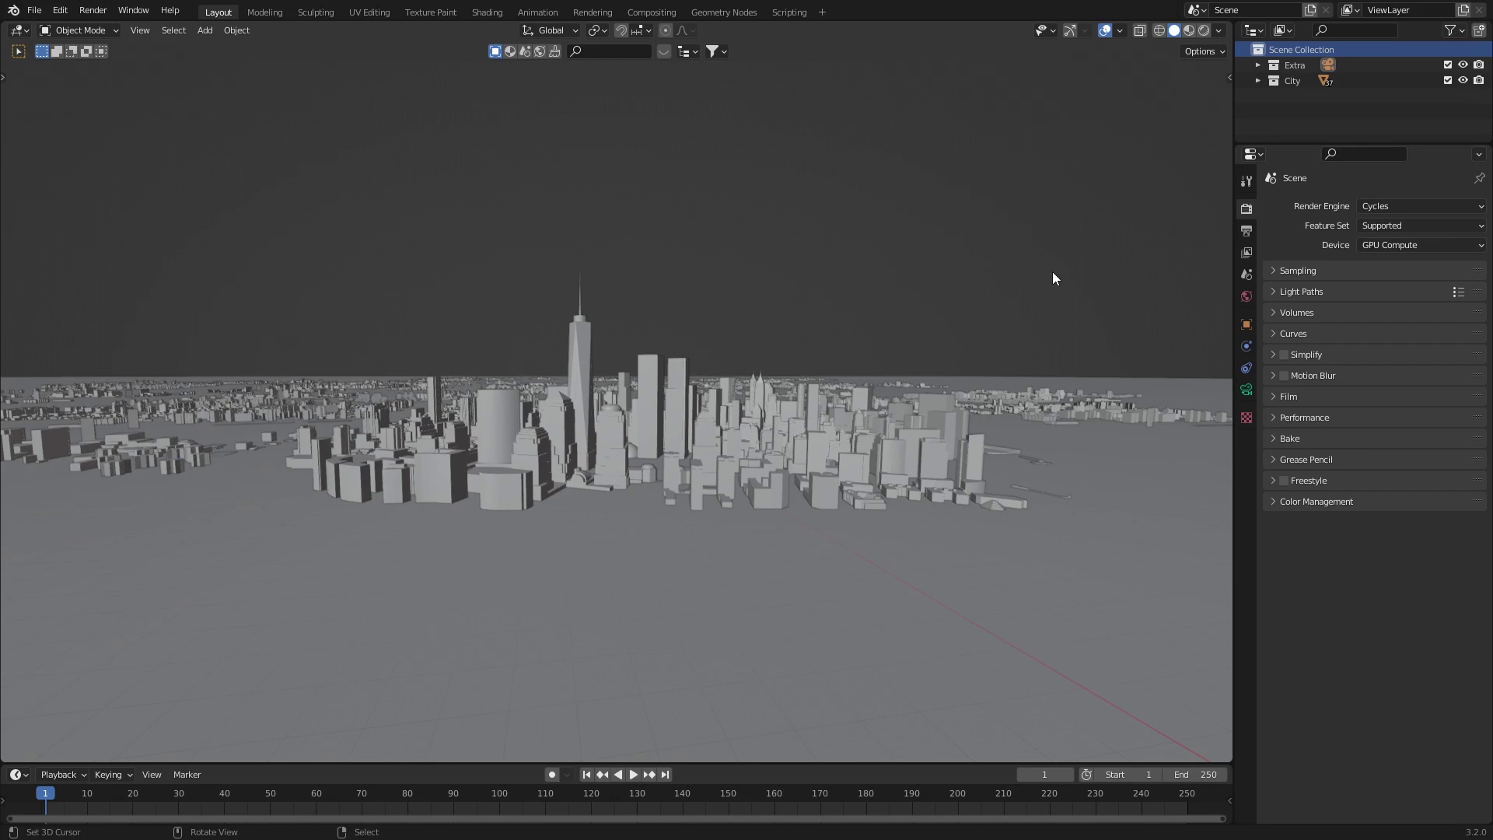
# - Open Blender's Preferences from the Edit menu
pyautogui.click(59, 12)
pyautogui.click(117, 231)
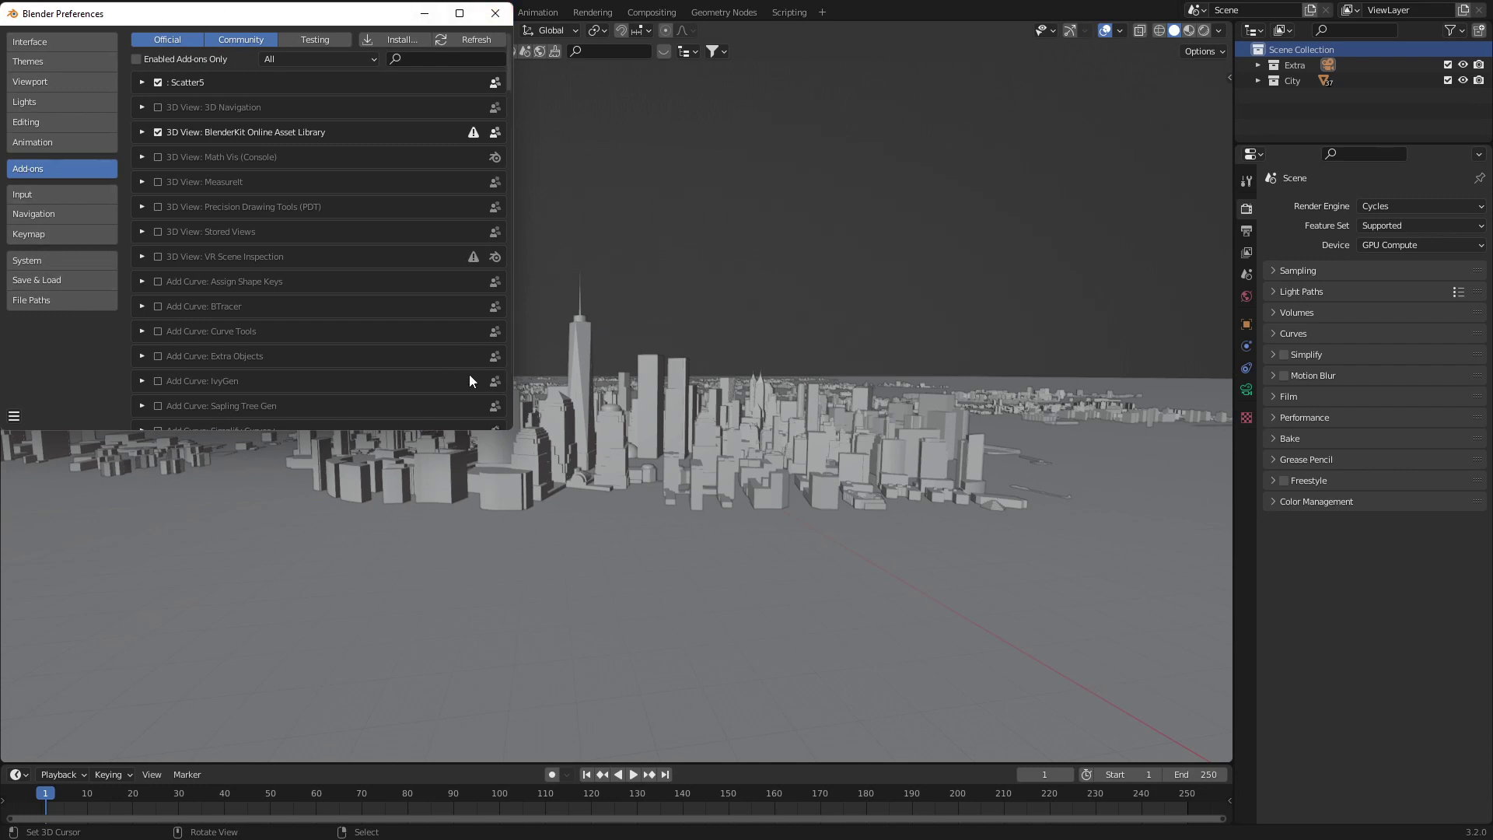
# - Install the PureSky 5.1.13 add-on from its Desktop zip and show its details
pyautogui.click(411, 40)
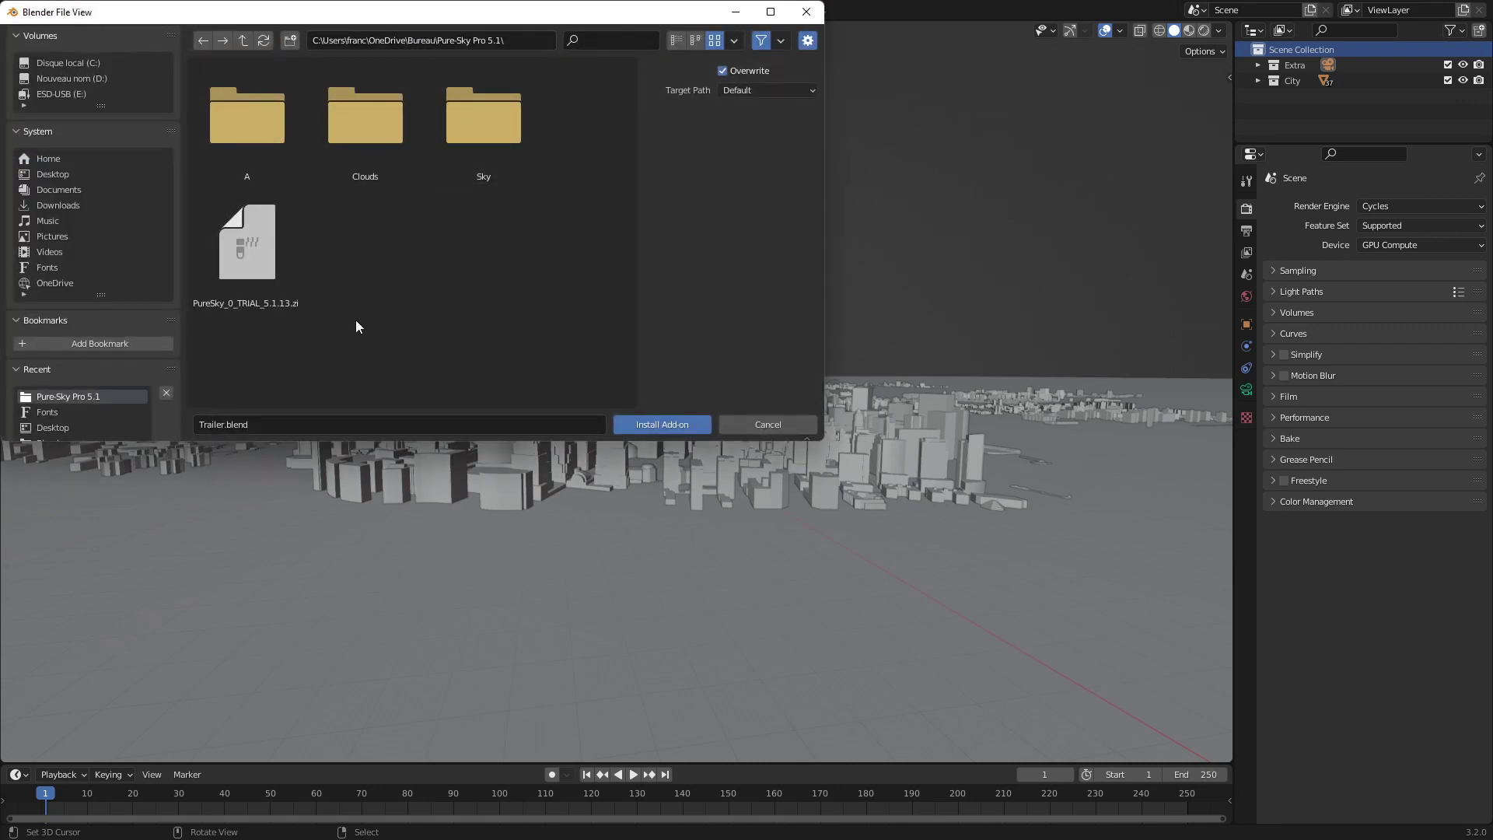
pyautogui.click(55, 173)
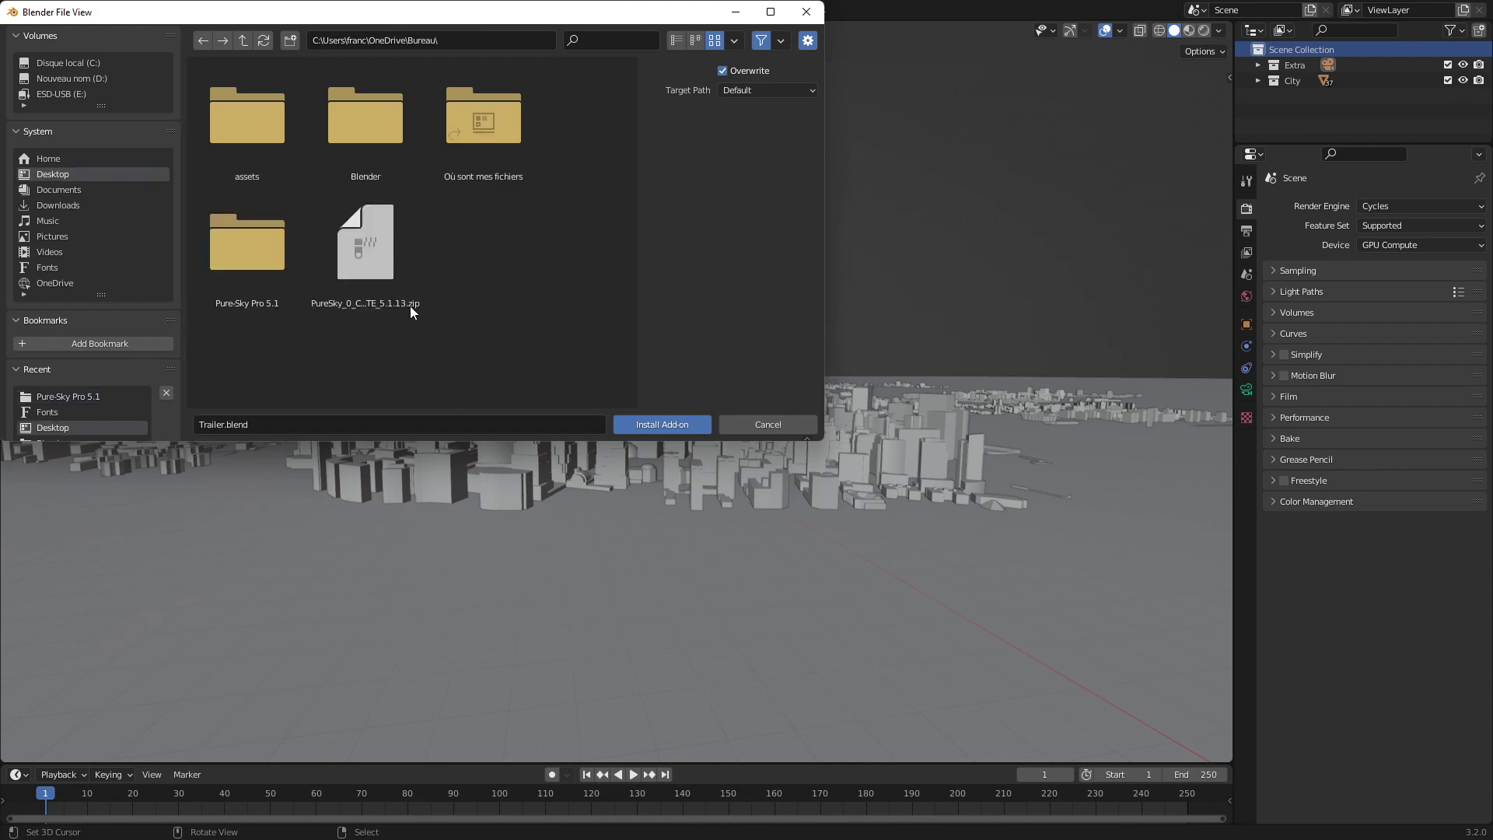
pyautogui.click(368, 265)
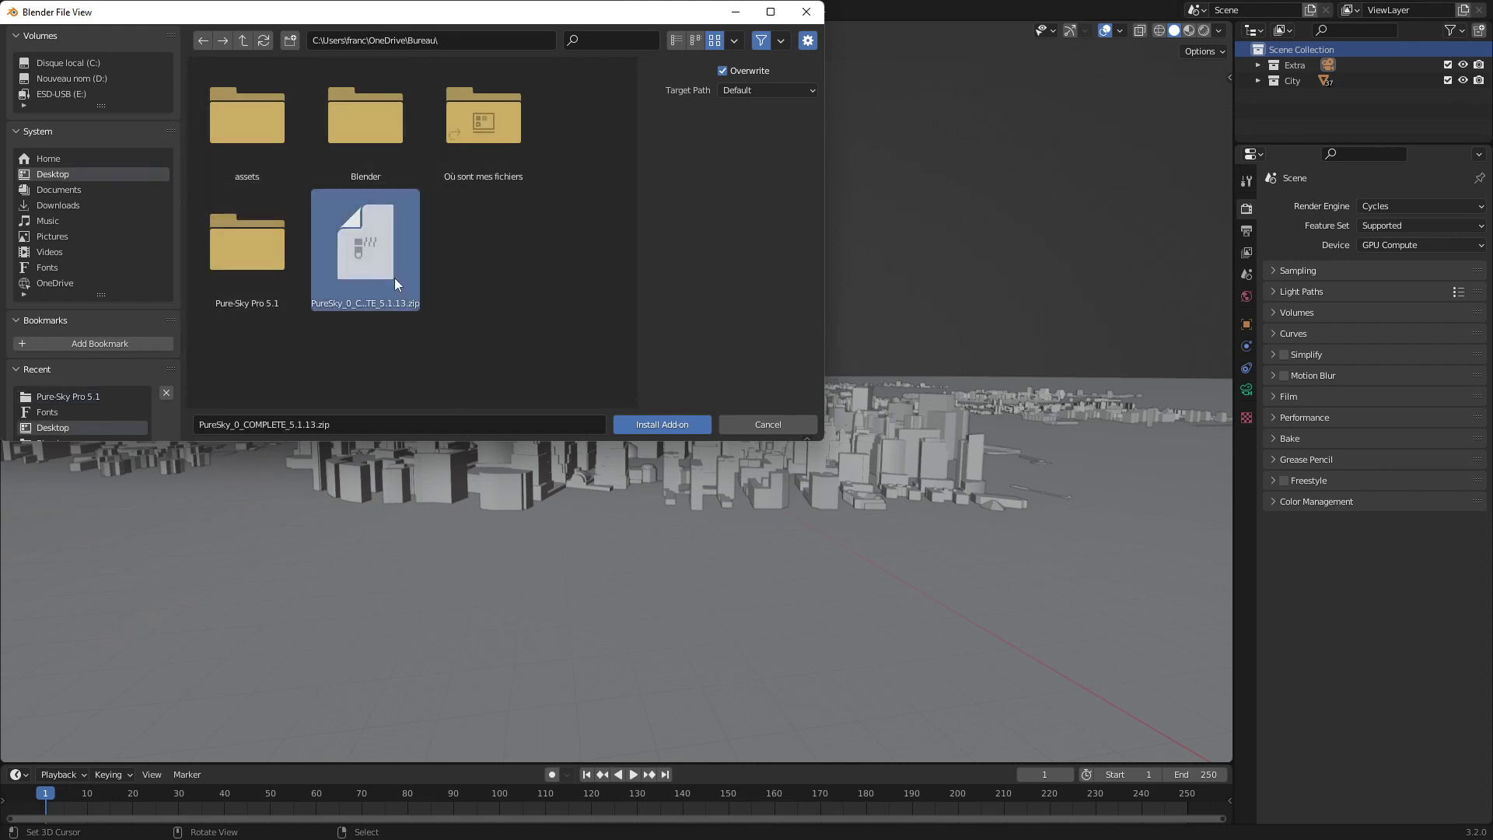
pyautogui.click(666, 424)
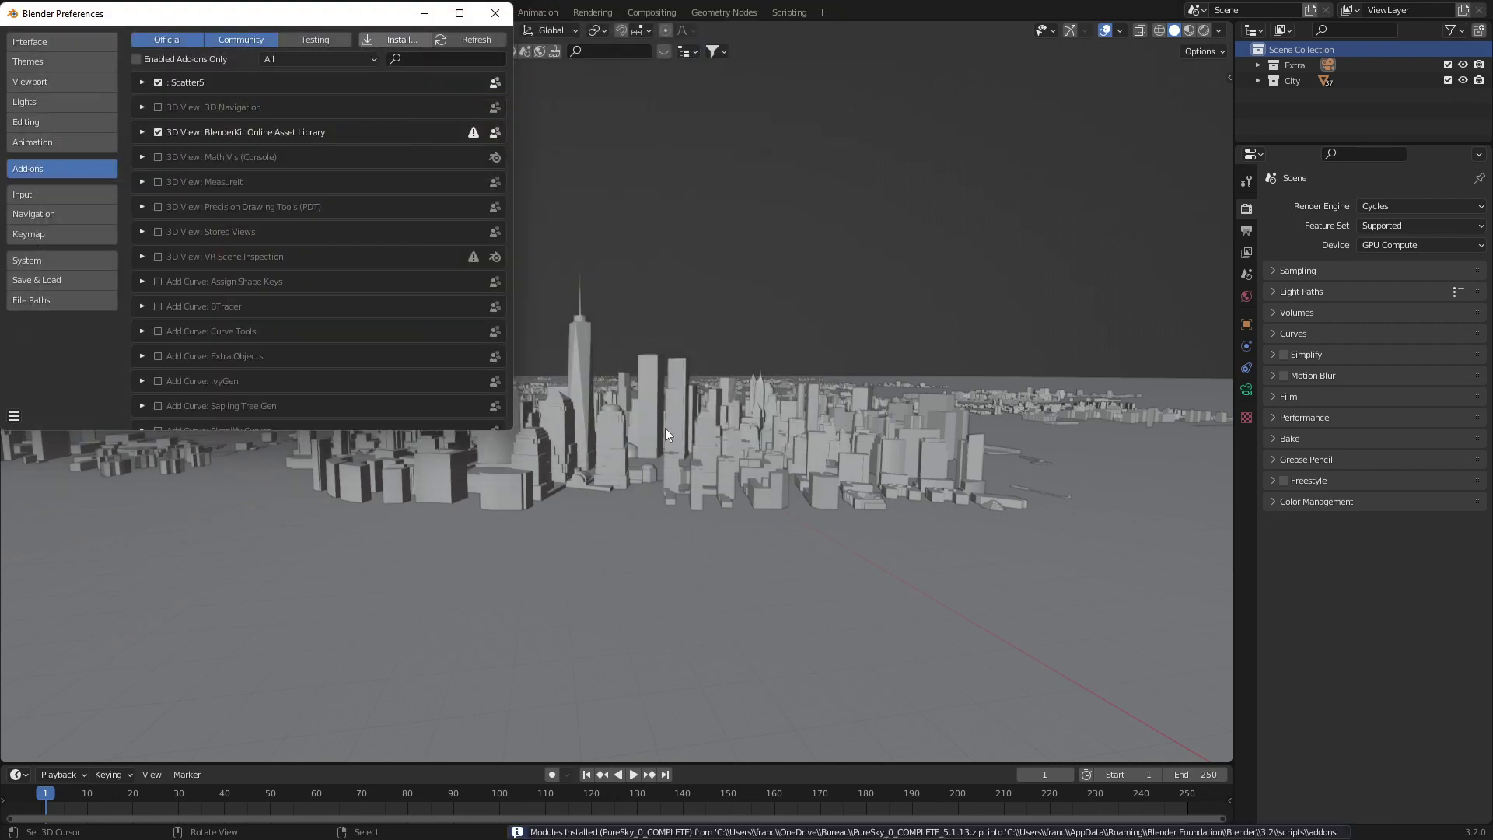
pyautogui.click(157, 83)
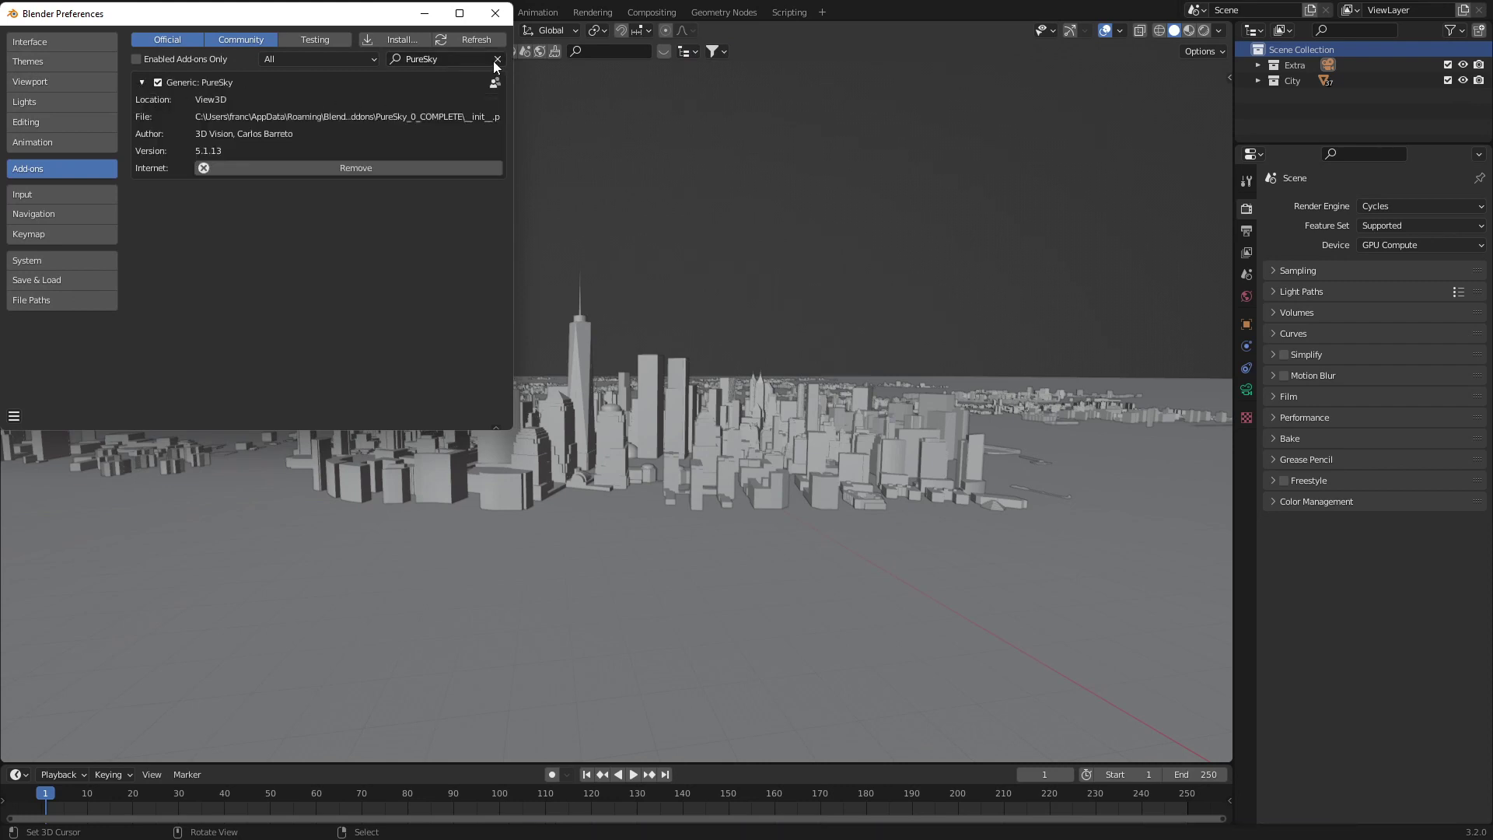
# - Enable the built-in Lighting: Sun Position add-on found by searching 'sun', then close Preferences
pyautogui.click(467, 61)
pyautogui.write('sun')
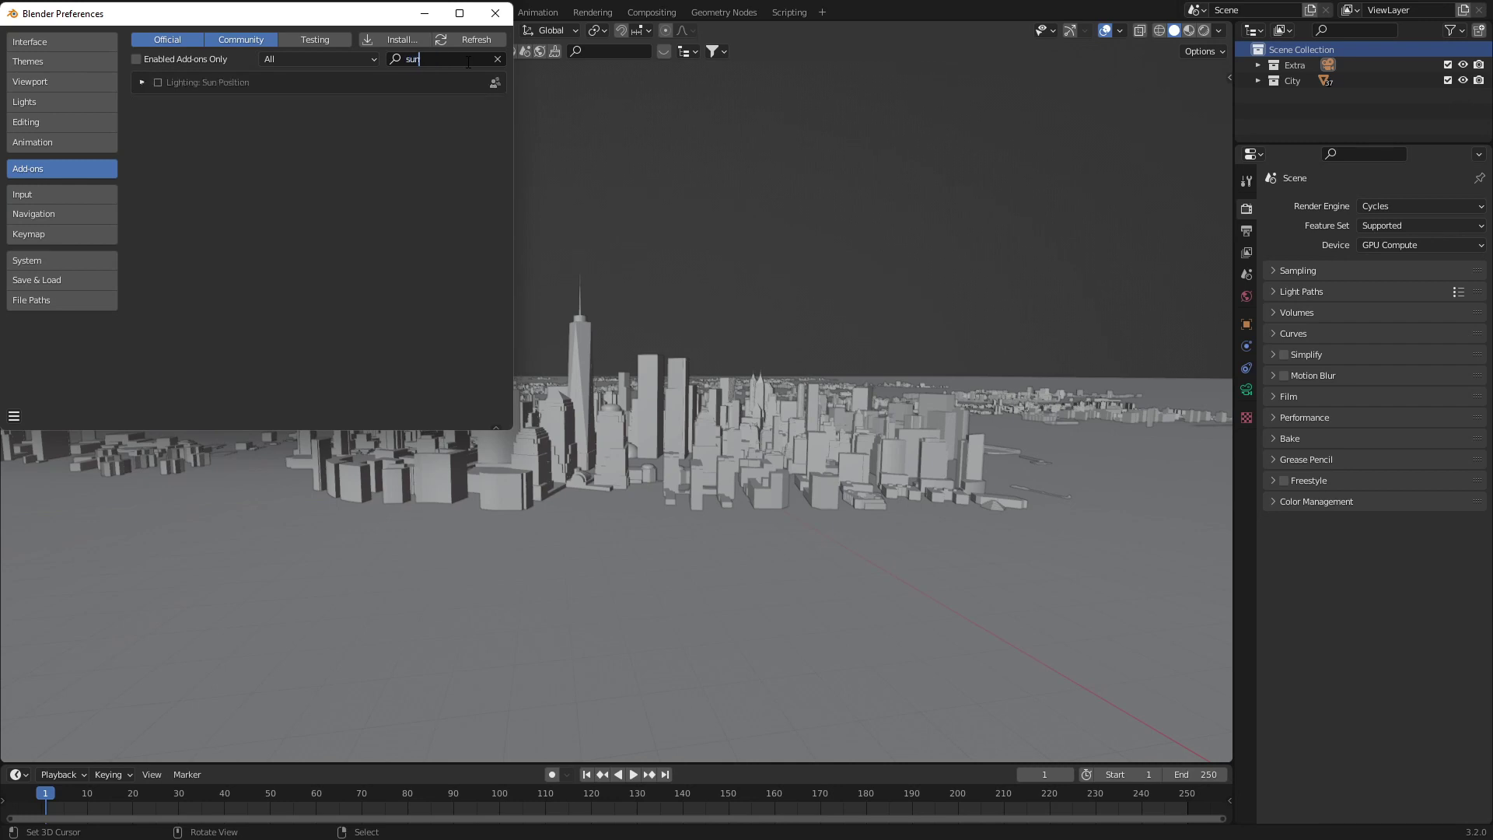
pyautogui.click(157, 83)
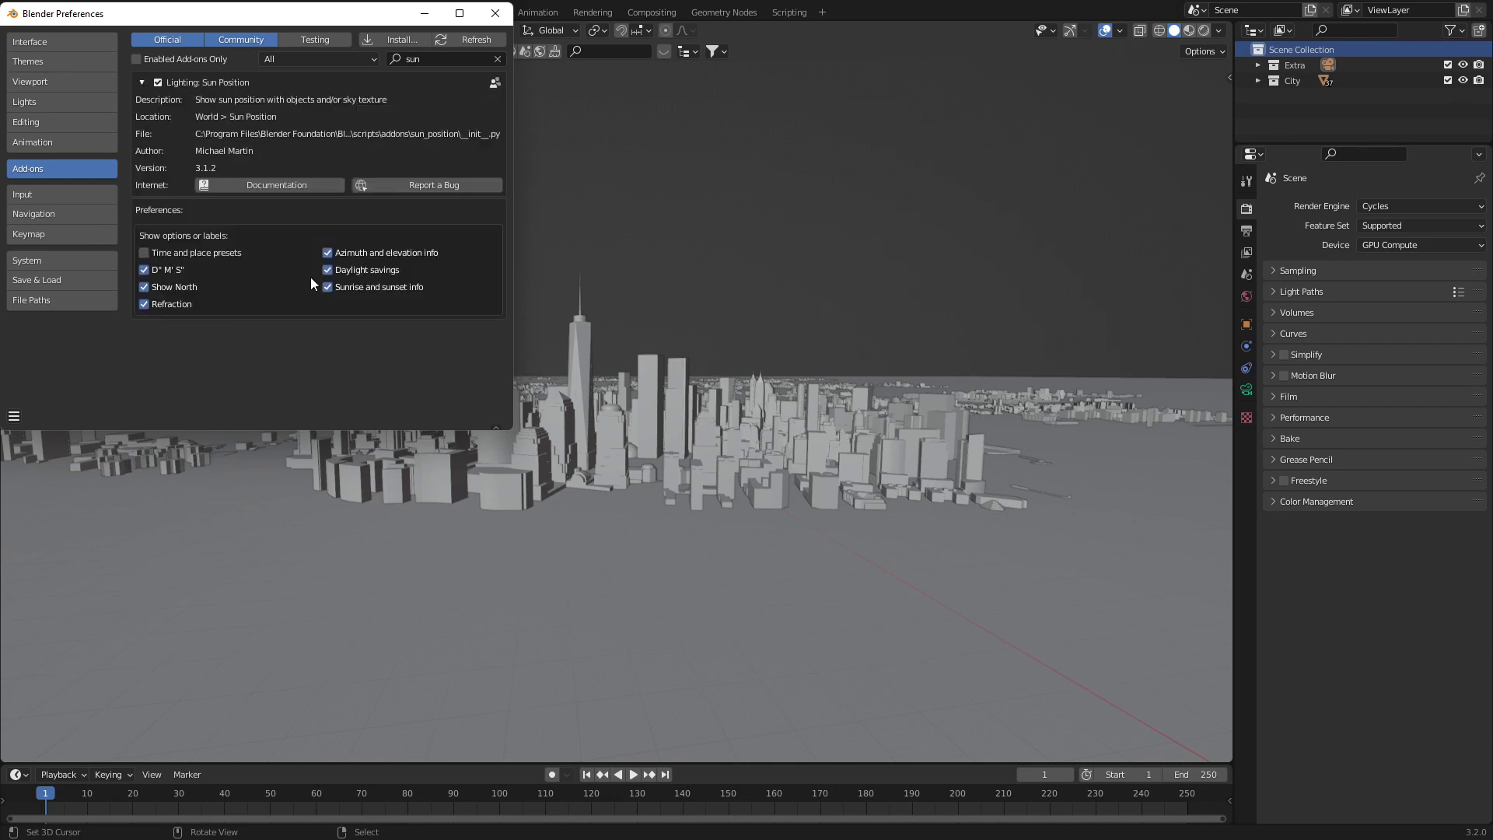
pyautogui.click(140, 84)
pyautogui.click(495, 13)
pyautogui.click(133, 10)
# - Restart Blender and reopen Trailer.blend from Recent Files
pyautogui.click(222, 67)
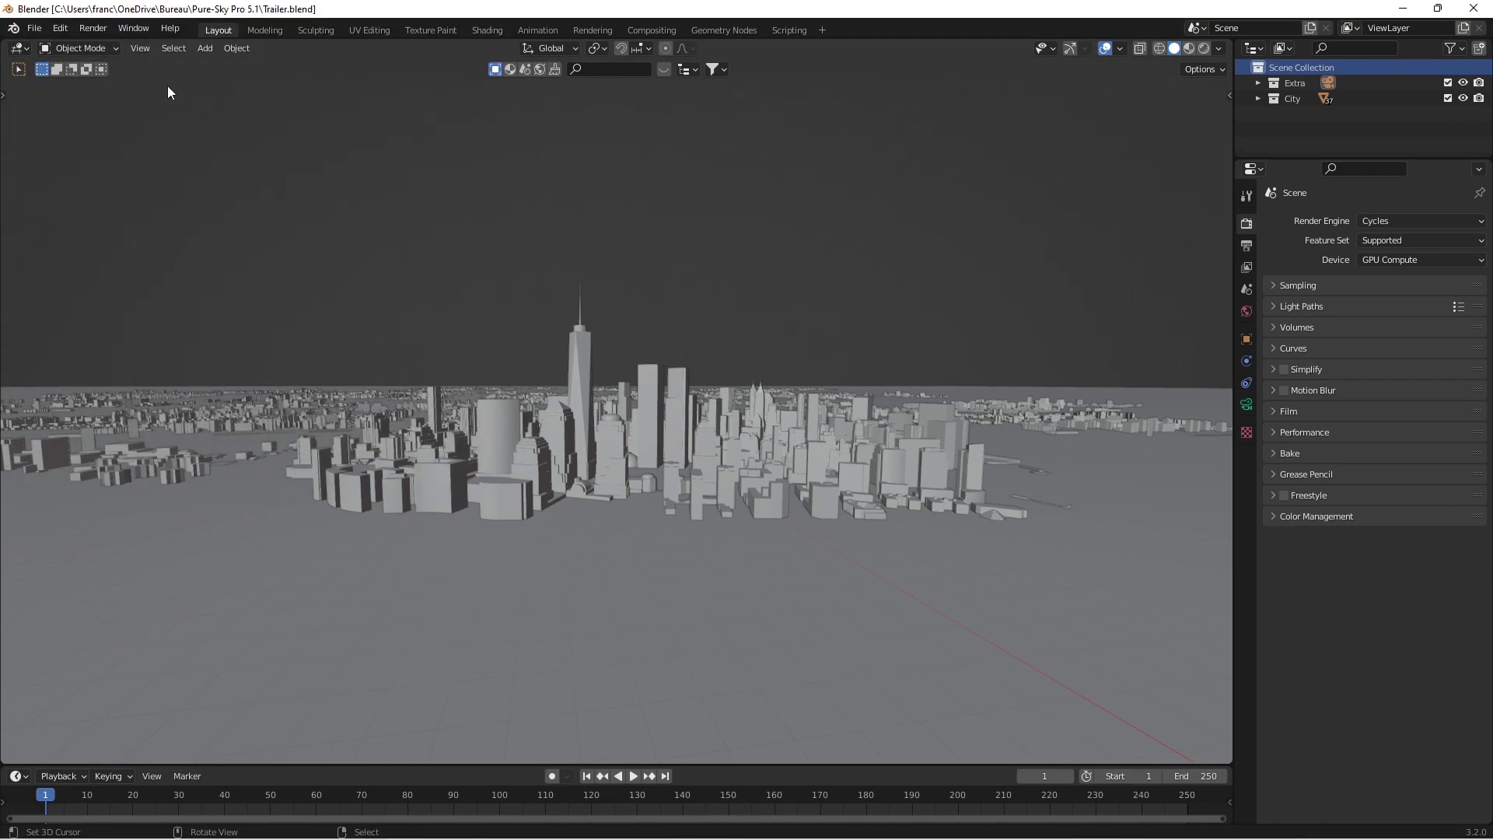
pyautogui.click(1480, 12)
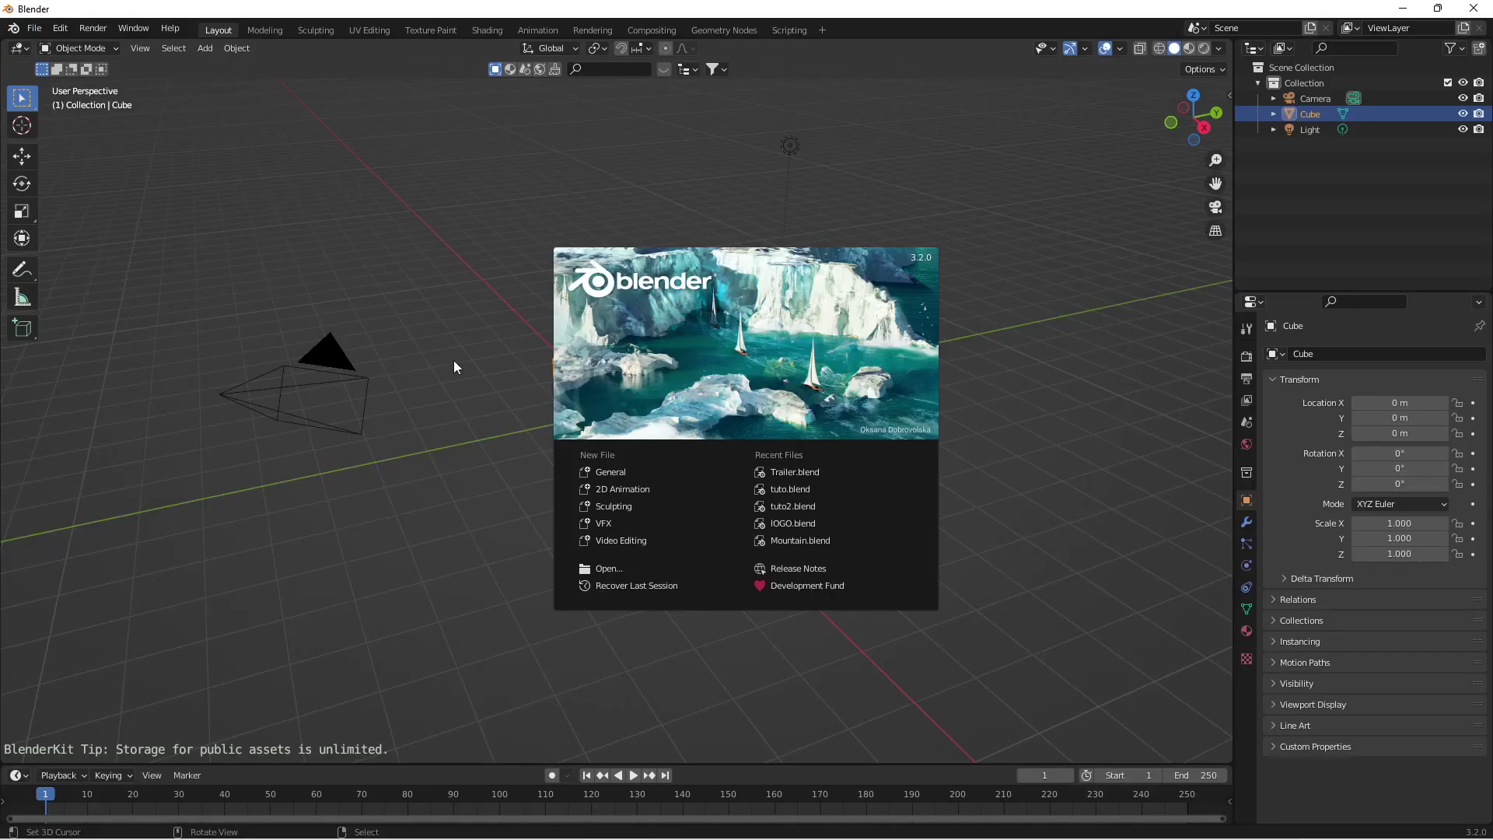
pyautogui.click(795, 472)
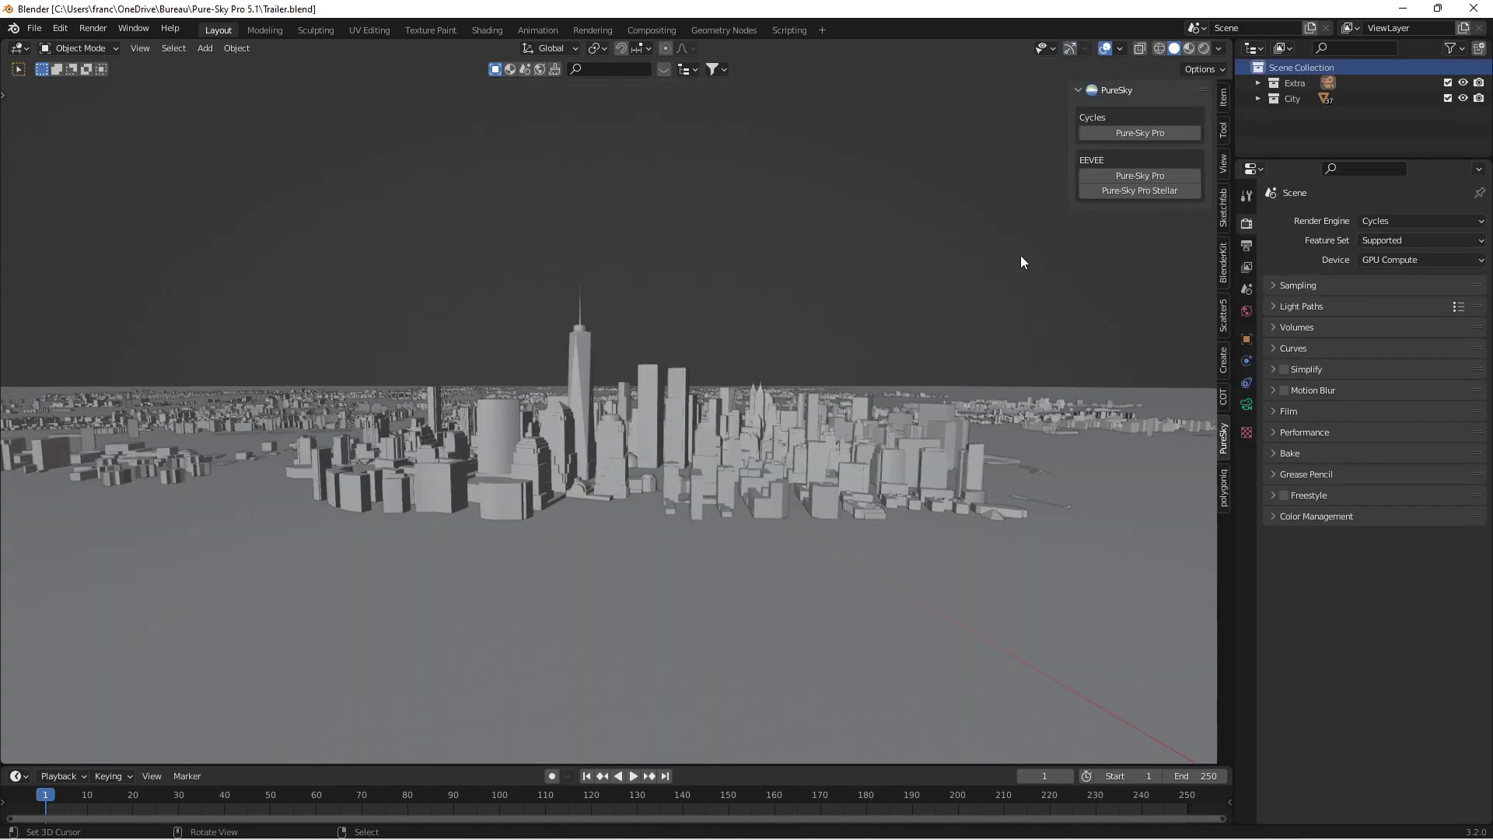
# - Orbit down over the city and toggle the window to fullscreen
pyautogui.moveTo(624, 406); pyautogui.dragTo(622, 414, button='middle')
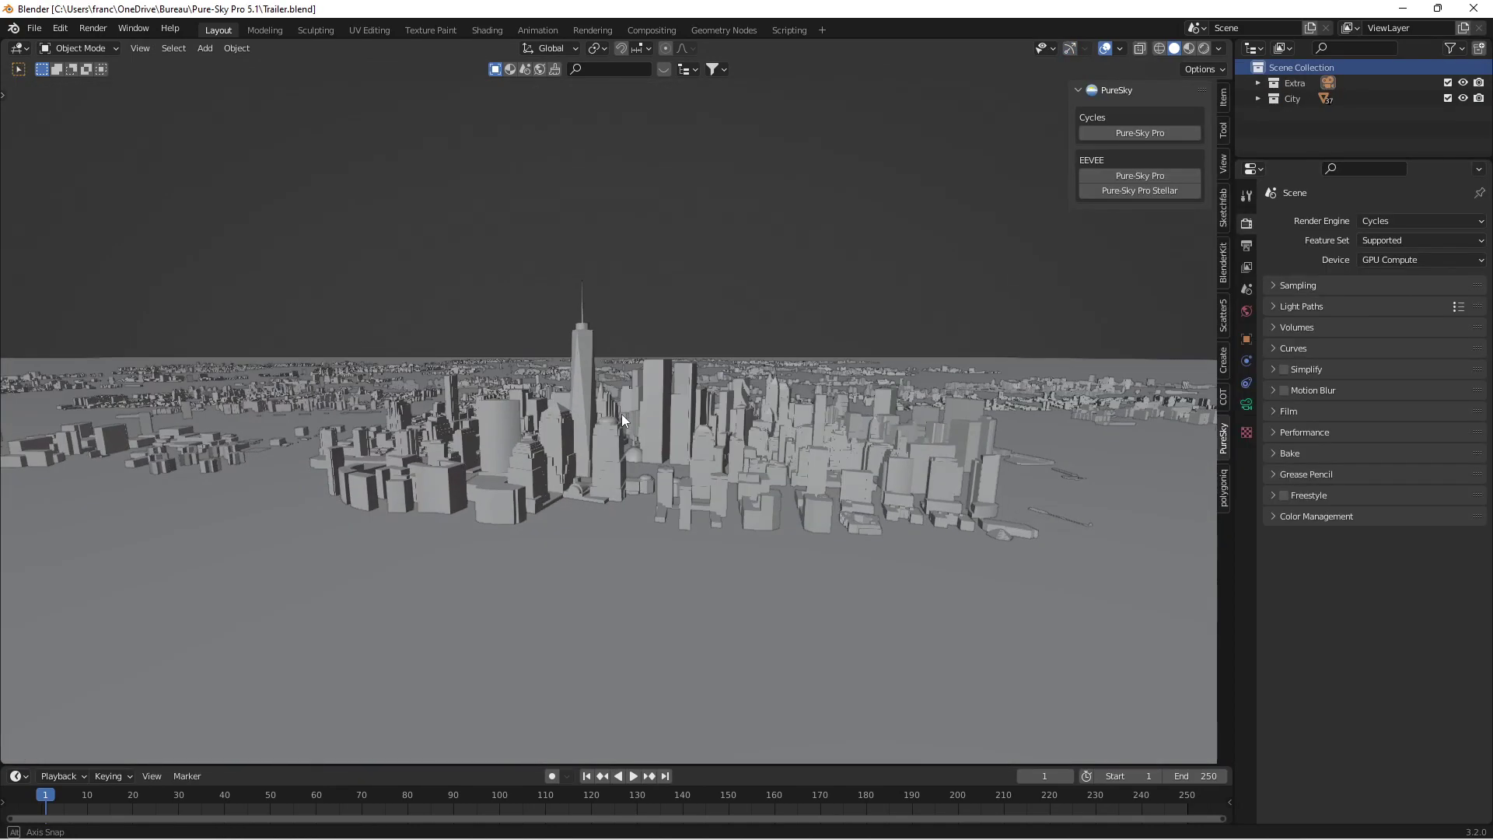
pyautogui.click(133, 29)
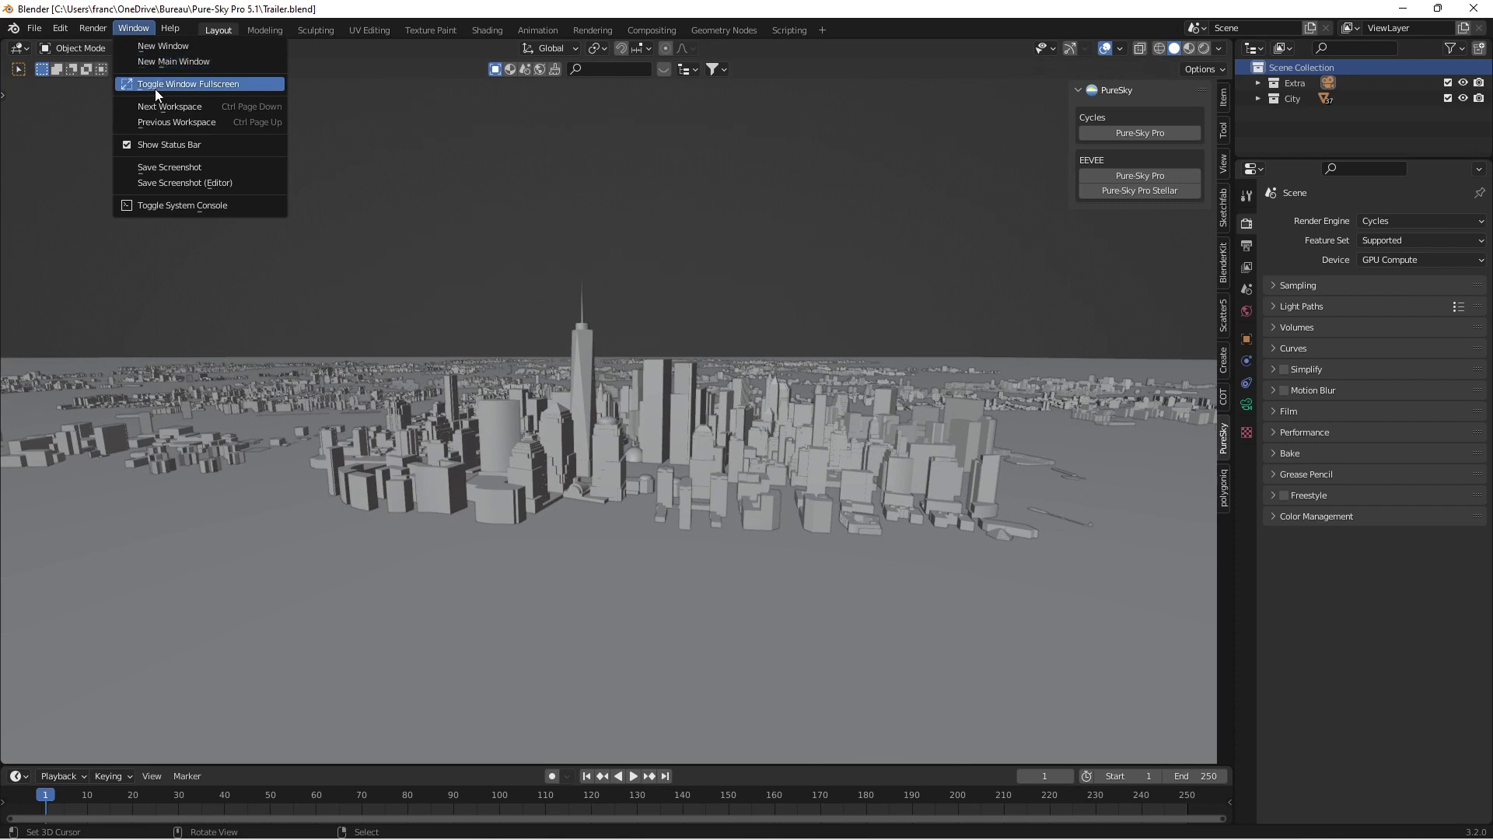
pyautogui.click(155, 89)
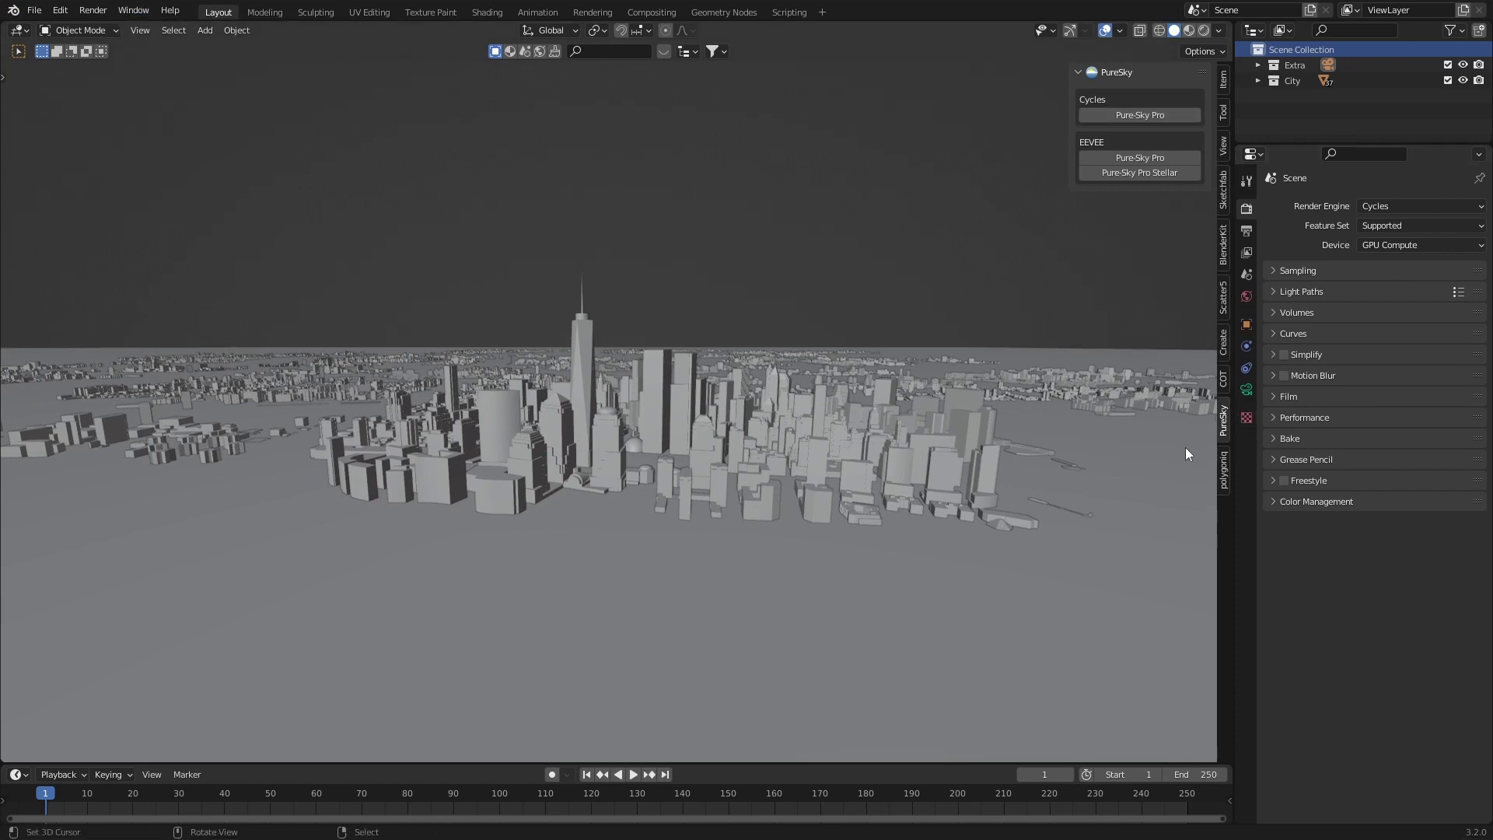
# - Reshow the sidebar, reselect Scene Collection, and add the Cycles Pure-Sky Pro sky
pyautogui.press('n')
pyautogui.press('n')
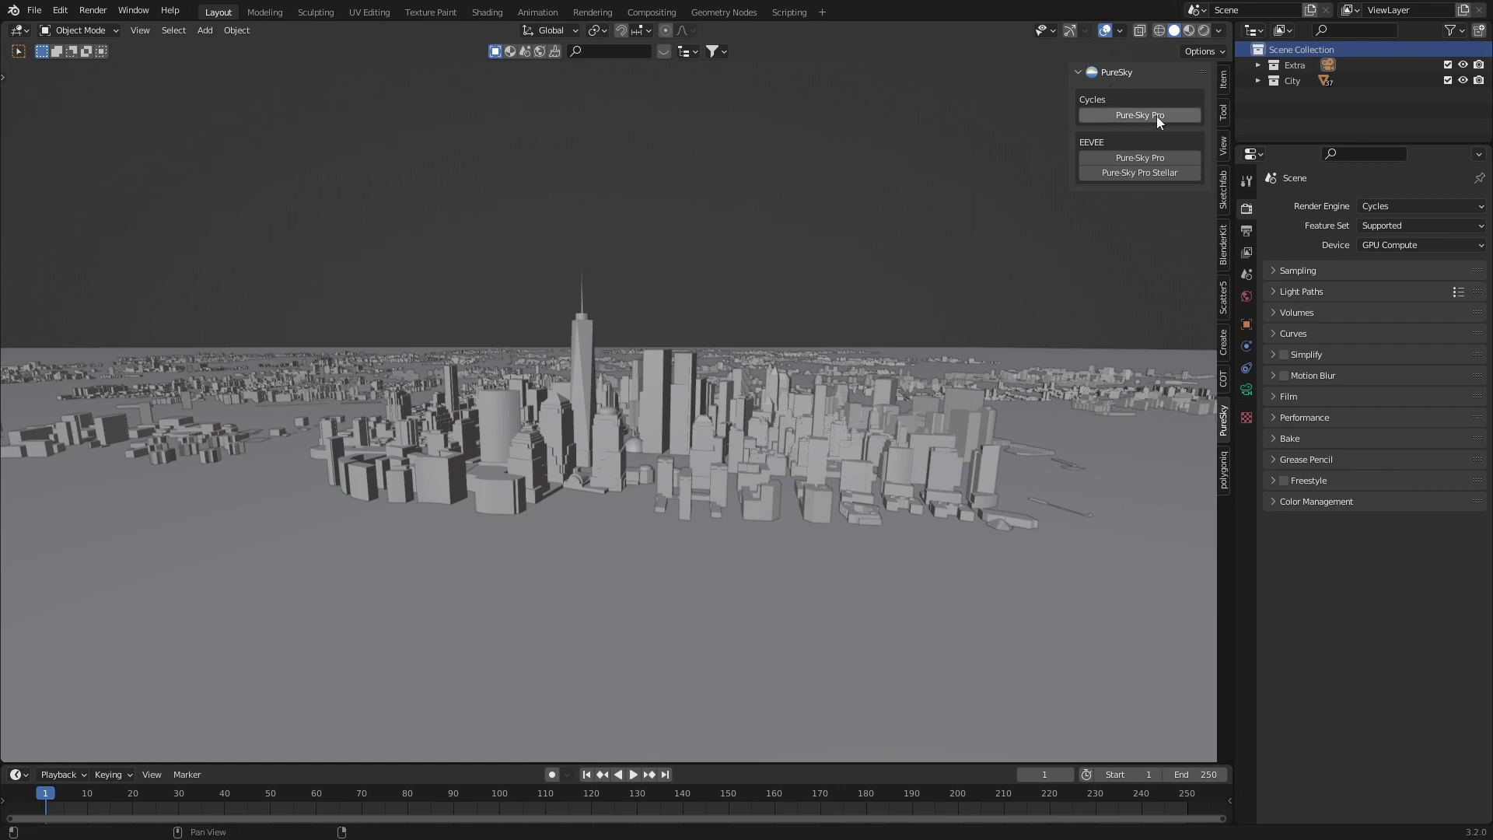
pyautogui.press('Down')
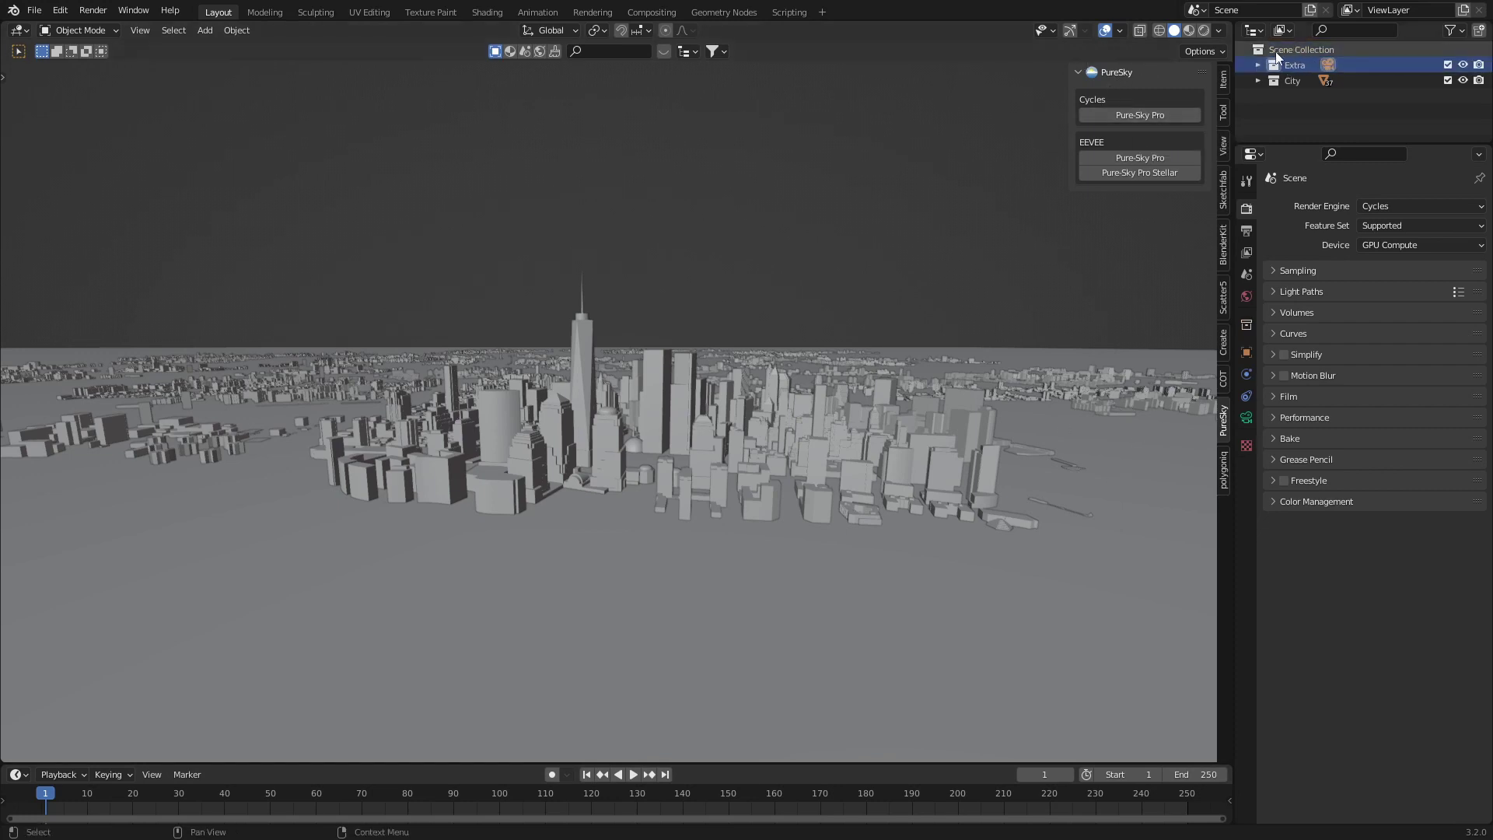
pyautogui.click(1277, 49)
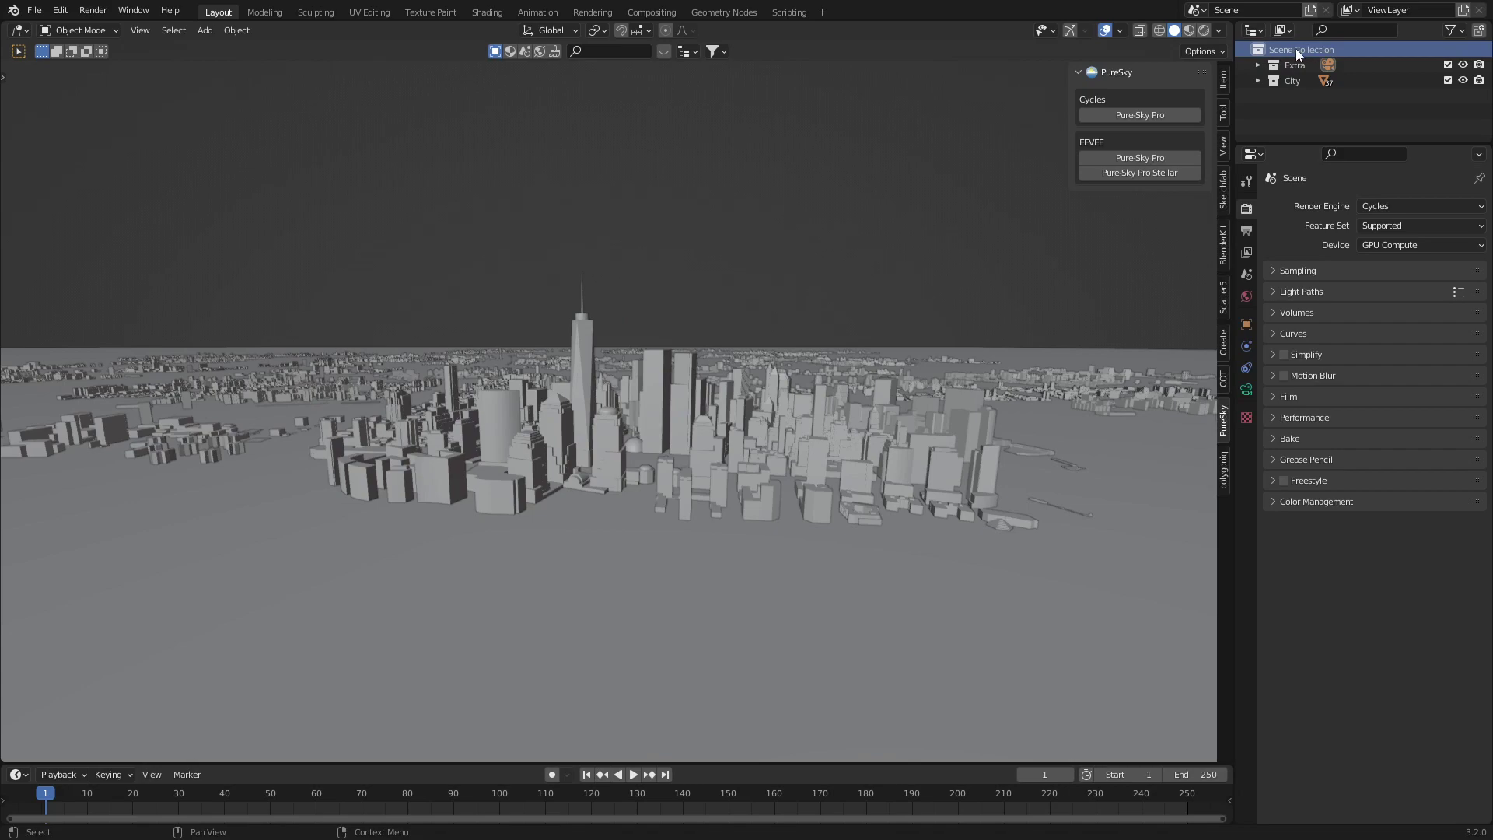
pyautogui.click(1140, 116)
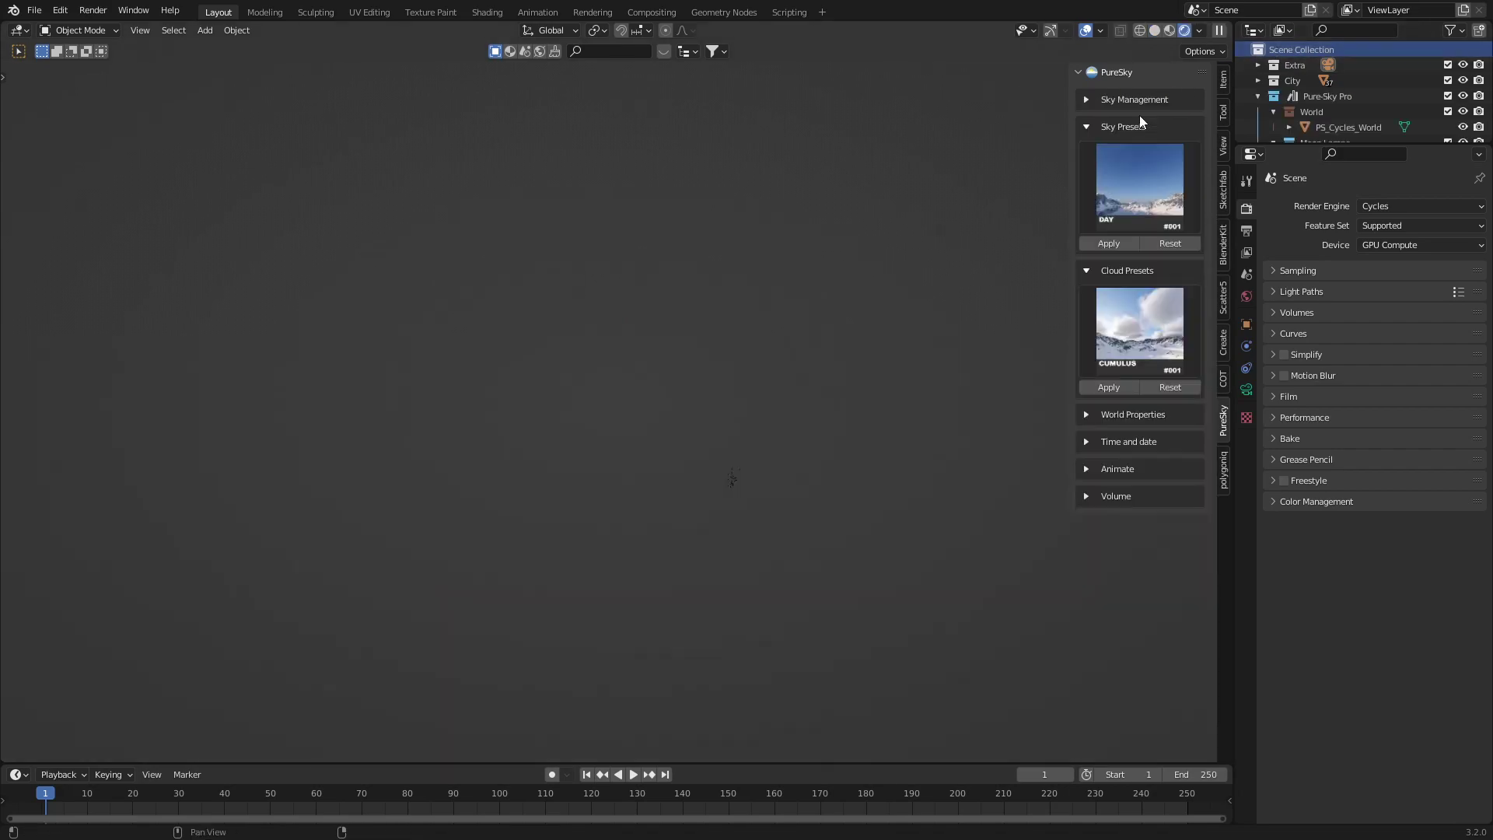
# - Orbit around the sky-lit city and expand the Volume settings
pyautogui.moveTo(412, 408); pyautogui.dragTo(568, 397, button='middle')
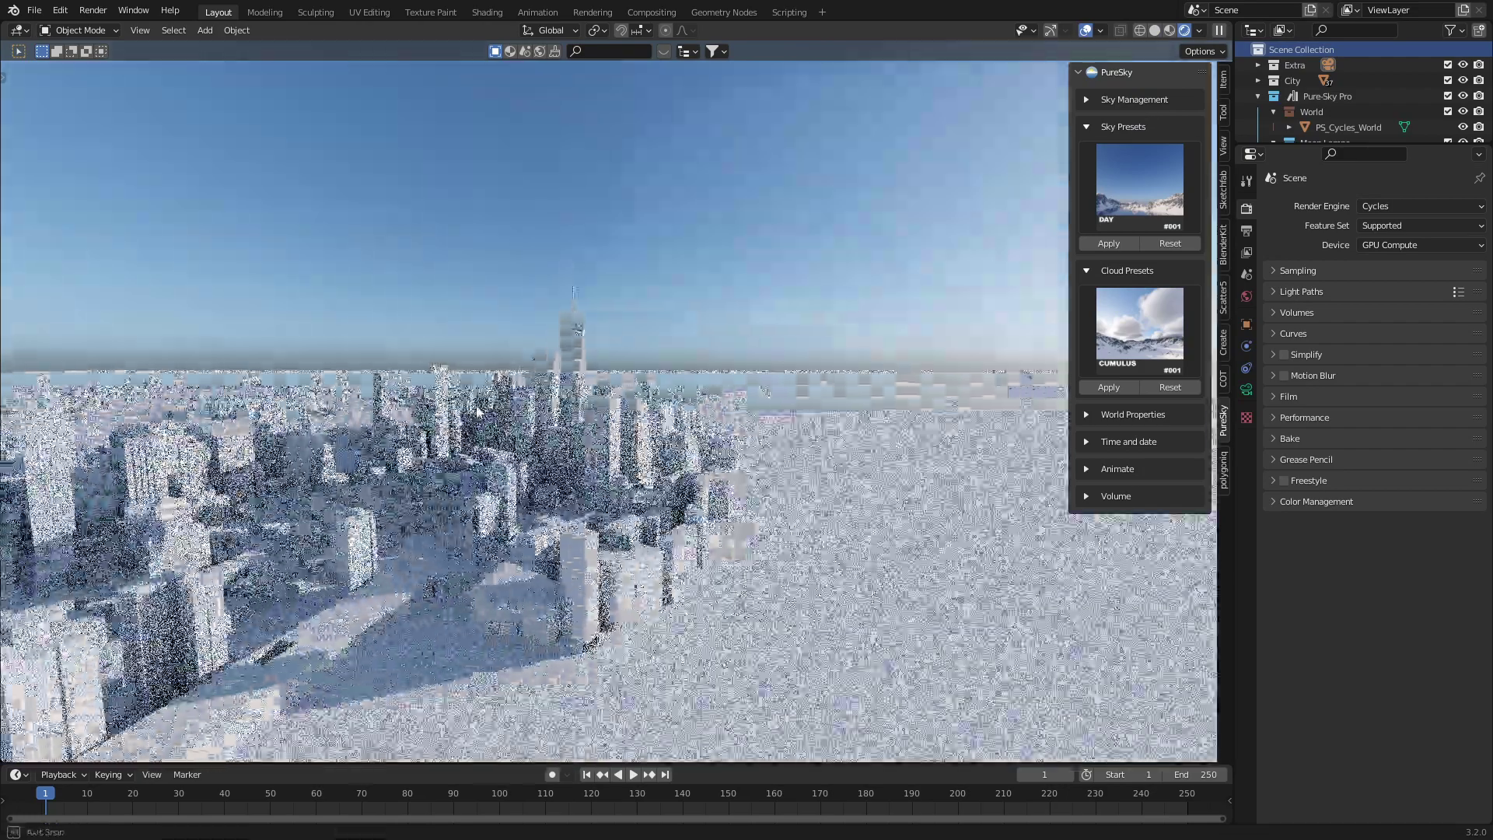
pyautogui.moveTo(568, 396); pyautogui.dragTo(1081, 500, button='middle')
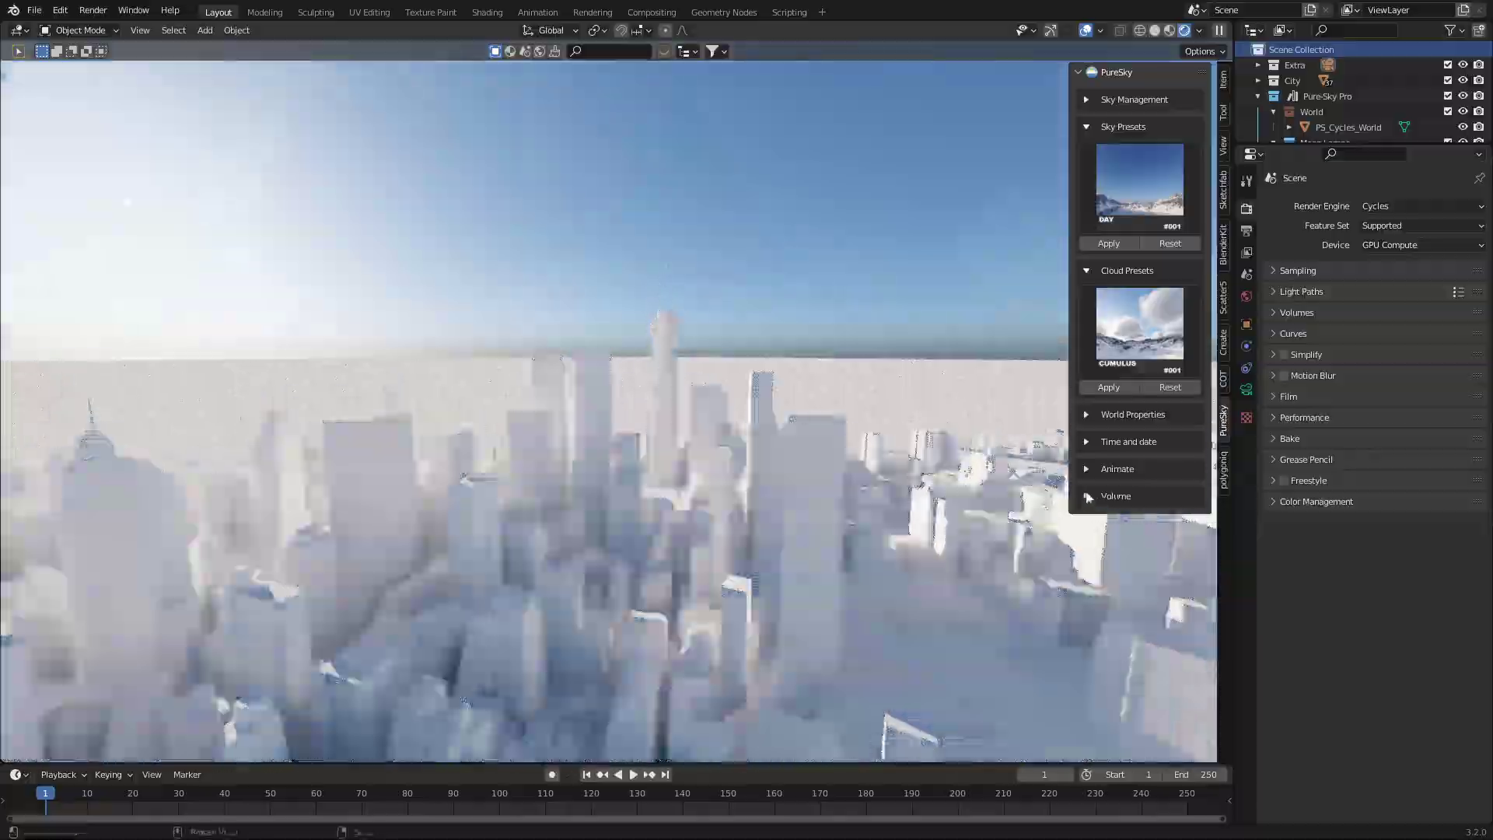
pyautogui.click(1086, 497)
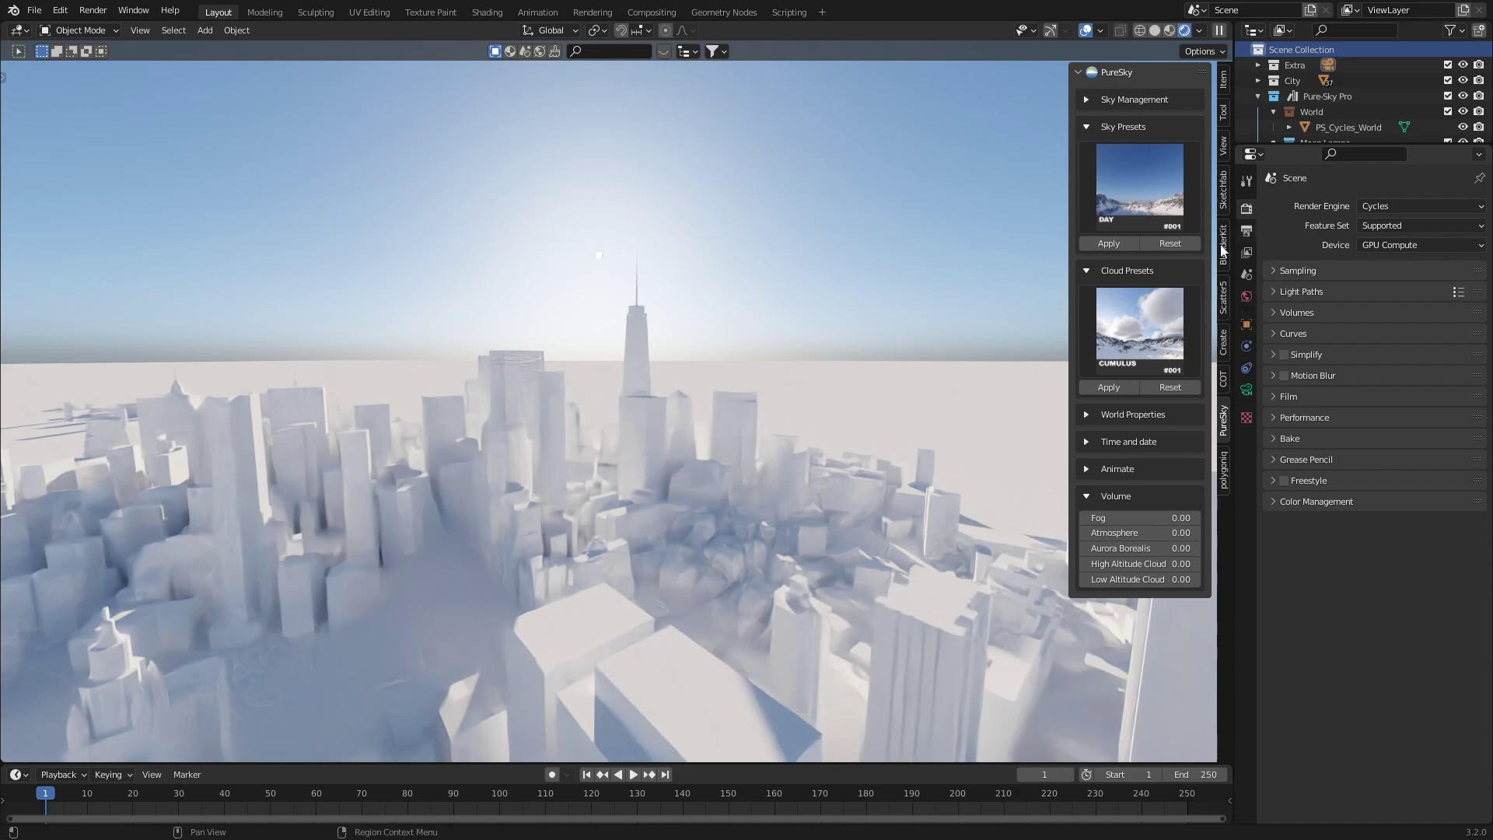
pyautogui.moveTo(700, 468); pyautogui.dragTo(584, 444, button='middle')
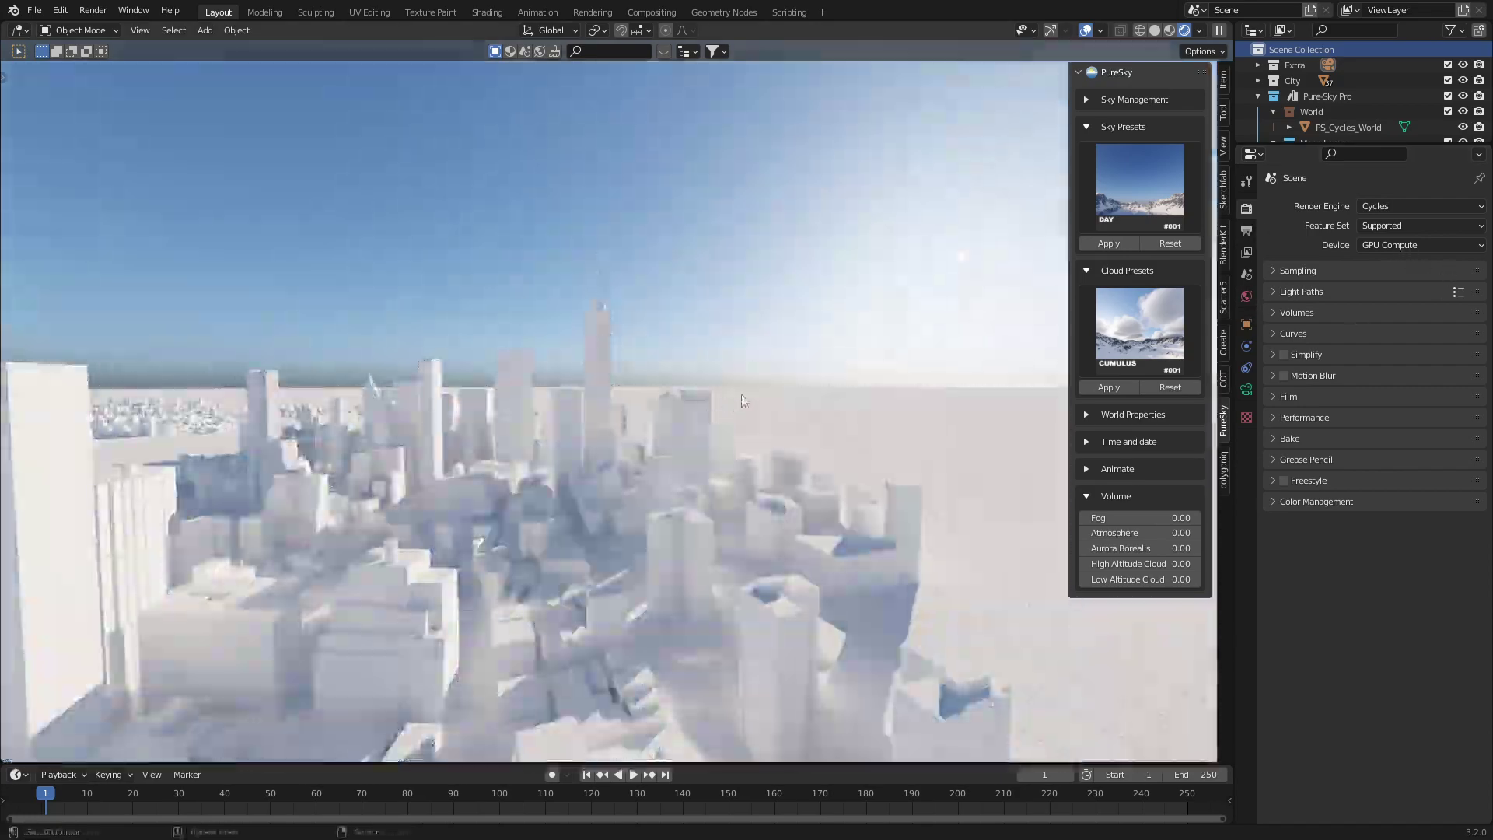
pyautogui.moveTo(746, 403)
pyautogui.mouseDown(button='middle')
pyautogui.moveTo(730, 406)
pyautogui.moveTo(849, 406)
pyautogui.mouseUp(button='middle')
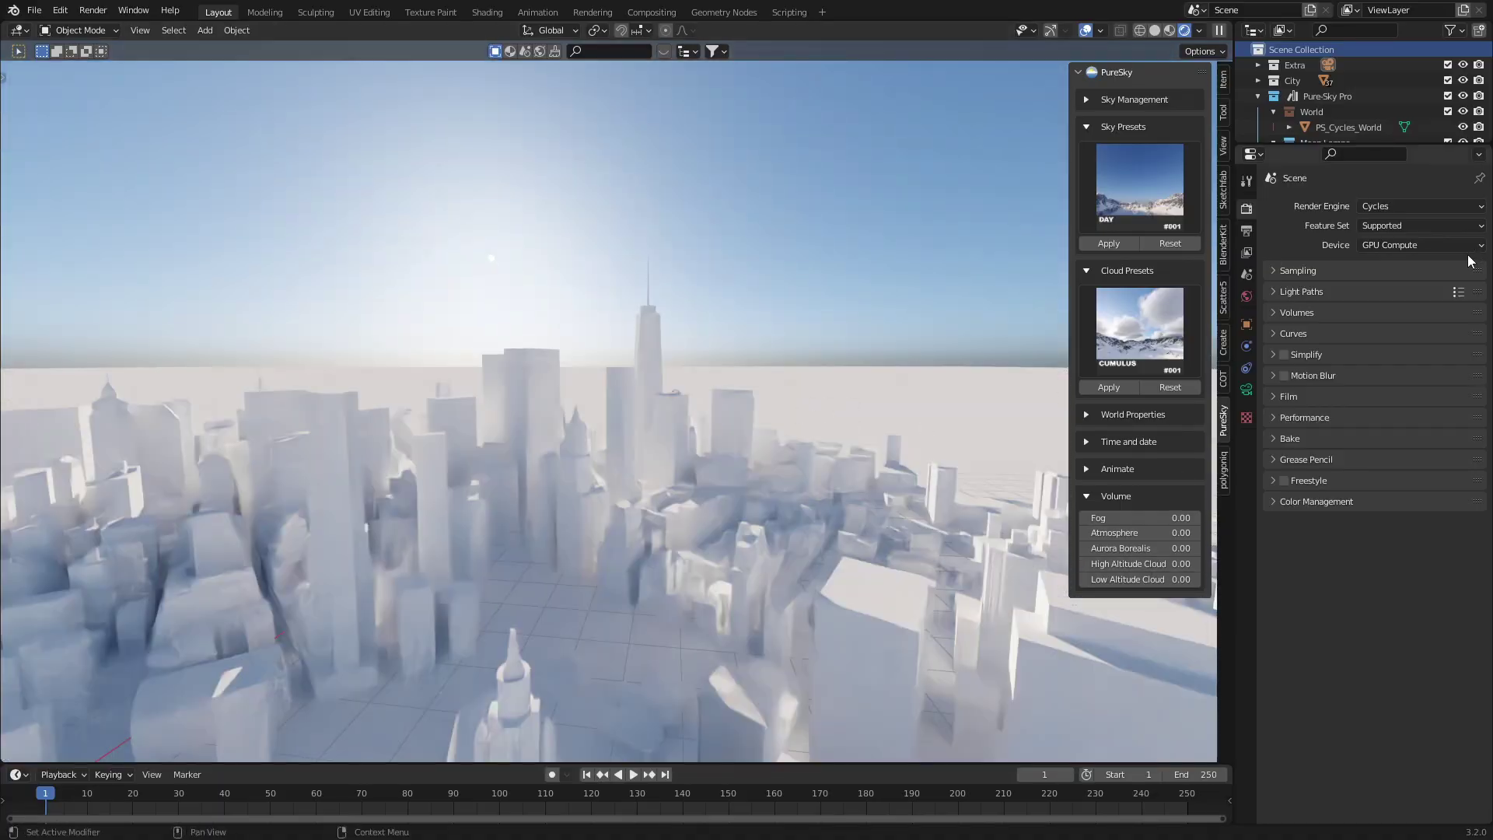
pyautogui.click(1388, 247)
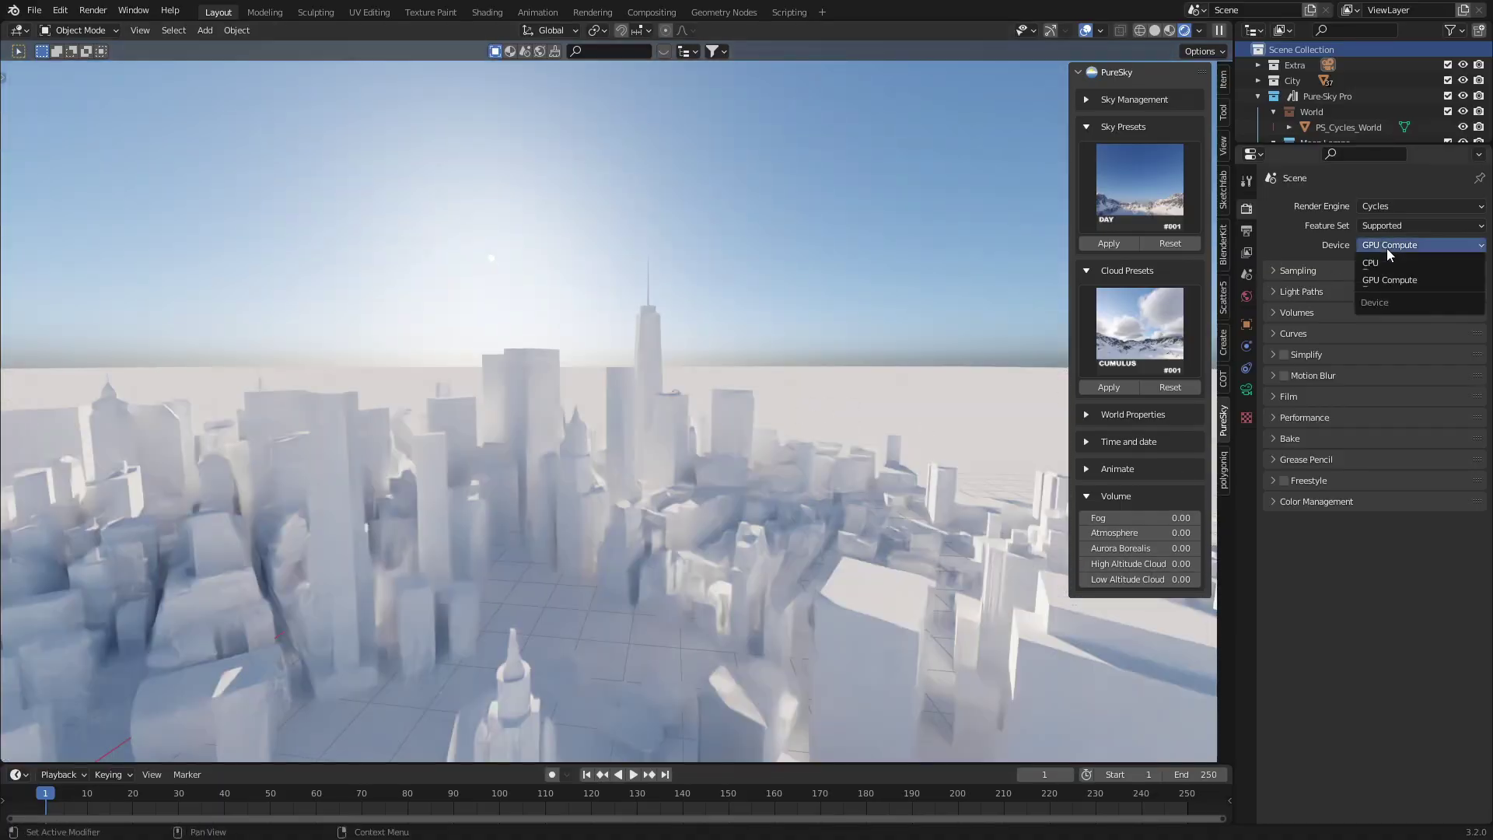
pyautogui.click(1388, 259)
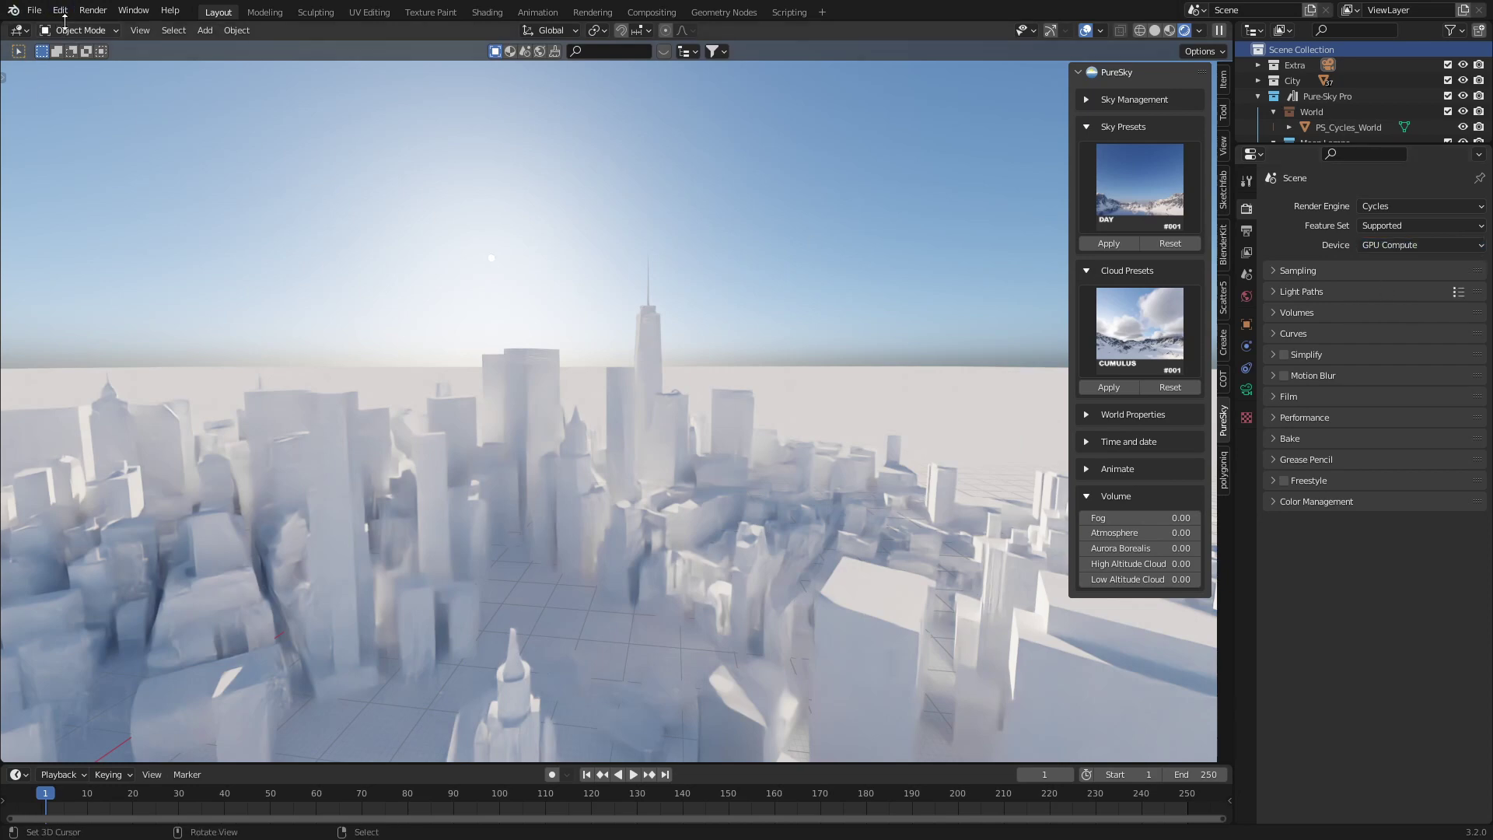
pyautogui.click(61, 12)
pyautogui.click(87, 236)
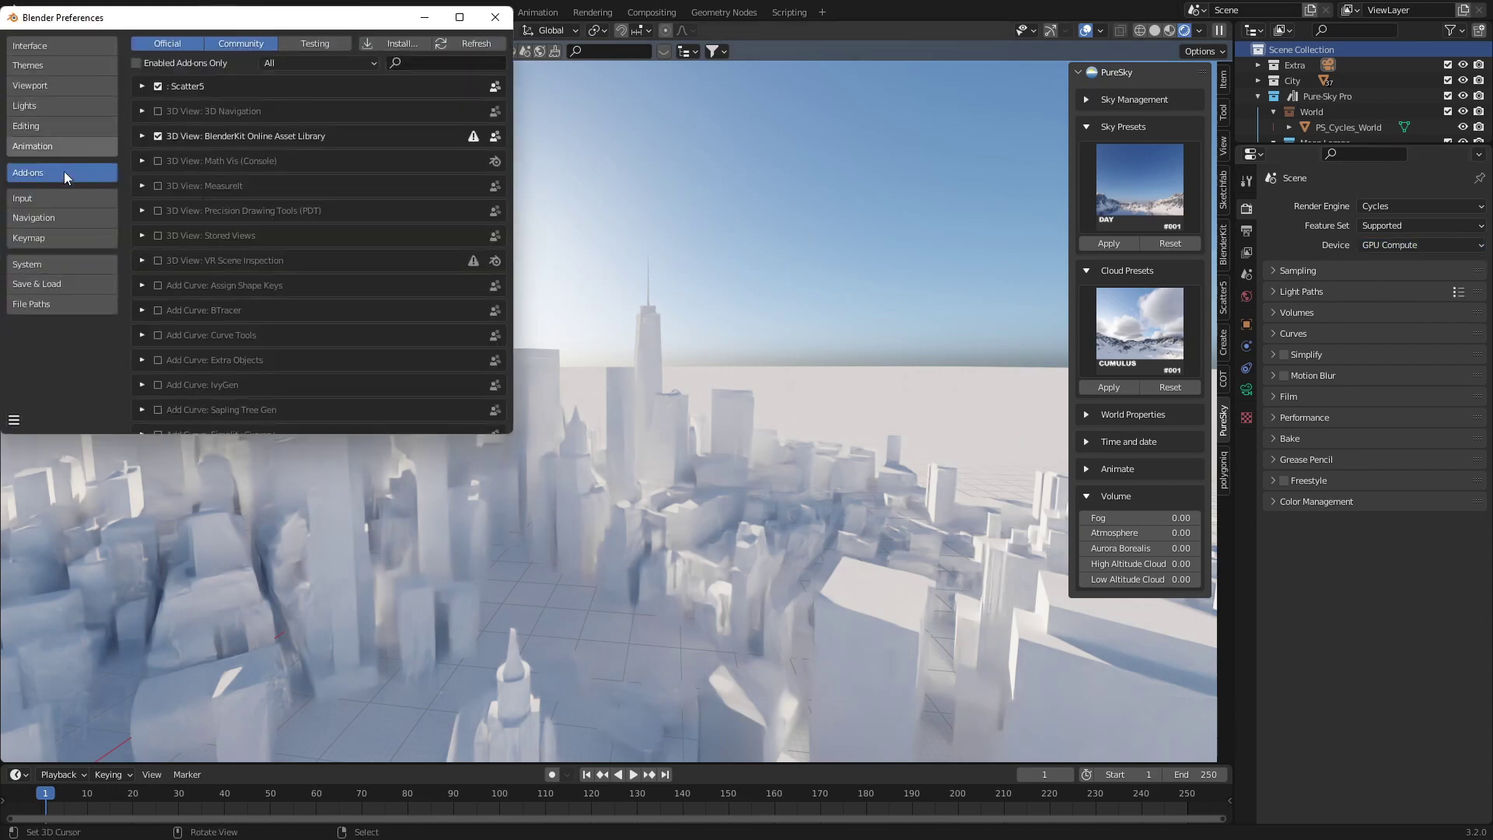
pyautogui.click(35, 266)
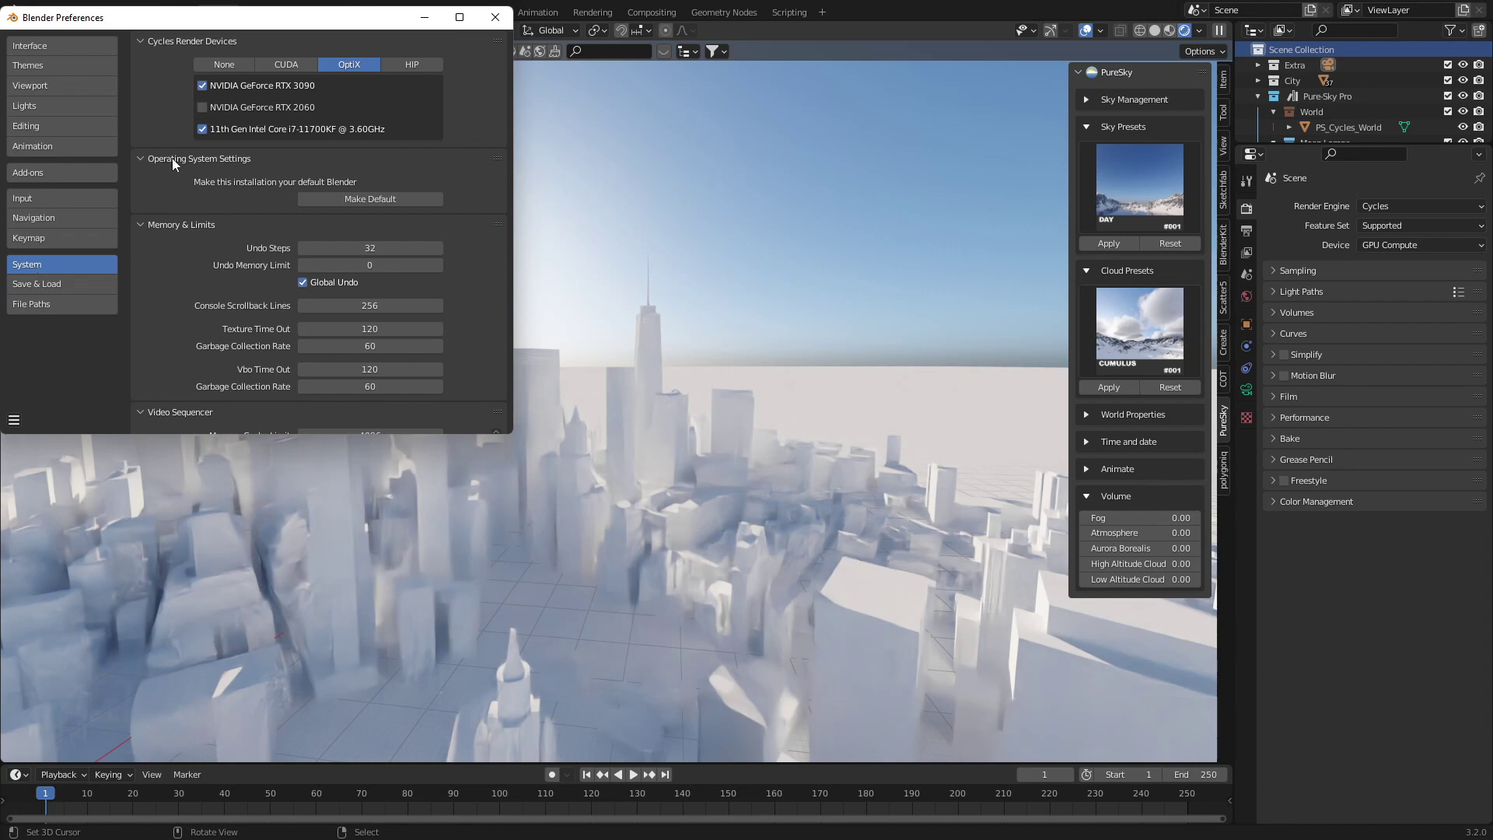
pyautogui.moveTo(170, 161); pyautogui.dragTo(174, 234)
pyautogui.click(287, 64)
pyautogui.click(345, 64)
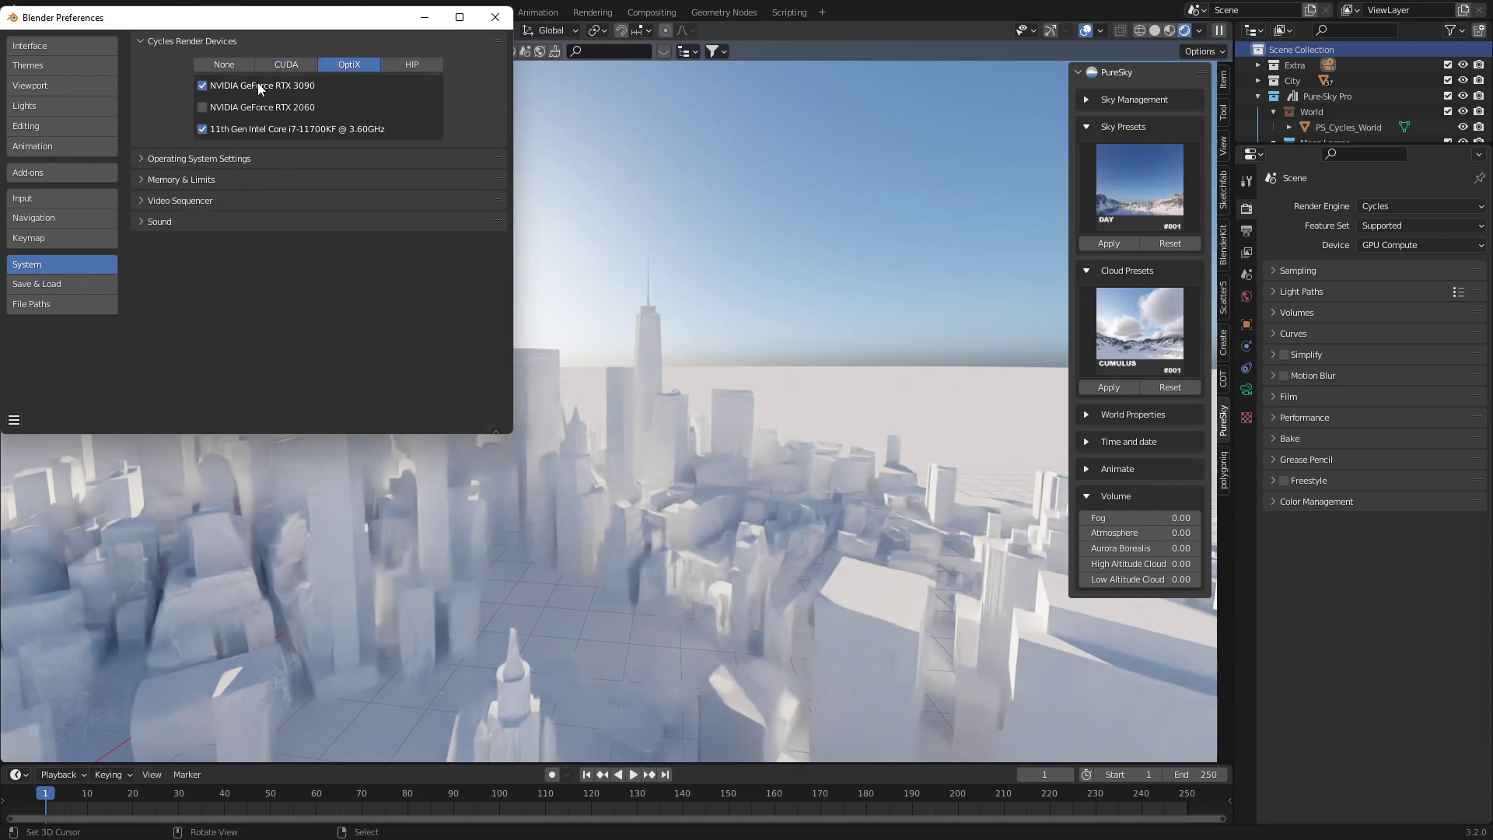
# - Close Preferences, collapse Volume, and expand the Time and date settings
pyautogui.click(496, 17)
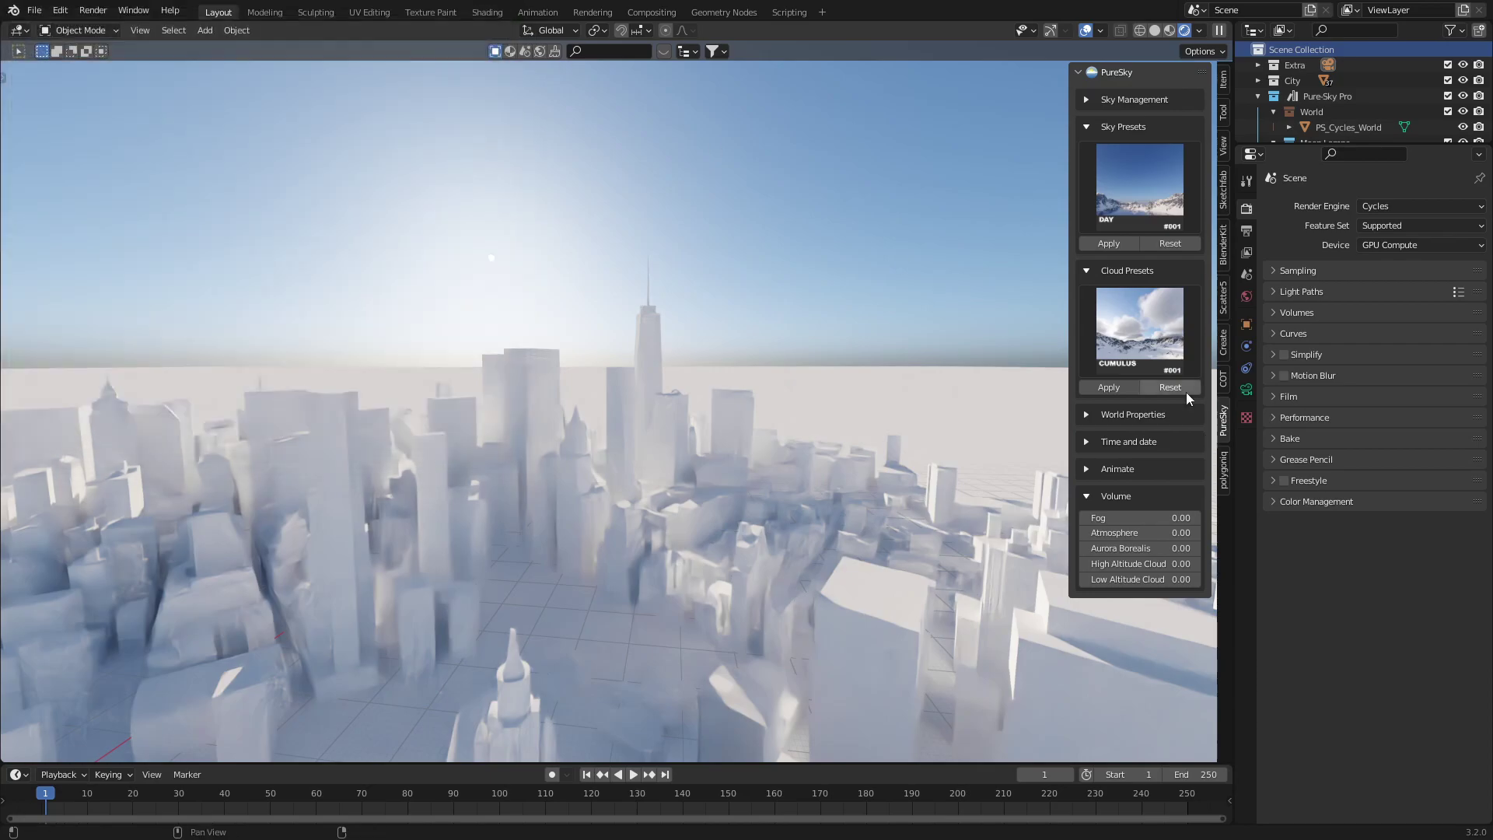
pyautogui.moveTo(590, 303); pyautogui.dragTo(598, 314, button='middle')
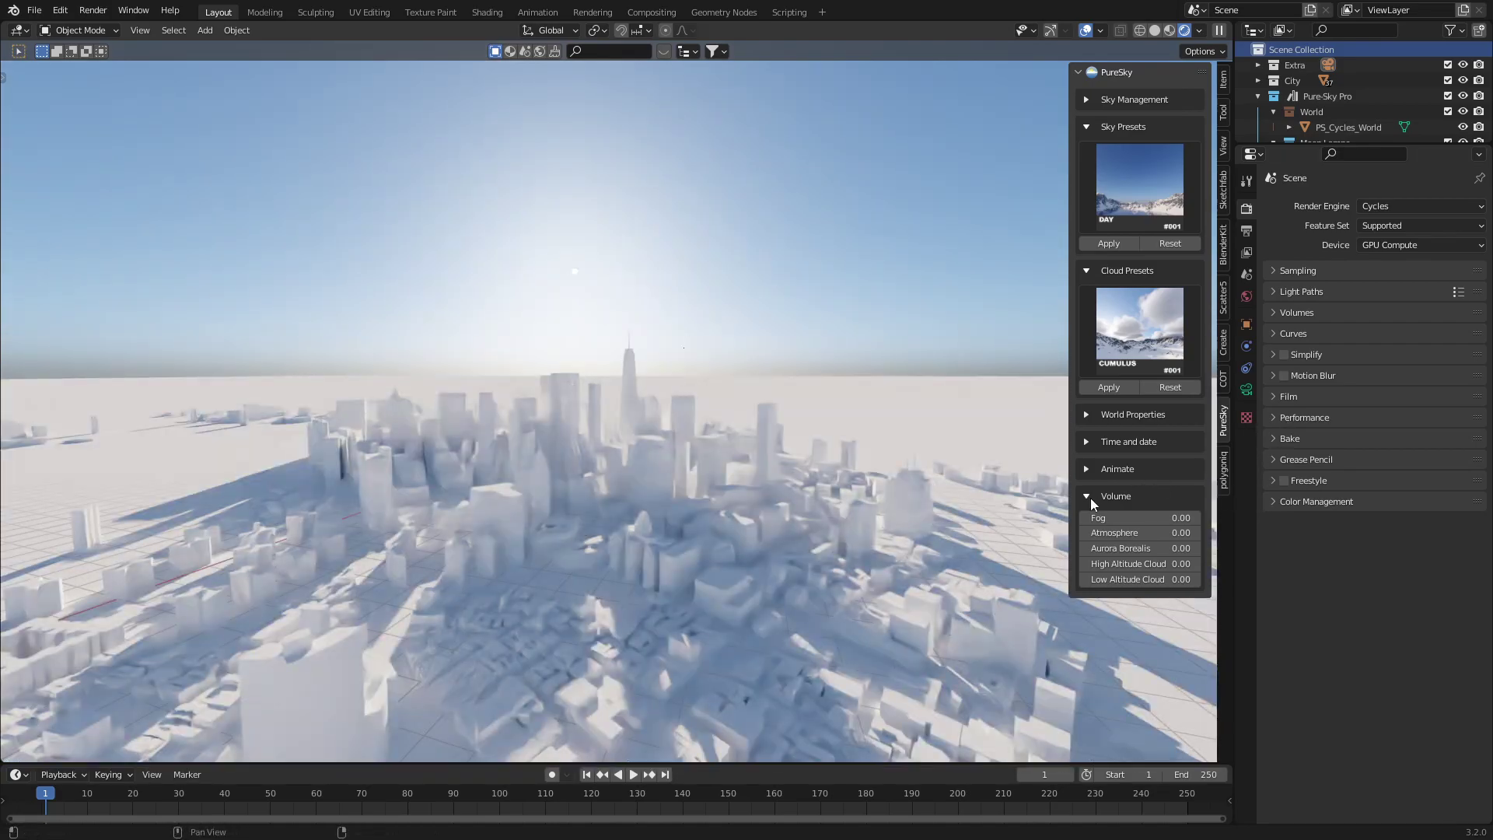
pyautogui.click(1088, 496)
pyautogui.click(1095, 451)
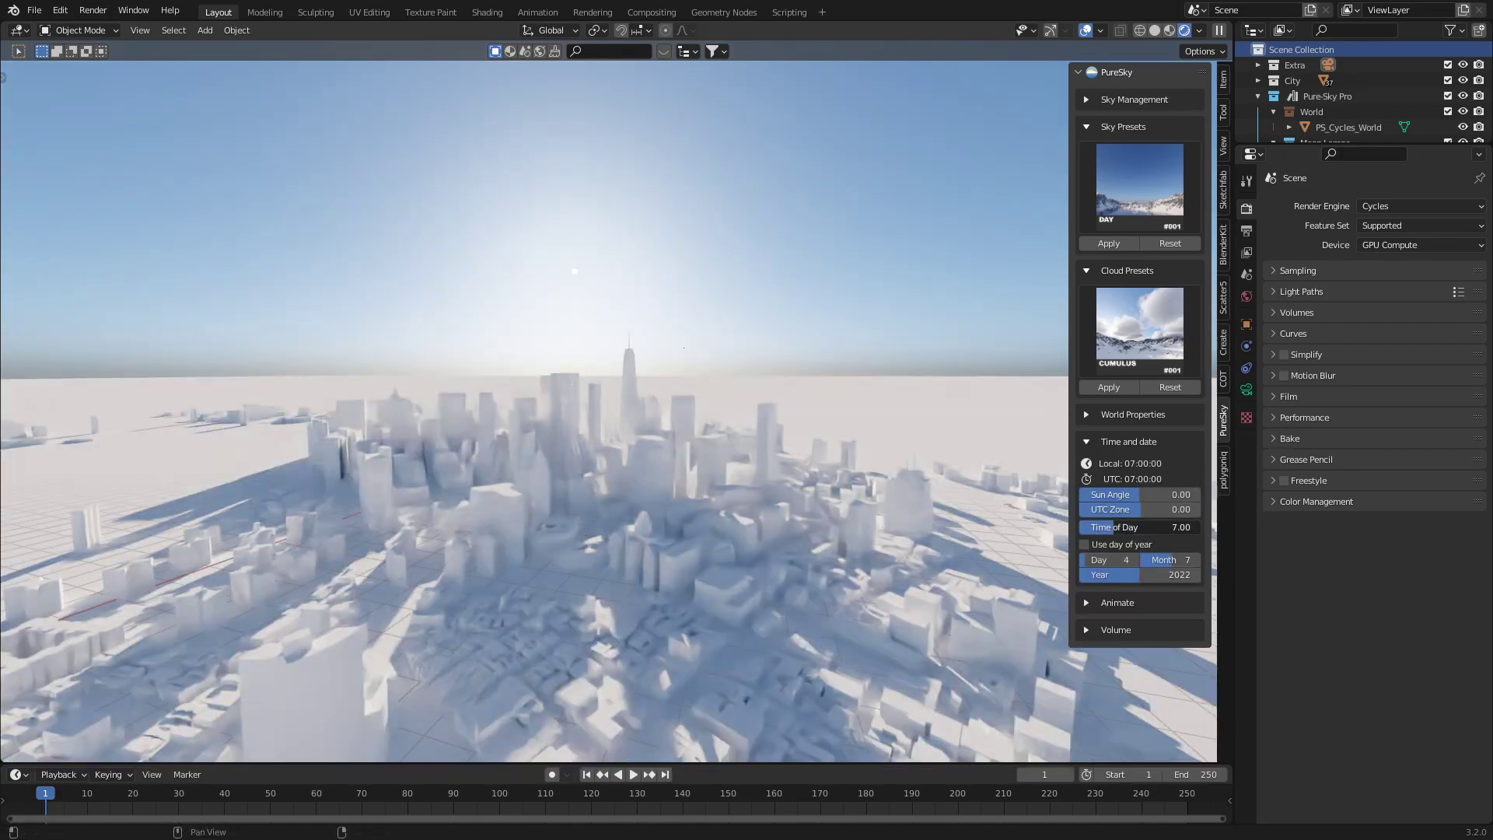
# - Scrub Time of Day into night, then forward to 9.43 daylight
pyautogui.moveTo(1138, 528); pyautogui.dragTo(1120, 527)
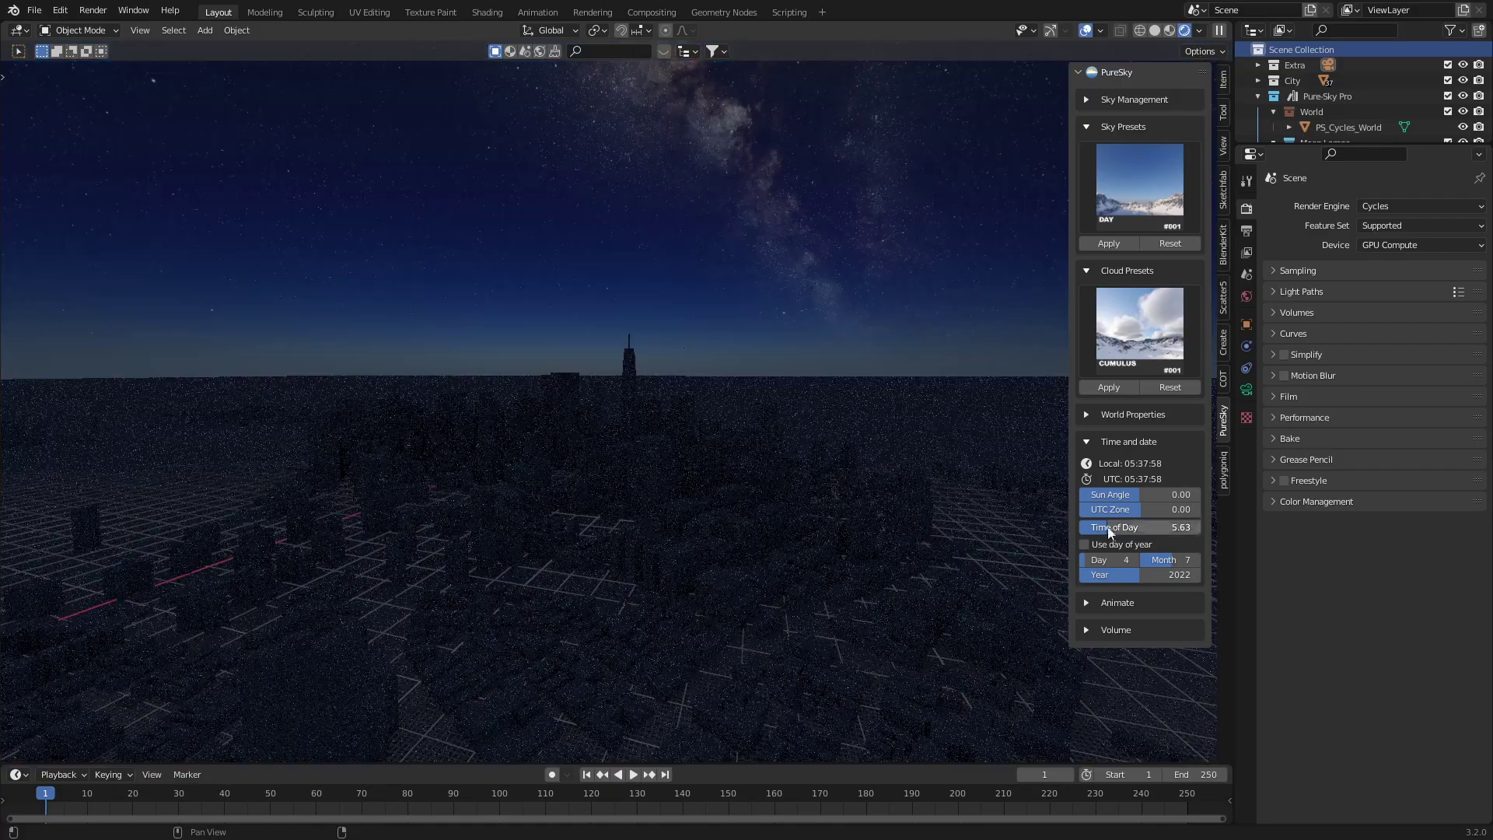
pyautogui.moveTo(466, 373)
pyautogui.mouseDown(button='middle')
pyautogui.moveTo(456, 388)
pyautogui.moveTo(851, 402)
pyautogui.moveTo(491, 390)
pyautogui.mouseUp(button='middle')
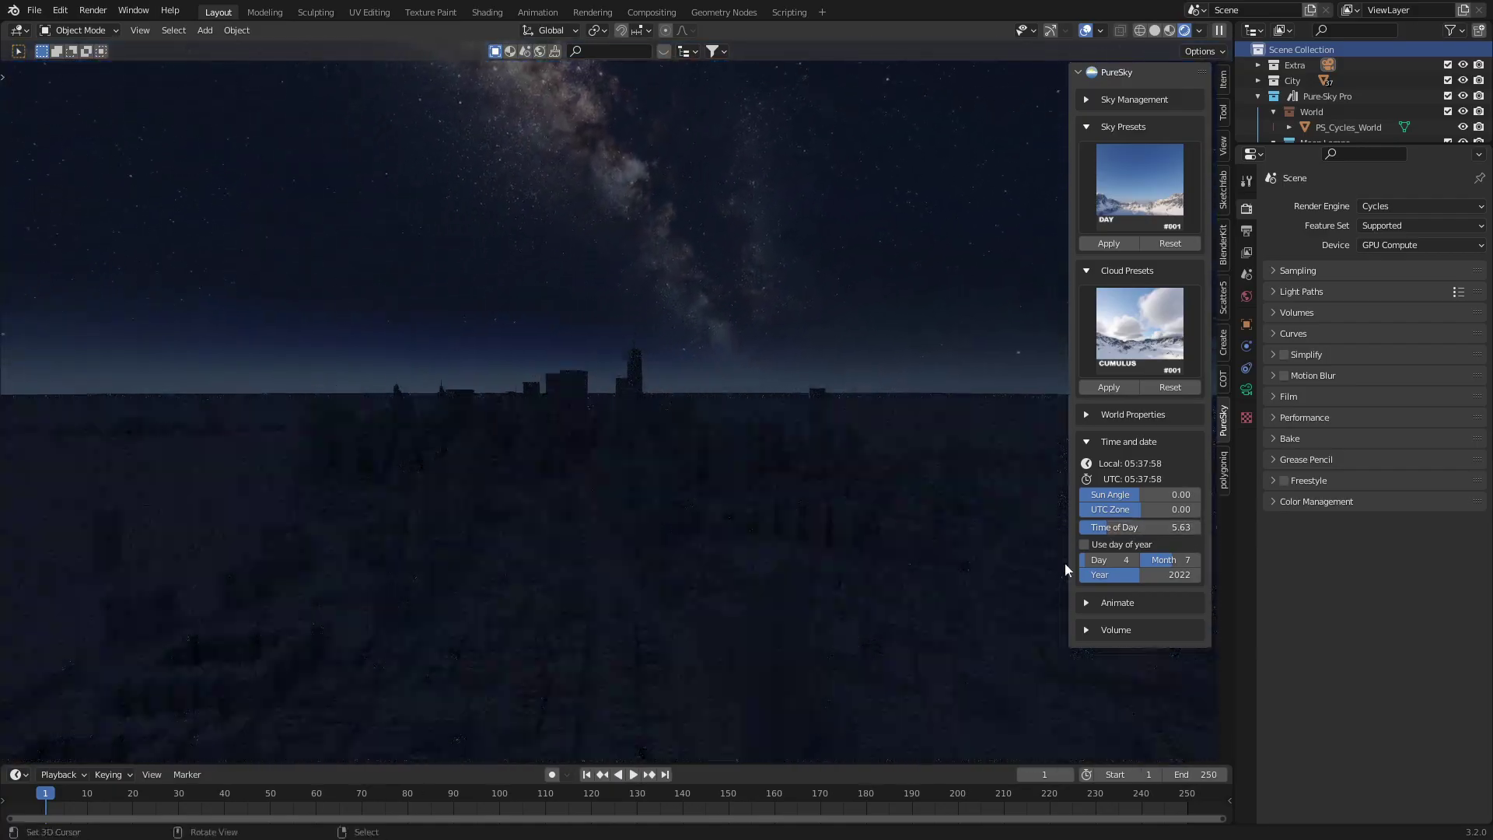
pyautogui.moveTo(1160, 529)
pyautogui.mouseDown()
pyautogui.moveTo(1114, 529)
pyautogui.moveTo(1179, 528)
pyautogui.mouseUp()
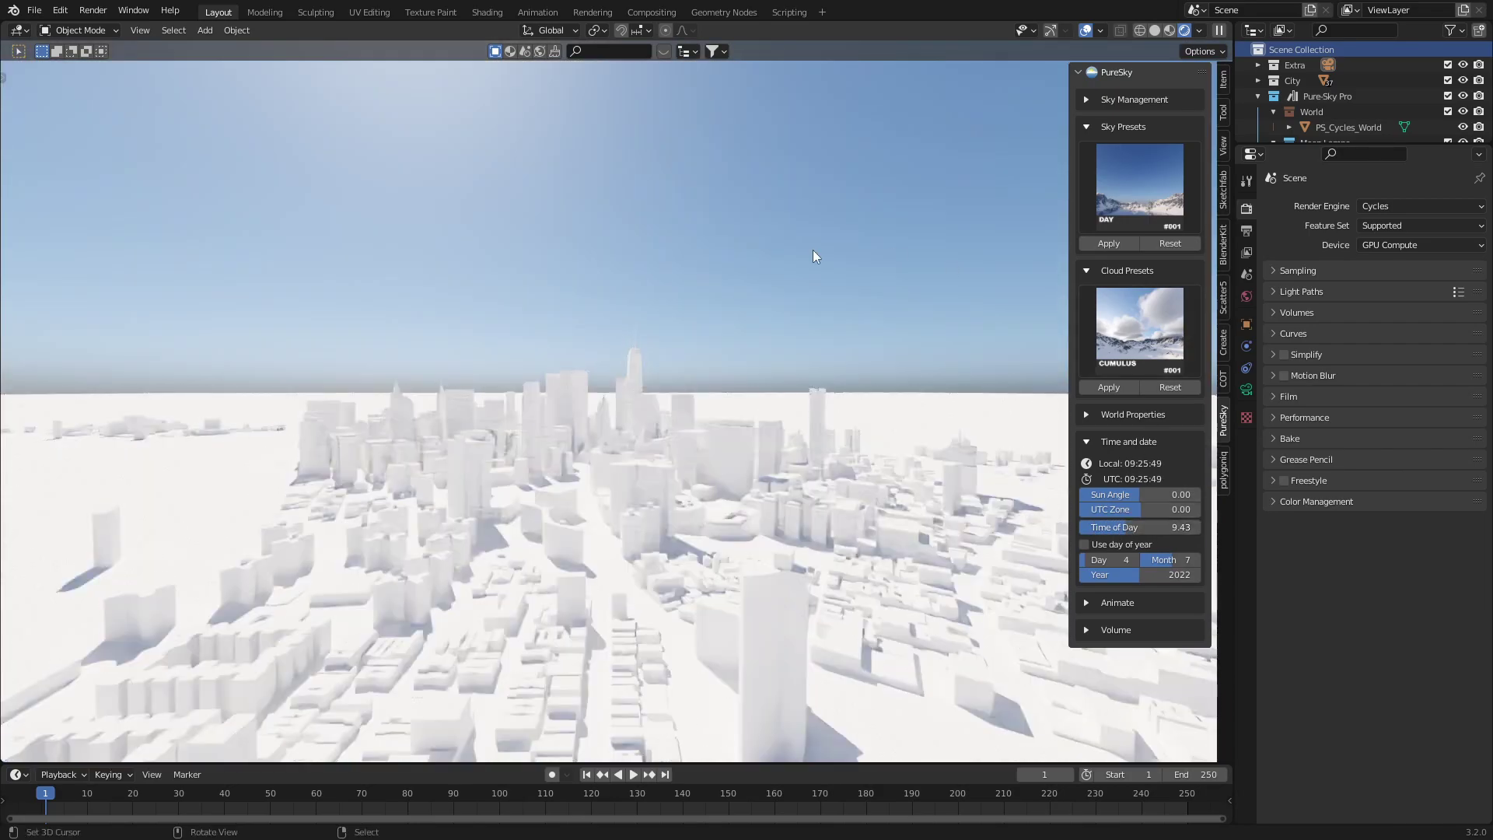
pyautogui.moveTo(654, 263); pyautogui.dragTo(607, 268, button='middle')
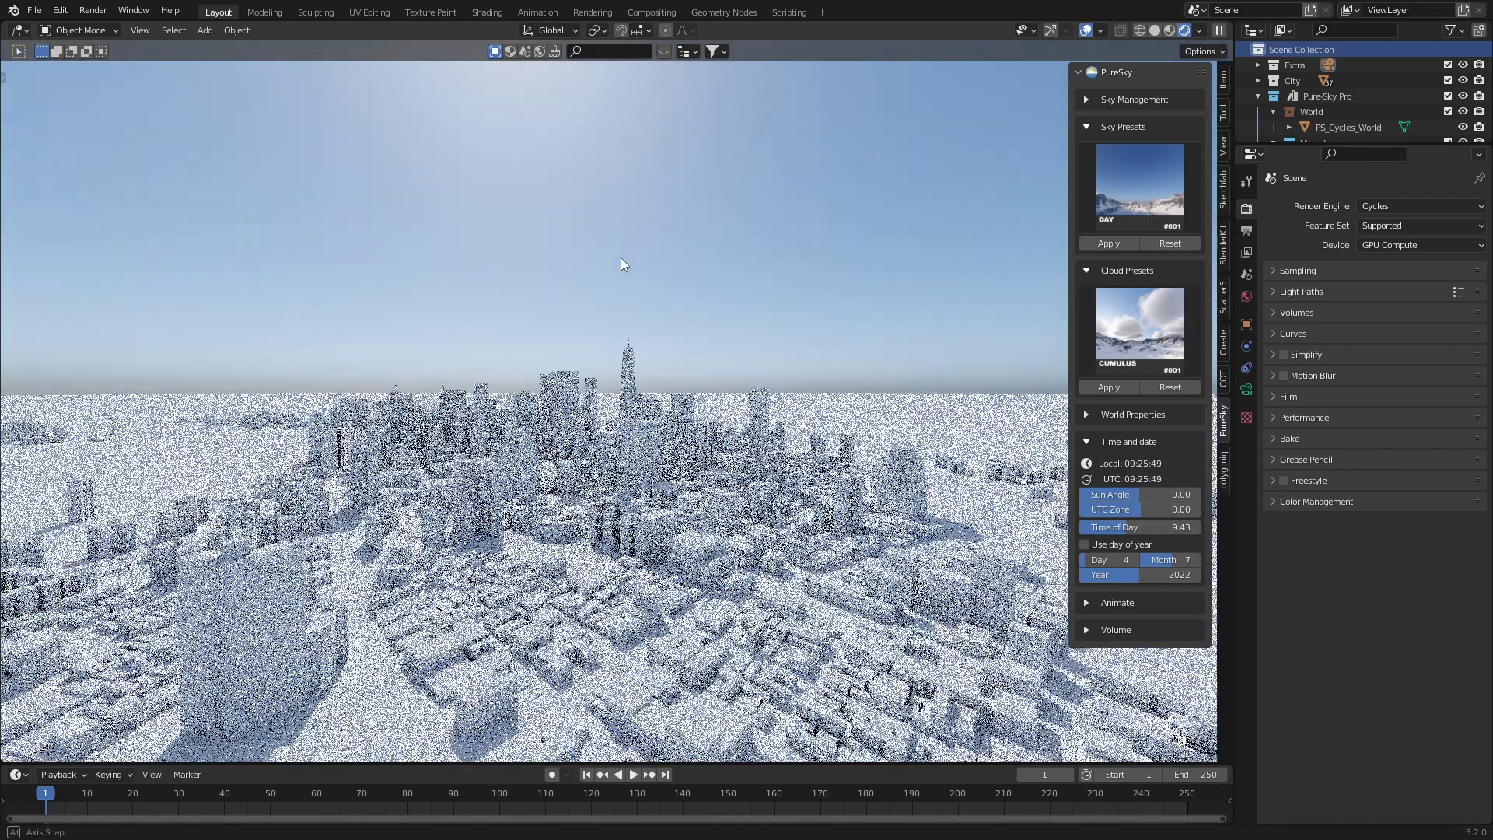
pyautogui.scroll(3, 936, 229)
# - Apply the DAY #002 sky preset and shrink the timeline area
pyautogui.click(1140, 188)
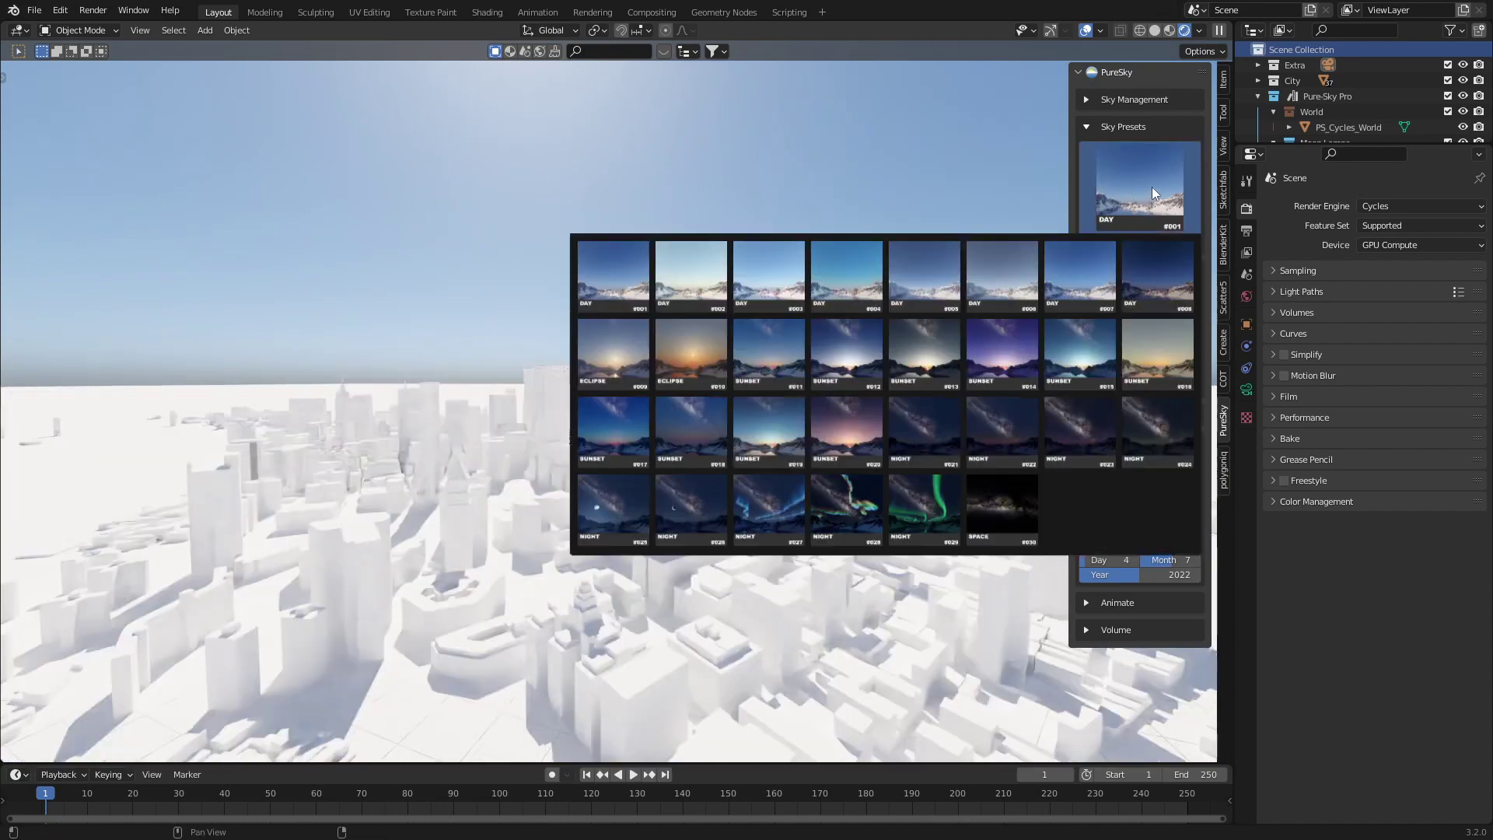
pyautogui.click(691, 280)
pyautogui.click(1128, 248)
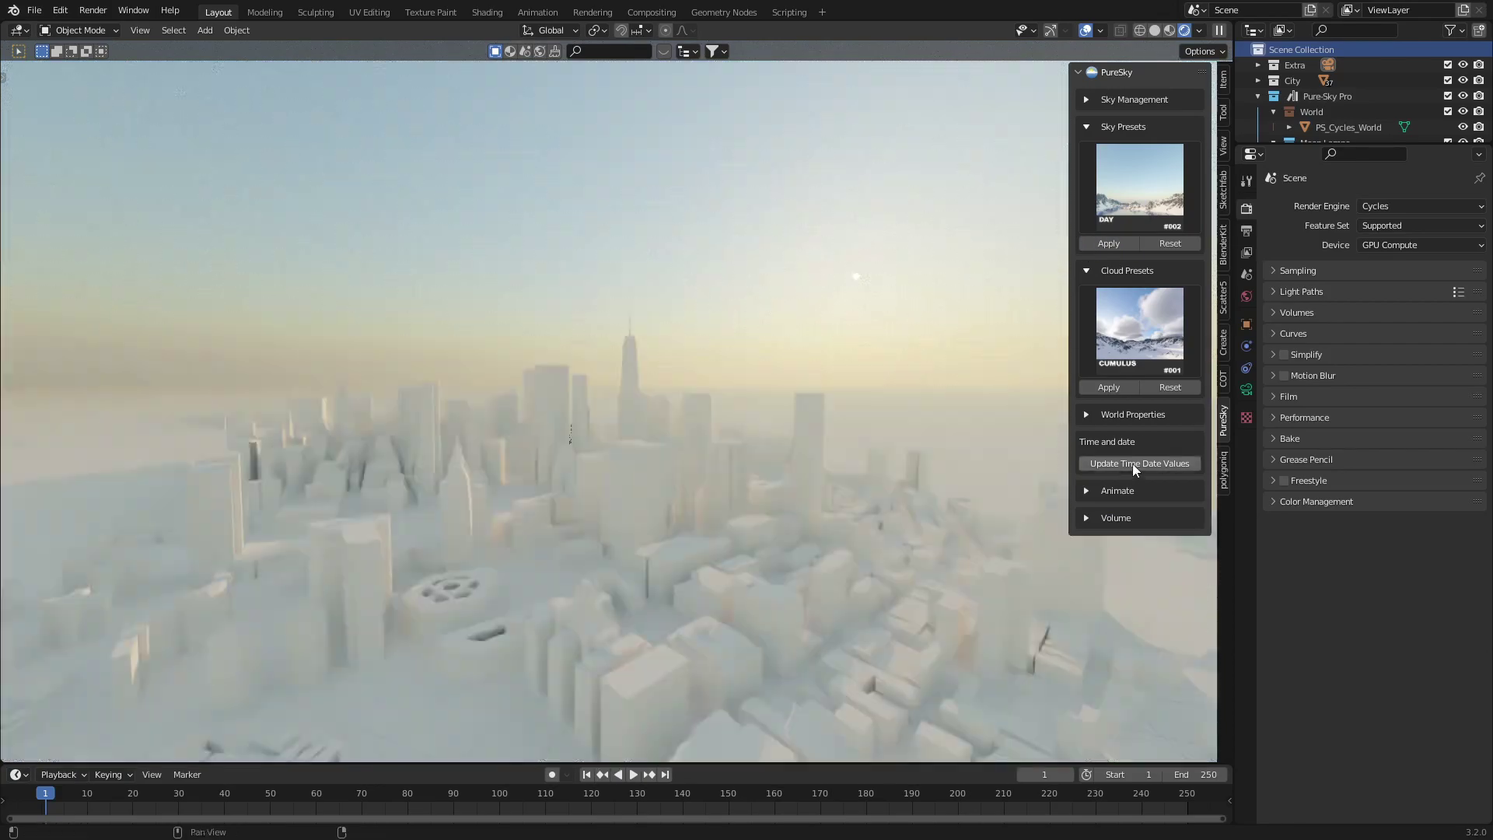
pyautogui.click(1135, 464)
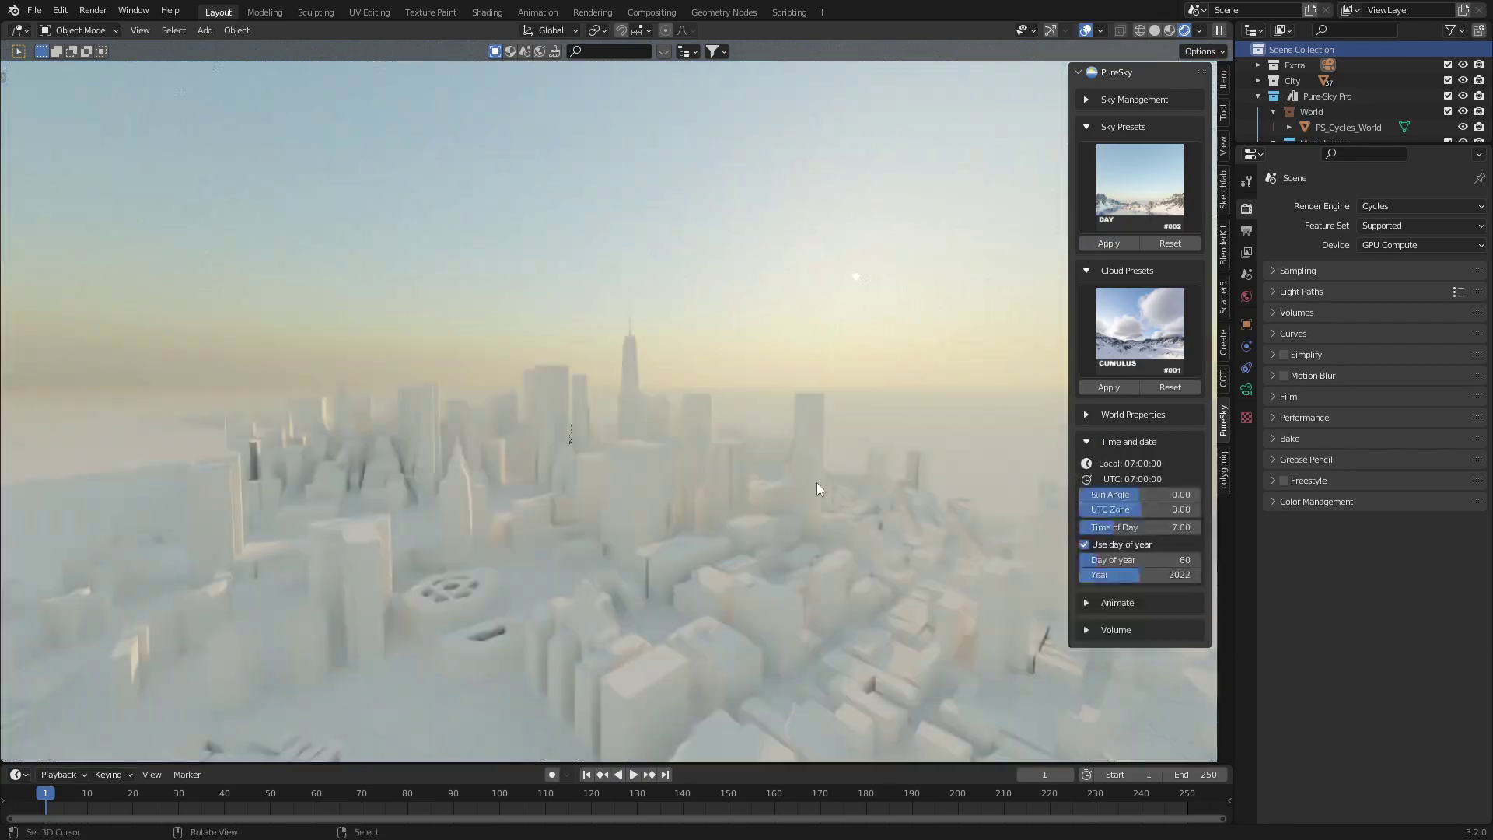
pyautogui.moveTo(491, 452)
pyautogui.mouseDown(button='middle')
pyautogui.moveTo(666, 441)
pyautogui.moveTo(609, 452)
pyautogui.mouseUp(button='middle')
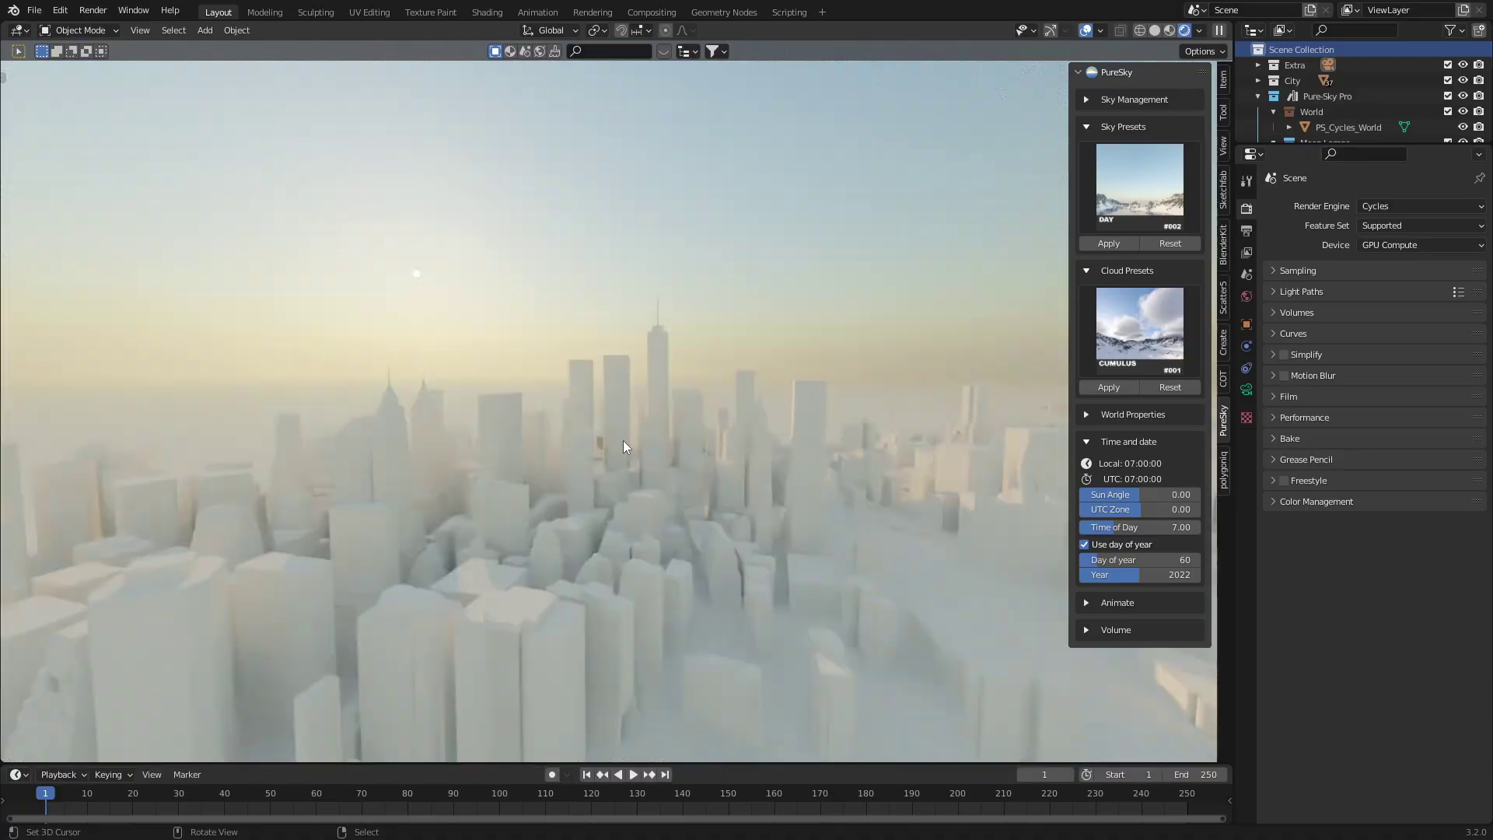
pyautogui.moveTo(904, 765); pyautogui.dragTo(905, 805)
pyautogui.moveTo(653, 467); pyautogui.dragTo(804, 484, button='middle')
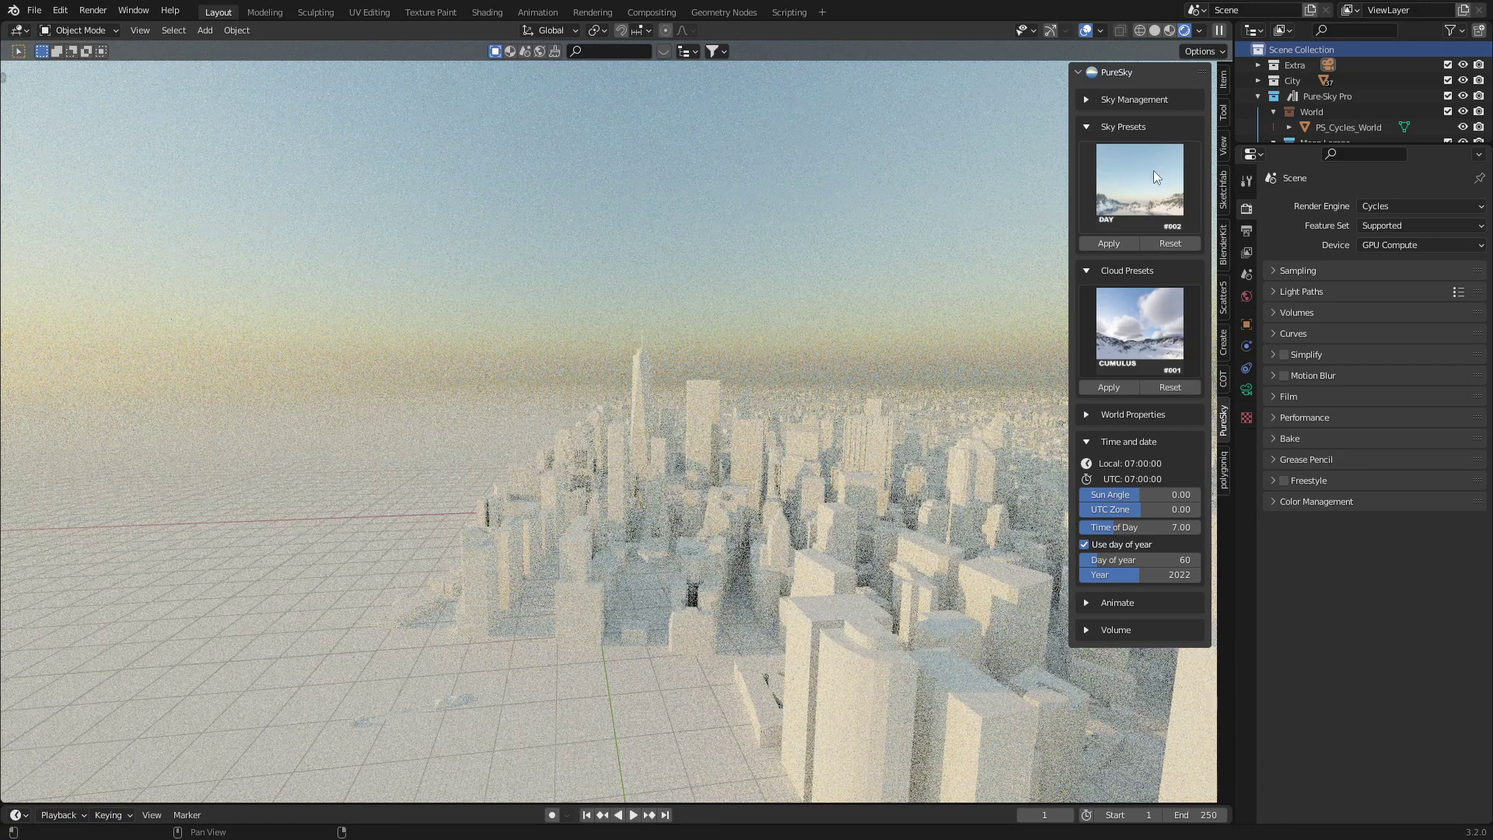
# - Apply DAY #003, set Time of Day to 6.24, and collapse Cloud Presets
pyautogui.click(1139, 185)
pyautogui.click(769, 278)
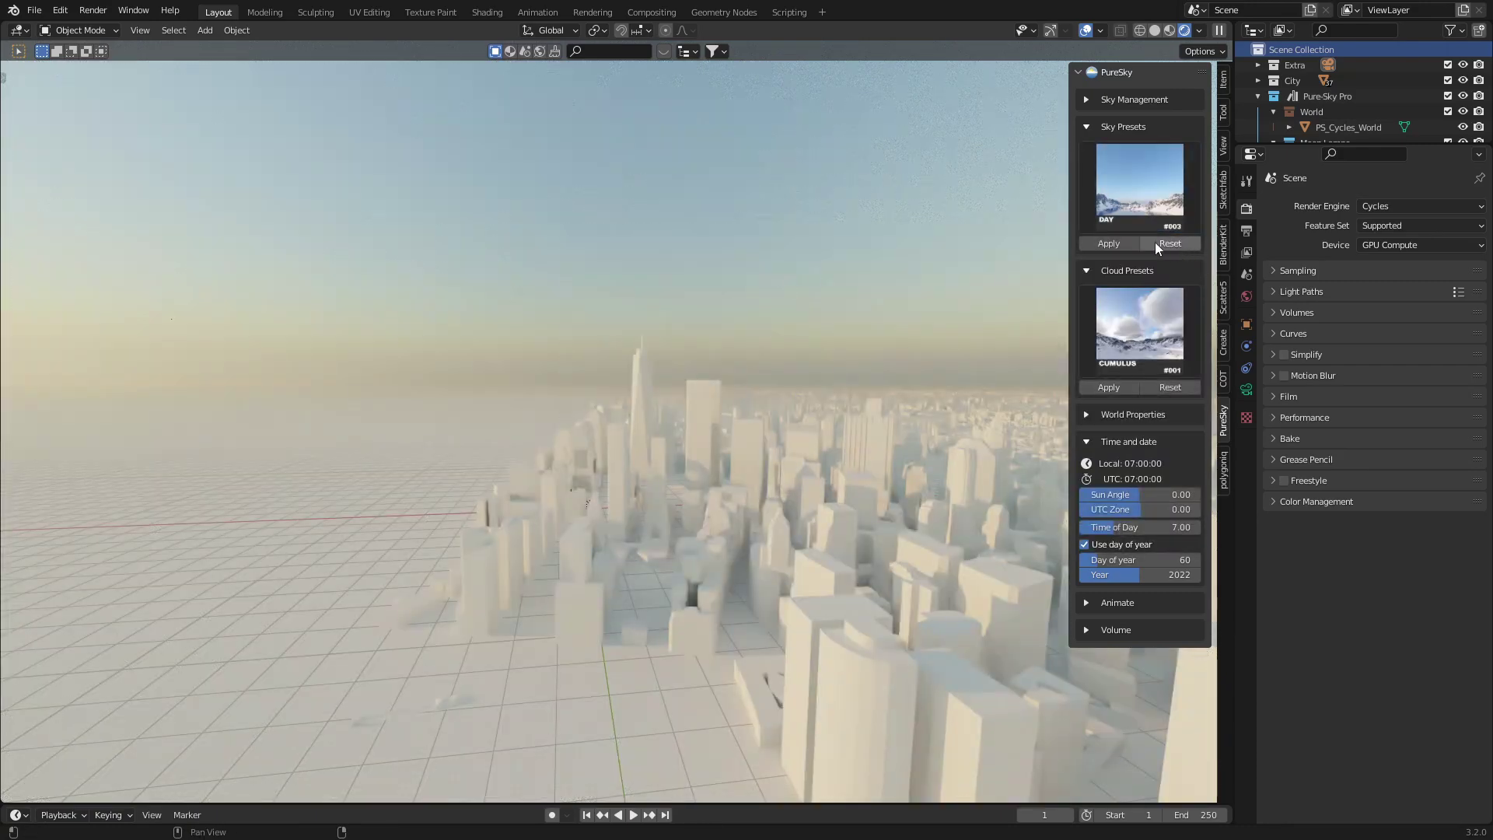
pyautogui.click(1108, 245)
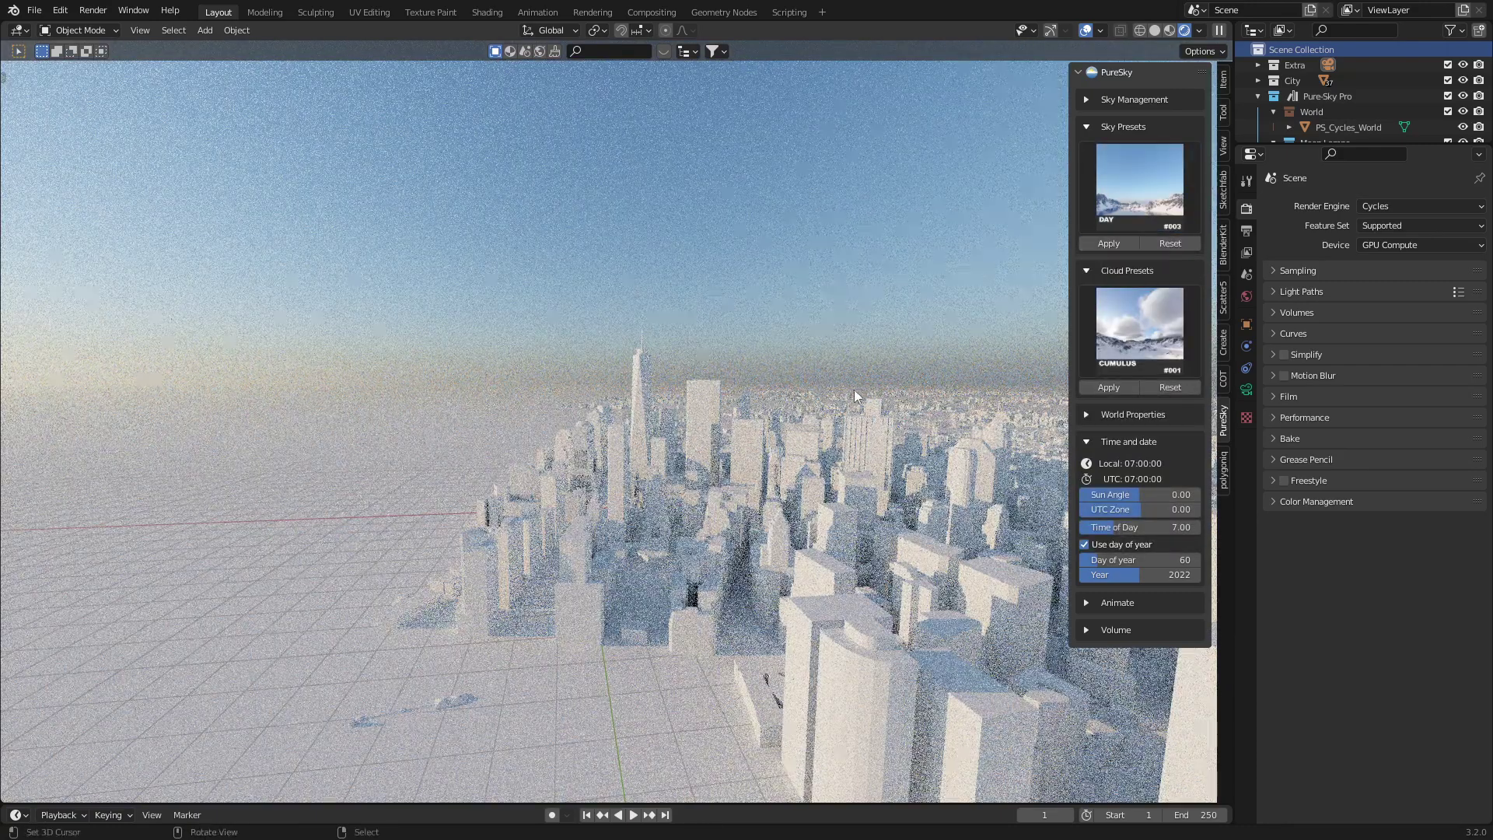
pyautogui.moveTo(763, 382); pyautogui.dragTo(608, 350, button='middle')
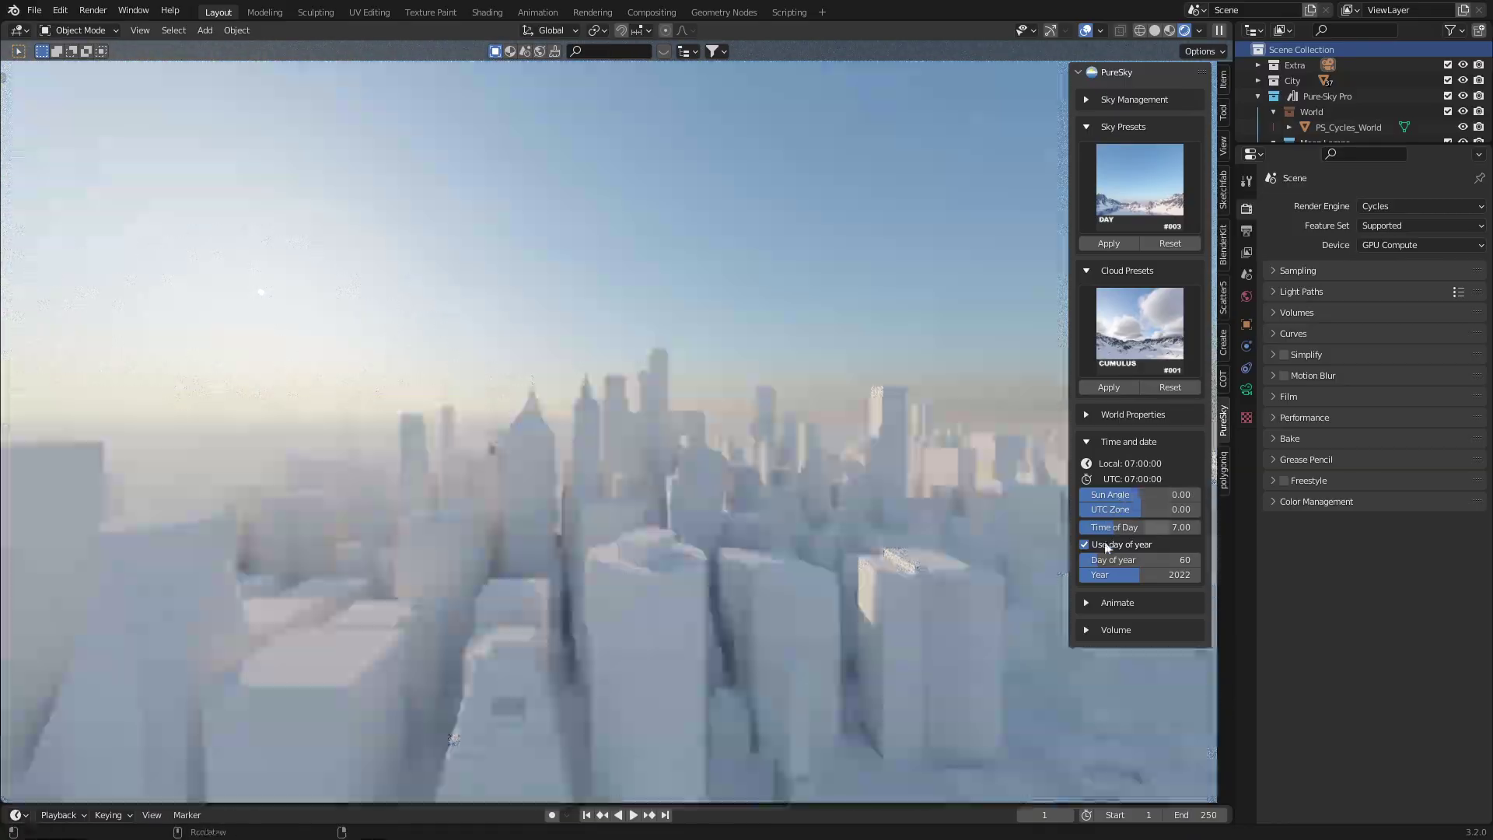
pyautogui.moveTo(1153, 528); pyautogui.dragTo(1112, 527)
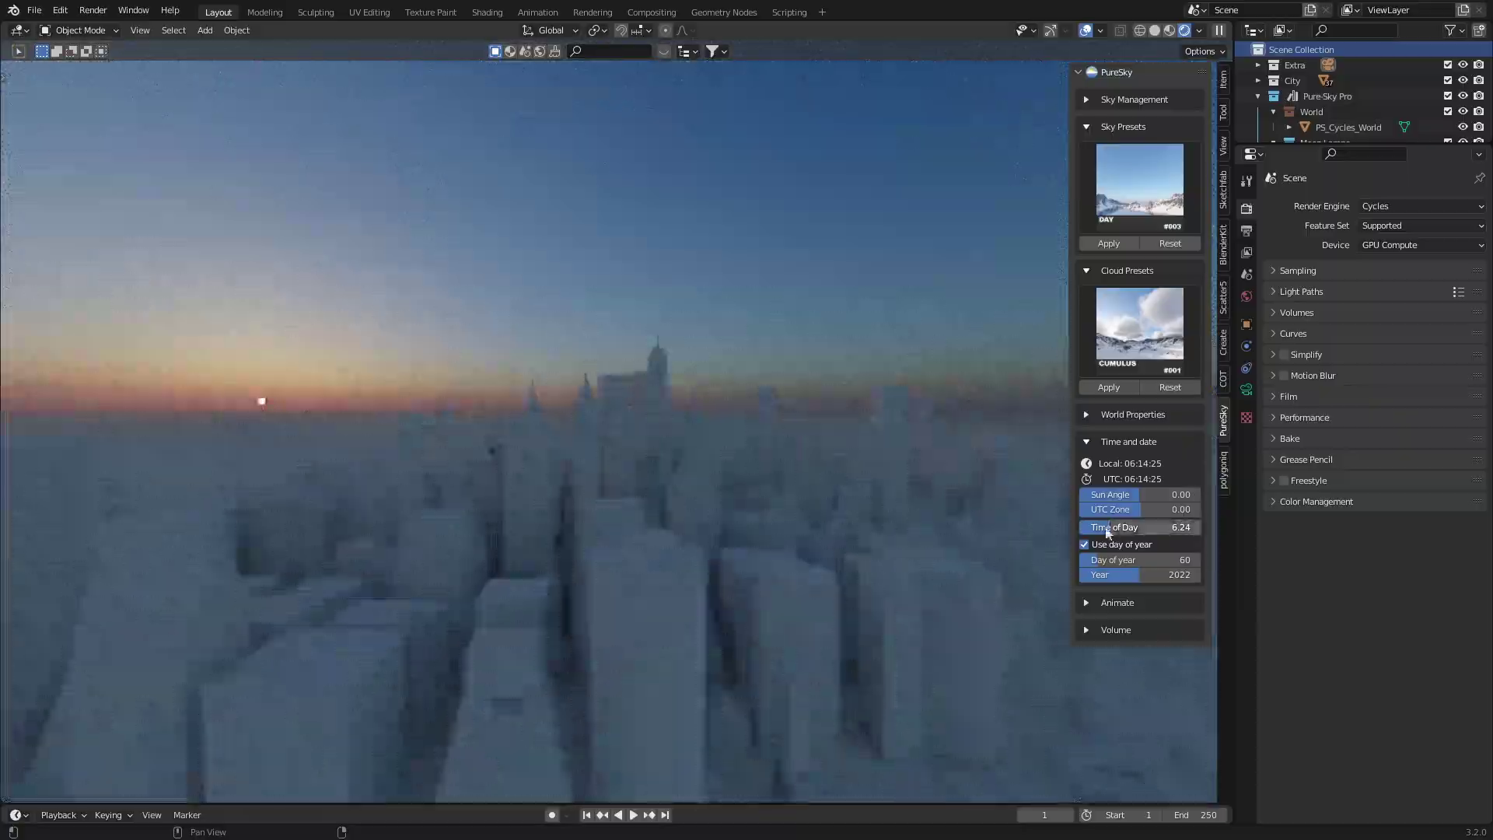
pyautogui.moveTo(583, 350)
pyautogui.mouseDown(button='middle')
pyautogui.moveTo(630, 385)
pyautogui.moveTo(490, 398)
pyautogui.mouseUp(button='middle')
pyautogui.scroll(3, 659, 409)
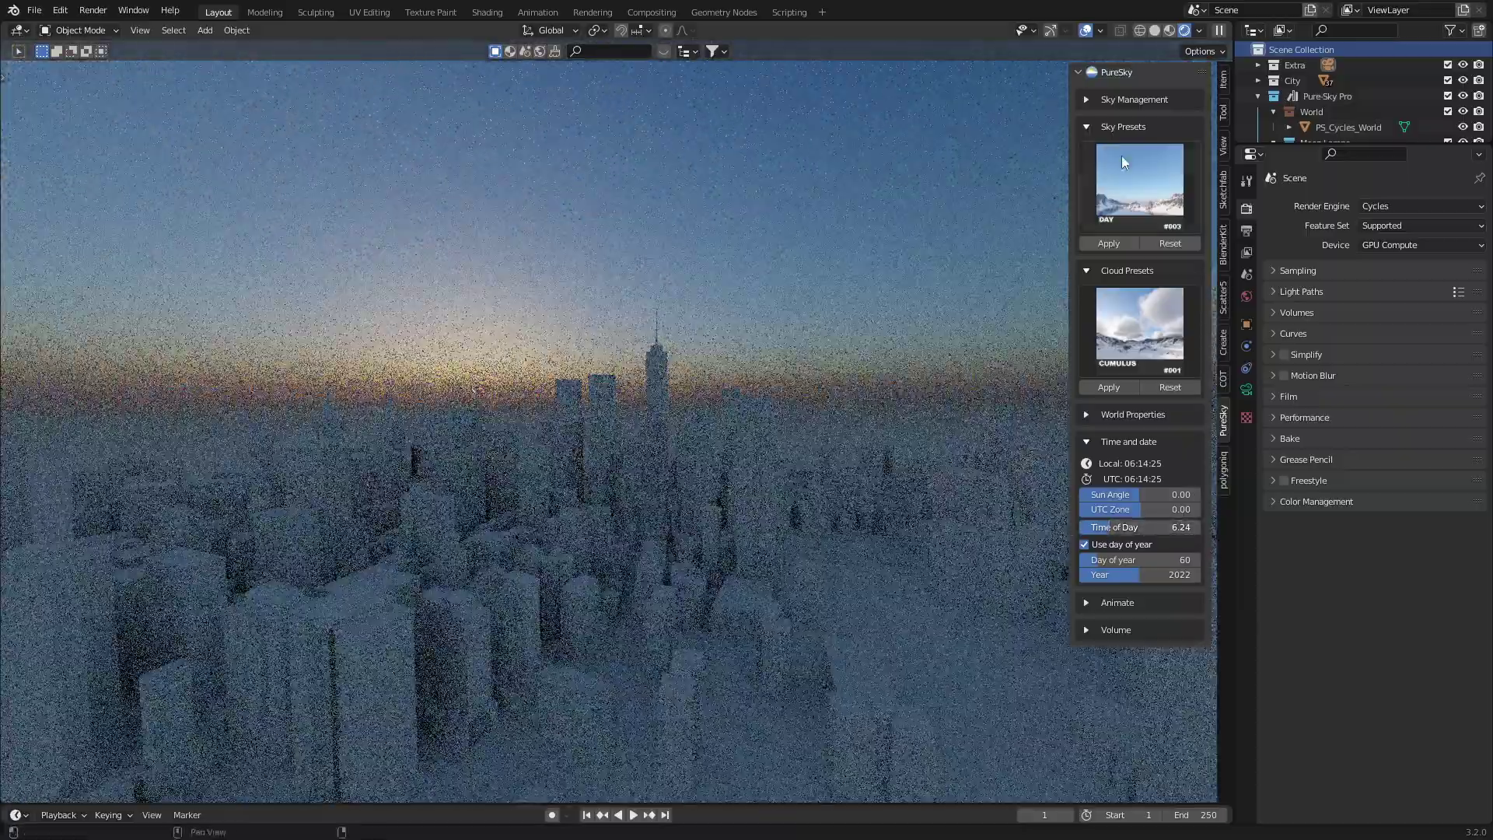
pyautogui.click(1120, 272)
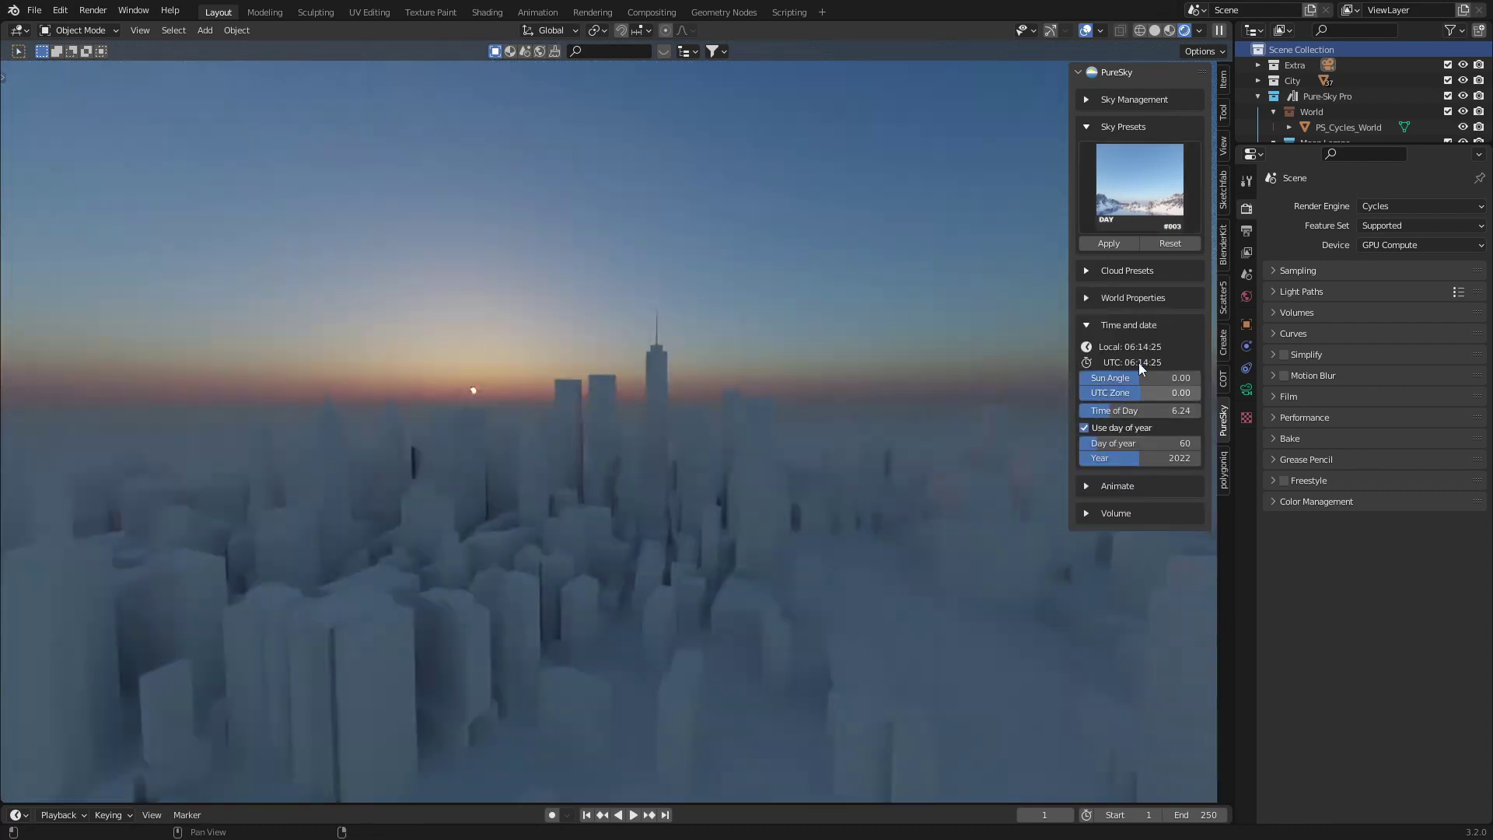
# - Expand World Properties and set volume Max Steps to 2 and Transmission to 1
pyautogui.click(1086, 326)
pyautogui.click(1086, 297)
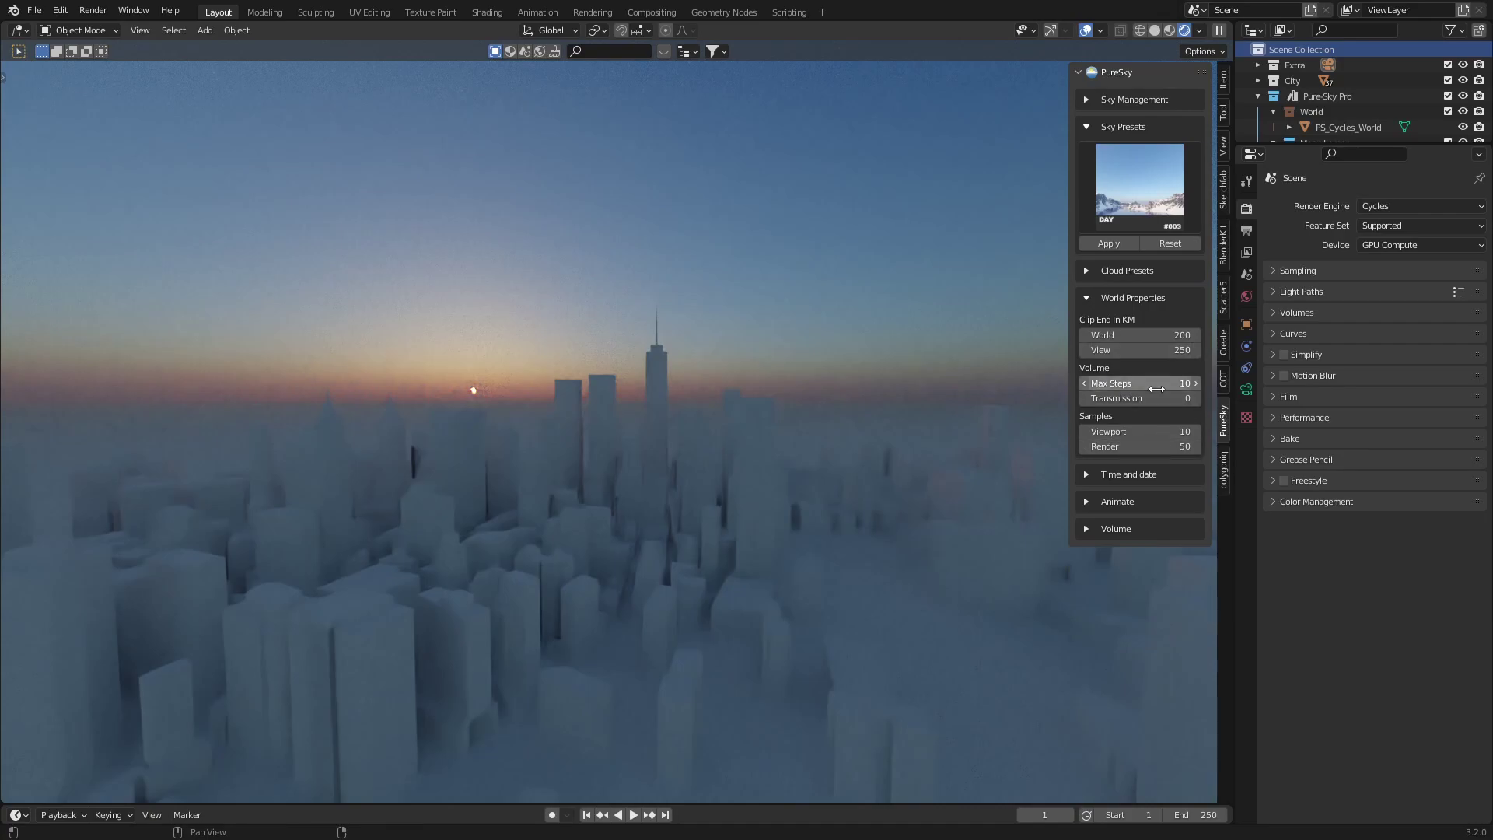
pyautogui.doubleClick(1111, 383)
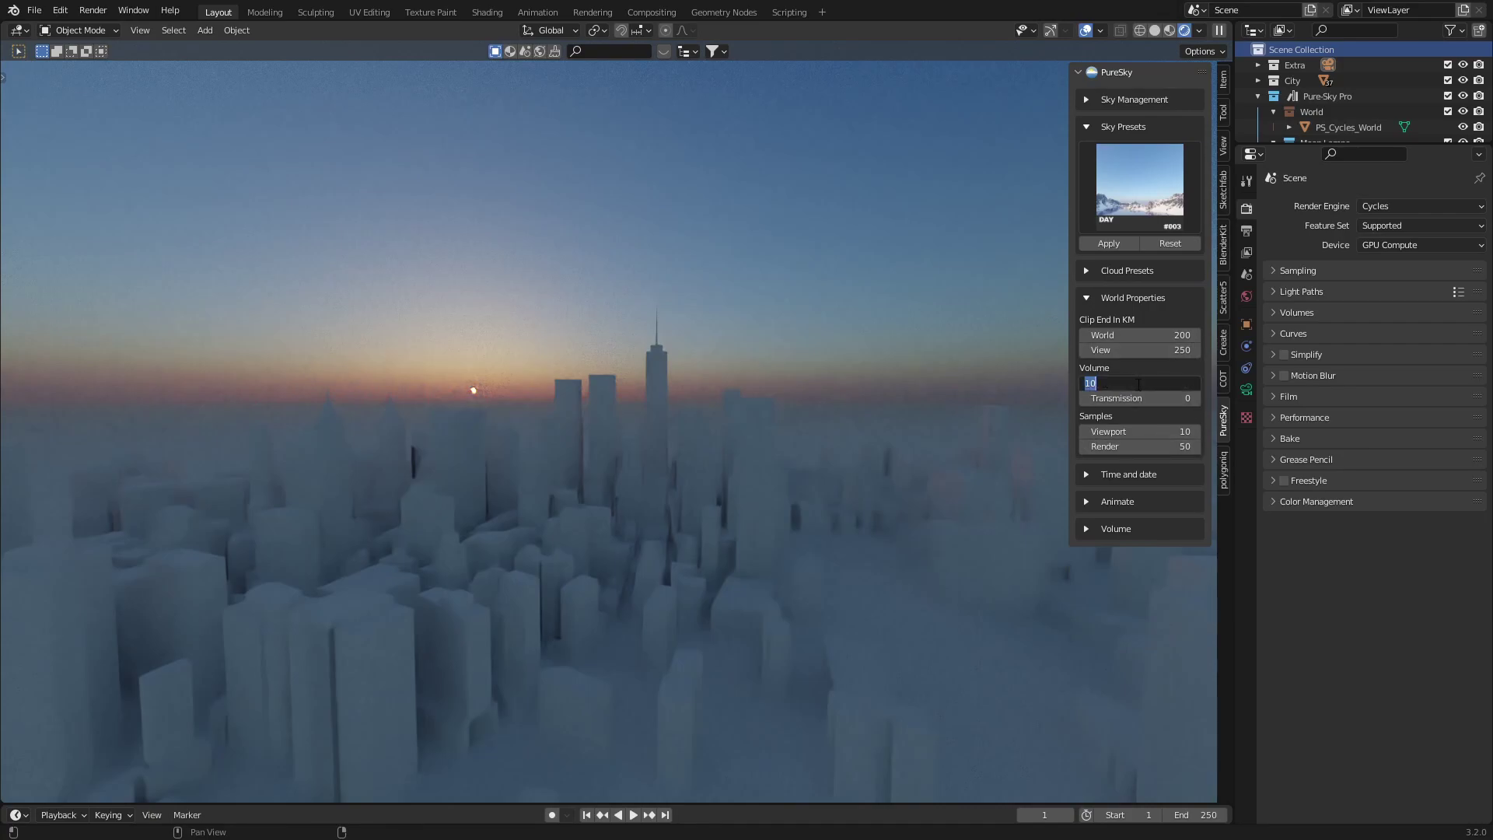
pyautogui.write('2')
pyautogui.press('Return')
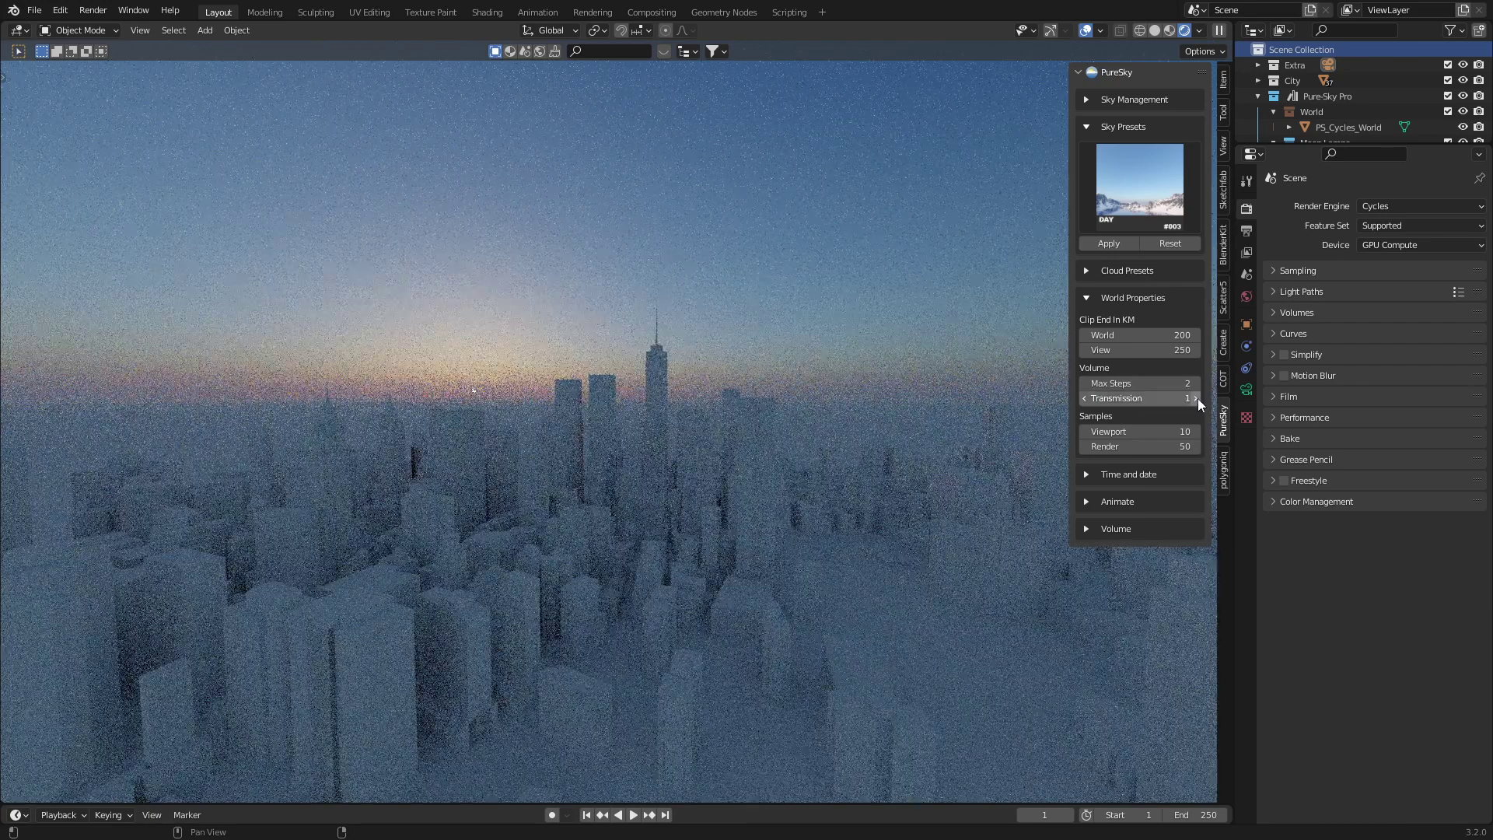
pyautogui.click(1198, 397)
# - Raise the volume Max Steps from 2 to 5 while orbiting the city
pyautogui.moveTo(508, 409); pyautogui.dragTo(758, 409, button='middle')
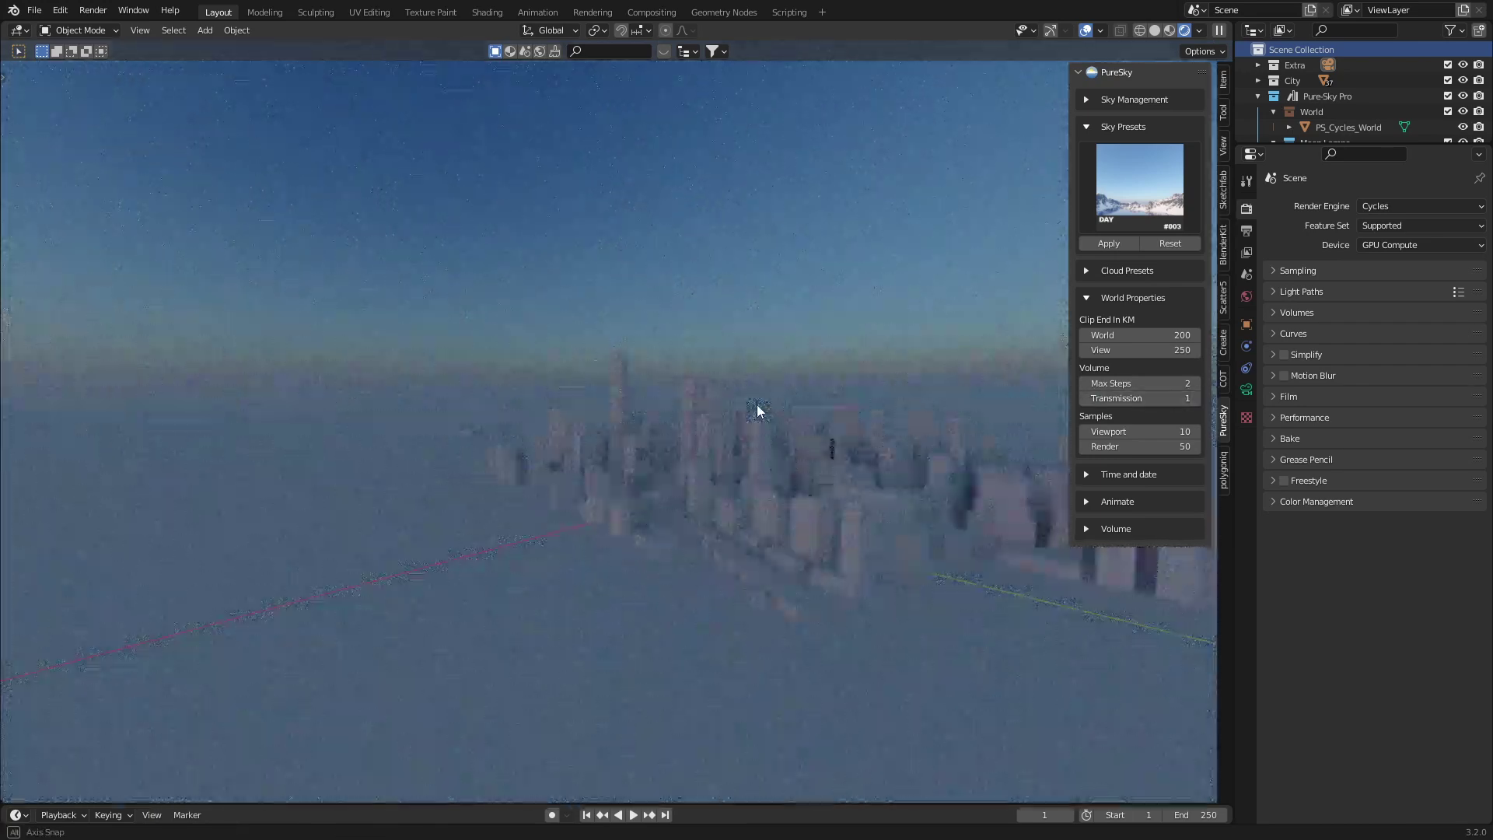
pyautogui.moveTo(757, 405); pyautogui.dragTo(470, 400, button='middle')
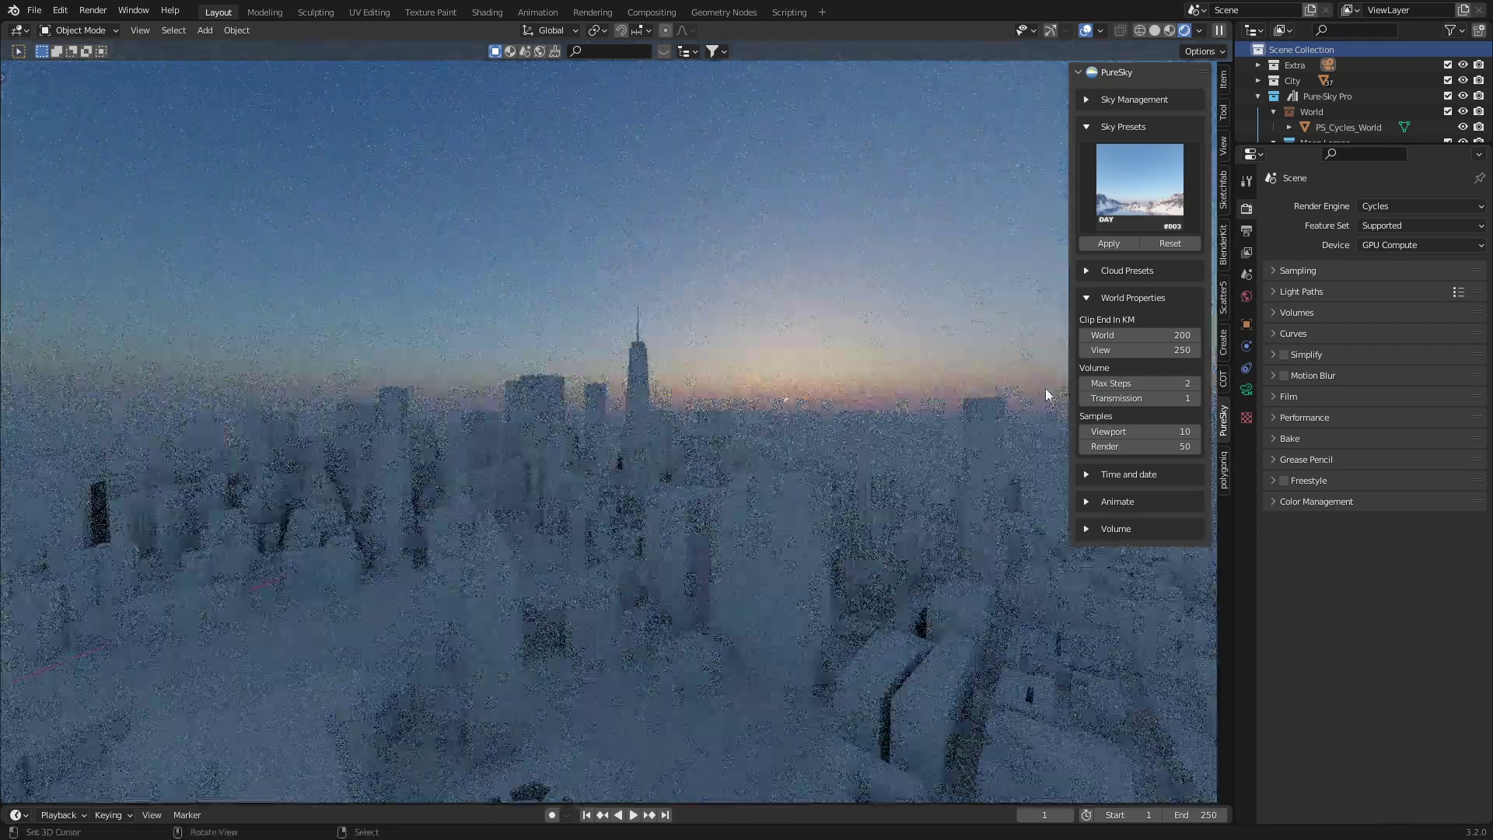
pyautogui.moveTo(1114, 382); pyautogui.dragTo(1138, 383)
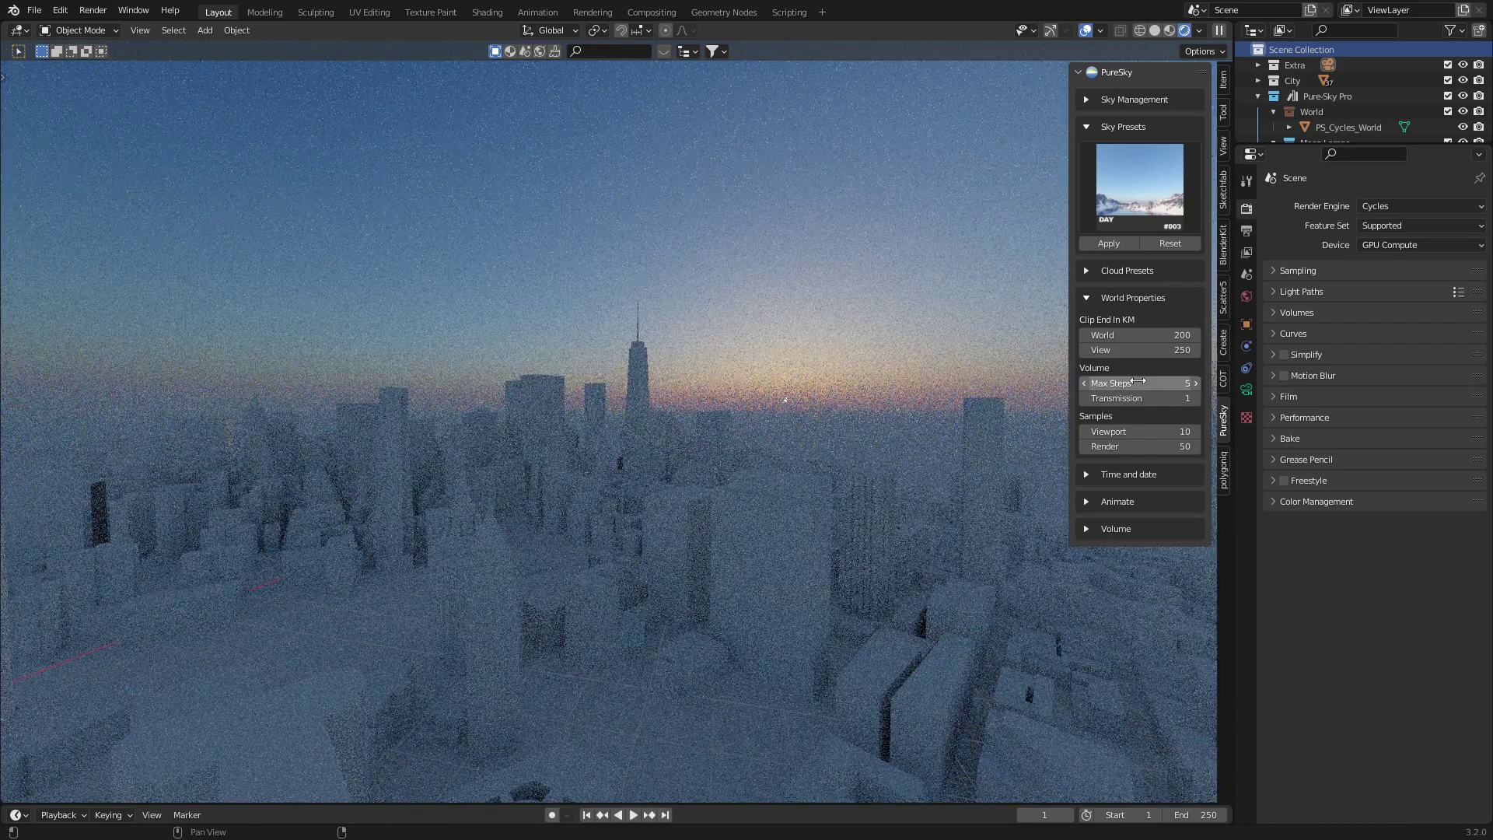
pyautogui.moveTo(423, 414); pyautogui.dragTo(347, 409, button='middle')
pyautogui.click(1140, 184)
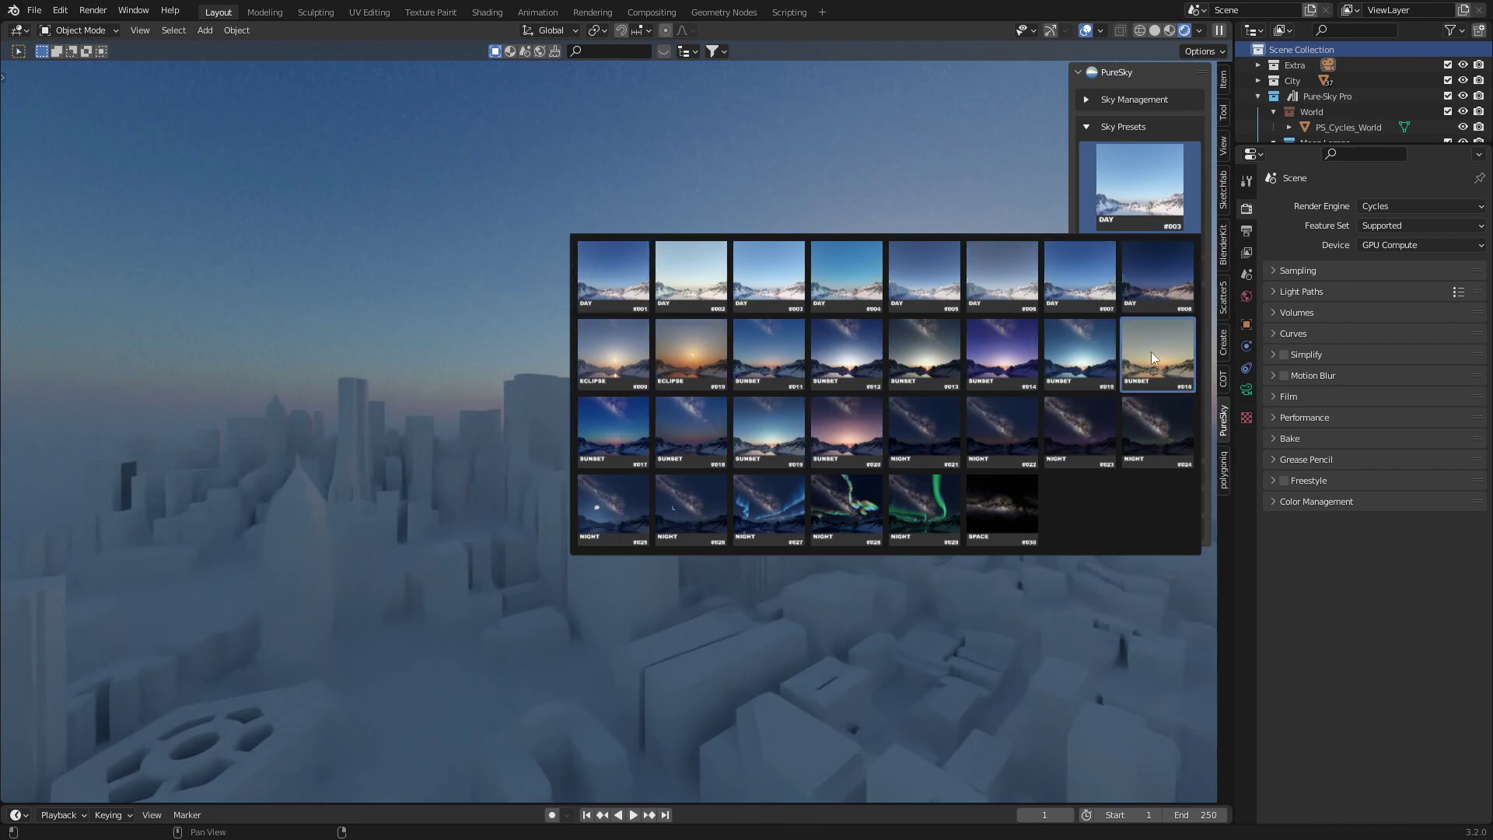
# - Apply the ECLIPSE #009 sky preset and orbit toward the skyline
pyautogui.click(648, 366)
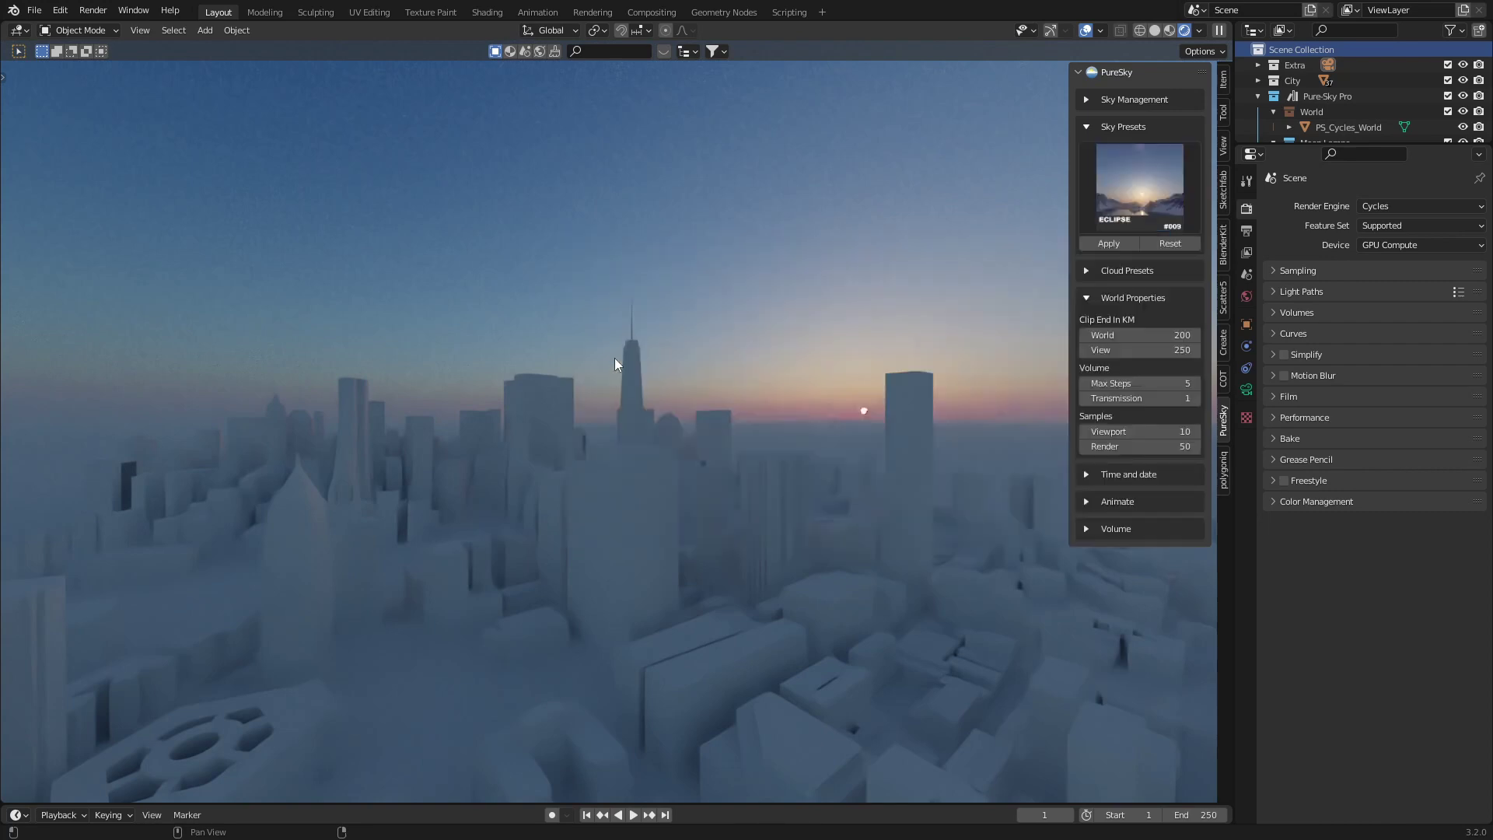
pyautogui.click(1118, 244)
pyautogui.moveTo(671, 461); pyautogui.dragTo(363, 468, button='middle')
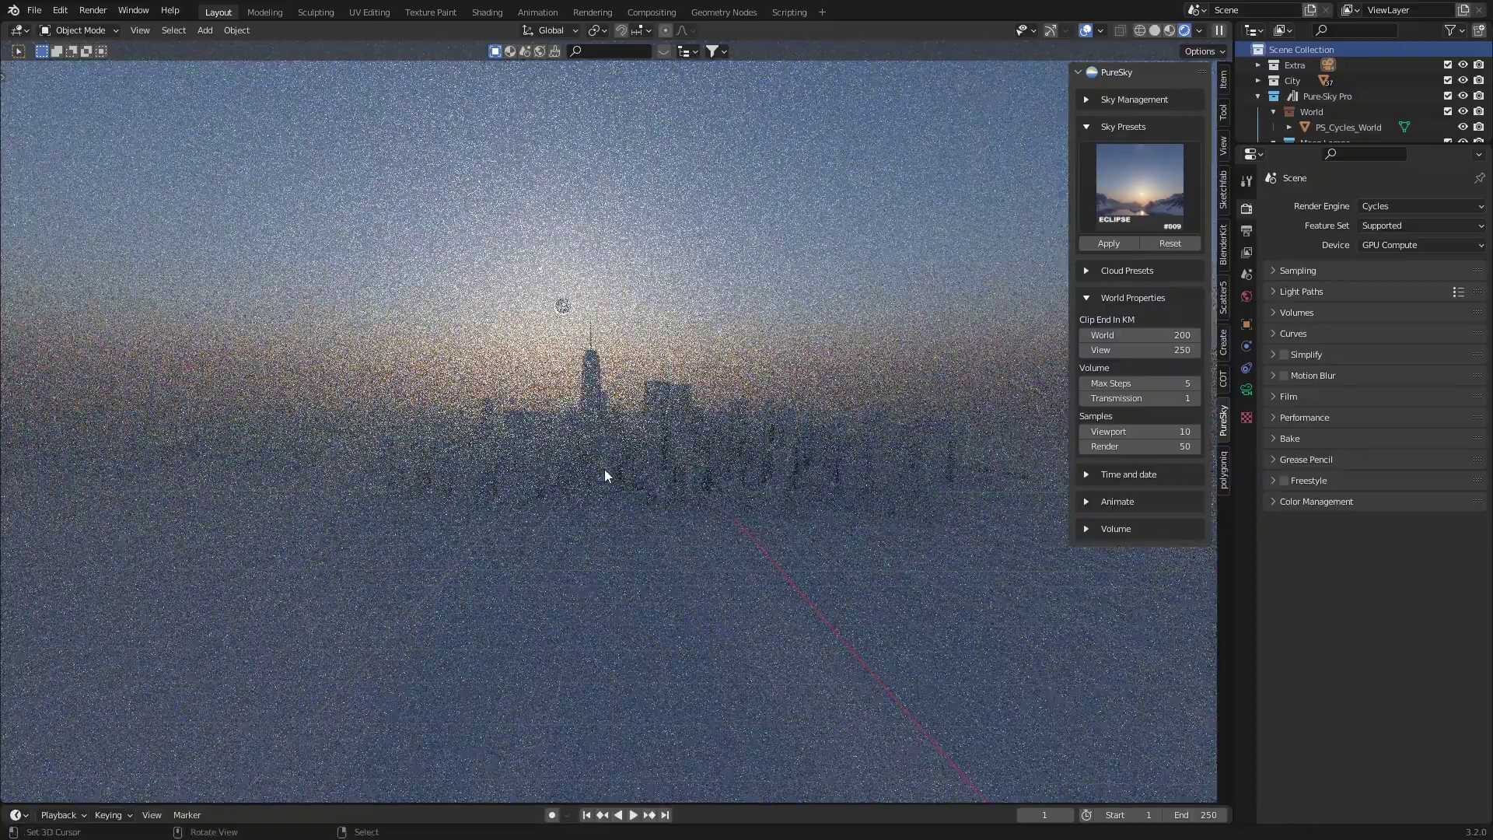
pyautogui.scroll(2, 605, 490)
pyautogui.scroll(2, 606, 494)
pyautogui.scroll(2, 639, 491)
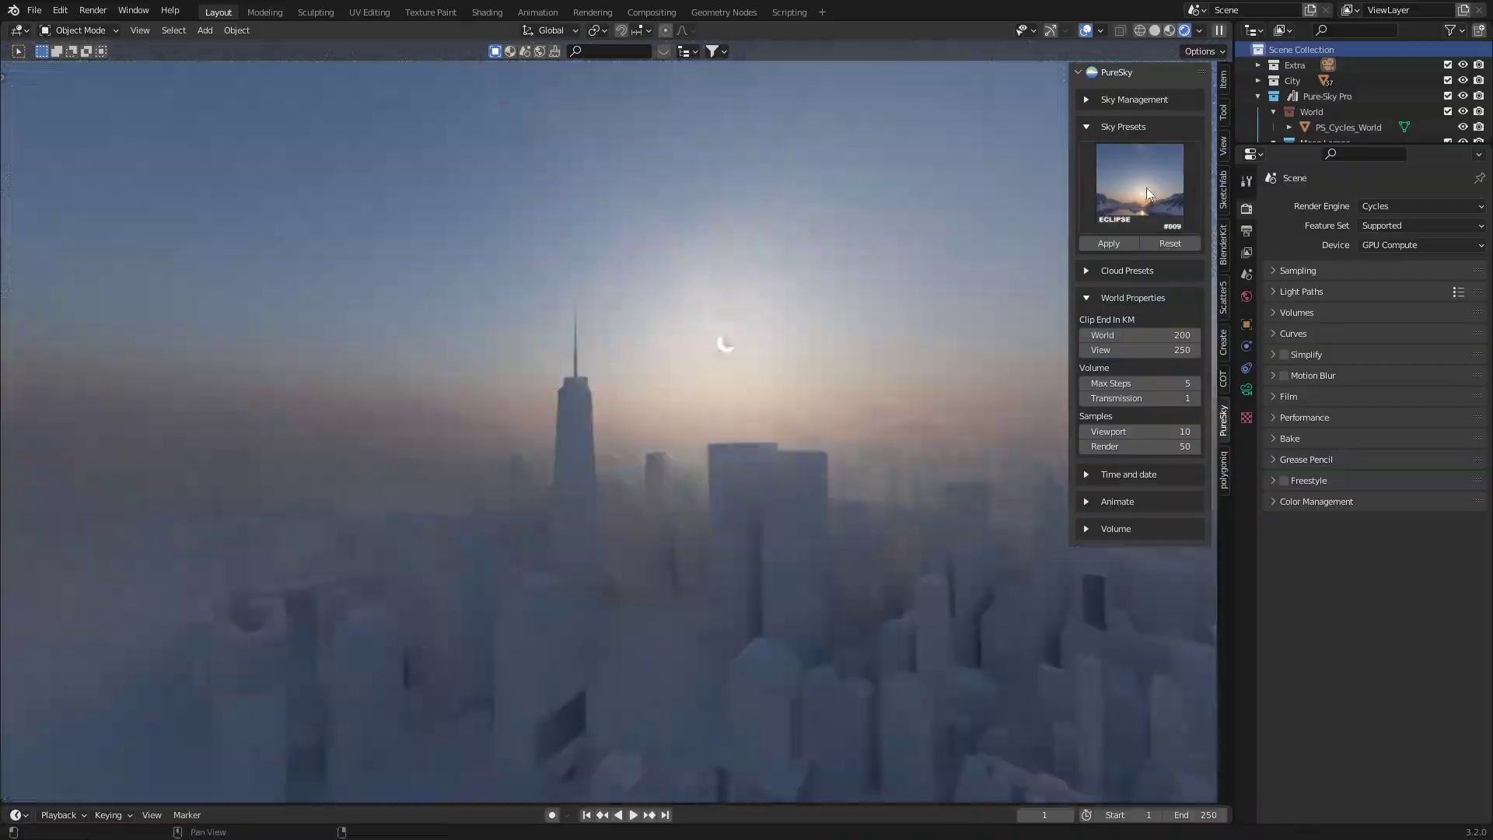
# - Replace it with the ECLIPSE #010 preset from the Sky Presets gallery
pyautogui.click(1145, 189)
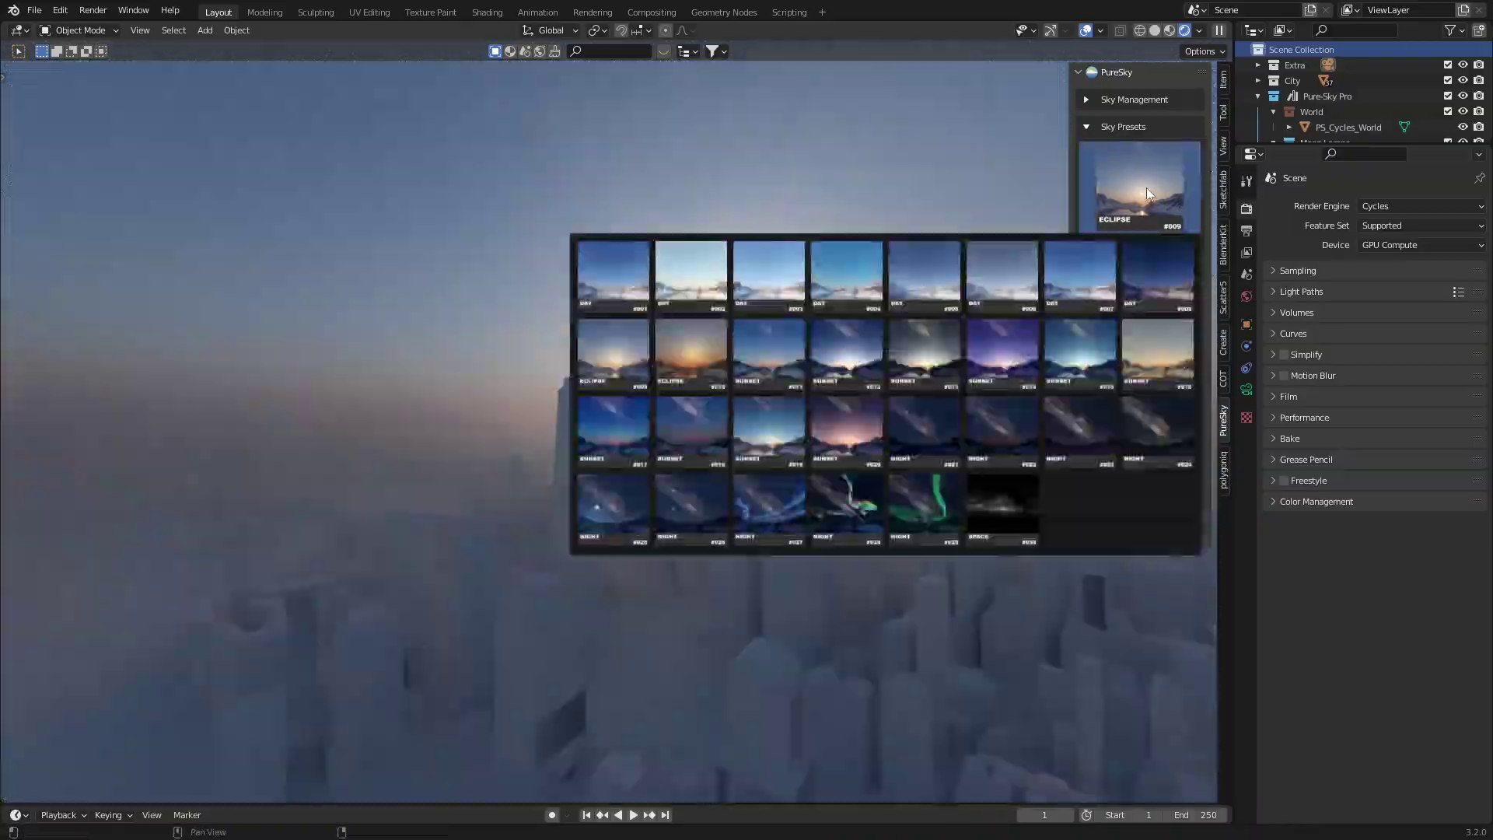
pyautogui.click(688, 359)
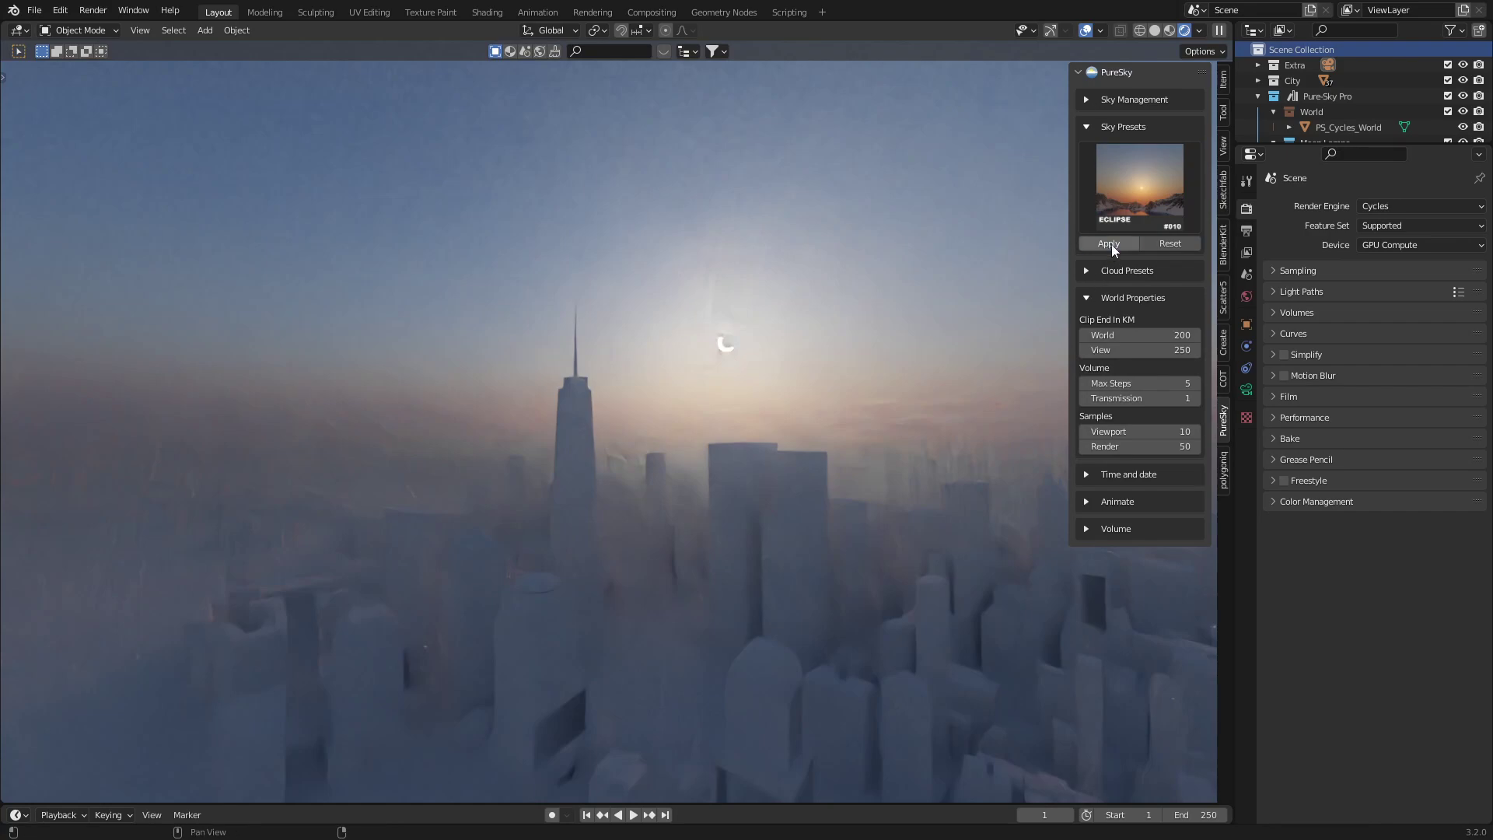
pyautogui.click(1110, 245)
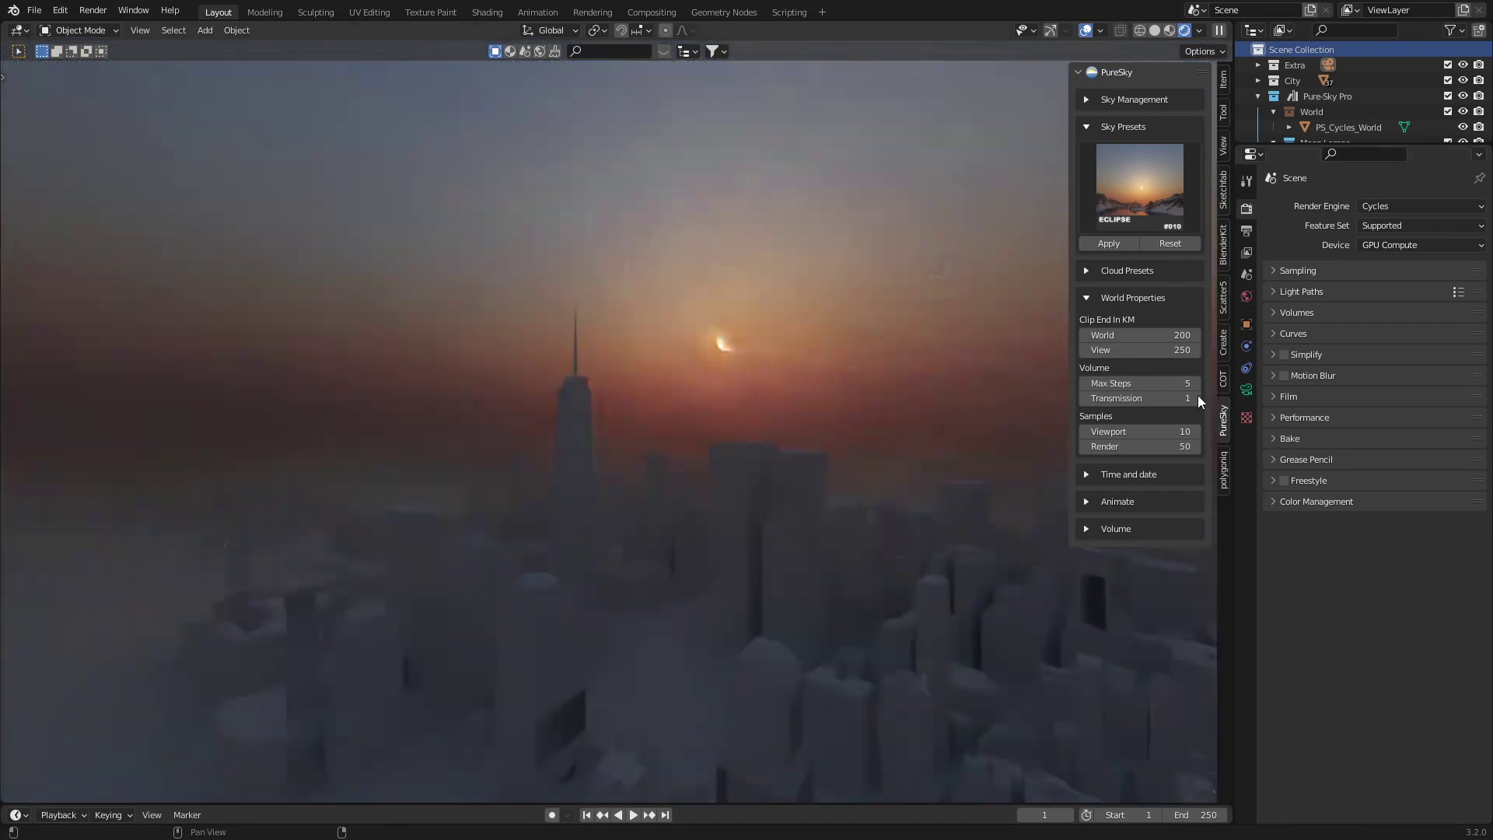
# - Expand the volume layers, set atmosphere density to 0.50, and open World Properties
pyautogui.click(1091, 530)
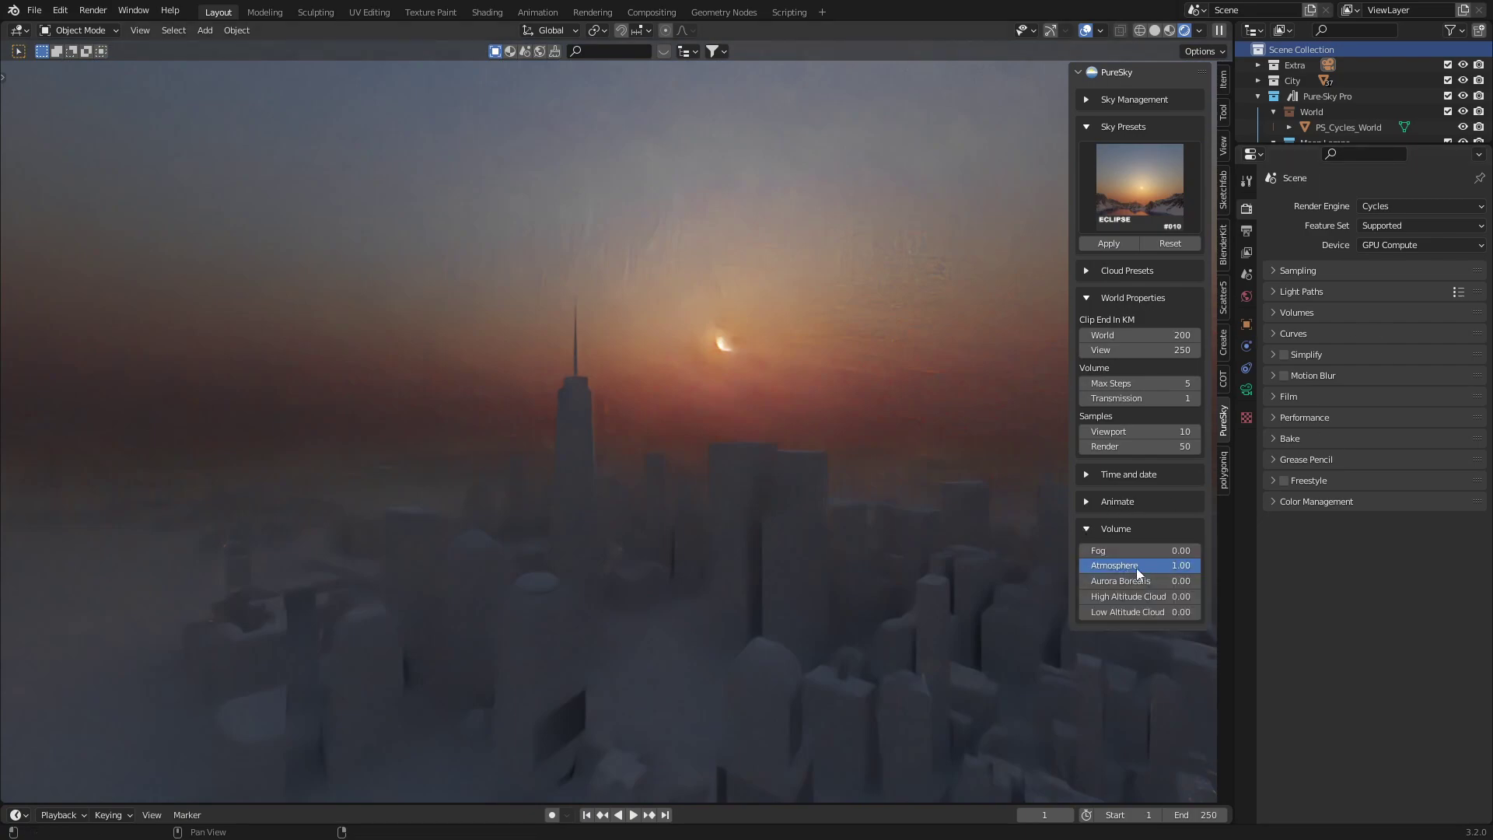
pyautogui.write('5')
pyautogui.press('Return')
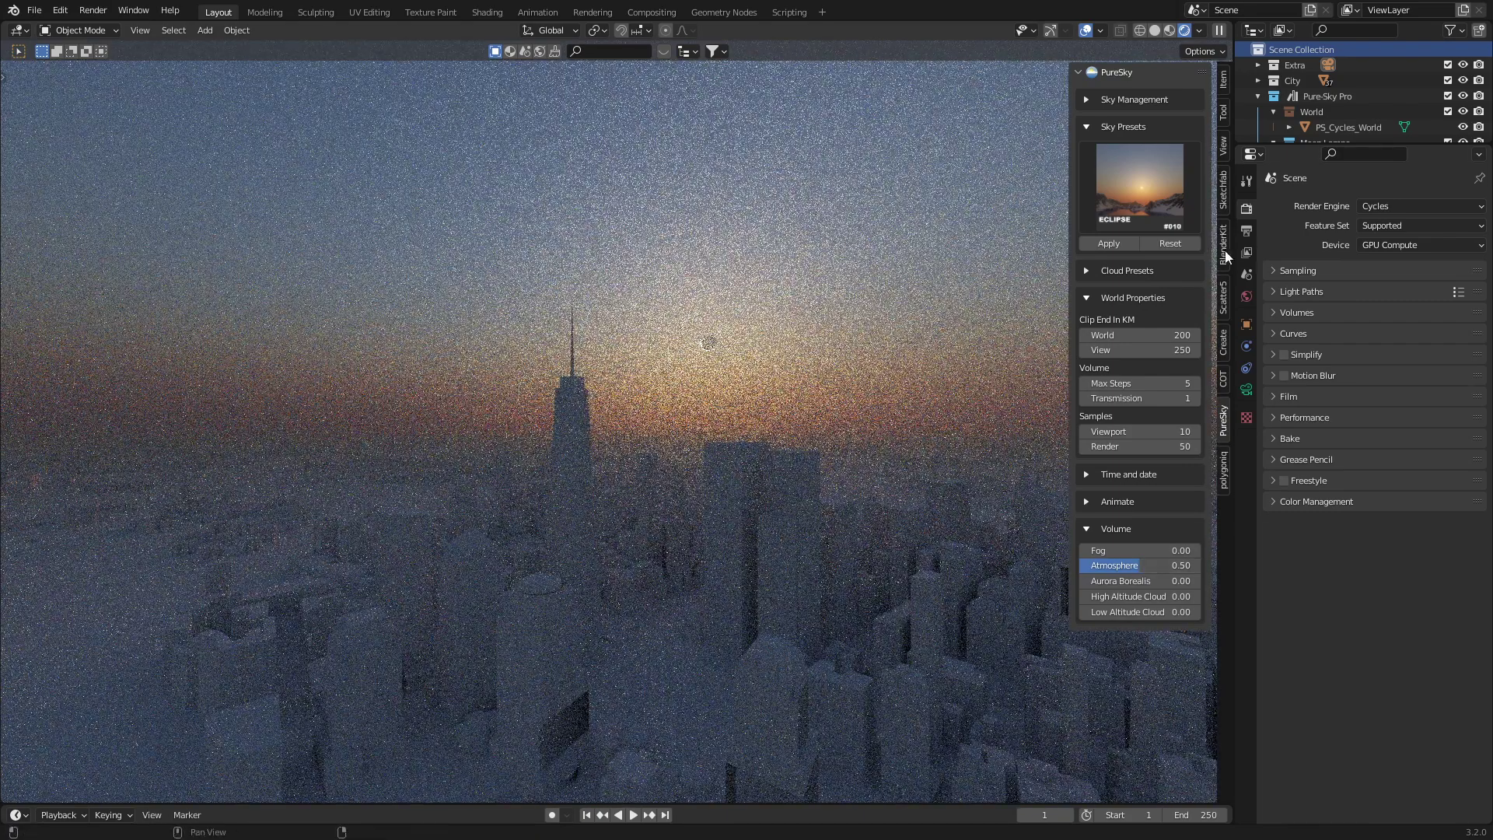
pyautogui.click(1247, 296)
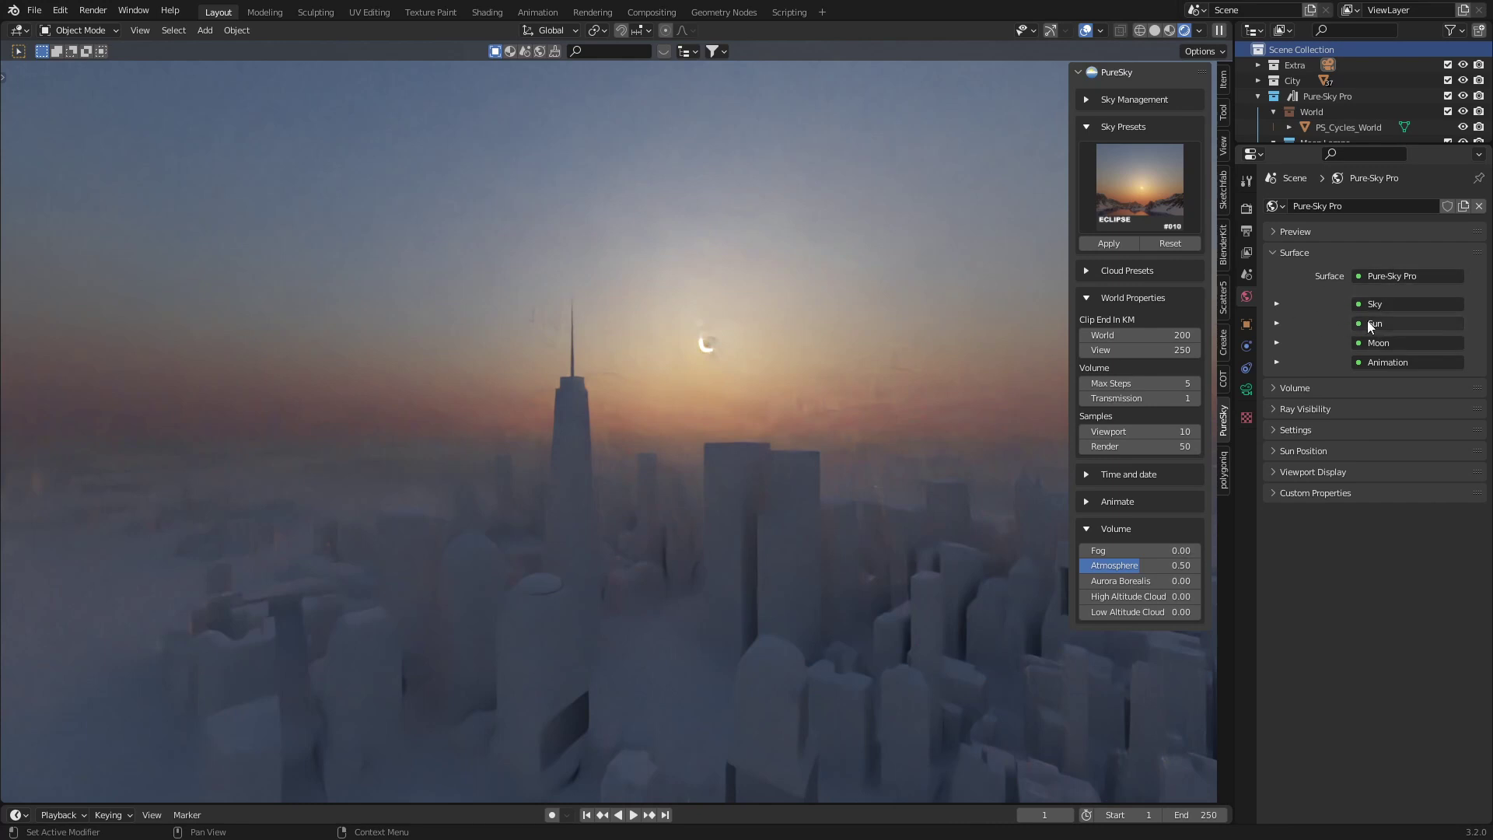
# - Expand the Sun settings, nudge the eclipse rotations, then reset both X and Y to 0°
pyautogui.click(1276, 324)
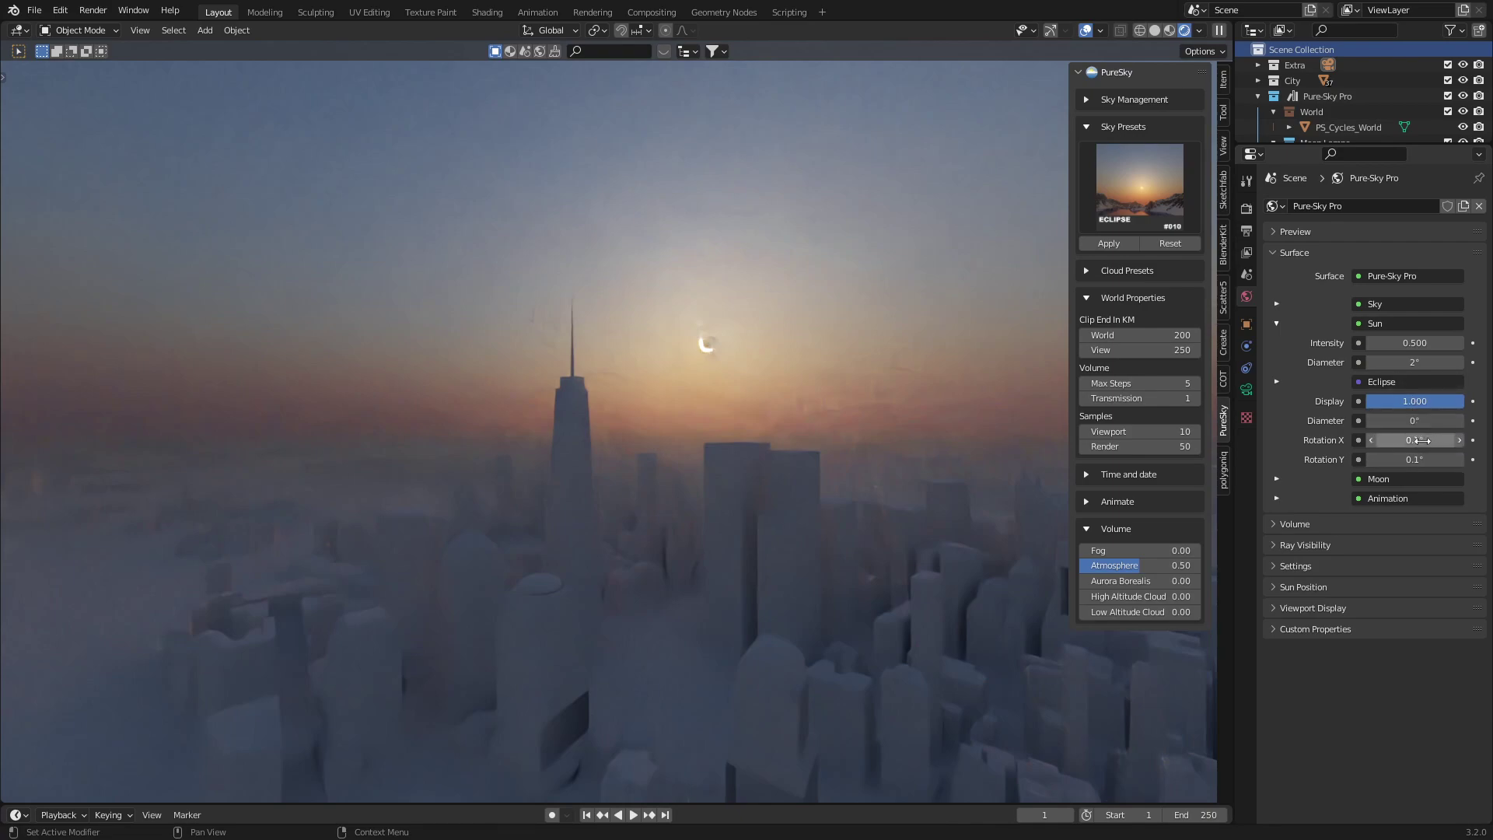
pyautogui.moveTo(1371, 440); pyautogui.dragTo(1400, 441)
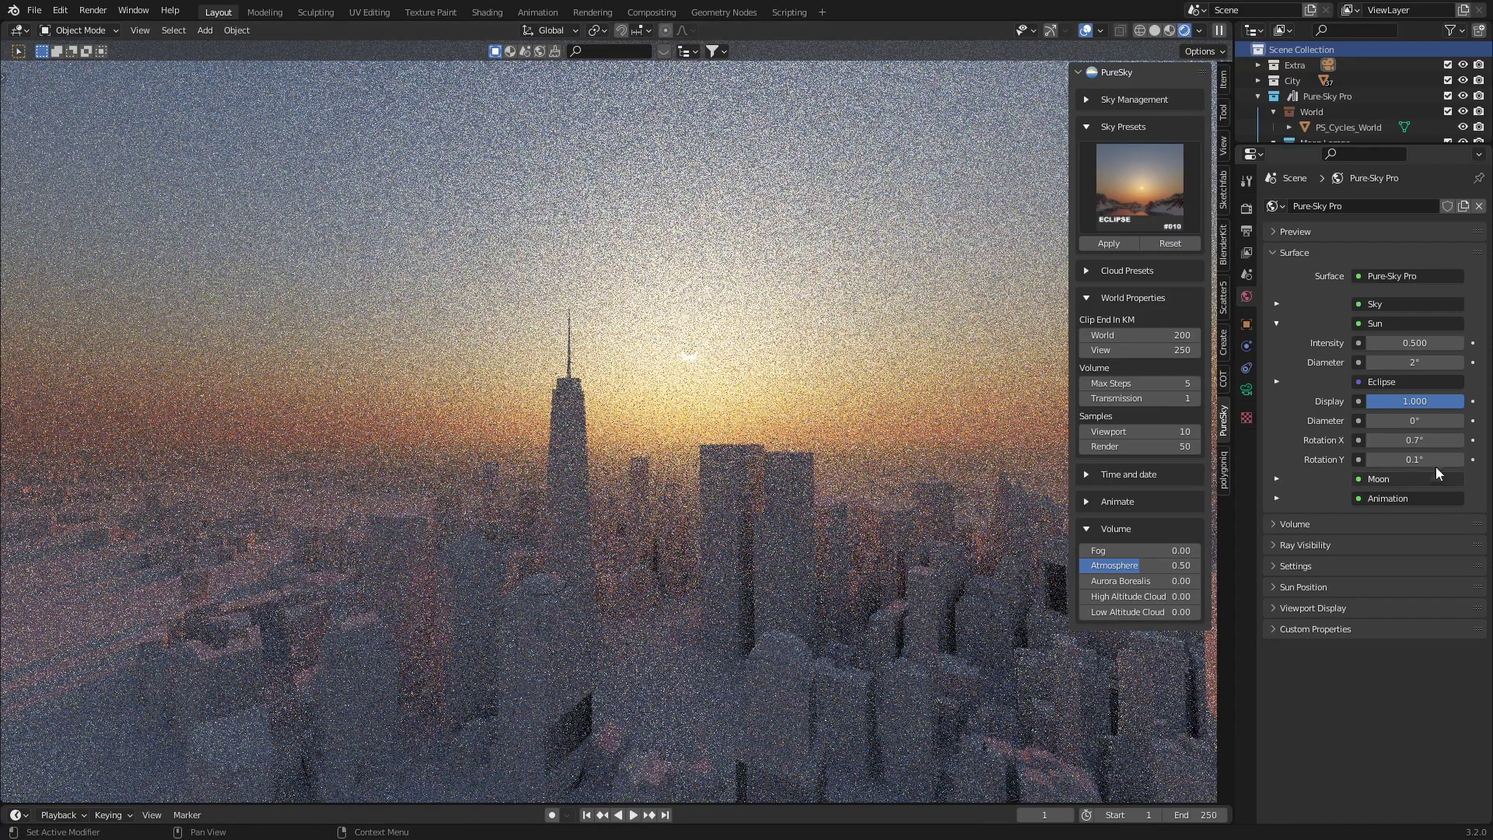
pyautogui.doubleClick(1414, 459)
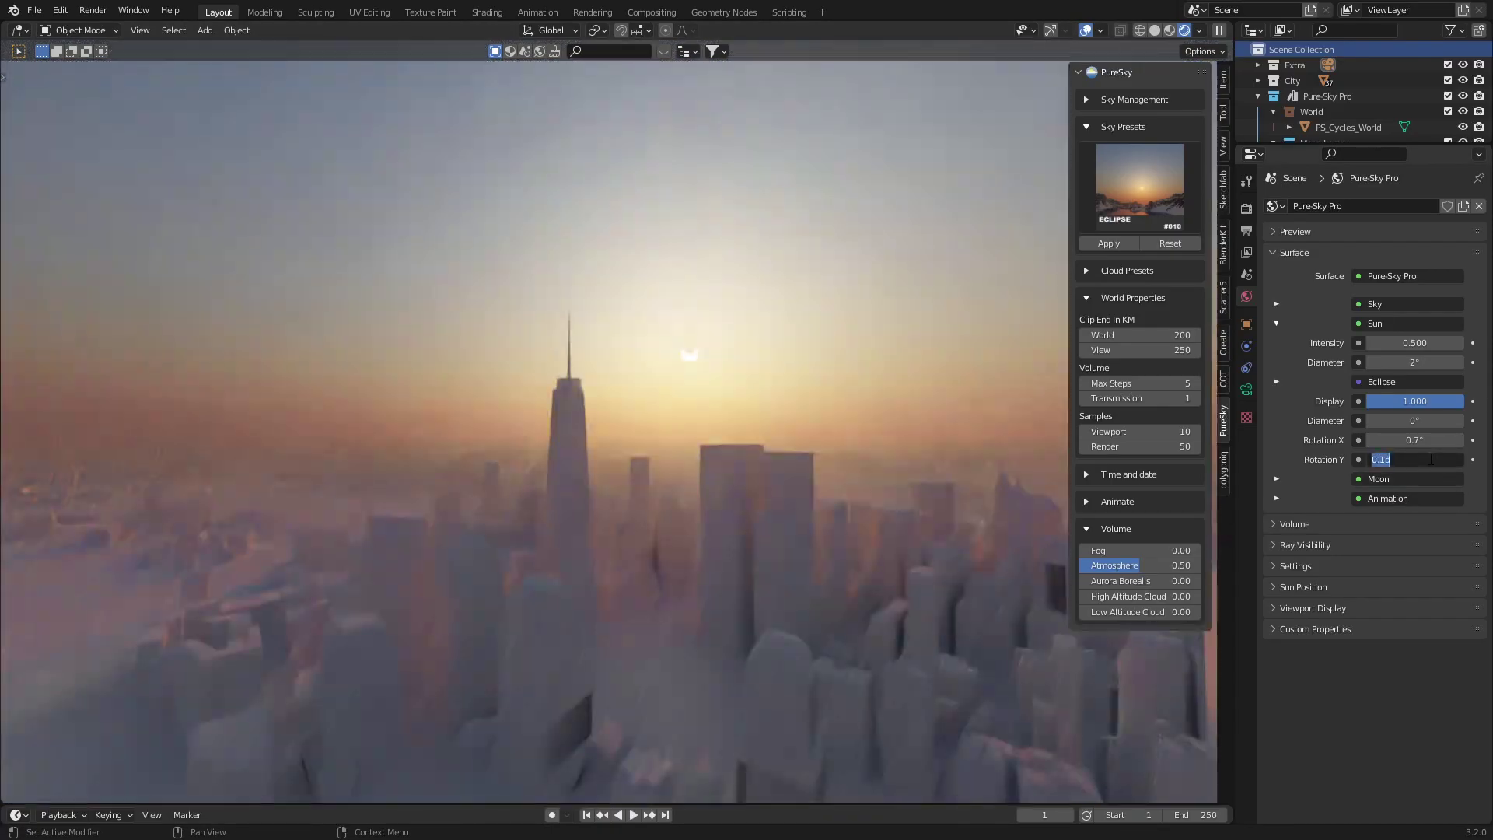
pyautogui.press('Return')
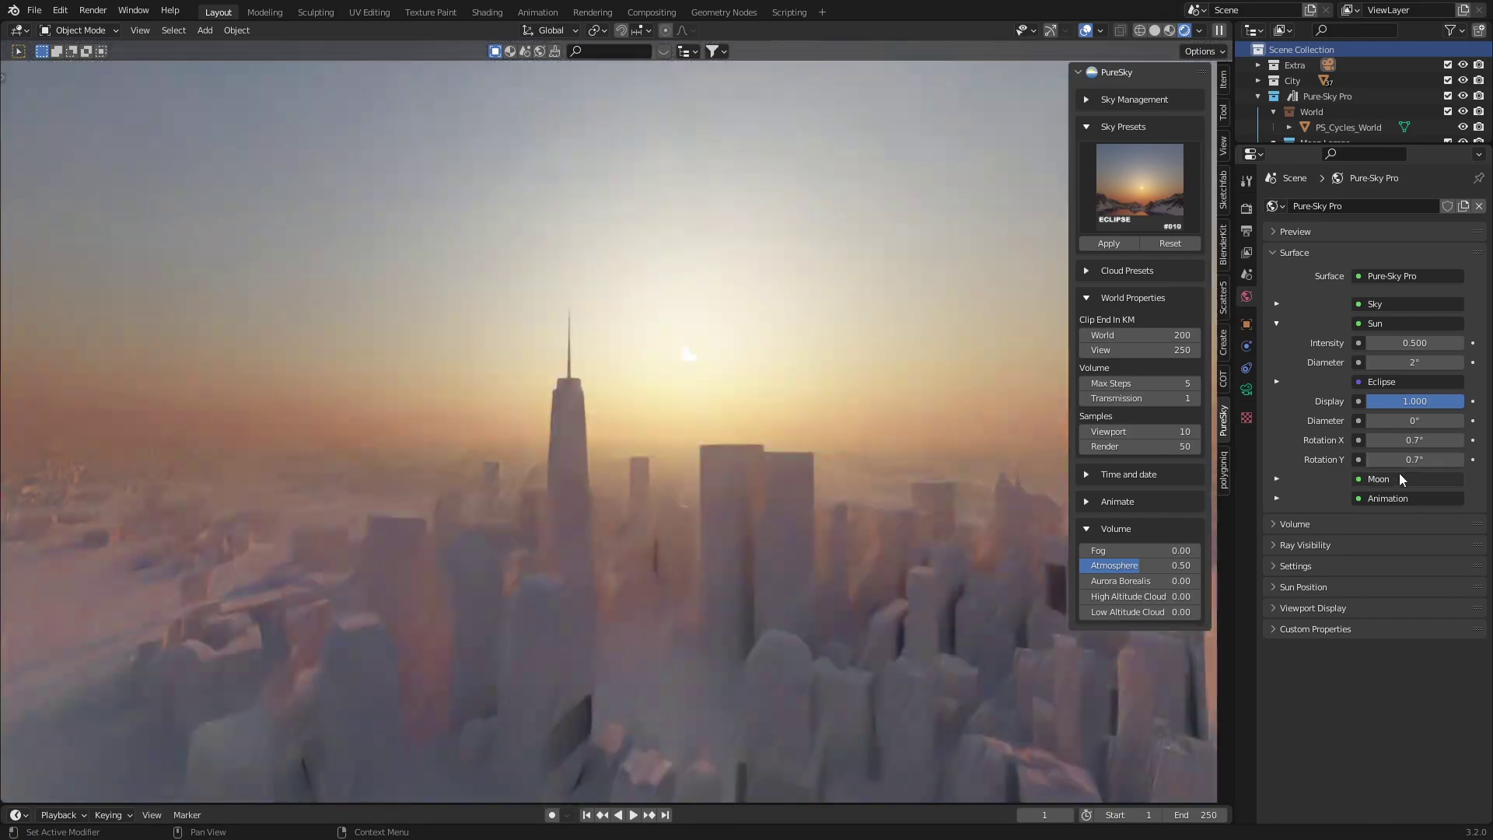
pyautogui.doubleClick(1412, 440)
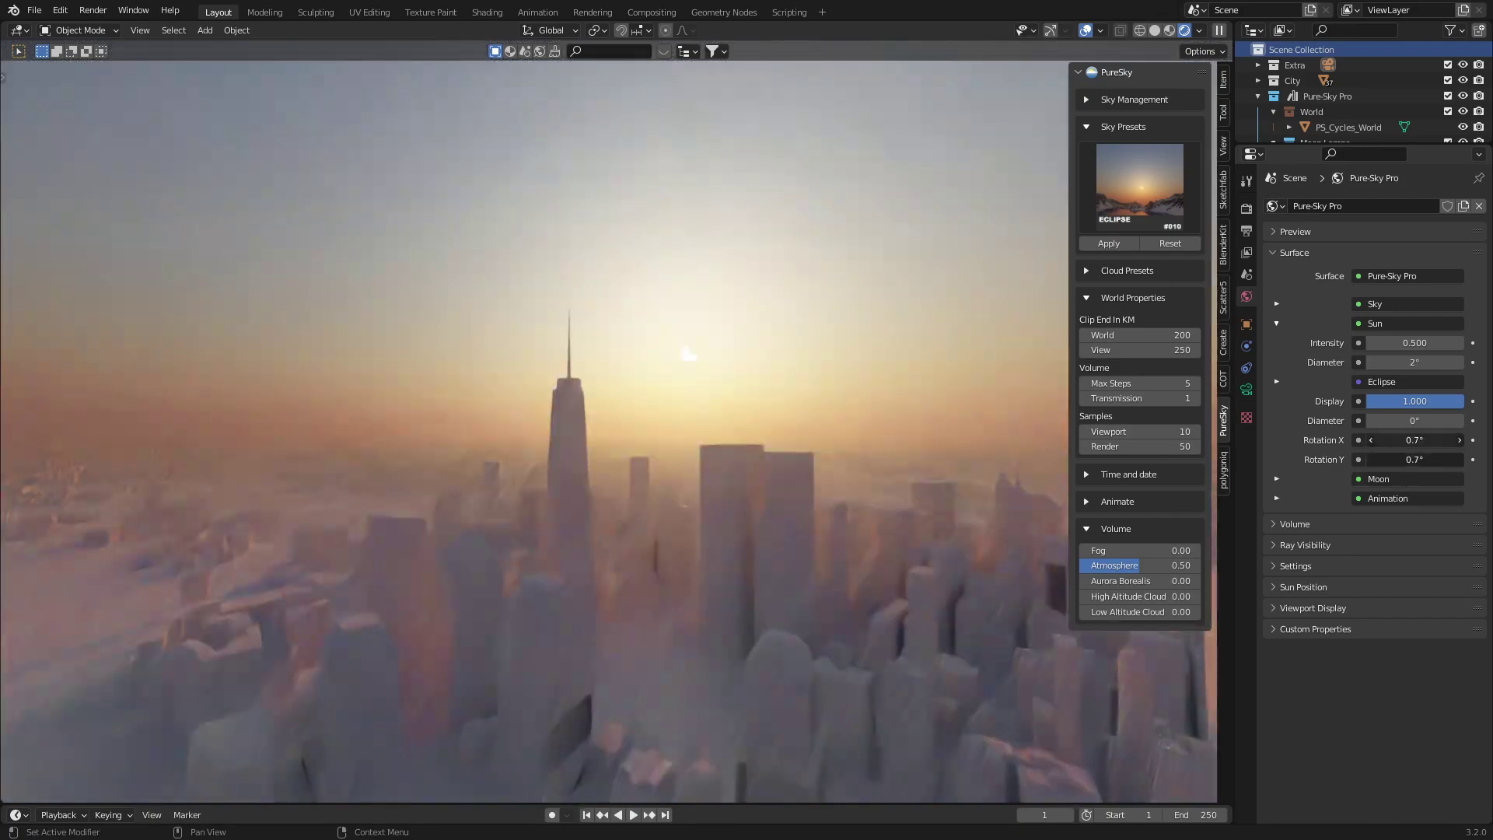
pyautogui.write('0')
pyautogui.press('Return')
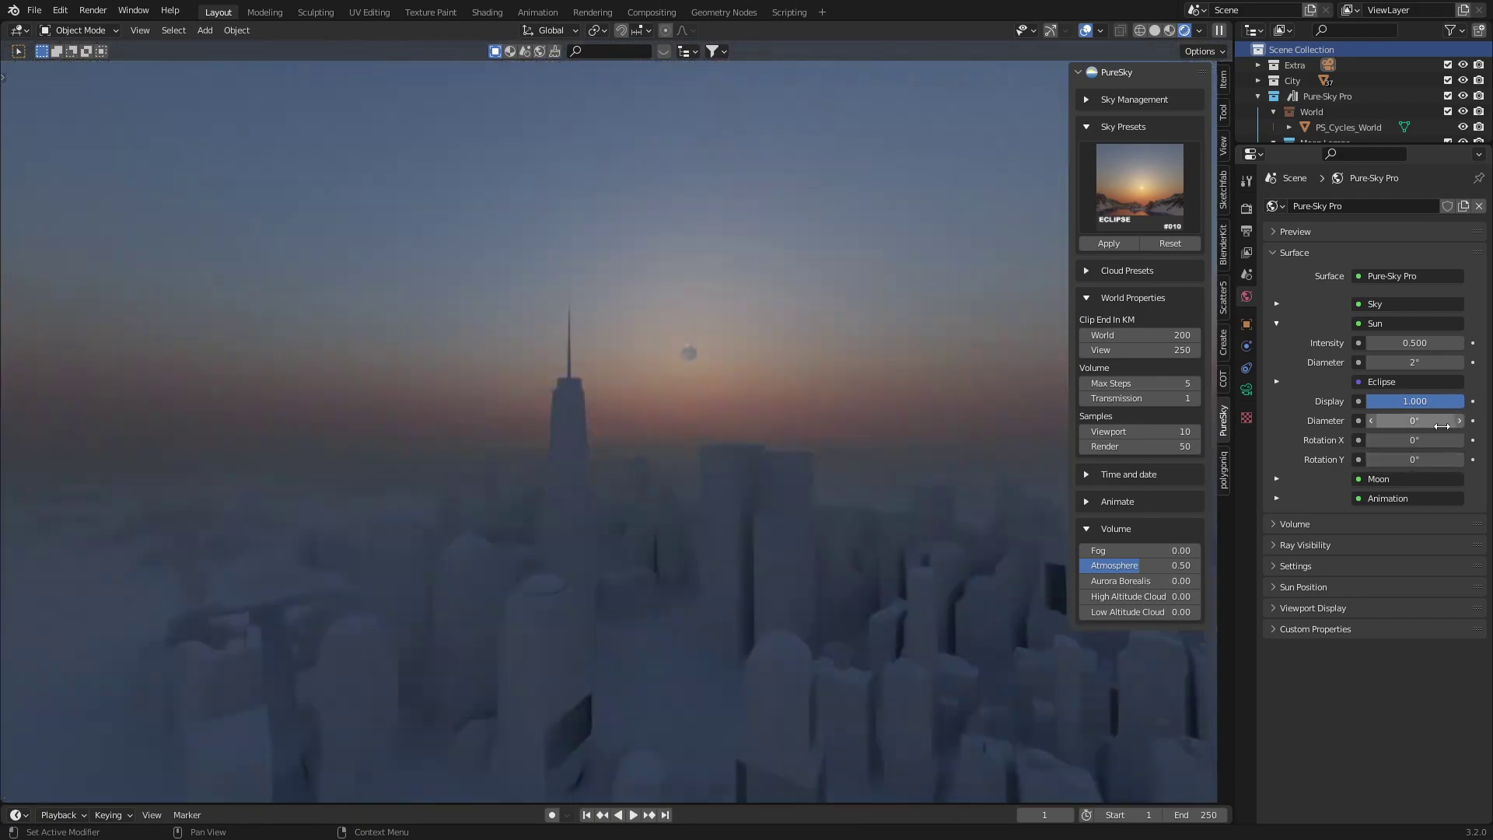
# - Set Eclipse Diameter to -0.1° and Sun Diameter to 5°
pyautogui.doubleClick(1421, 420)
pyautogui.write('1')
pyautogui.press('Return')
pyautogui.doubleClick(1423, 422)
pyautogui.write('5')
pyautogui.press('Return')
pyautogui.doubleClick(1421, 421)
pyautogui.write('1')
pyautogui.press('Return')
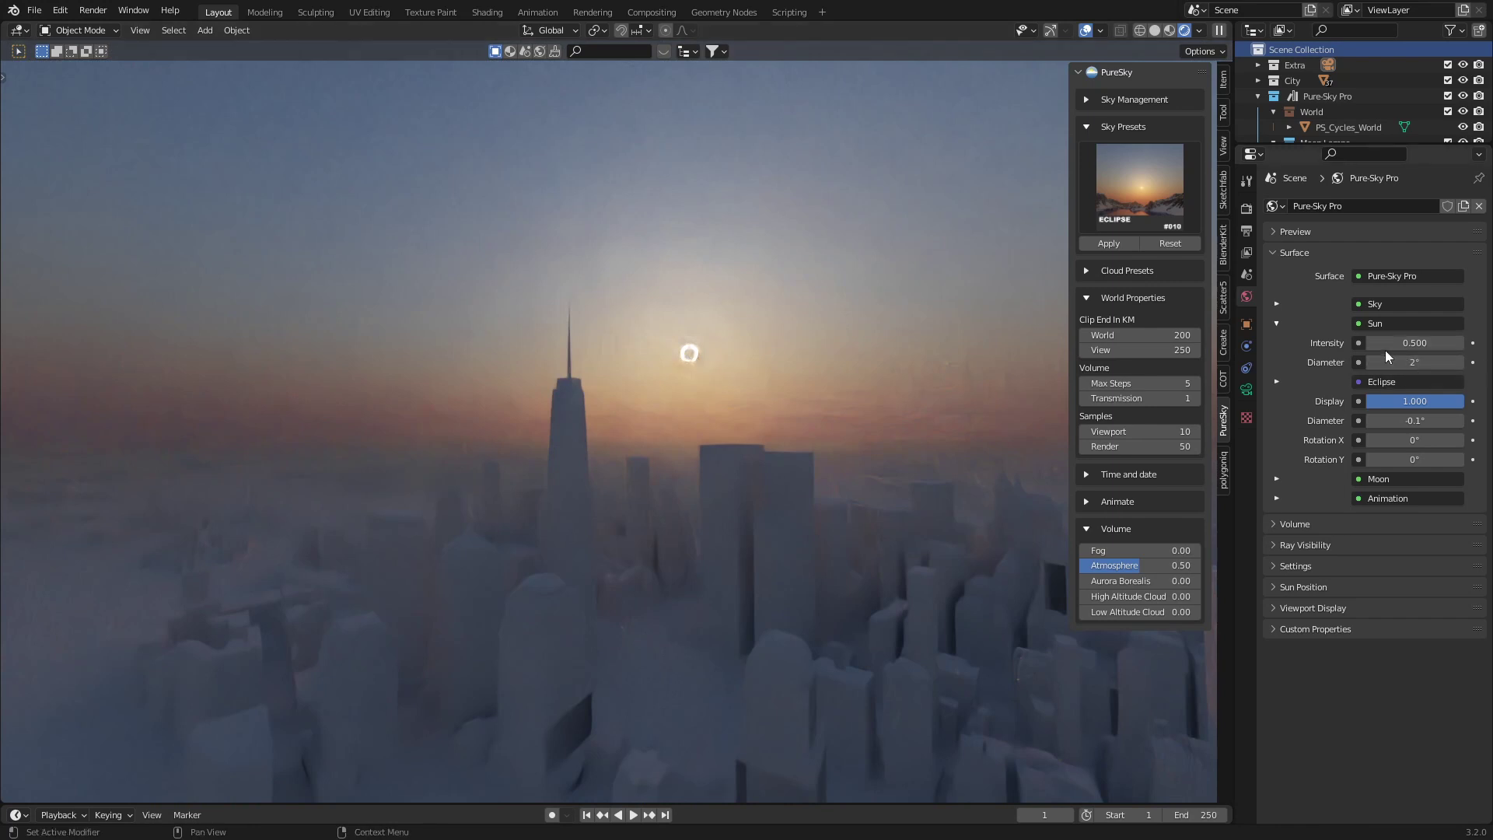
pyautogui.click(1419, 363)
pyautogui.write('5')
pyautogui.press('Return')
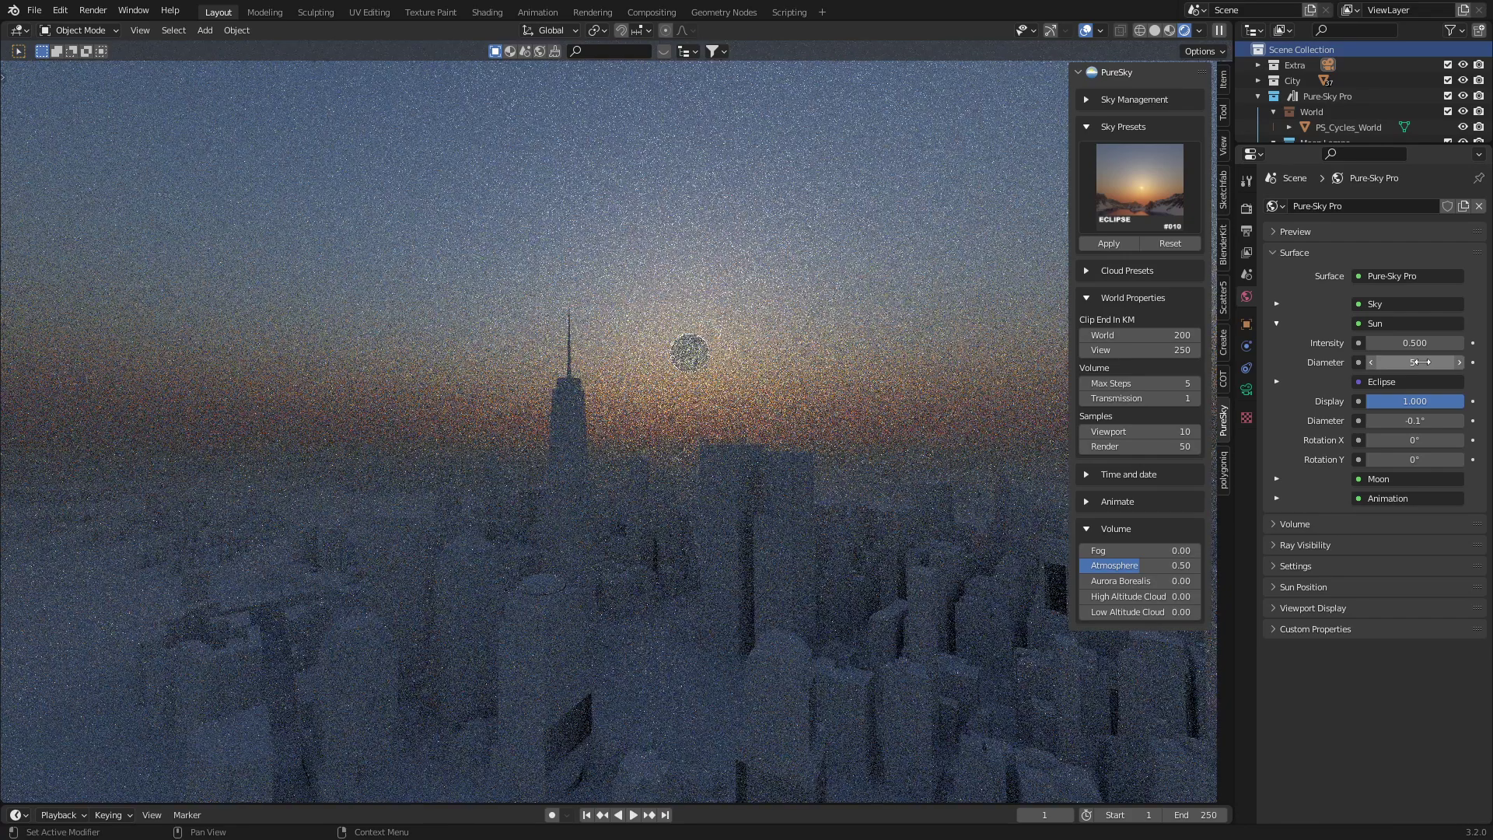
# - Apply the SUNSET #017 sky preset and orbit to view the Milky Way
pyautogui.click(1139, 181)
pyautogui.click(622, 384)
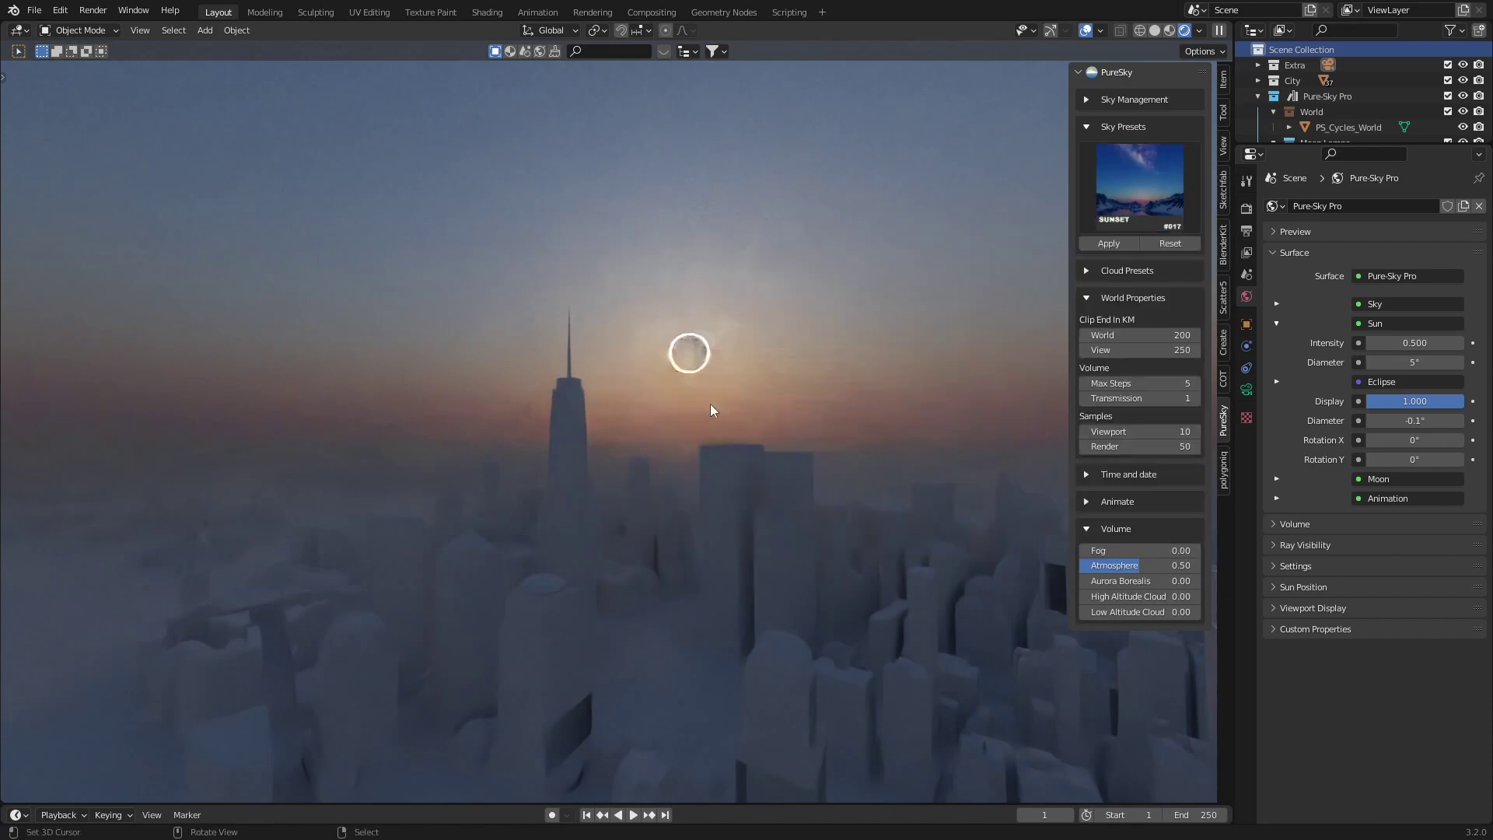
pyautogui.click(1110, 246)
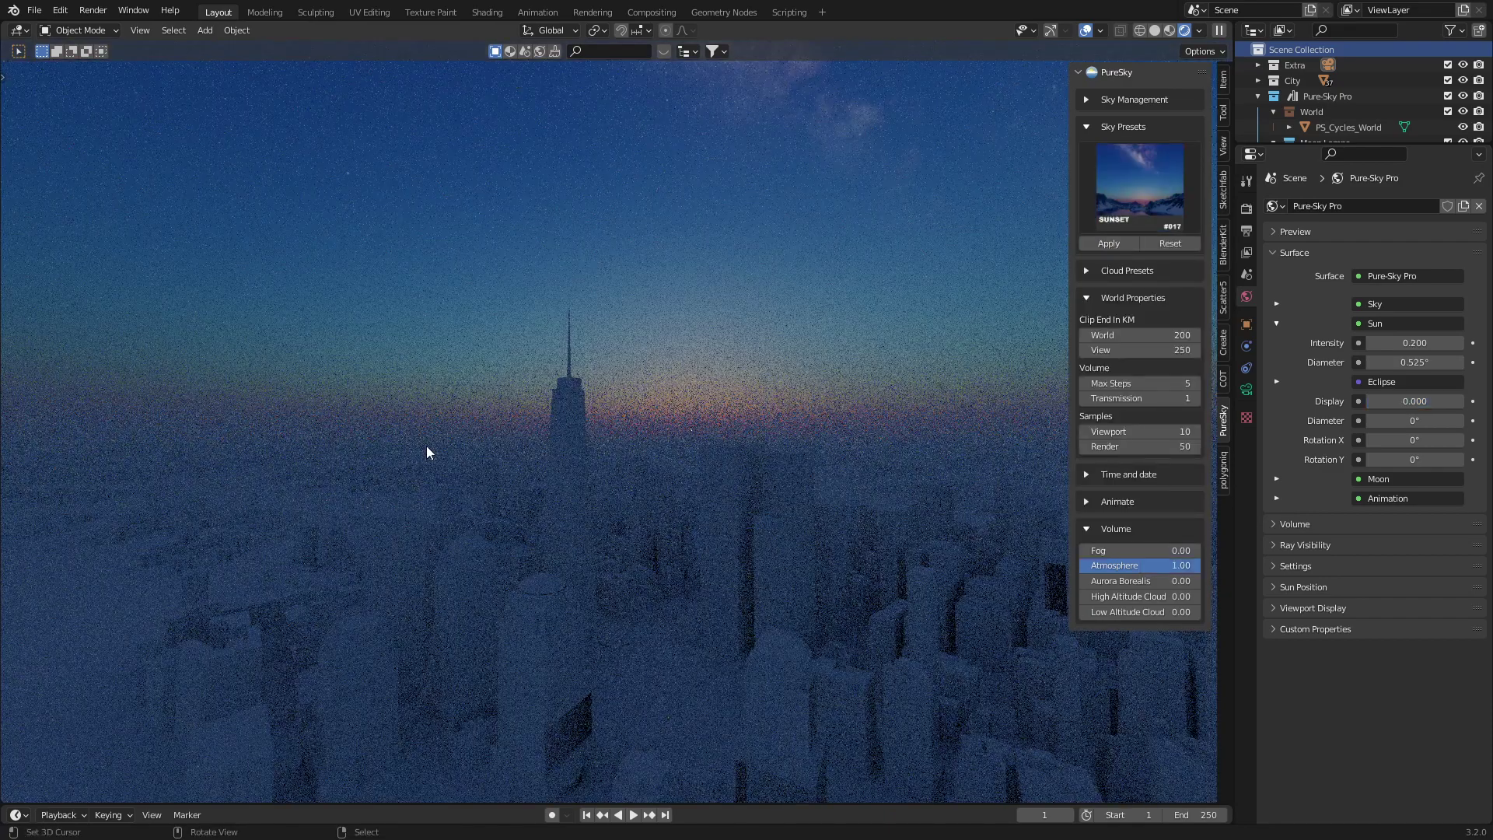
pyautogui.moveTo(426, 446)
pyautogui.mouseDown(button='middle')
pyautogui.moveTo(496, 444)
pyautogui.moveTo(469, 492)
pyautogui.mouseUp(button='middle')
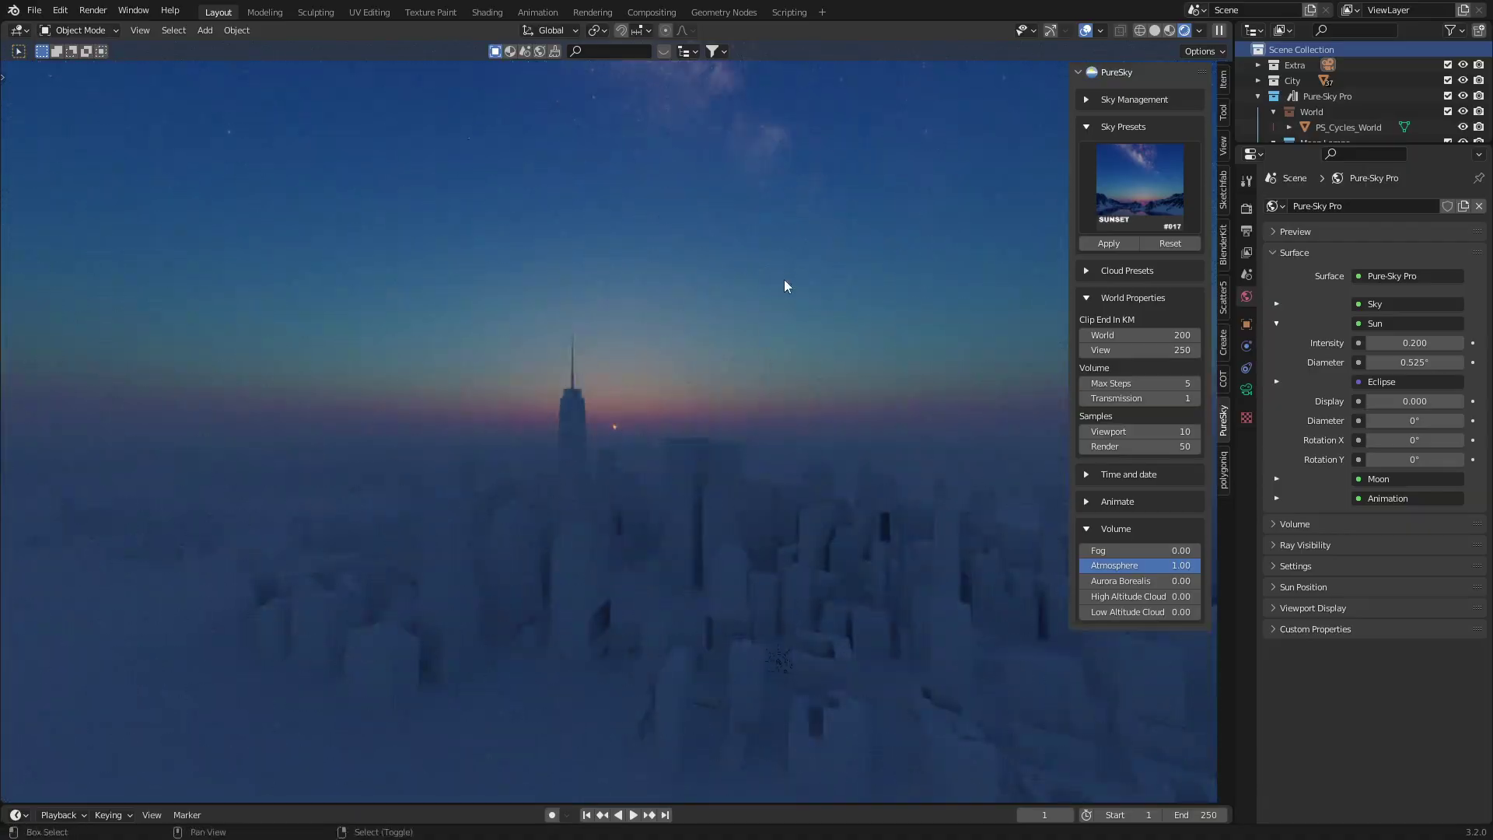
pyautogui.moveTo(774, 559)
pyautogui.mouseDown(button='middle')
pyautogui.moveTo(770, 573)
pyautogui.moveTo(700, 495)
pyautogui.mouseUp(button='middle')
pyautogui.moveTo(852, 474)
pyautogui.mouseDown(button='middle')
pyautogui.moveTo(764, 475)
pyautogui.moveTo(661, 504)
pyautogui.moveTo(902, 516)
pyautogui.mouseUp(button='middle')
pyautogui.moveTo(461, 518); pyautogui.dragTo(571, 508, button='middle')
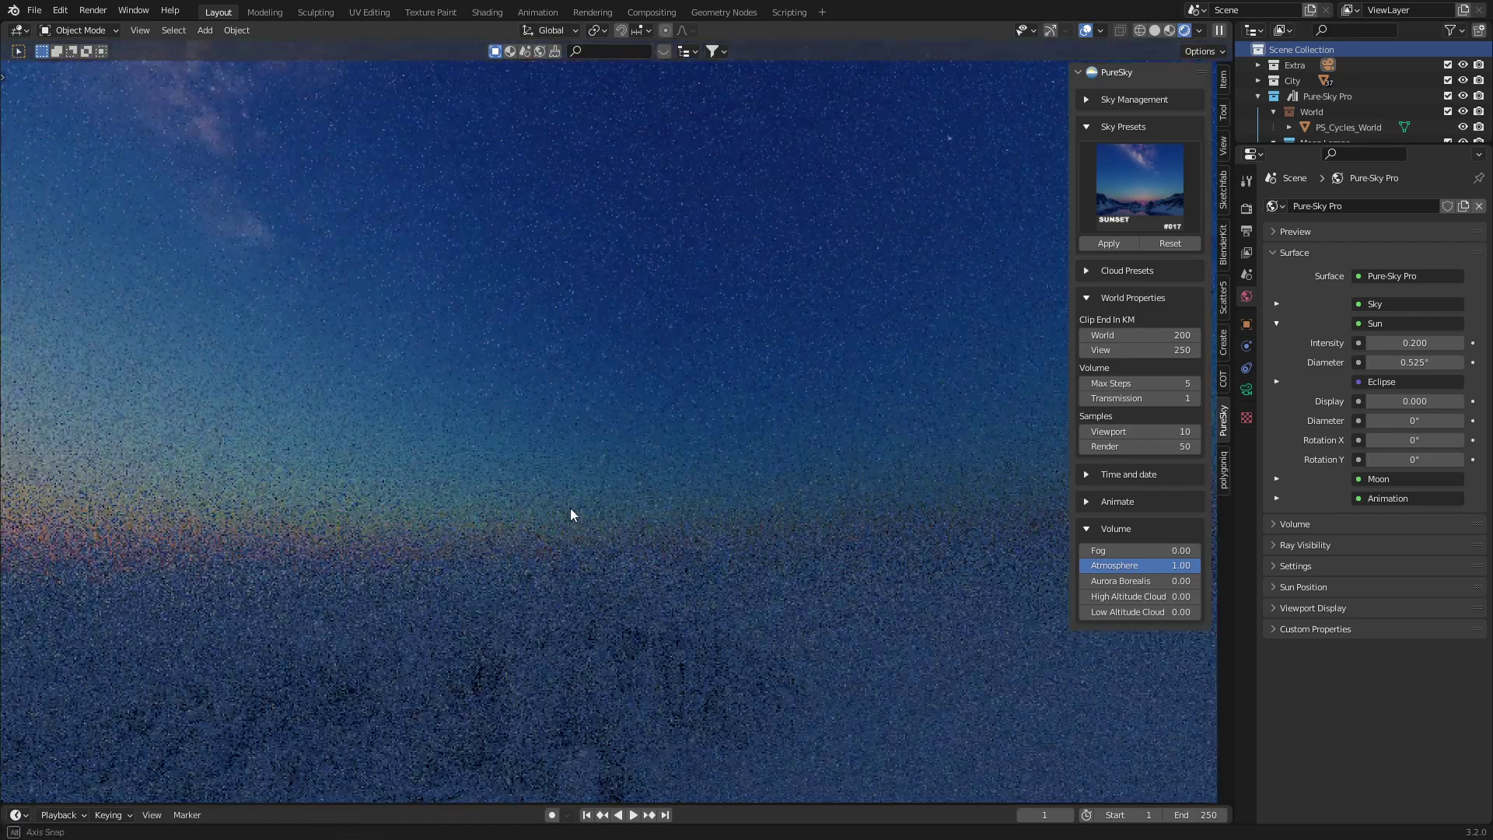
# - Lower the viewport sample count and collapse World Properties
pyautogui.doubleClick(1137, 431)
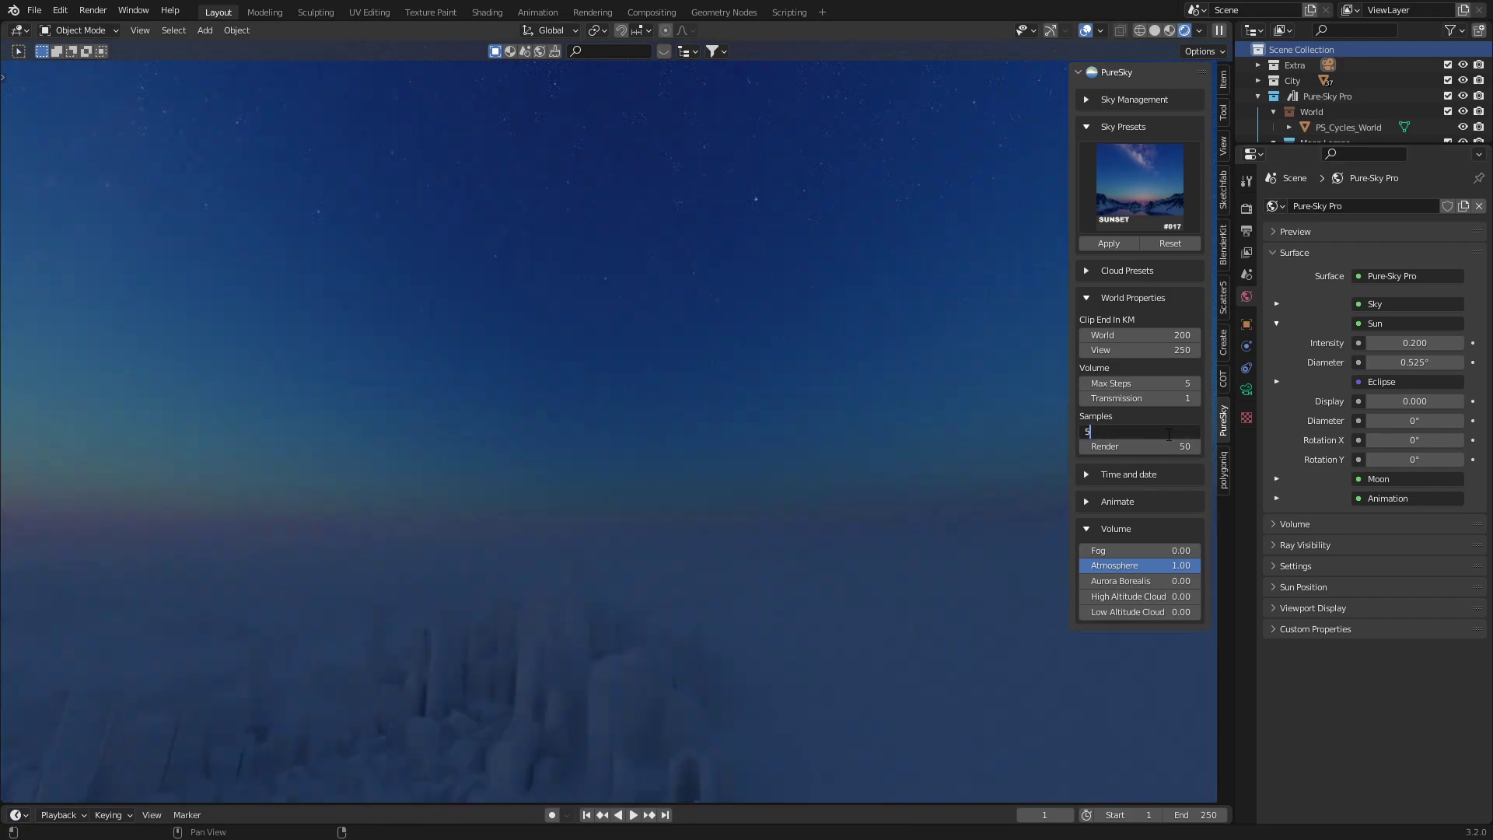
pyautogui.write('5')
pyautogui.press('Return')
pyautogui.click(1085, 297)
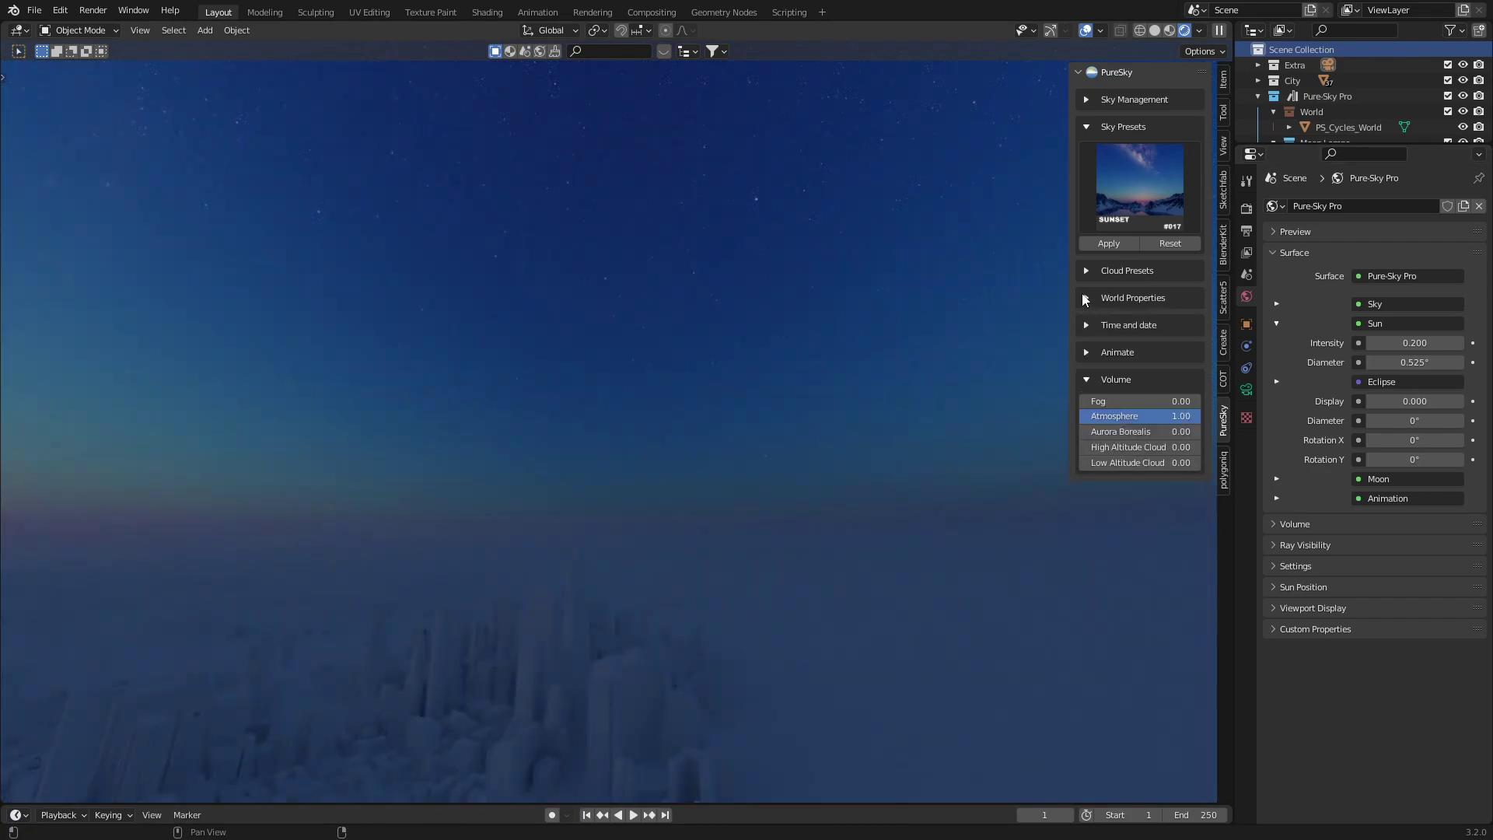
pyautogui.moveTo(681, 492)
pyautogui.mouseDown(button='middle')
pyautogui.moveTo(549, 501)
pyautogui.moveTo(734, 484)
pyautogui.mouseUp(button='middle')
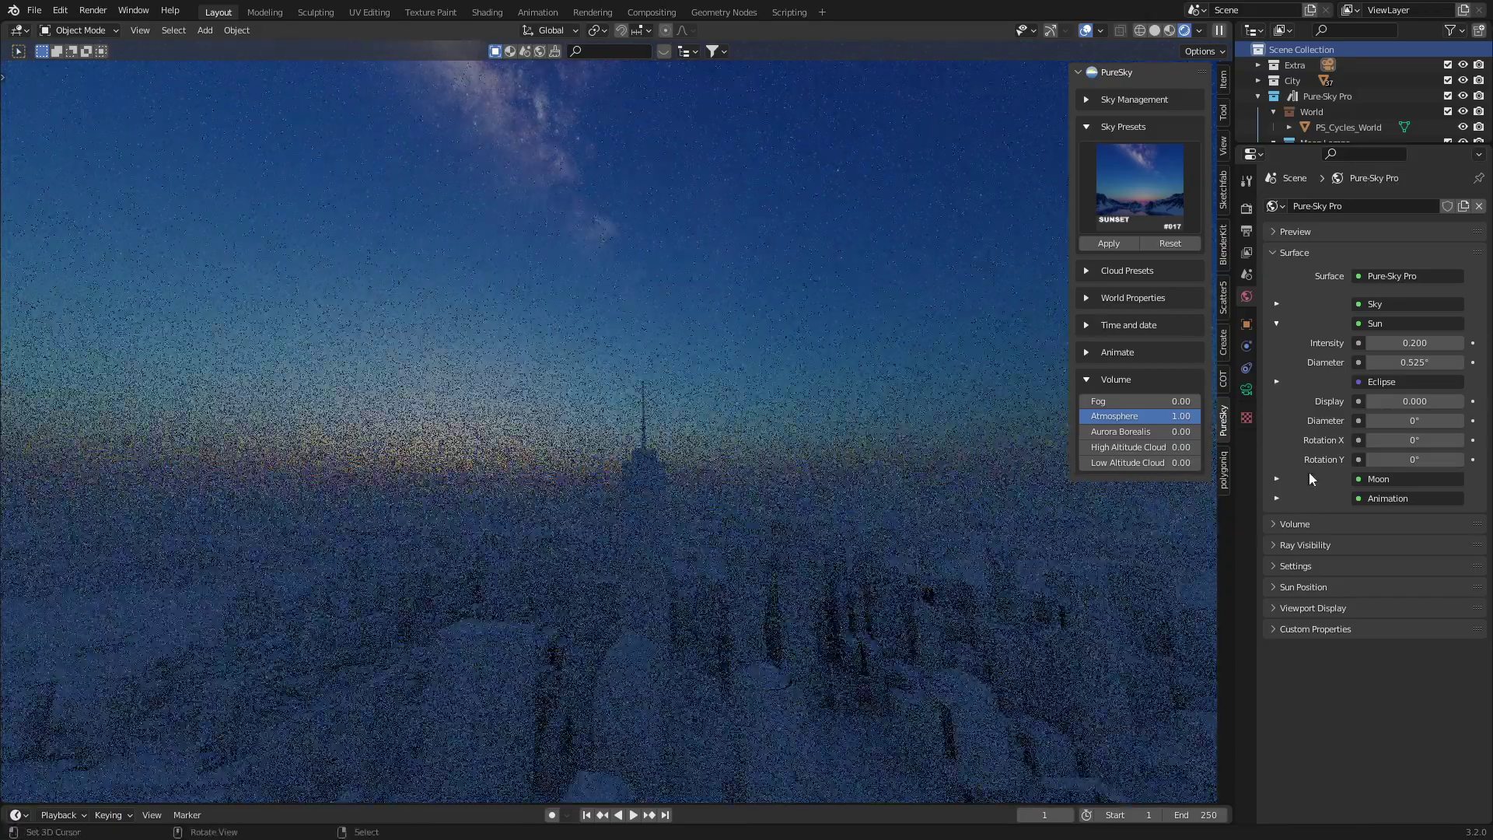
# - Switch from the Sun settings to the Sky settings and enlarge the properties area
pyautogui.click(1277, 323)
pyautogui.click(1276, 303)
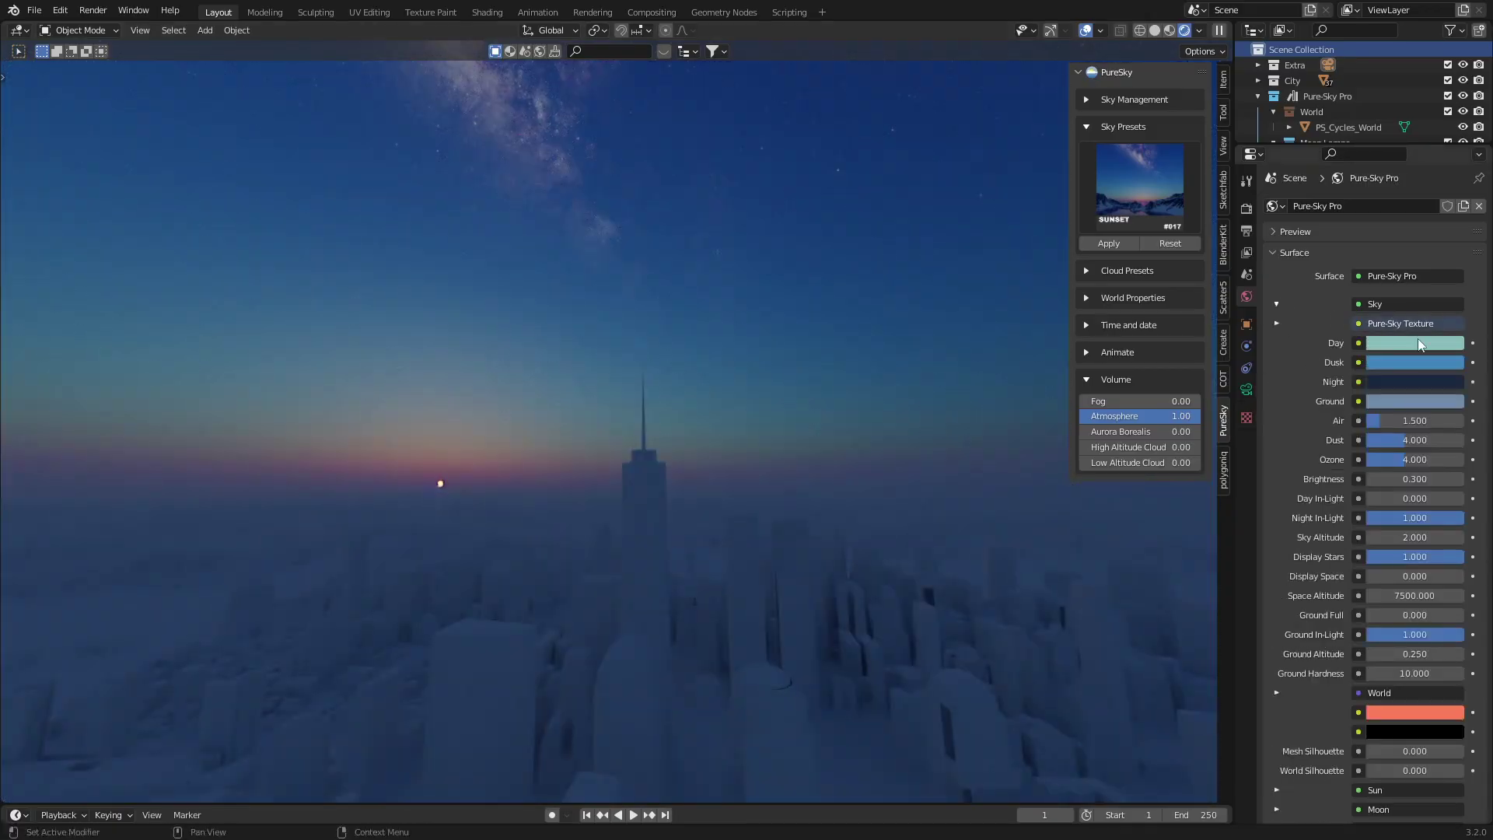
pyautogui.scroll(-3, 705, 469)
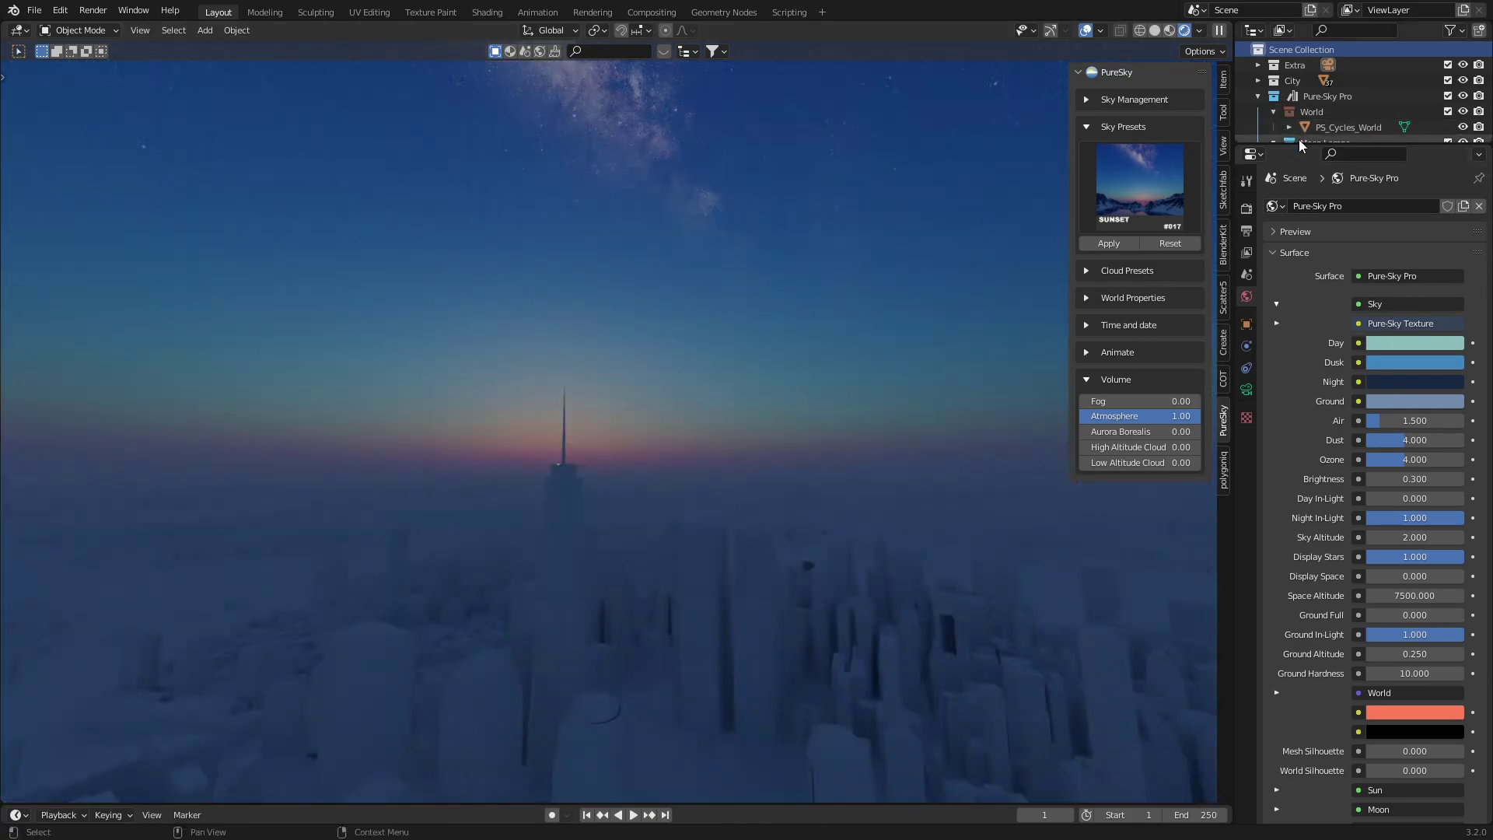
pyautogui.moveTo(1299, 149); pyautogui.dragTo(1299, 58)
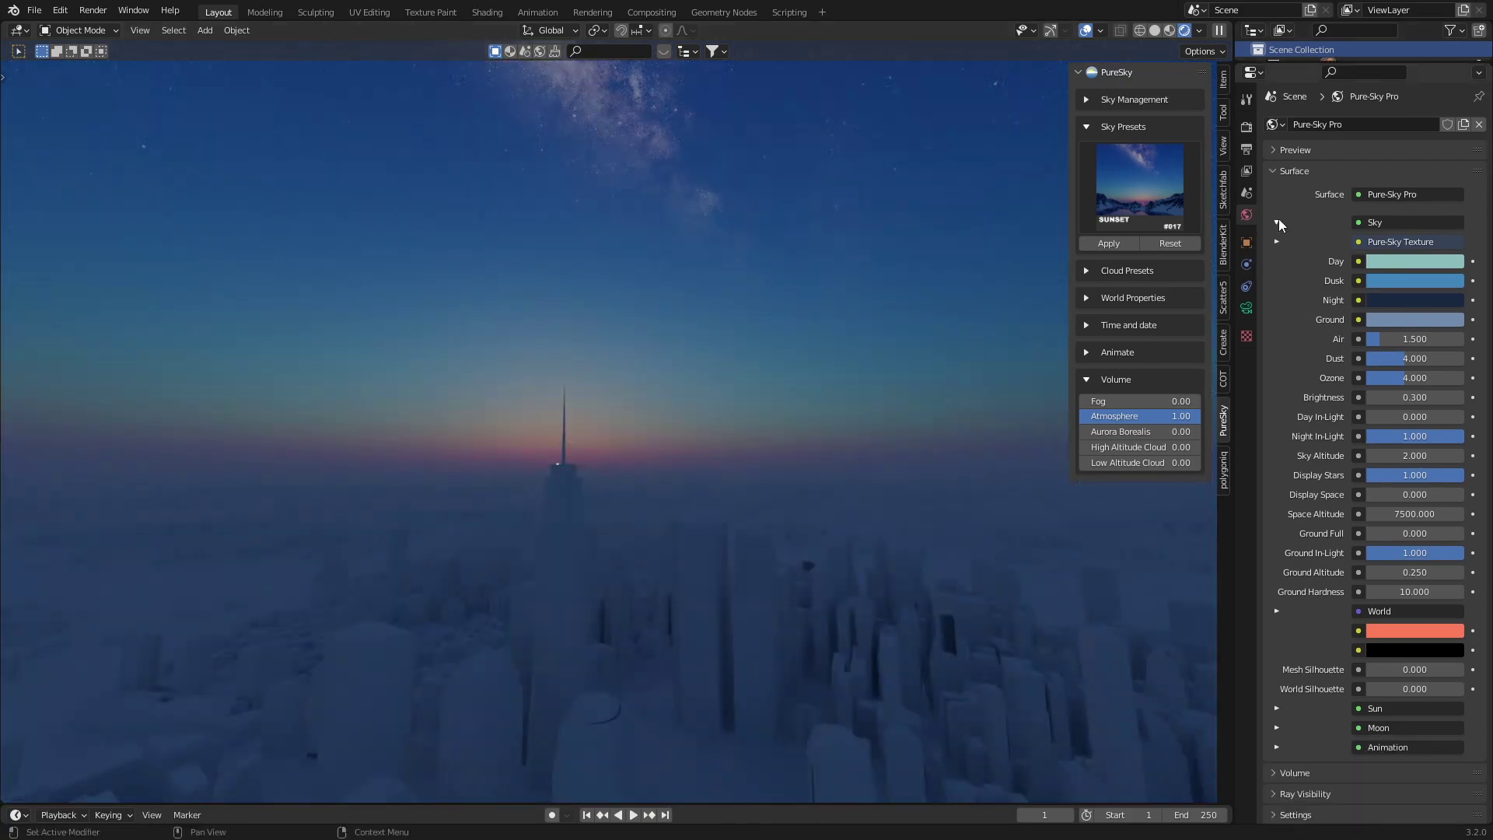
pyautogui.click(1276, 223)
pyautogui.click(1277, 222)
pyautogui.moveTo(684, 597); pyautogui.dragTo(658, 587, button='middle')
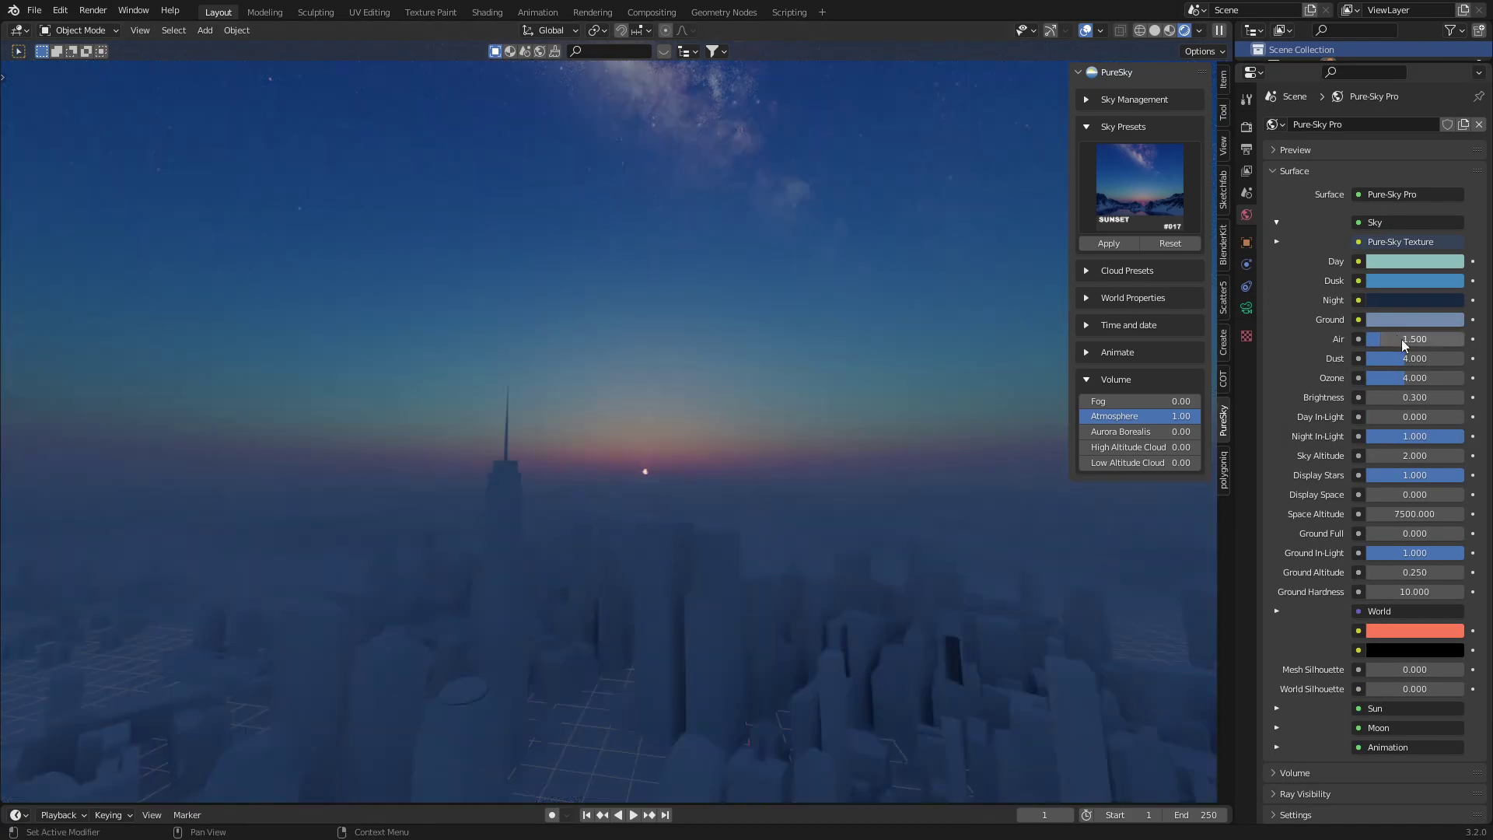
# - Adjust Air, return Dust and Ozone to 4, and bring Day In-Light to 0
pyautogui.moveTo(1386, 339)
pyautogui.mouseDown()
pyautogui.moveTo(1401, 338)
pyautogui.moveTo(1360, 339)
pyautogui.moveTo(1377, 340)
pyautogui.mouseUp()
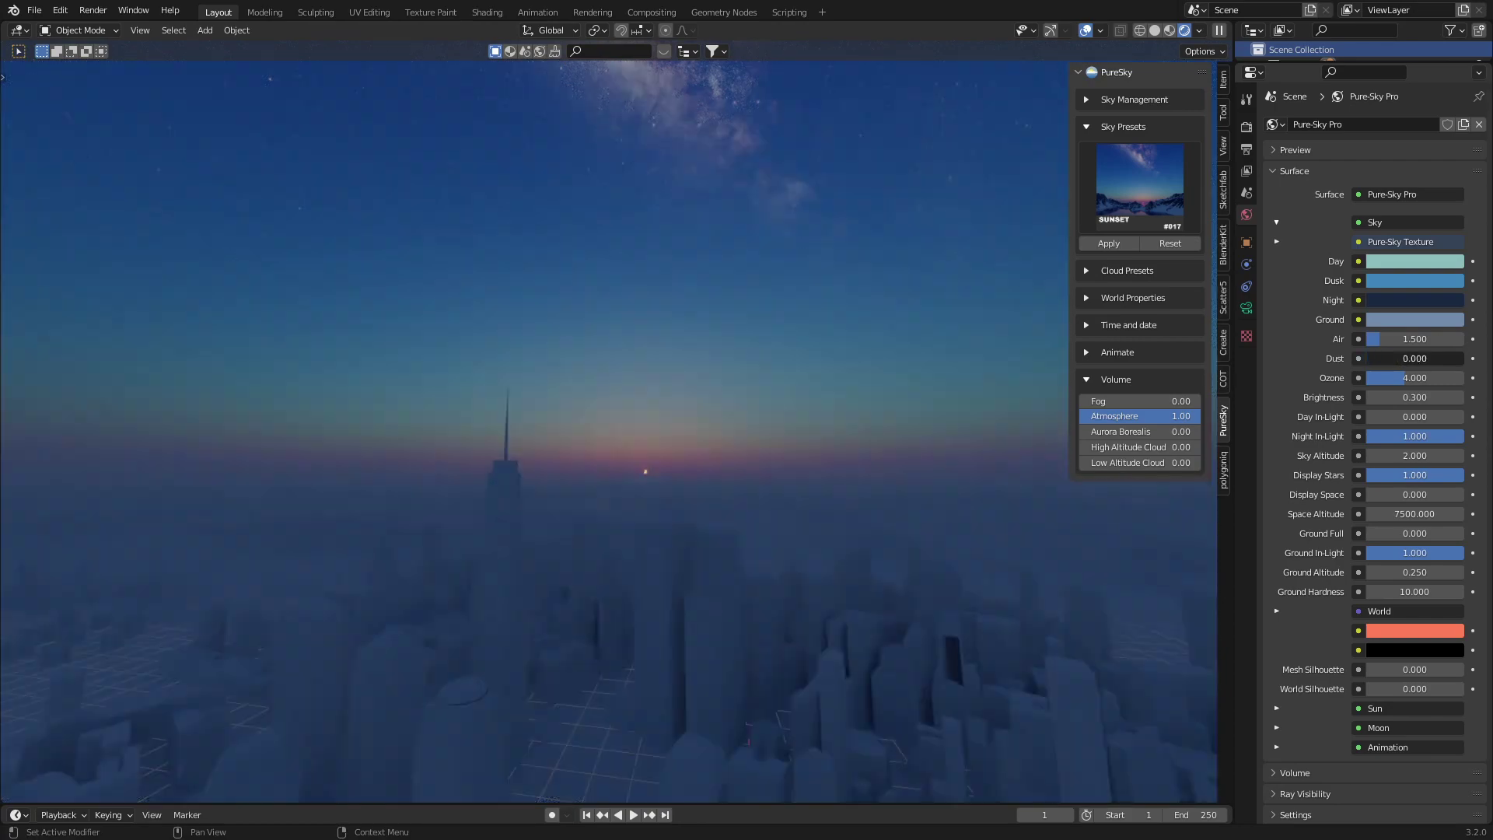
pyautogui.moveTo(1371, 359); pyautogui.dragTo(1459, 359)
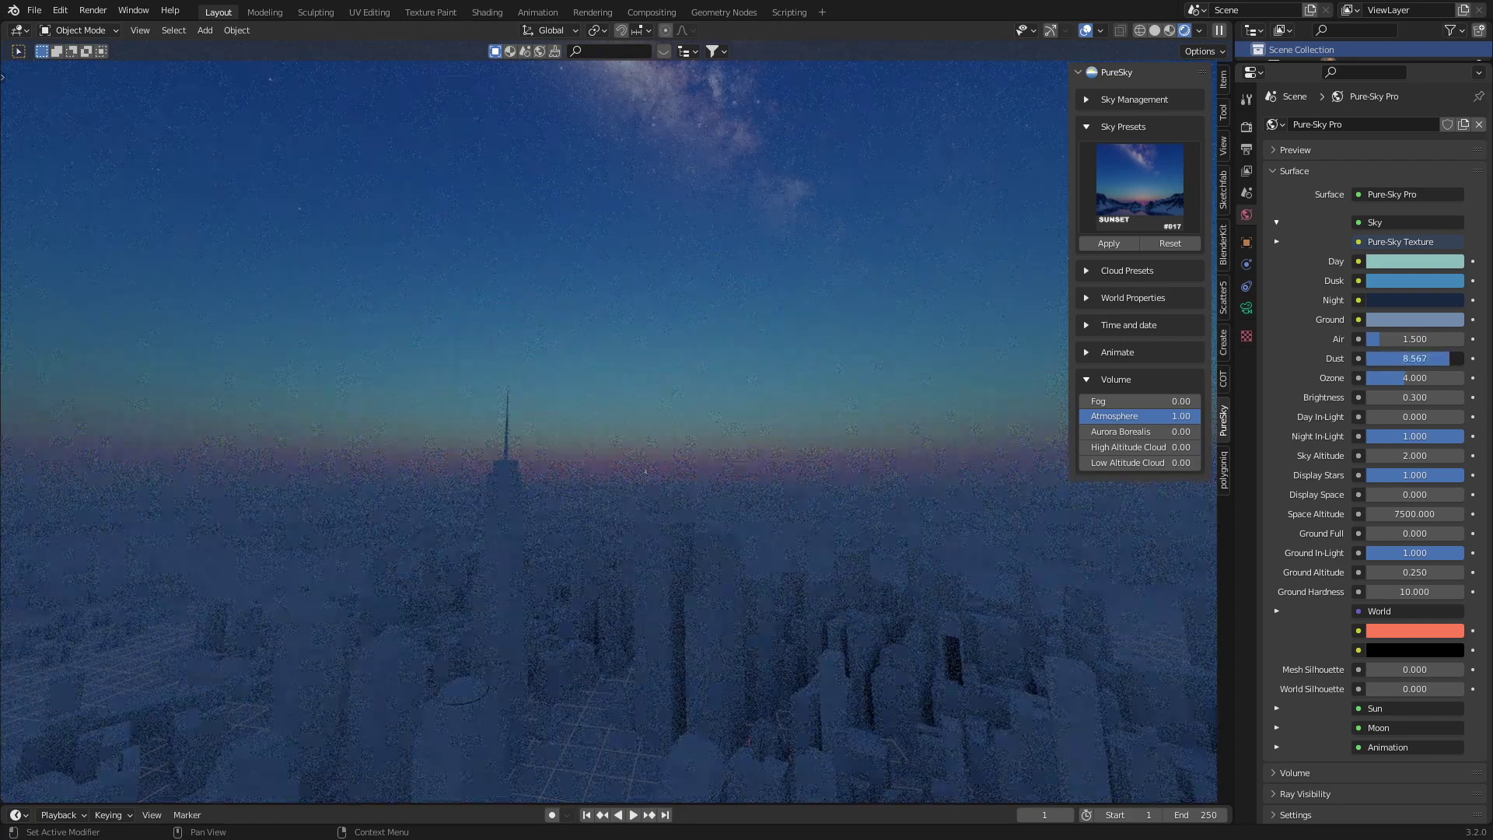
pyautogui.moveTo(1459, 358); pyautogui.dragTo(1416, 358)
pyautogui.click(1416, 377)
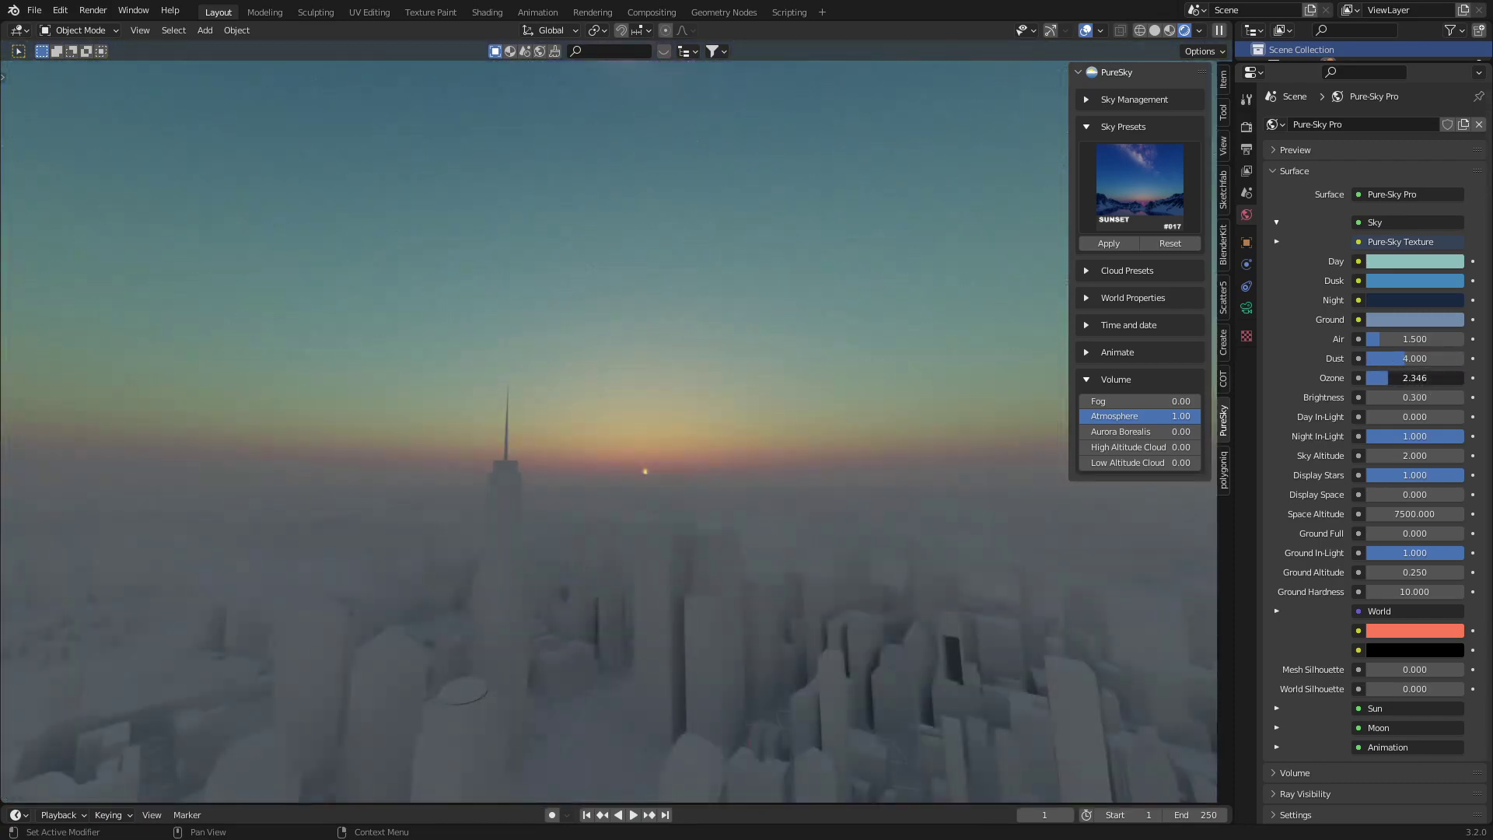
pyautogui.moveTo(1417, 376); pyautogui.dragTo(1447, 376)
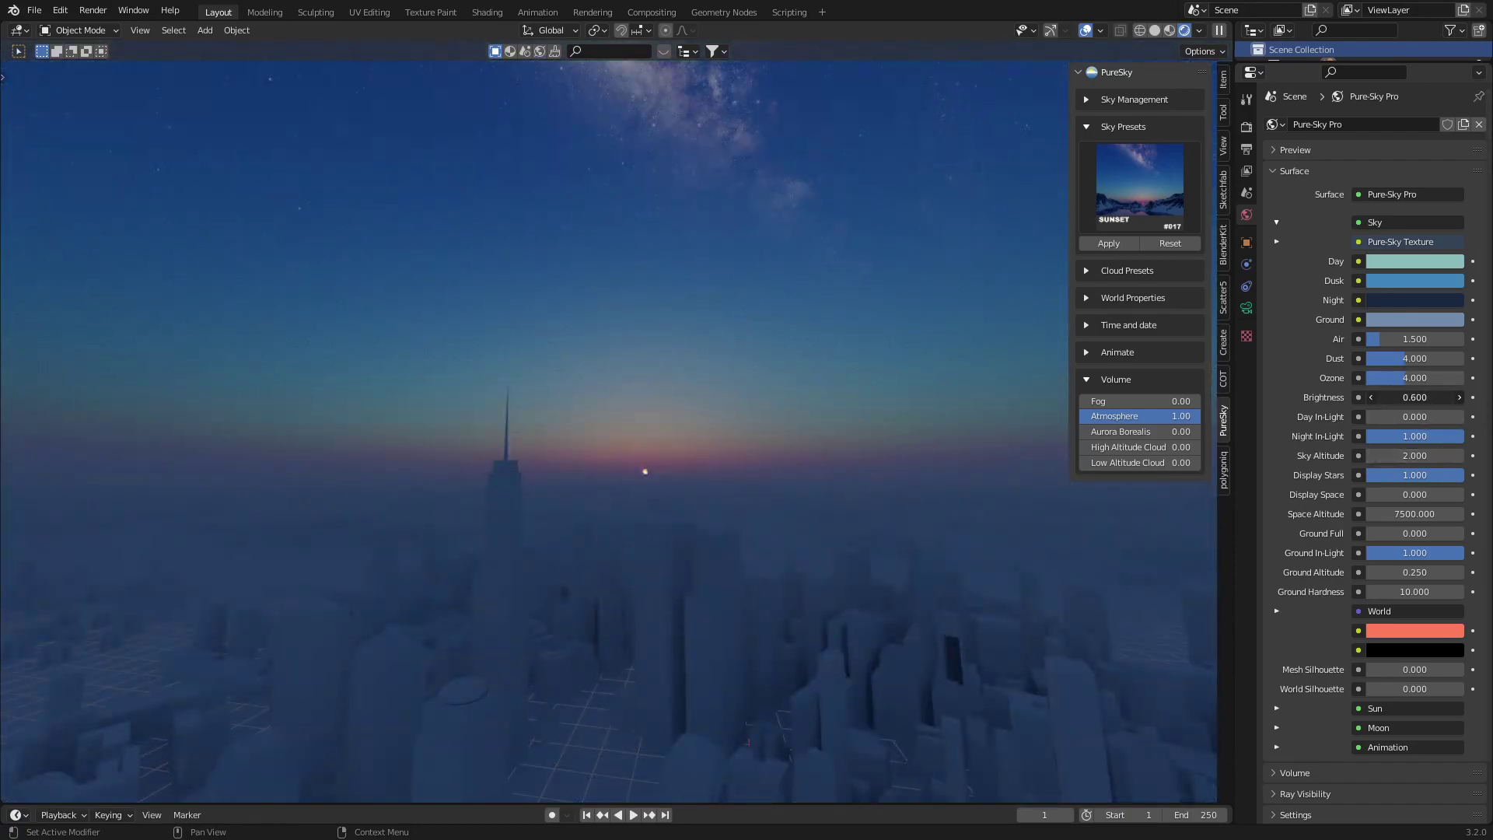
pyautogui.moveTo(1415, 396); pyautogui.dragTo(1388, 397)
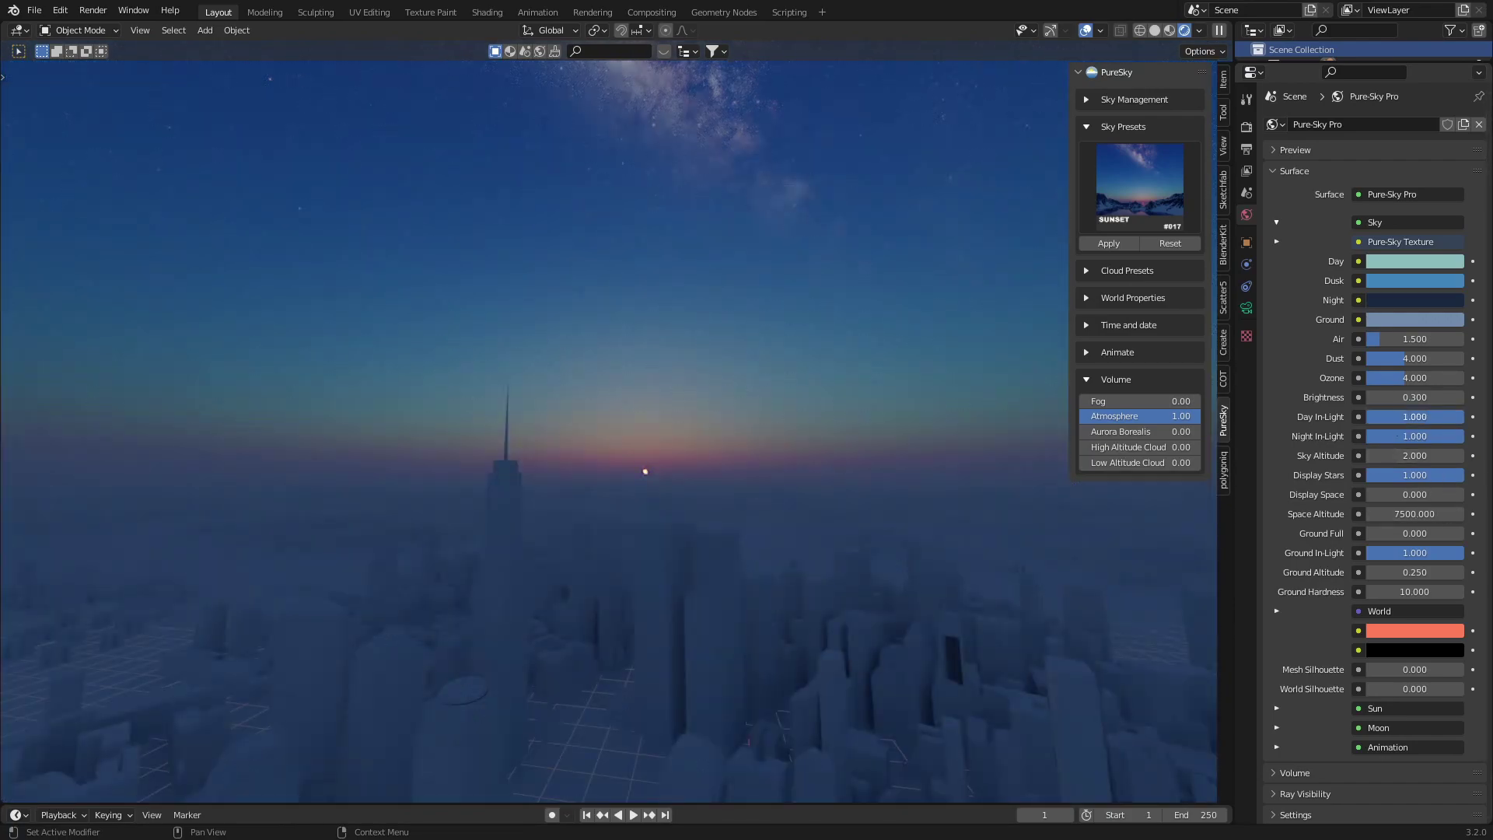
pyautogui.moveTo(643, 467); pyautogui.dragTo(655, 455, button='middle')
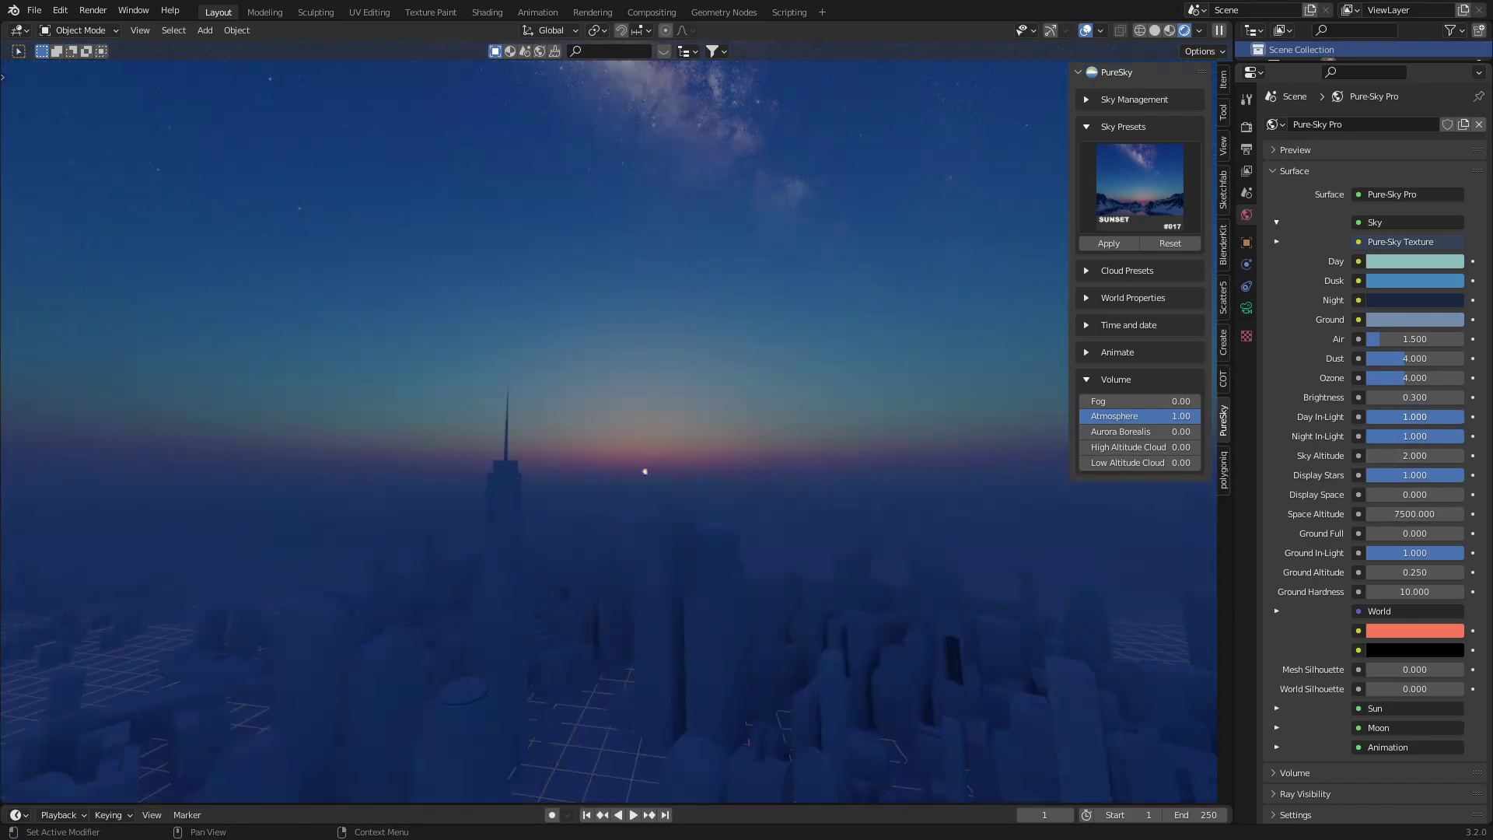
pyautogui.moveTo(1435, 417); pyautogui.dragTo(1371, 416)
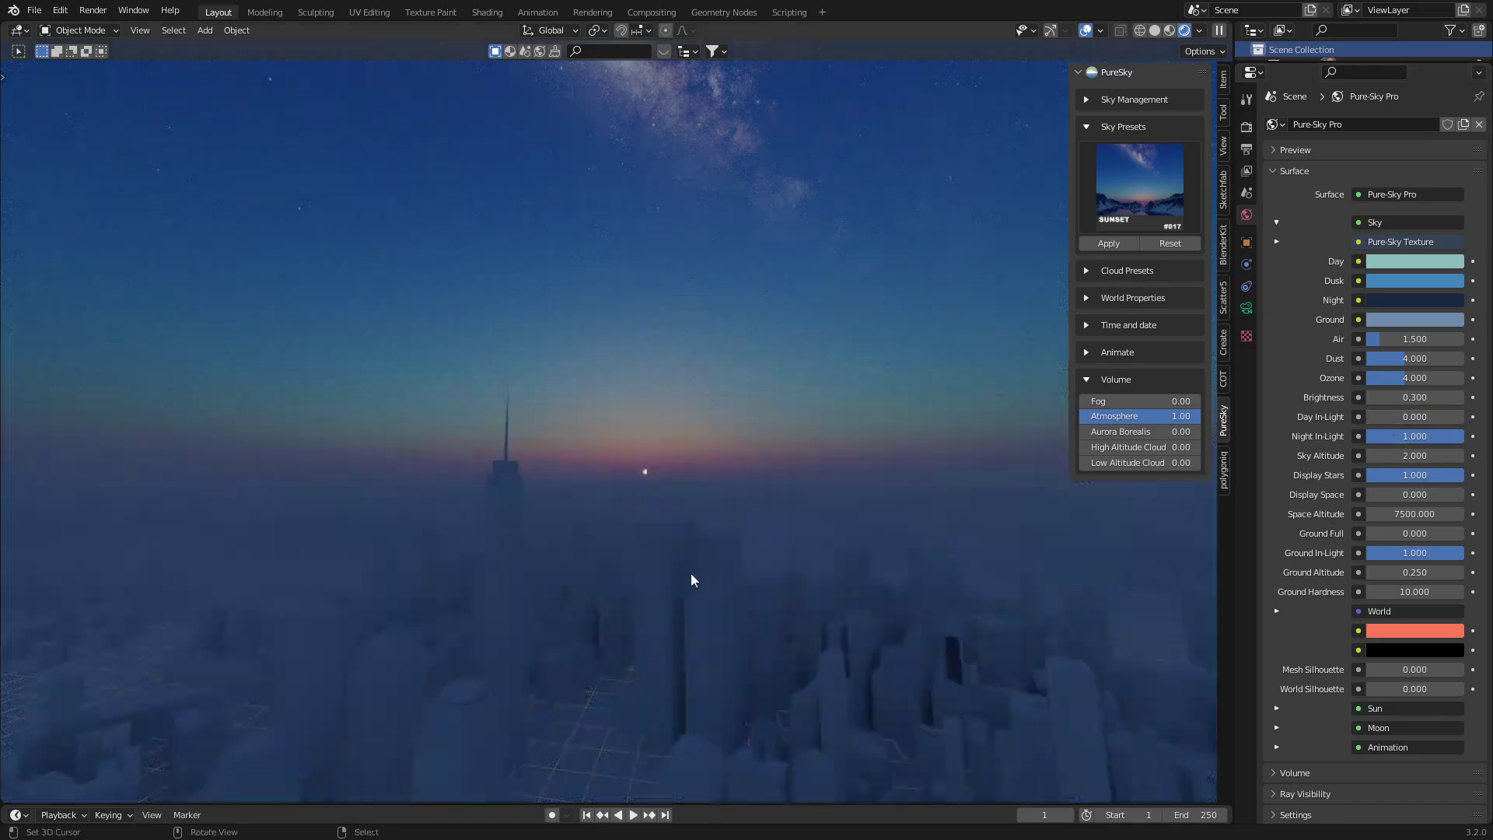
pyautogui.moveTo(670, 570); pyautogui.dragTo(651, 574, button='middle')
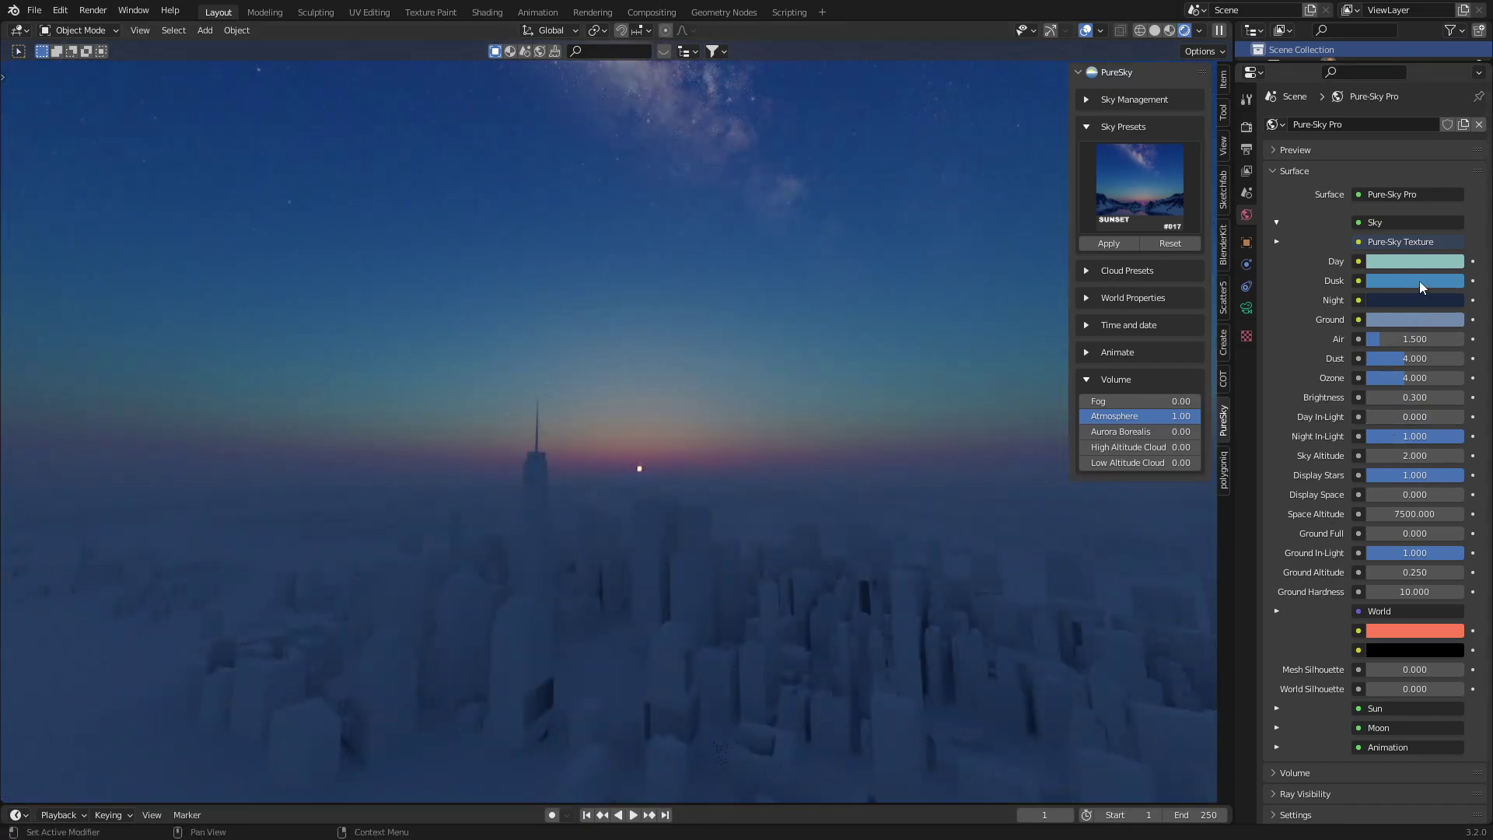
# - Change the Day sky colour to purple
pyautogui.click(1410, 263)
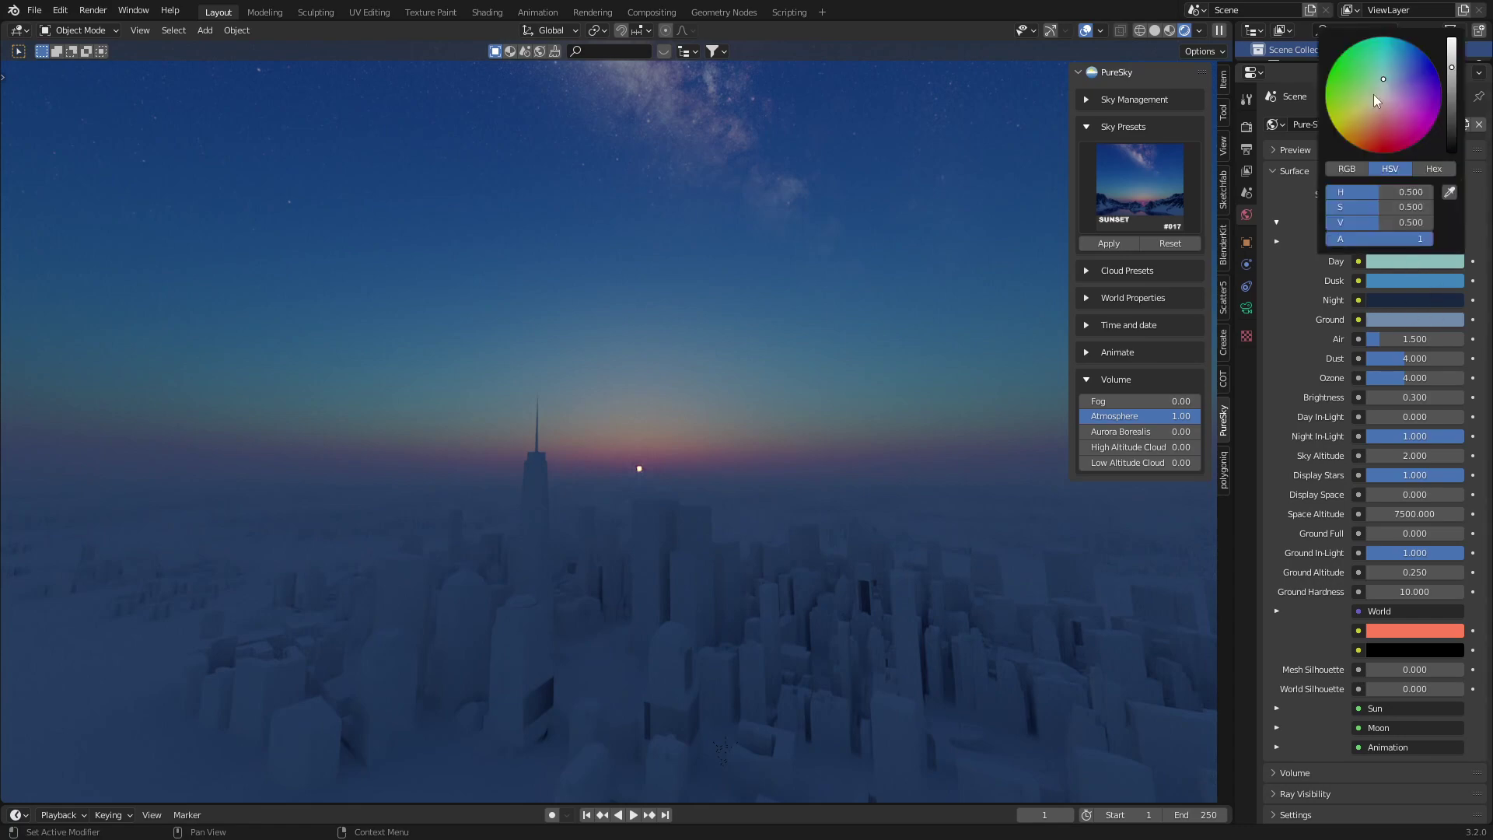
pyautogui.click(1415, 93)
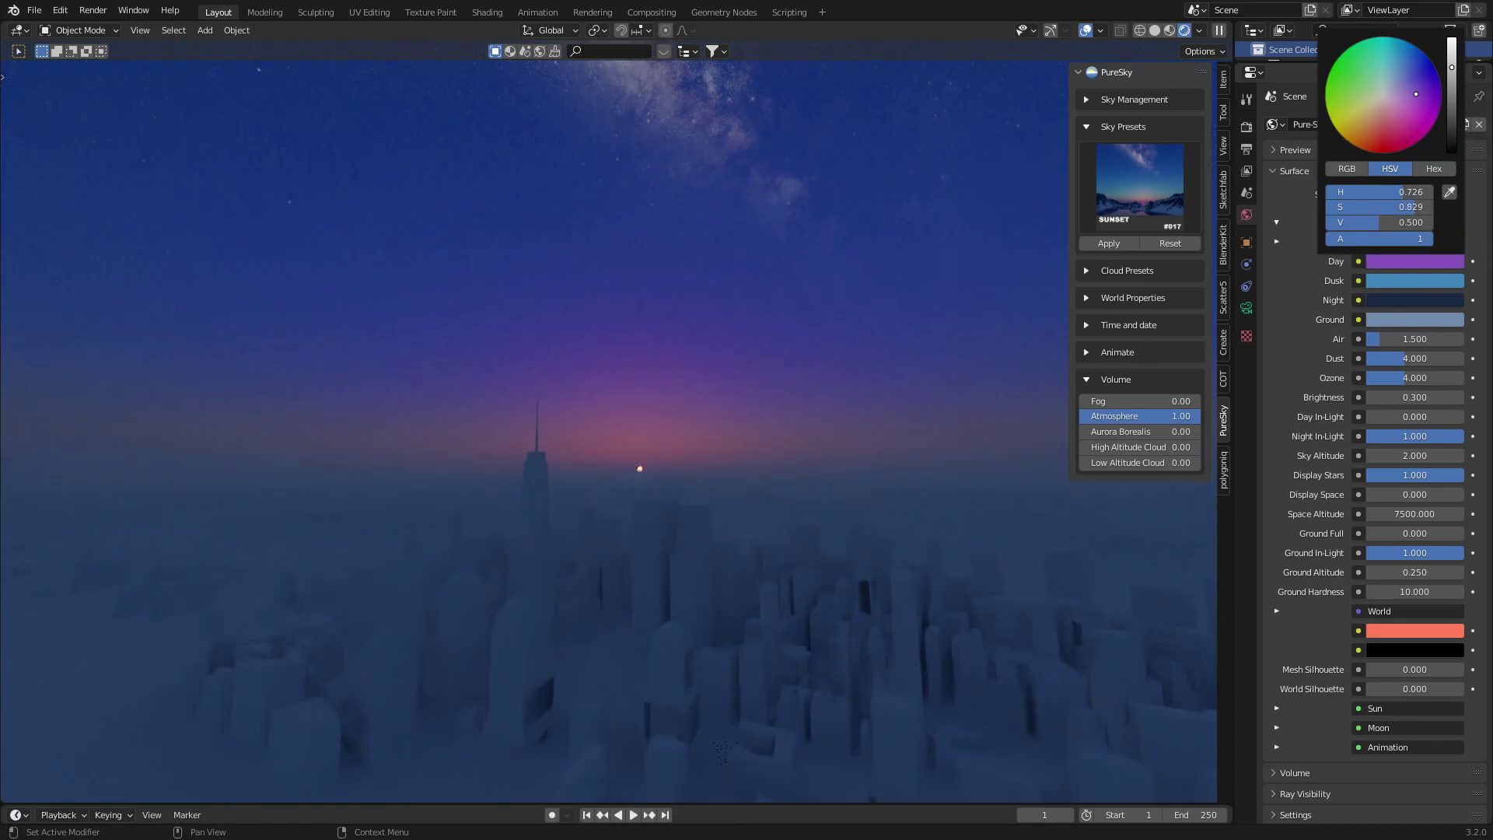
pyautogui.moveTo(583, 409)
pyautogui.mouseDown(button='middle')
pyautogui.moveTo(744, 408)
pyautogui.moveTo(594, 428)
pyautogui.mouseUp(button='middle')
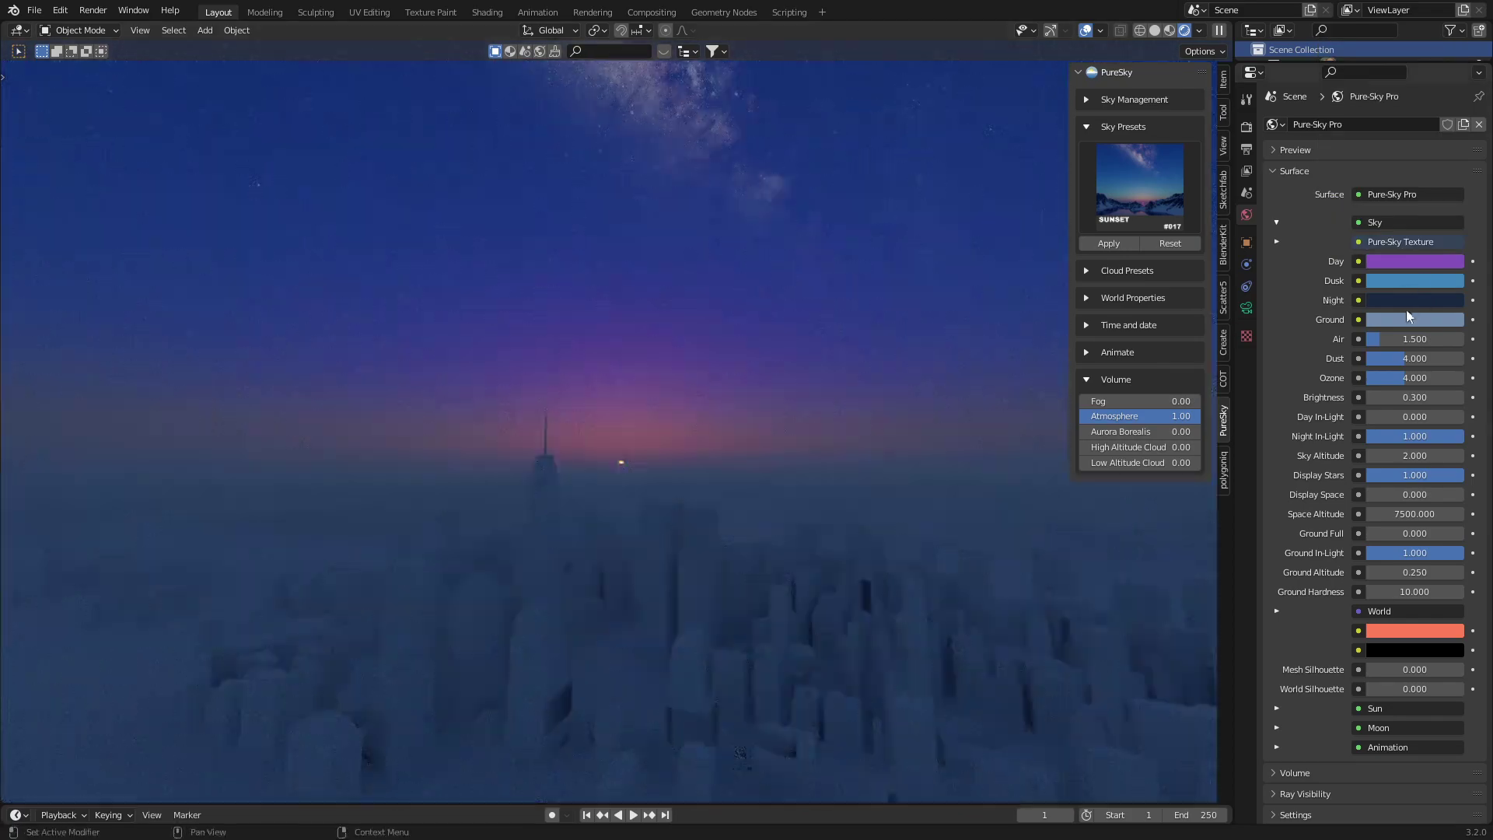
pyautogui.moveTo(740, 539); pyautogui.dragTo(683, 534, button='middle')
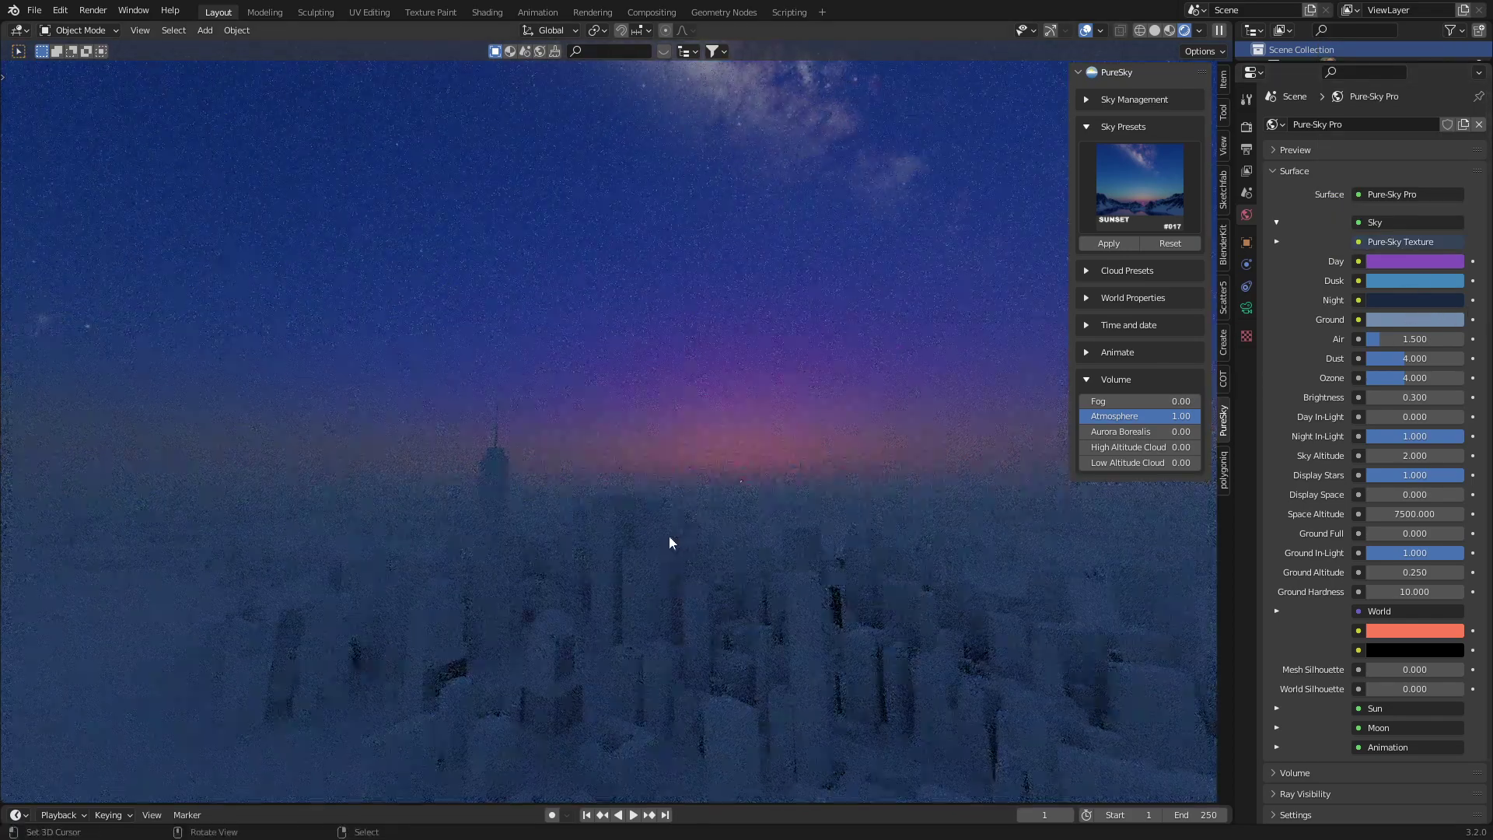
# - Push Time of Day toward night and shift the Night sky colour toward dark grey
pyautogui.click(1088, 325)
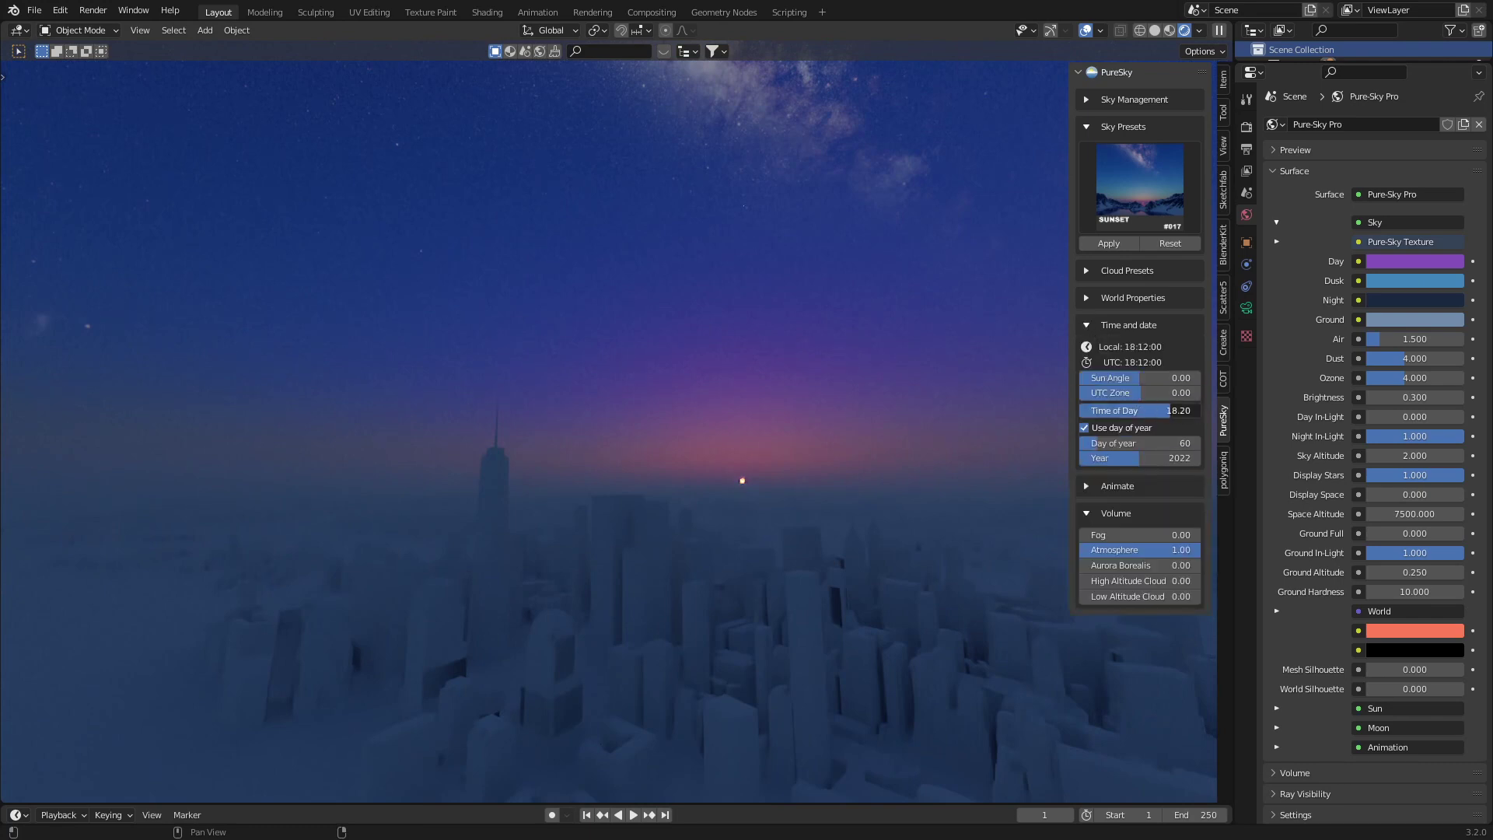
pyautogui.moveTo(1172, 409); pyautogui.dragTo(1173, 410)
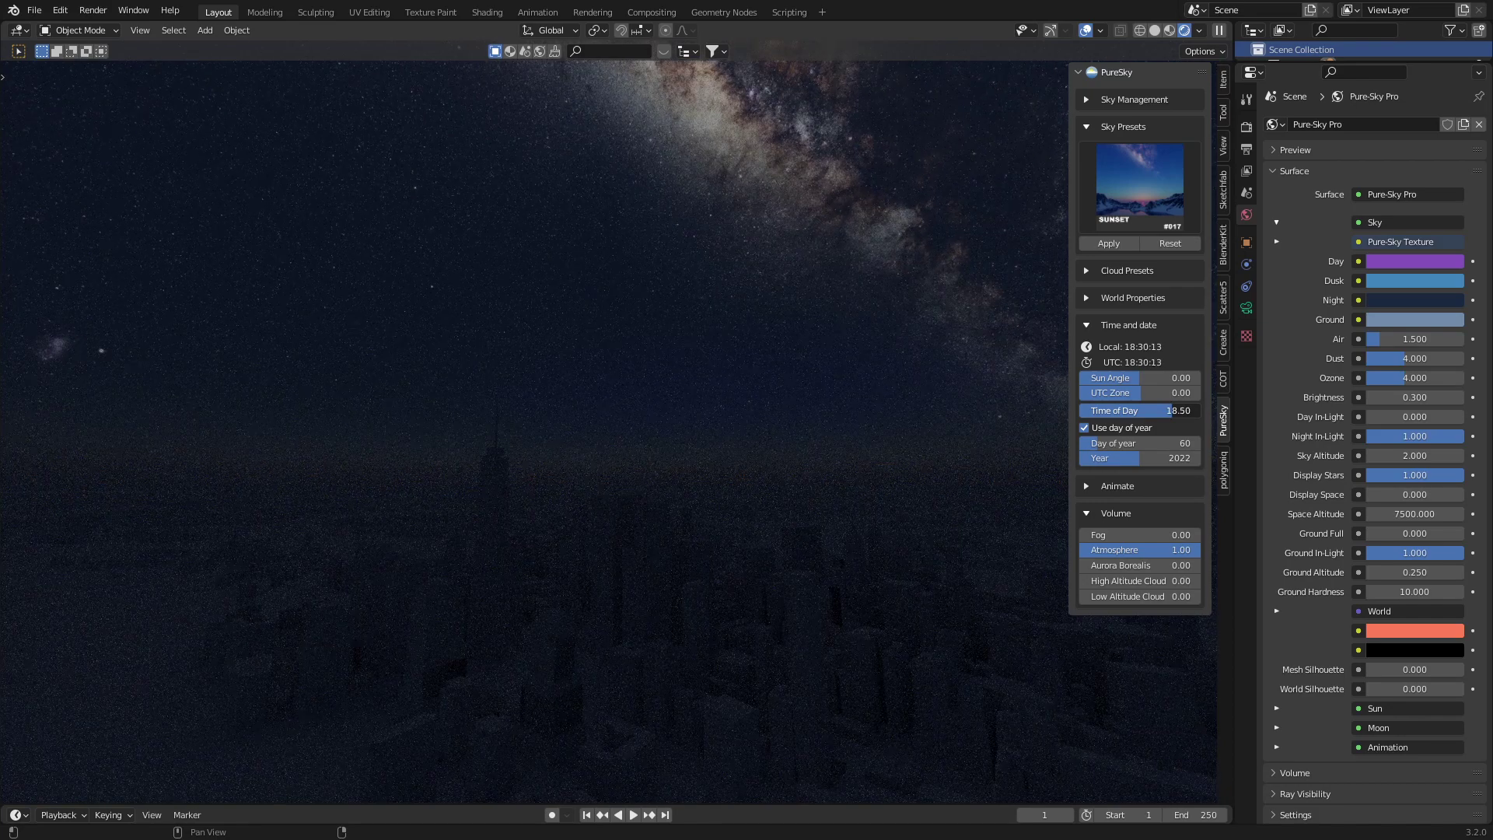
pyautogui.moveTo(724, 386); pyautogui.dragTo(650, 367, button='middle')
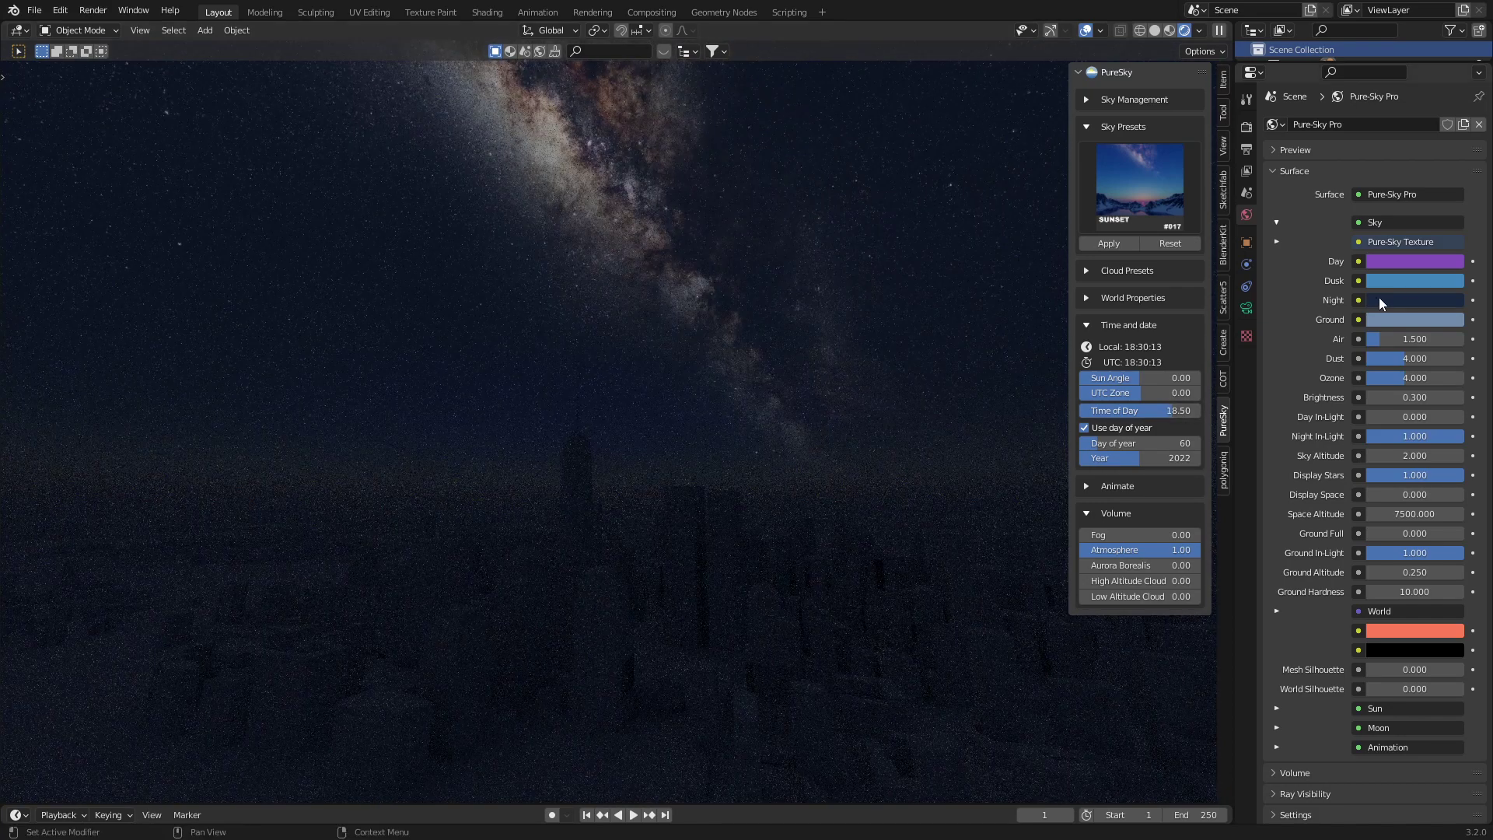
pyautogui.click(1416, 300)
pyautogui.moveTo(1389, 155); pyautogui.dragTo(1384, 136)
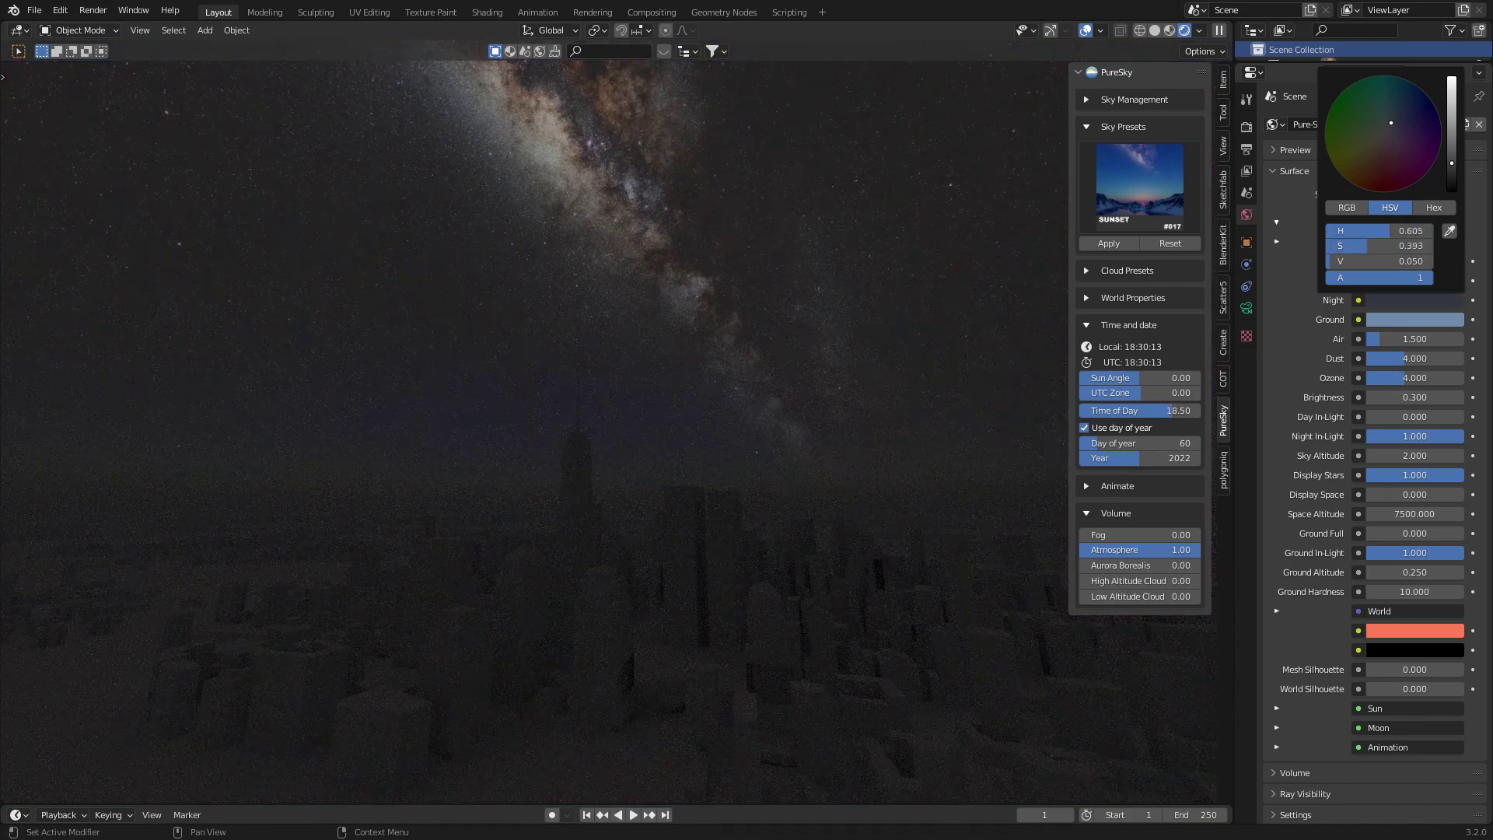
pyautogui.moveTo(1353, 260); pyautogui.dragTo(1412, 261)
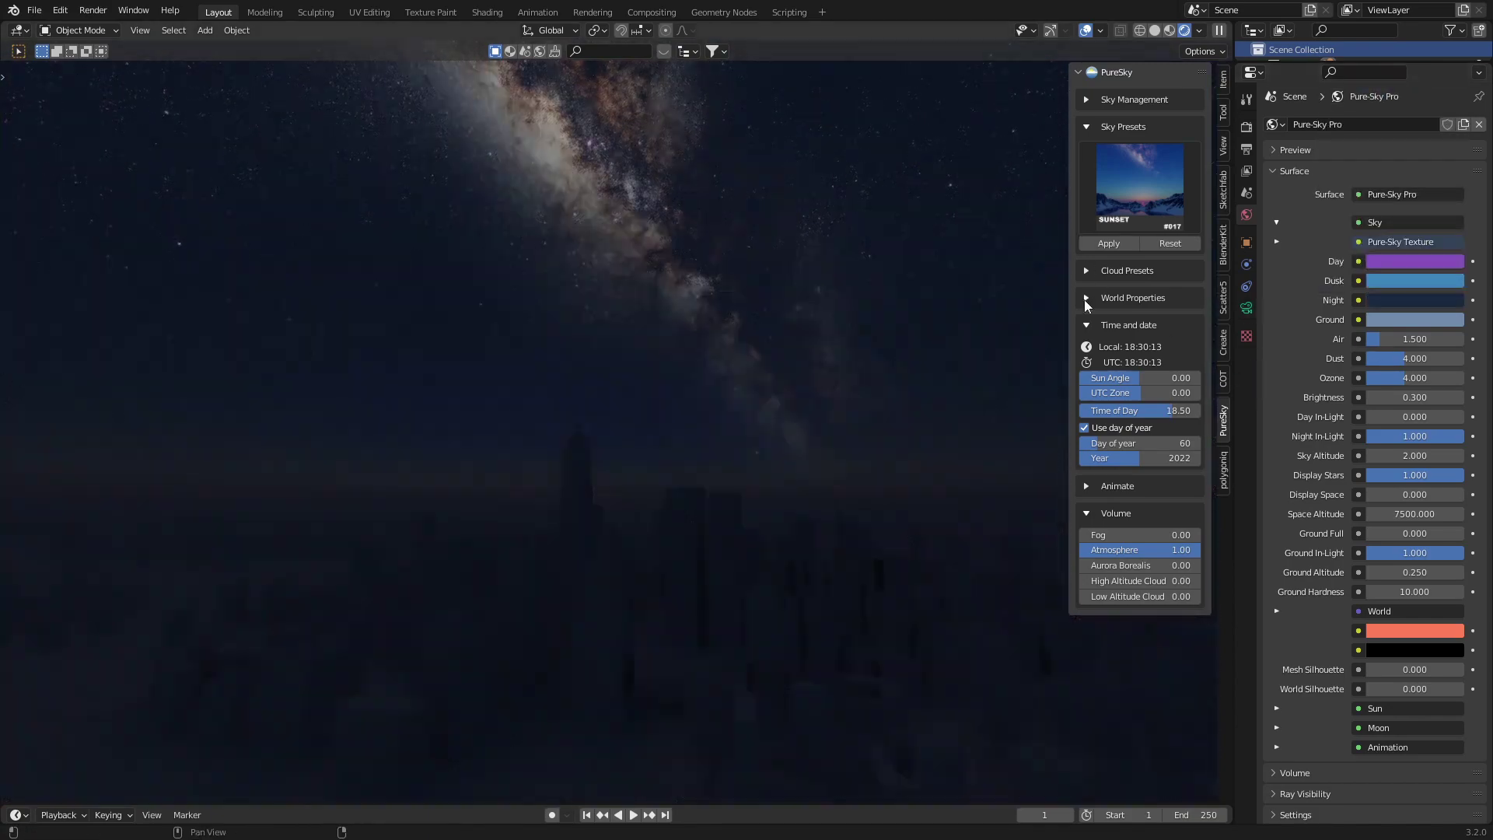
# - Apply the Sunset sky preset and show the Cloud Presets
pyautogui.click(1110, 244)
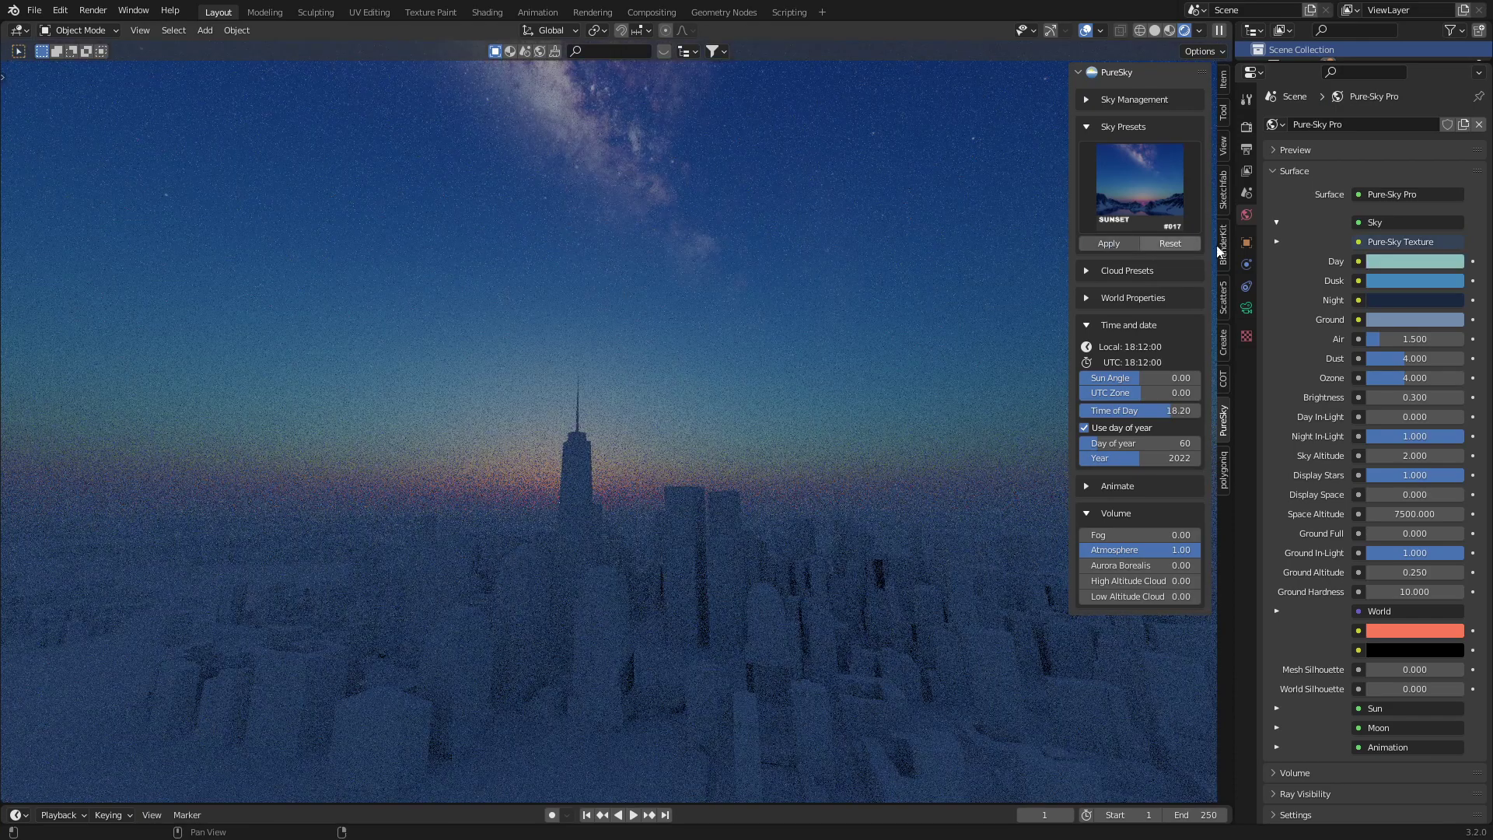
pyautogui.click(1276, 242)
pyautogui.moveTo(677, 441); pyautogui.dragTo(654, 456, button='middle')
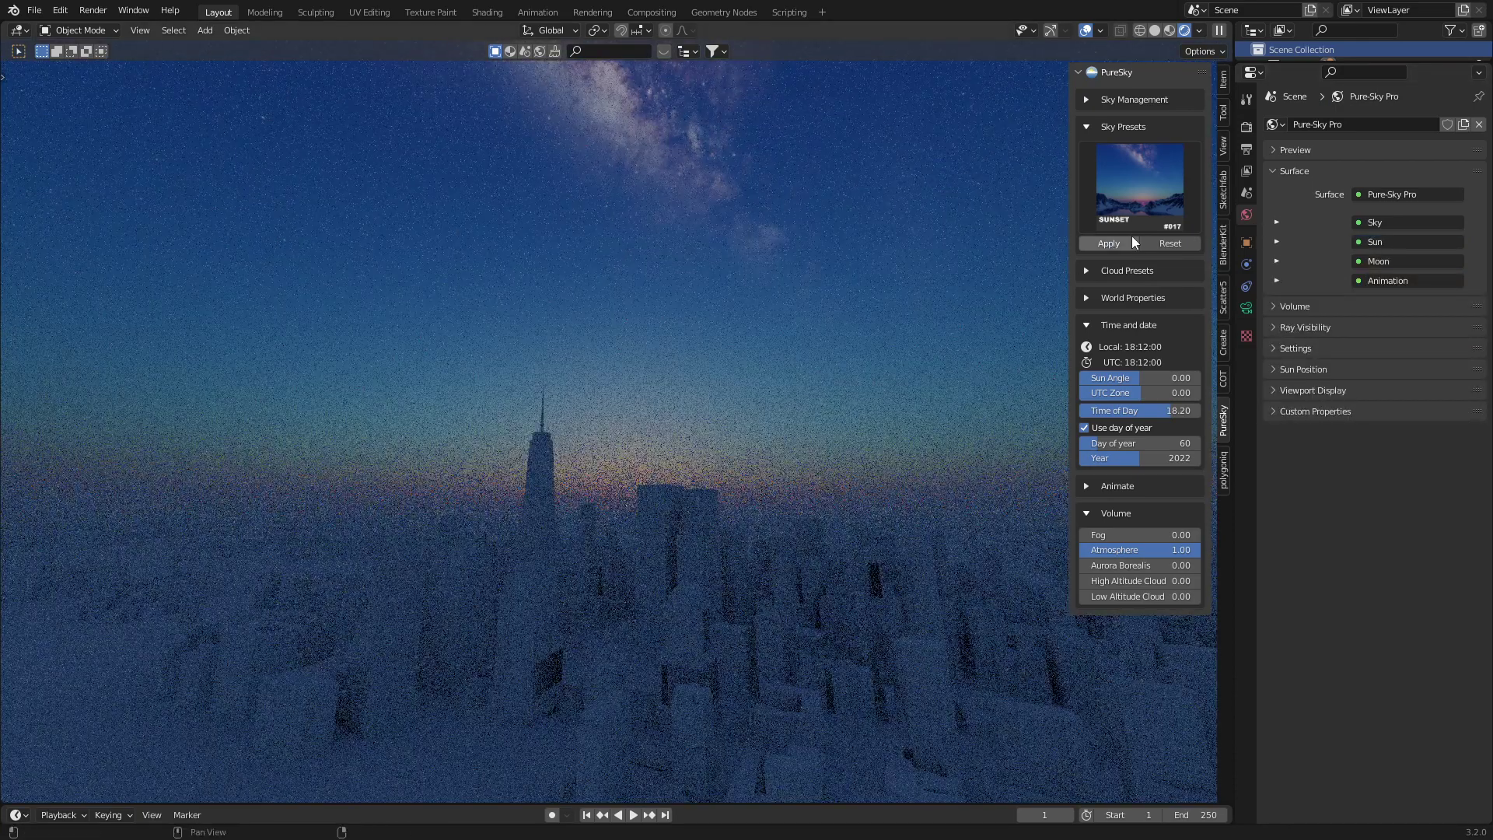
pyautogui.click(1088, 323)
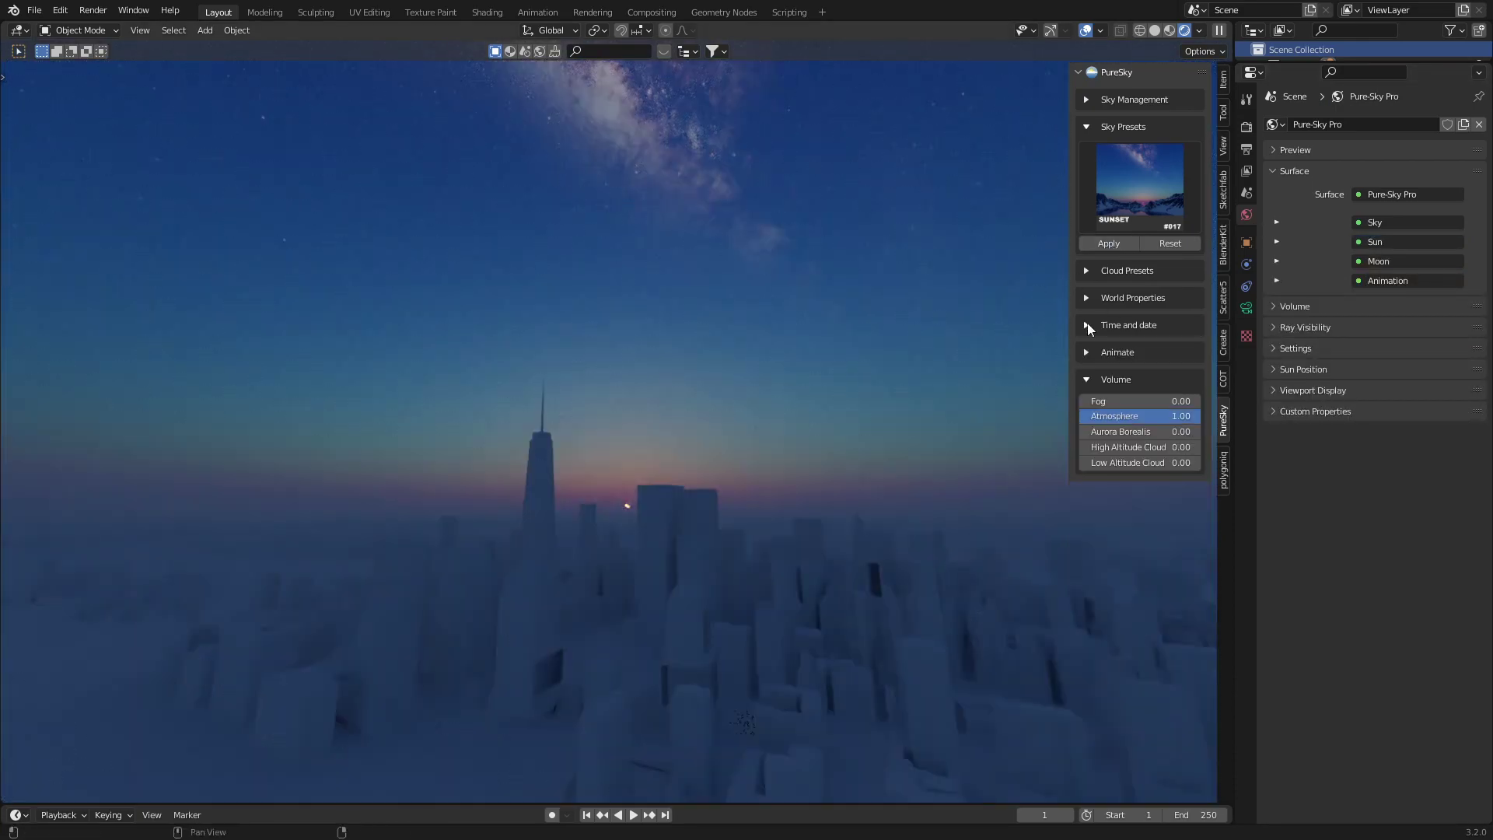
pyautogui.click(1086, 272)
pyautogui.click(1086, 127)
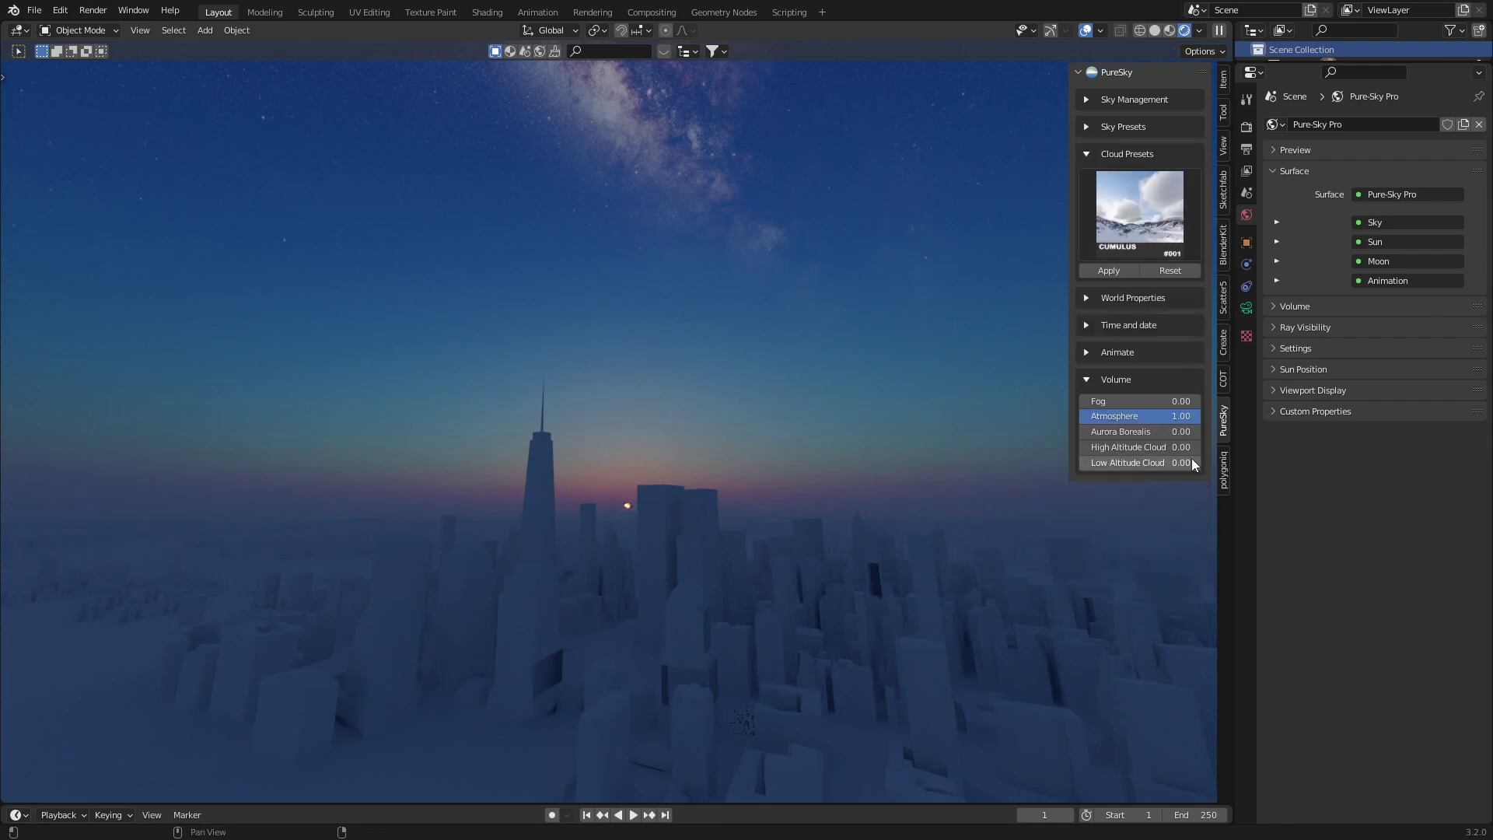
# - Set Atmosphere to 0.00 and Low Altitude Cloud to 1.00
pyautogui.moveTo(1184, 416); pyautogui.dragTo(1085, 417)
pyautogui.moveTo(659, 385)
pyautogui.mouseDown(button='middle')
pyautogui.moveTo(607, 427)
pyautogui.moveTo(648, 400)
pyautogui.mouseUp(button='middle')
pyautogui.moveTo(527, 440)
pyautogui.mouseDown(button='middle')
pyautogui.moveTo(586, 467)
pyautogui.moveTo(616, 445)
pyautogui.mouseUp(button='middle')
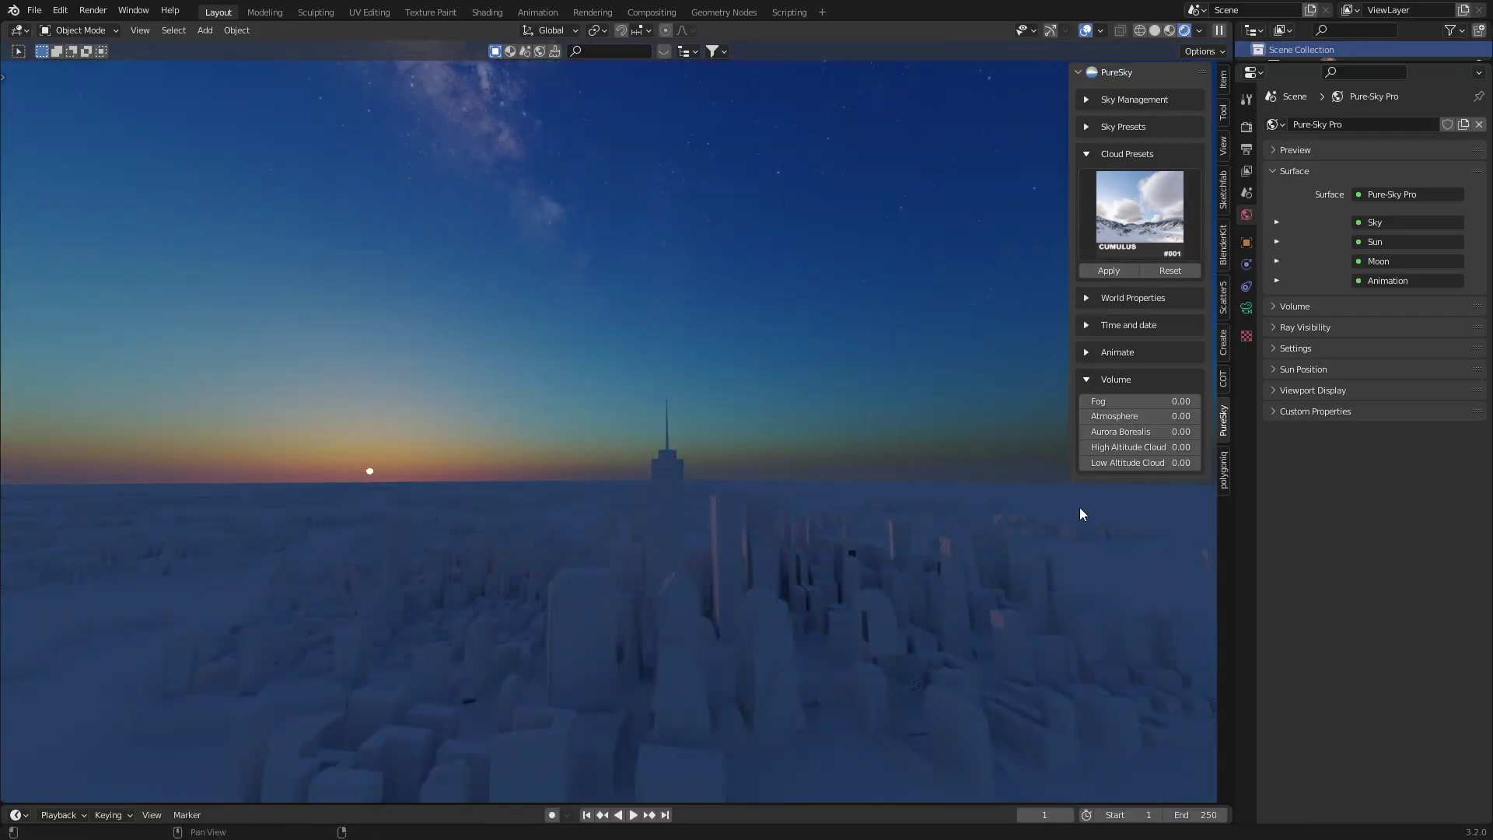
pyautogui.moveTo(1138, 463); pyautogui.dragTo(1196, 463)
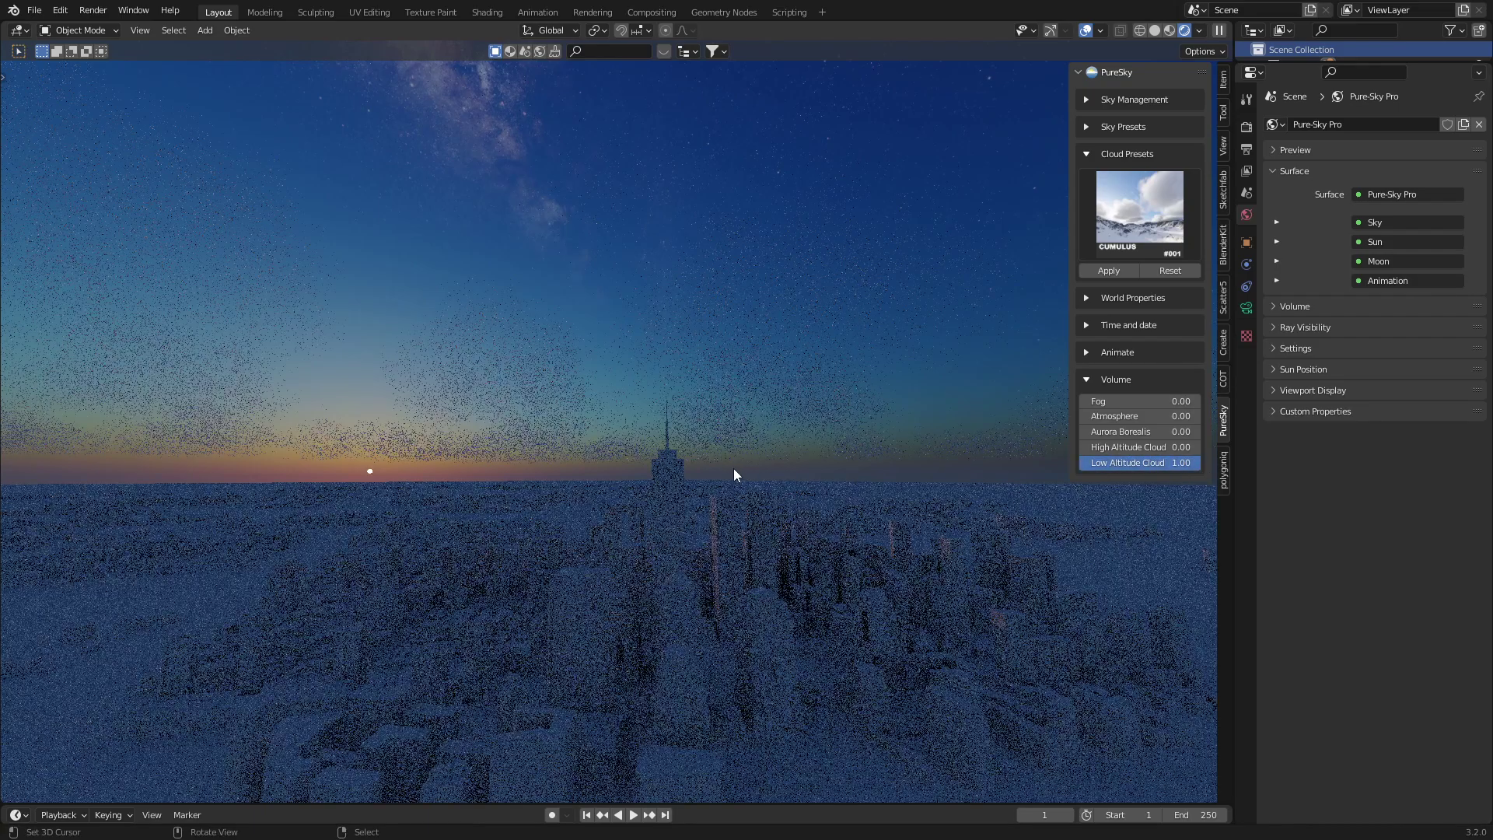
pyautogui.moveTo(790, 491); pyautogui.dragTo(720, 487, button='middle')
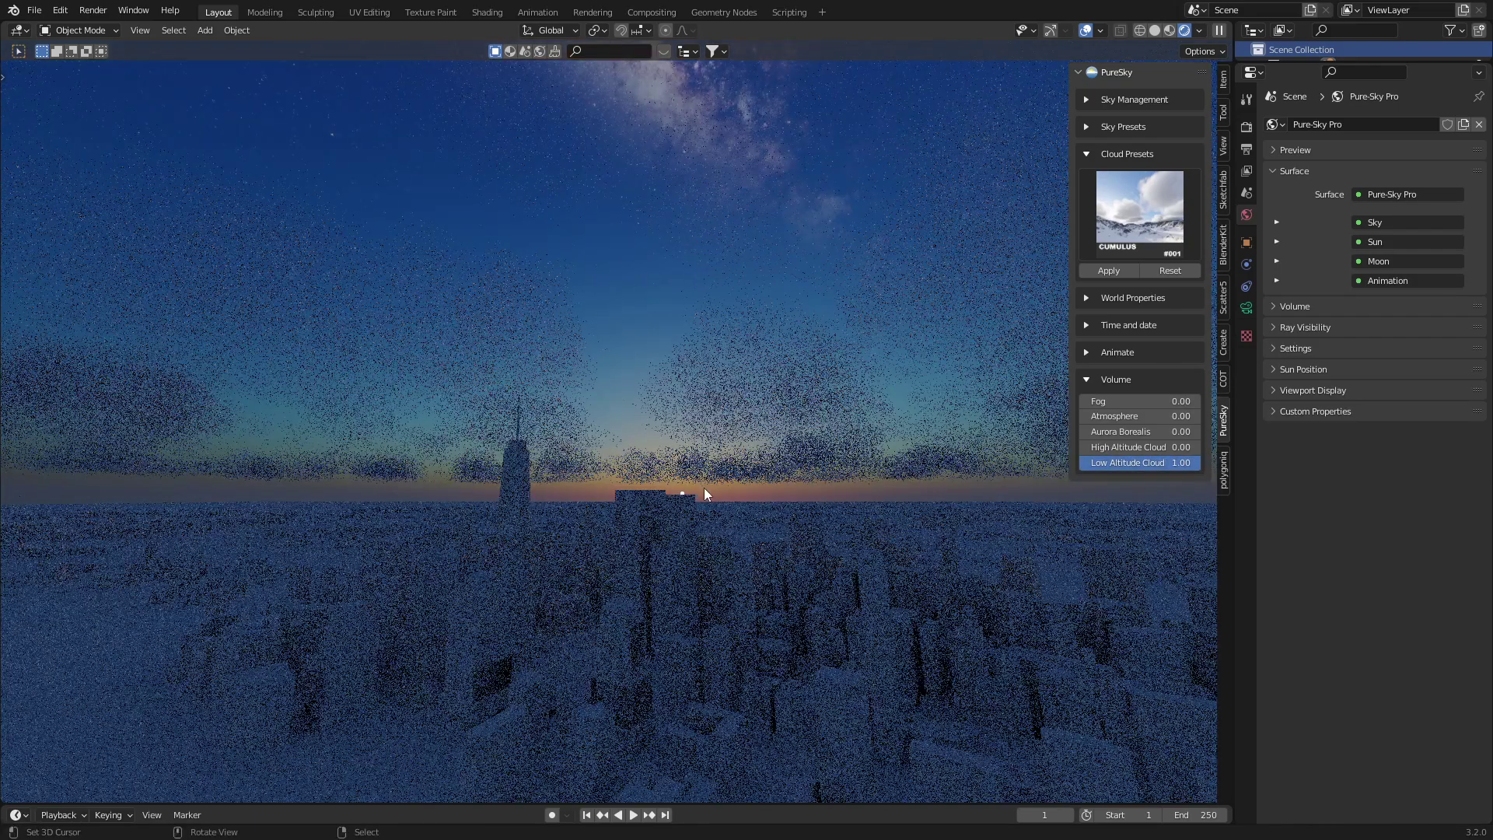
# - In PureSky World Properties, enter Max Steps 20, Transmission 0 and 10 viewport samples
pyautogui.click(1086, 297)
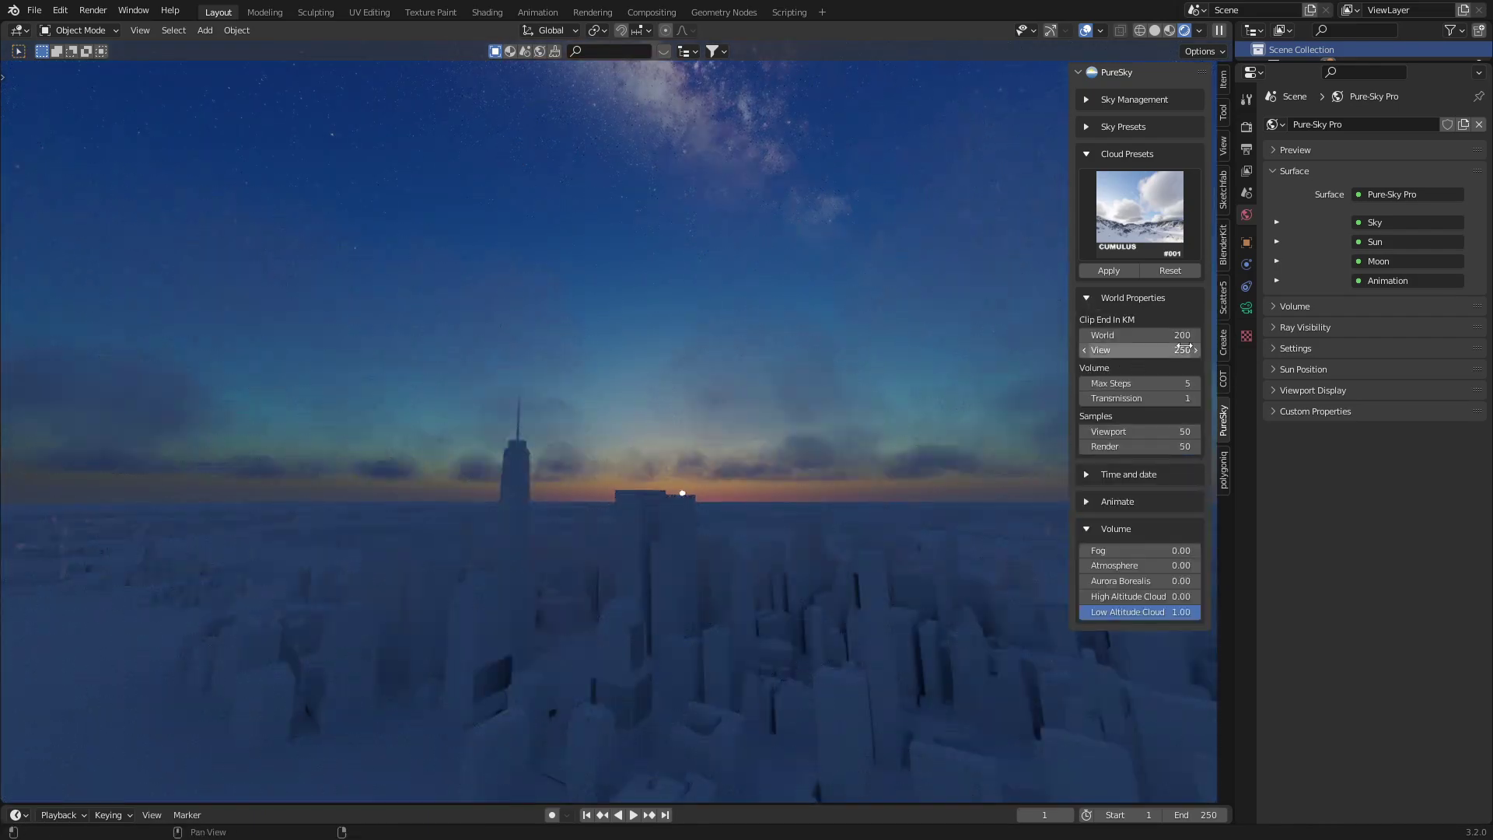
pyautogui.doubleClick(1140, 383)
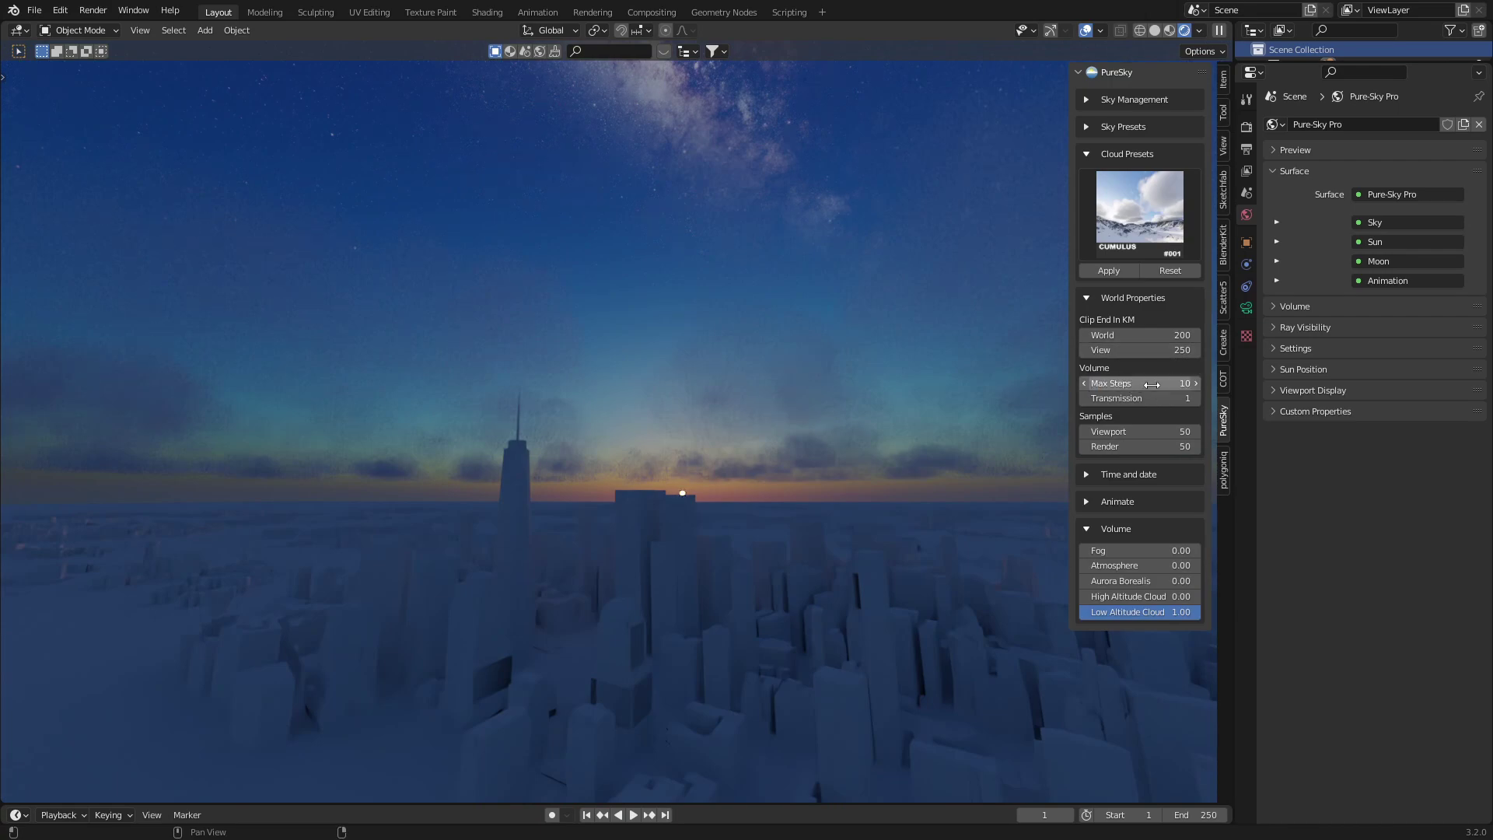
pyautogui.write('0')
pyautogui.press('Return')
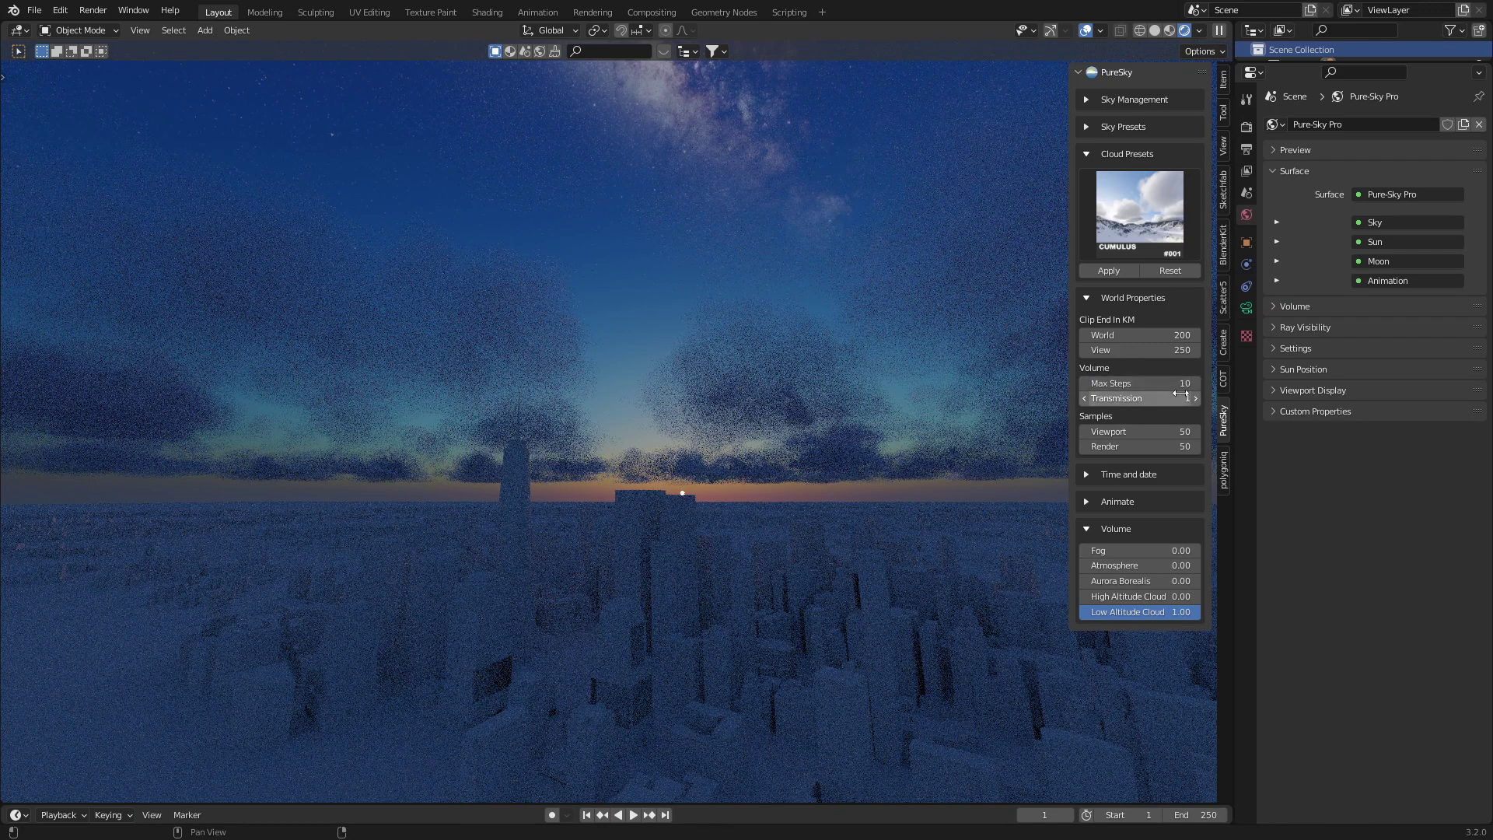
pyautogui.moveTo(1173, 398); pyautogui.dragTo(1120, 398)
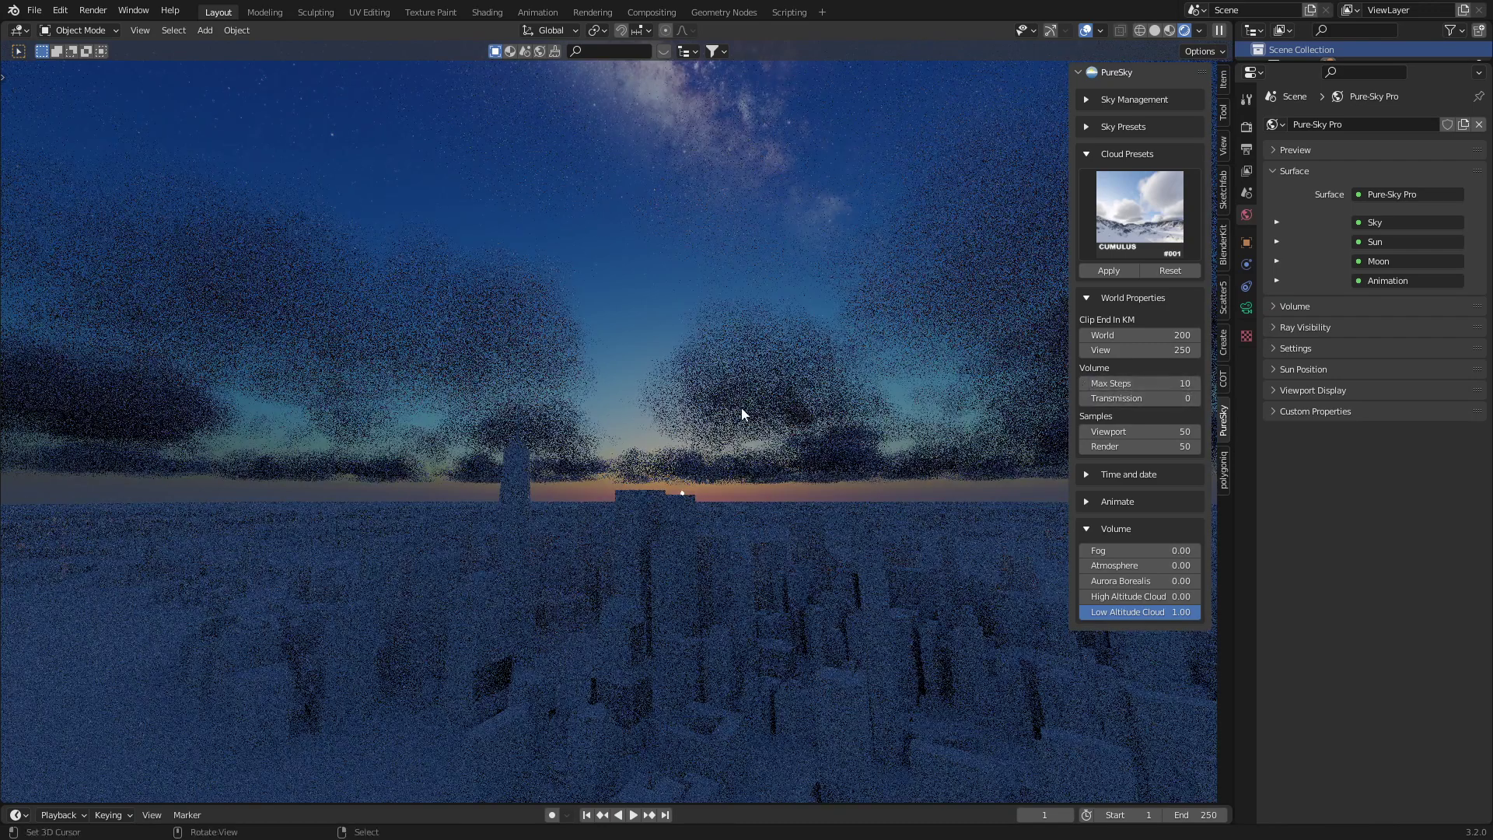
pyautogui.scroll(3, 763, 407)
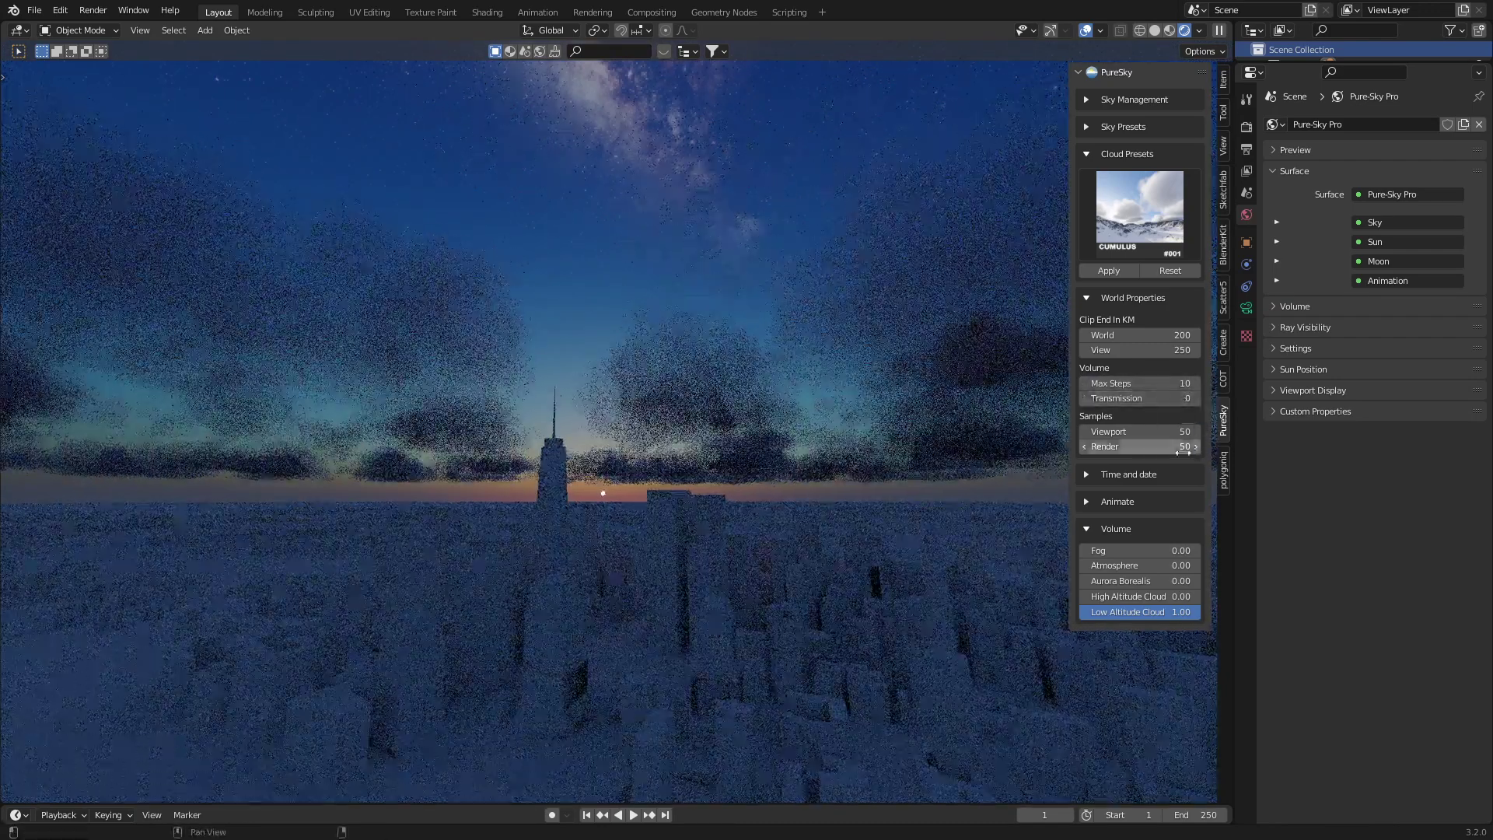
pyautogui.moveTo(1138, 383)
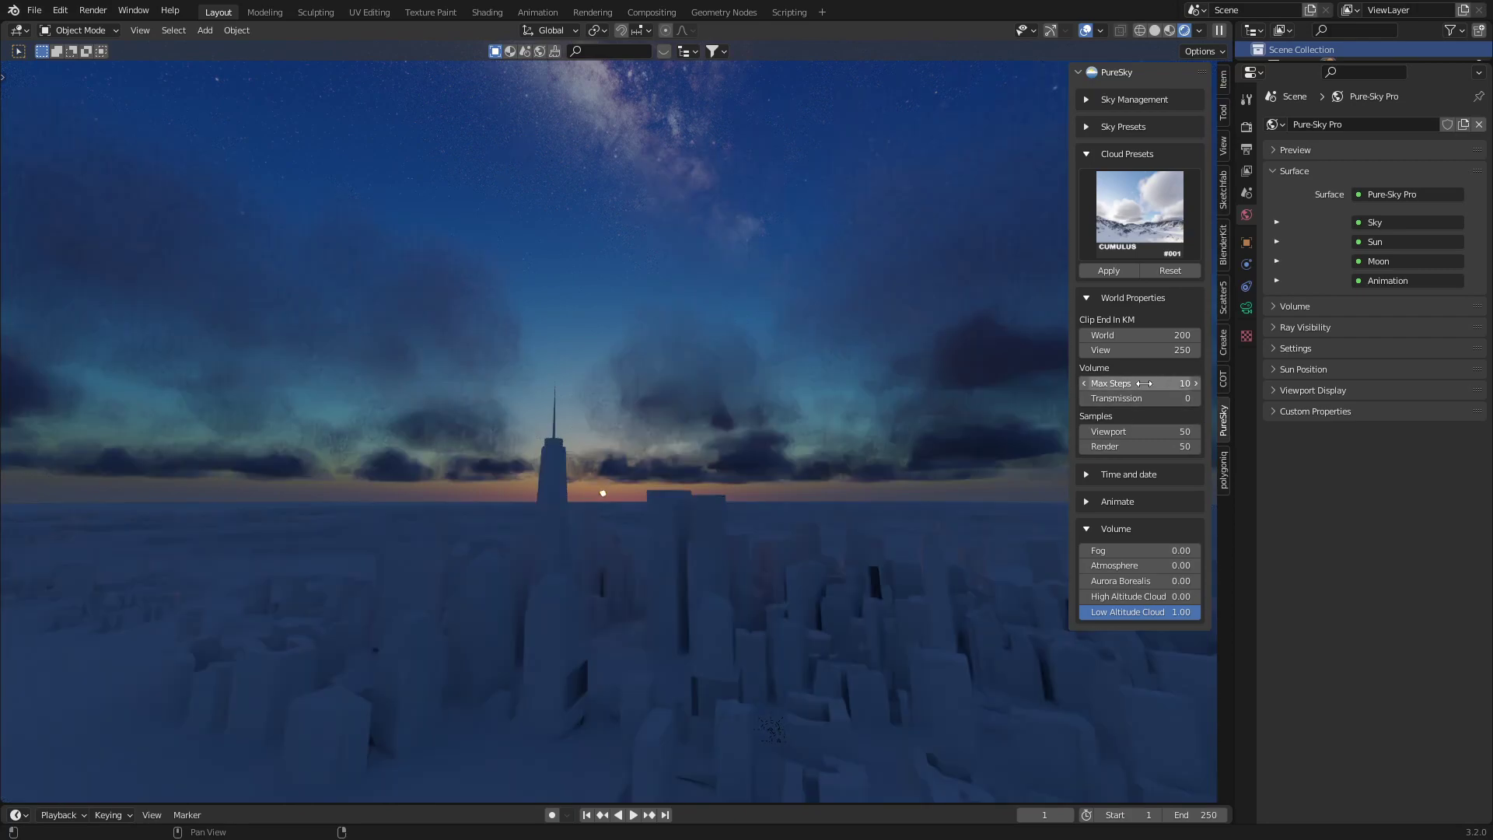
pyautogui.doubleClick(1143, 432)
pyautogui.write('10')
pyautogui.press('Return')
pyautogui.doubleClick(1172, 383)
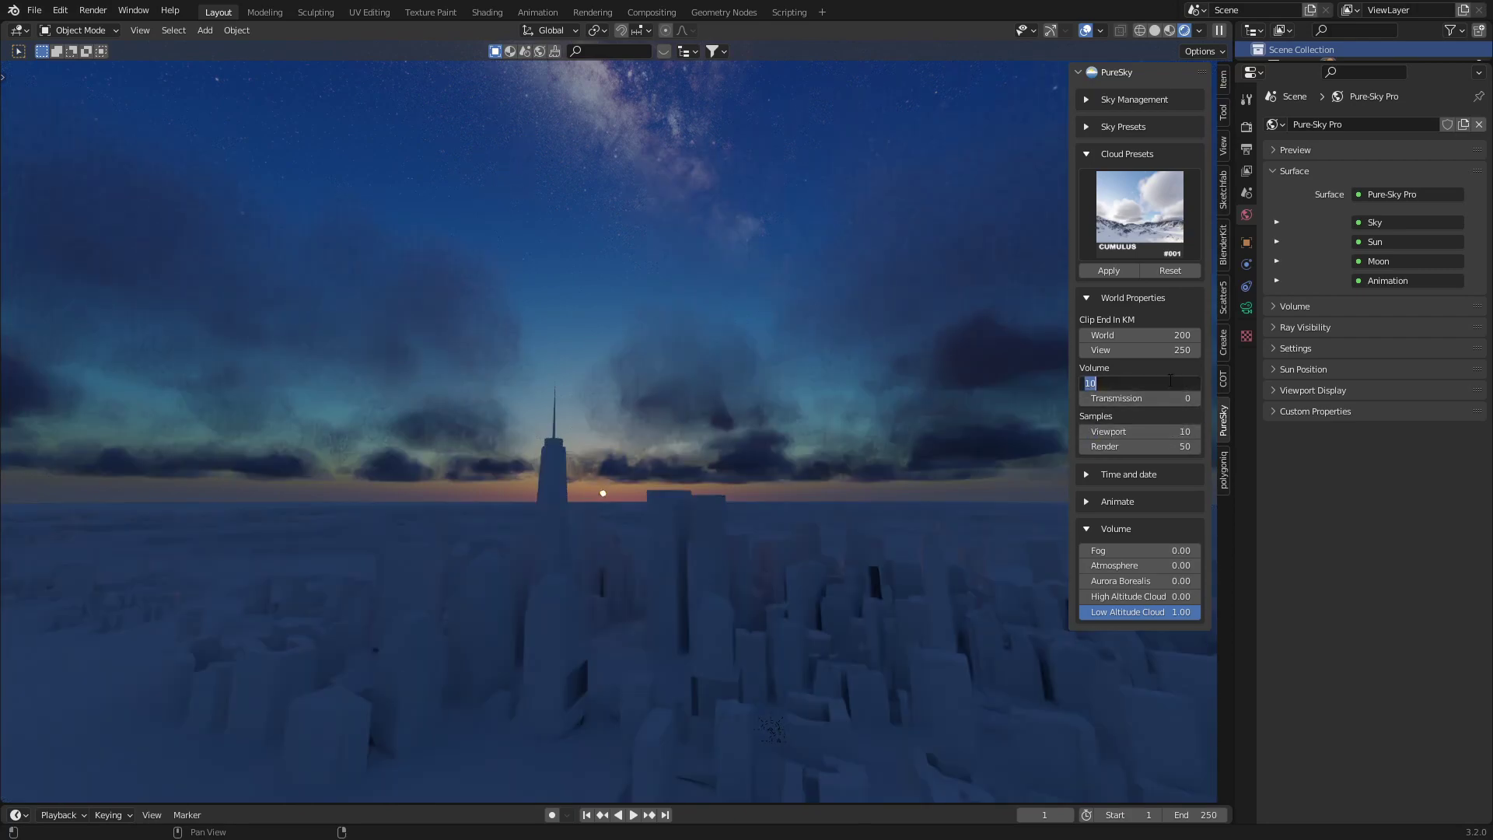
pyautogui.write('20')
pyautogui.press('Return')
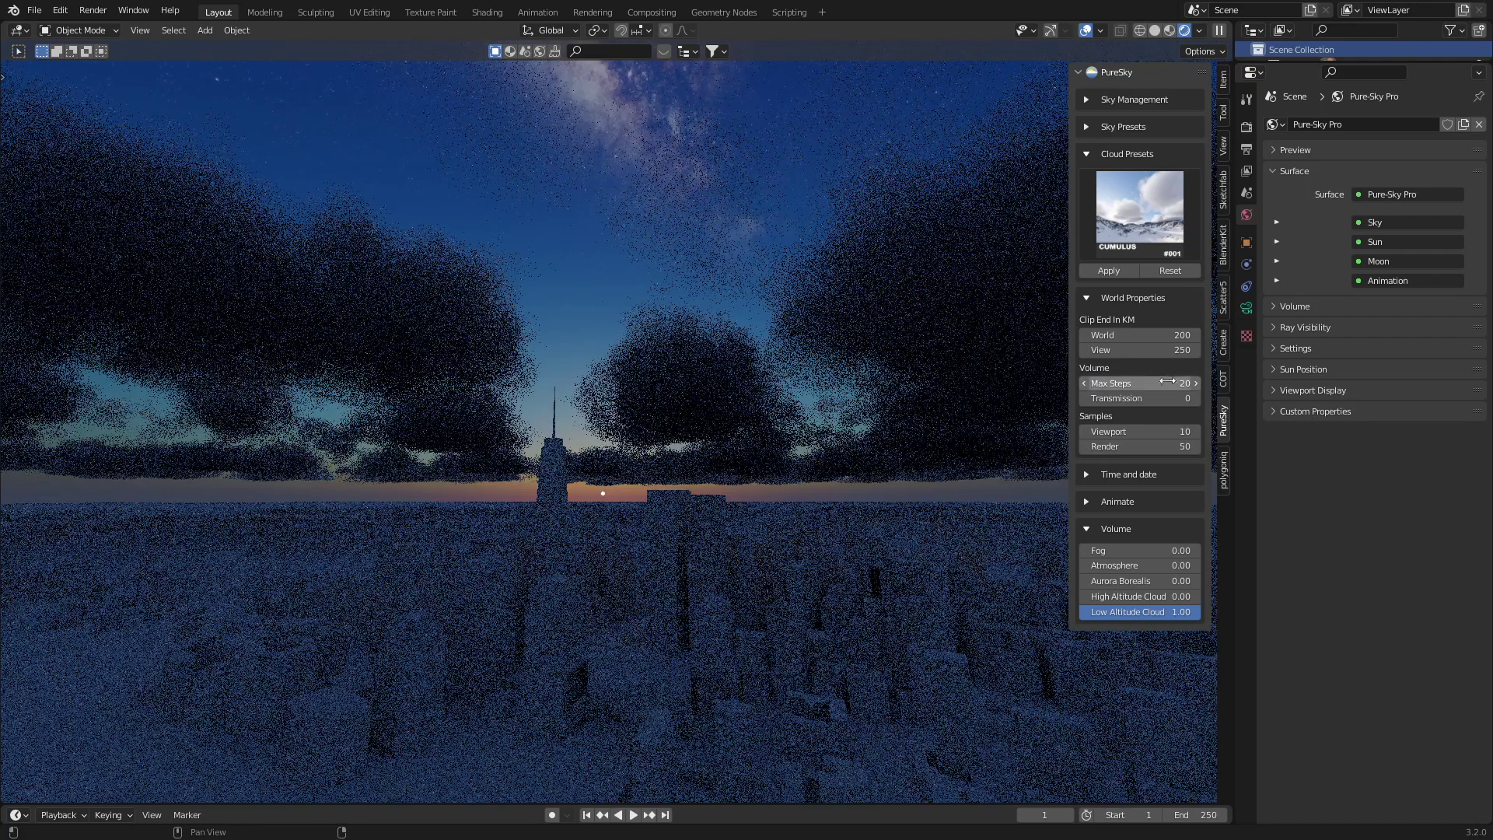
pyautogui.moveTo(911, 478); pyautogui.dragTo(887, 477, button='middle')
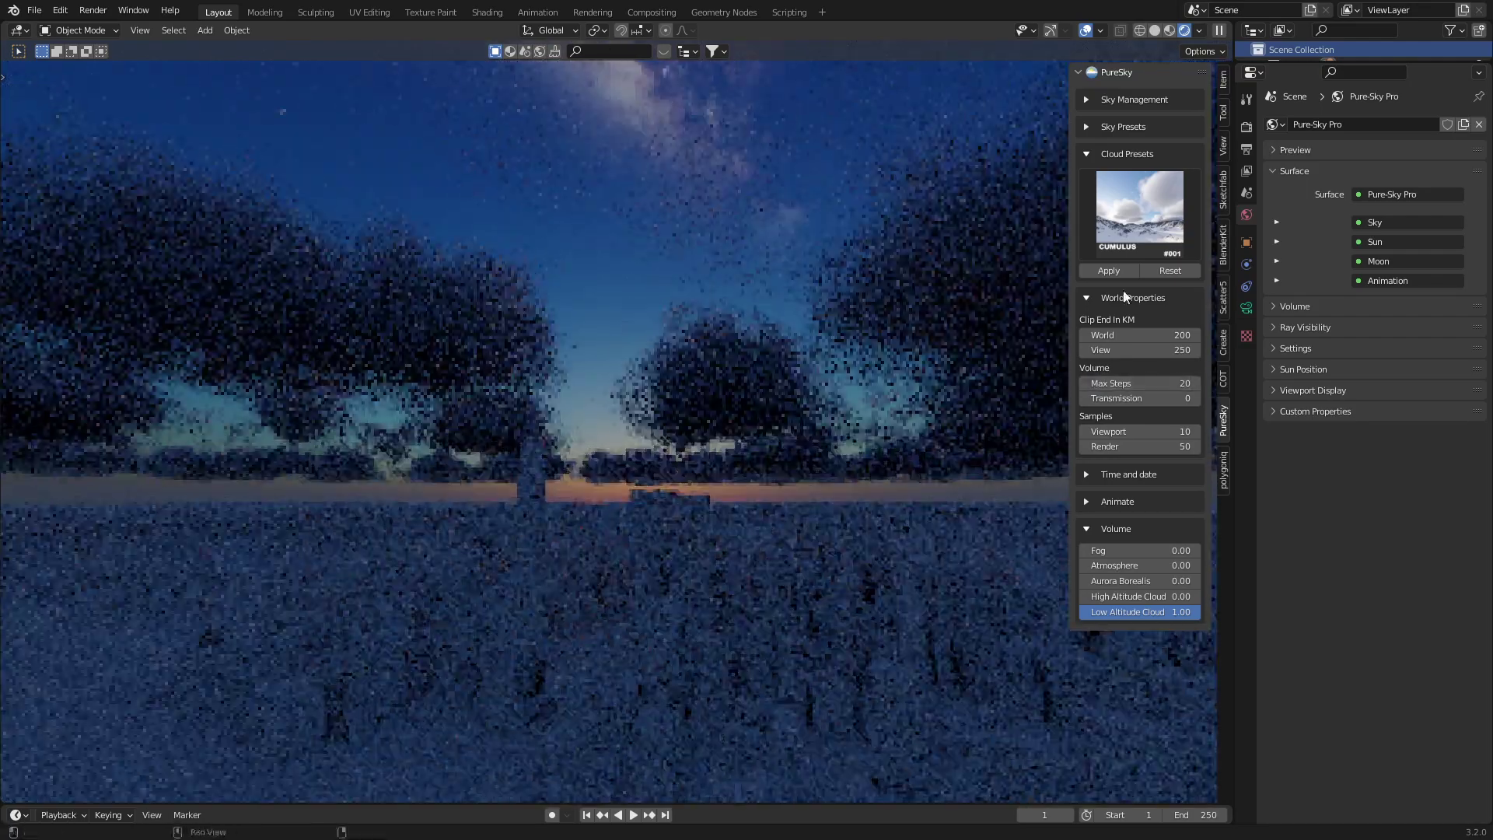
# - Set Time of Day to 7:00 in the morning
pyautogui.click(1088, 473)
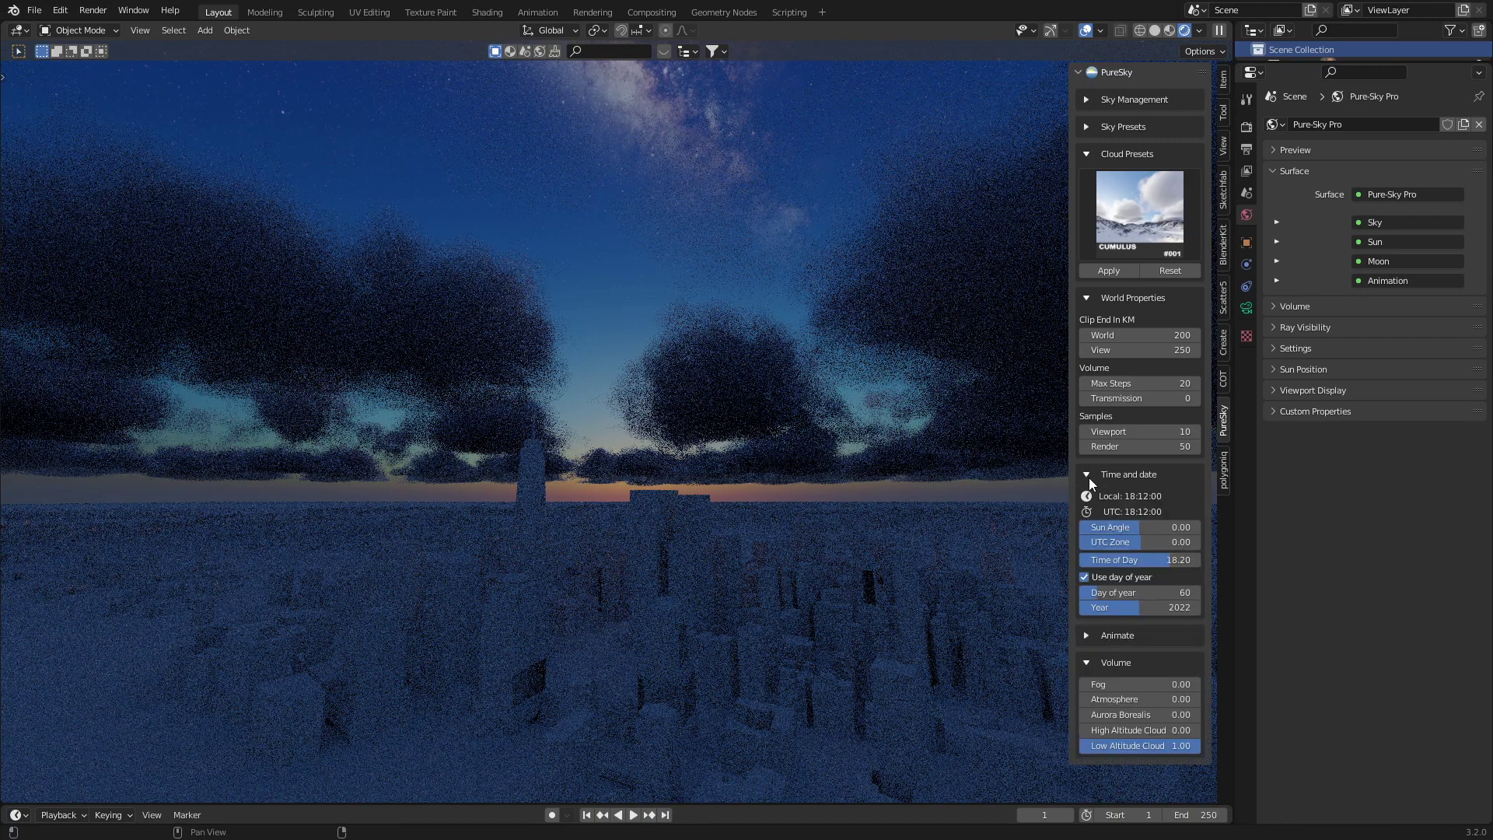
pyautogui.doubleClick(1152, 560)
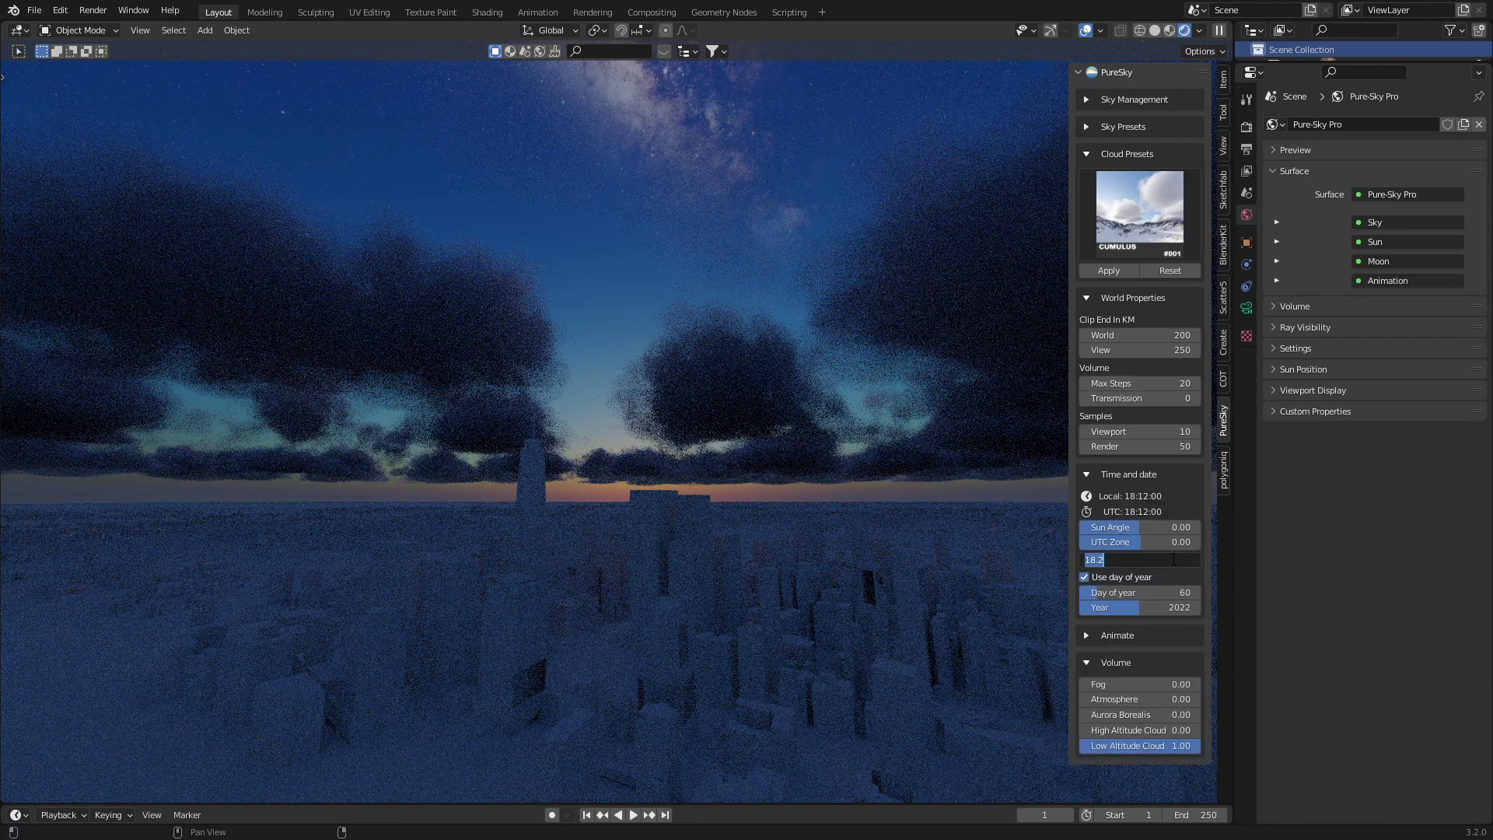
pyautogui.write('9')
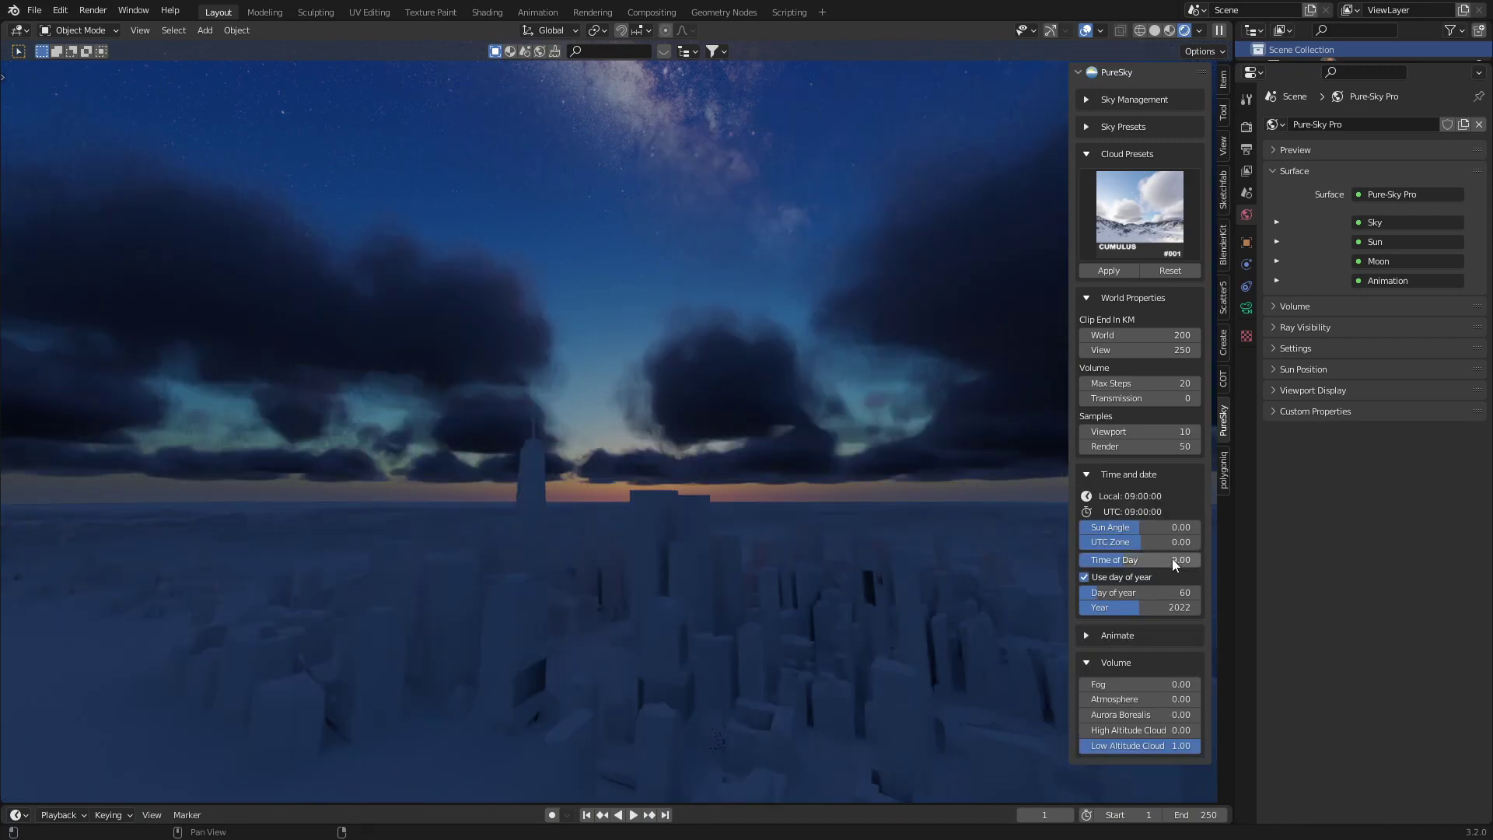
pyautogui.press('Return')
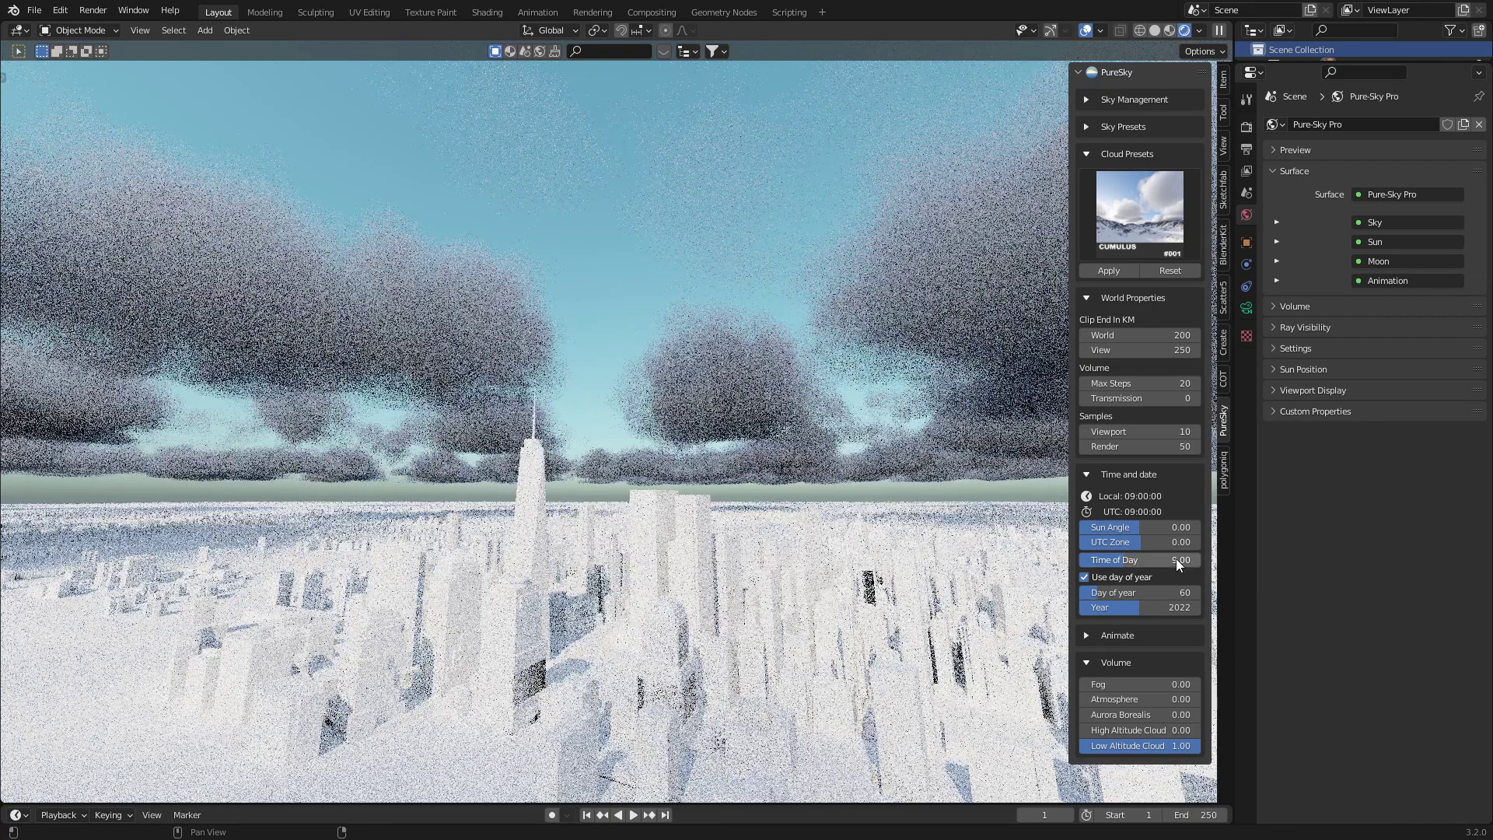
pyautogui.doubleClick(1177, 559)
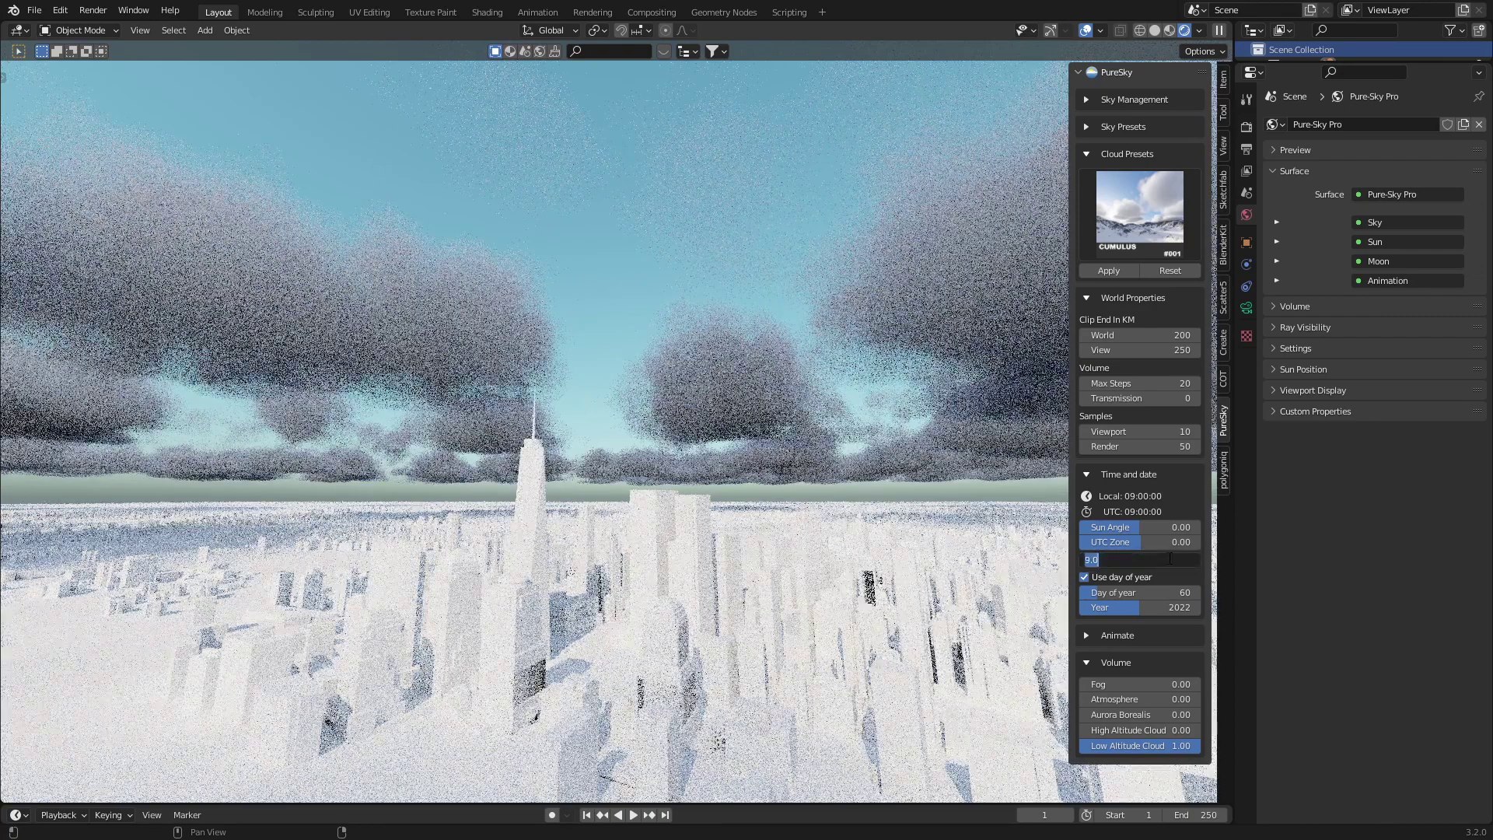
pyautogui.write('7')
pyautogui.press('Return')
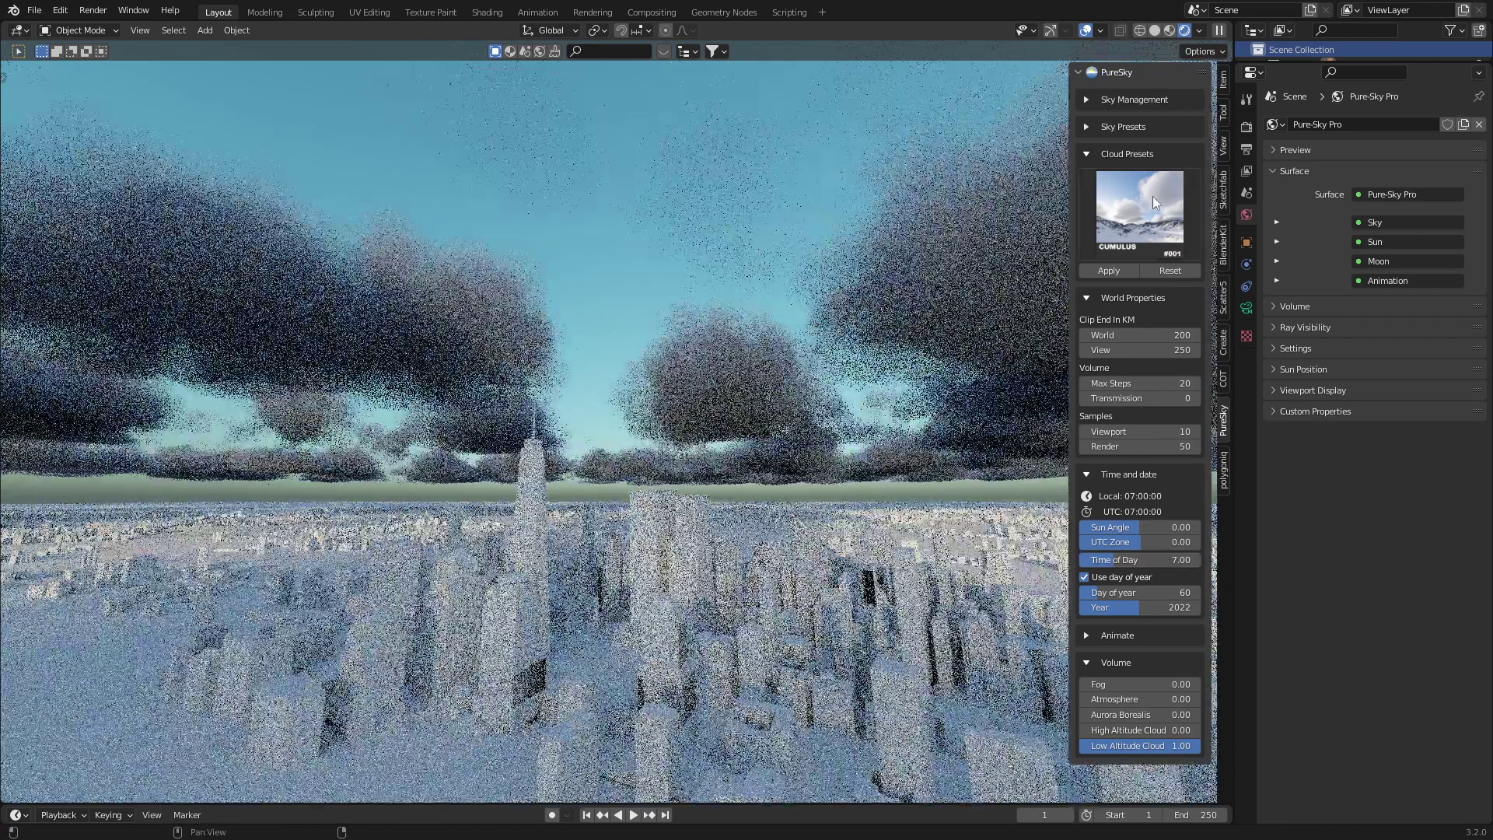
pyautogui.scroll(2, 535, 376)
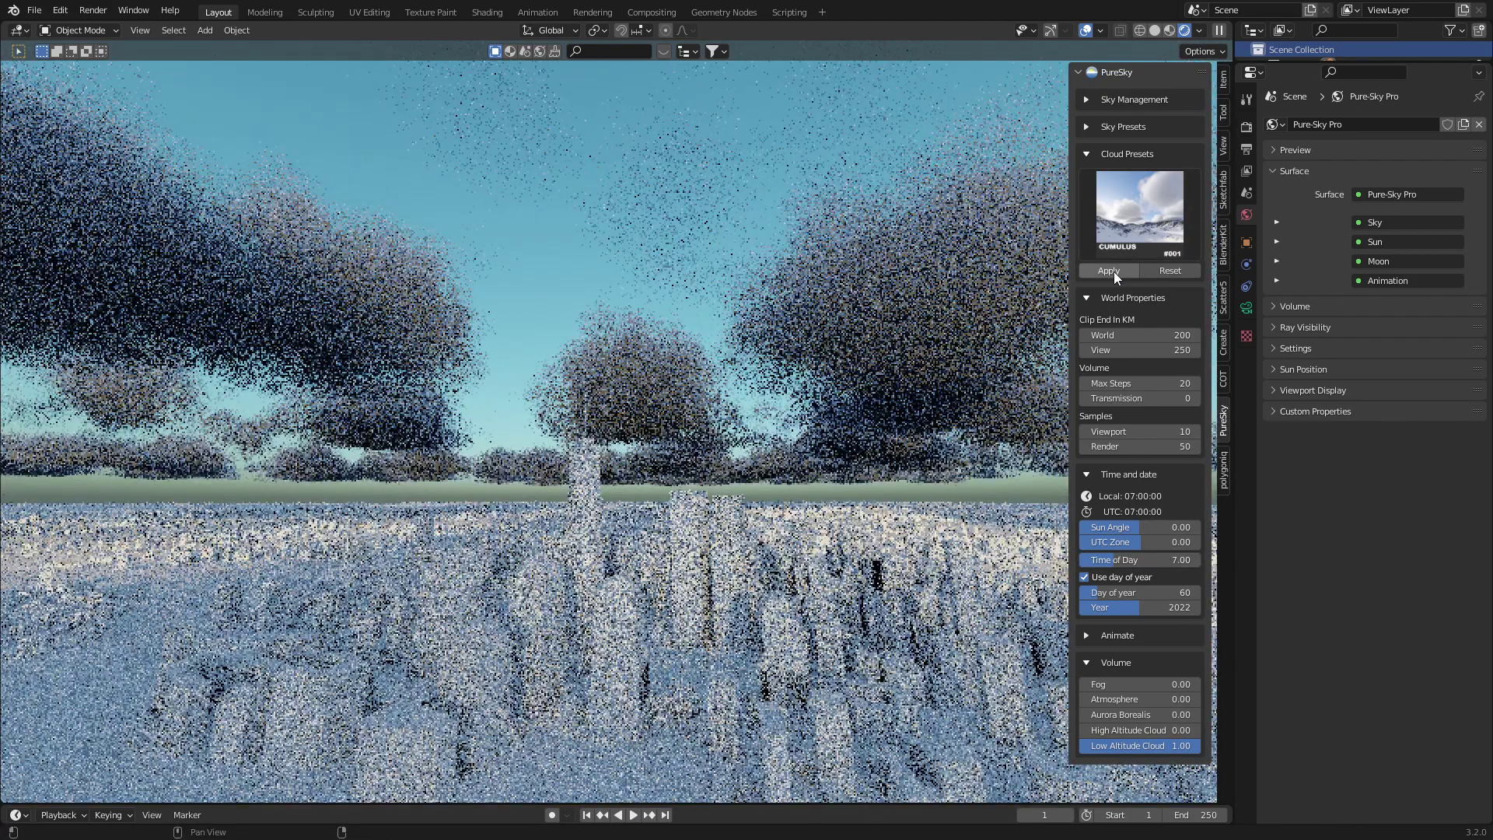
# - Apply the Cumulus cloud preset and raise Atmosphere to 1.00
pyautogui.click(1115, 272)
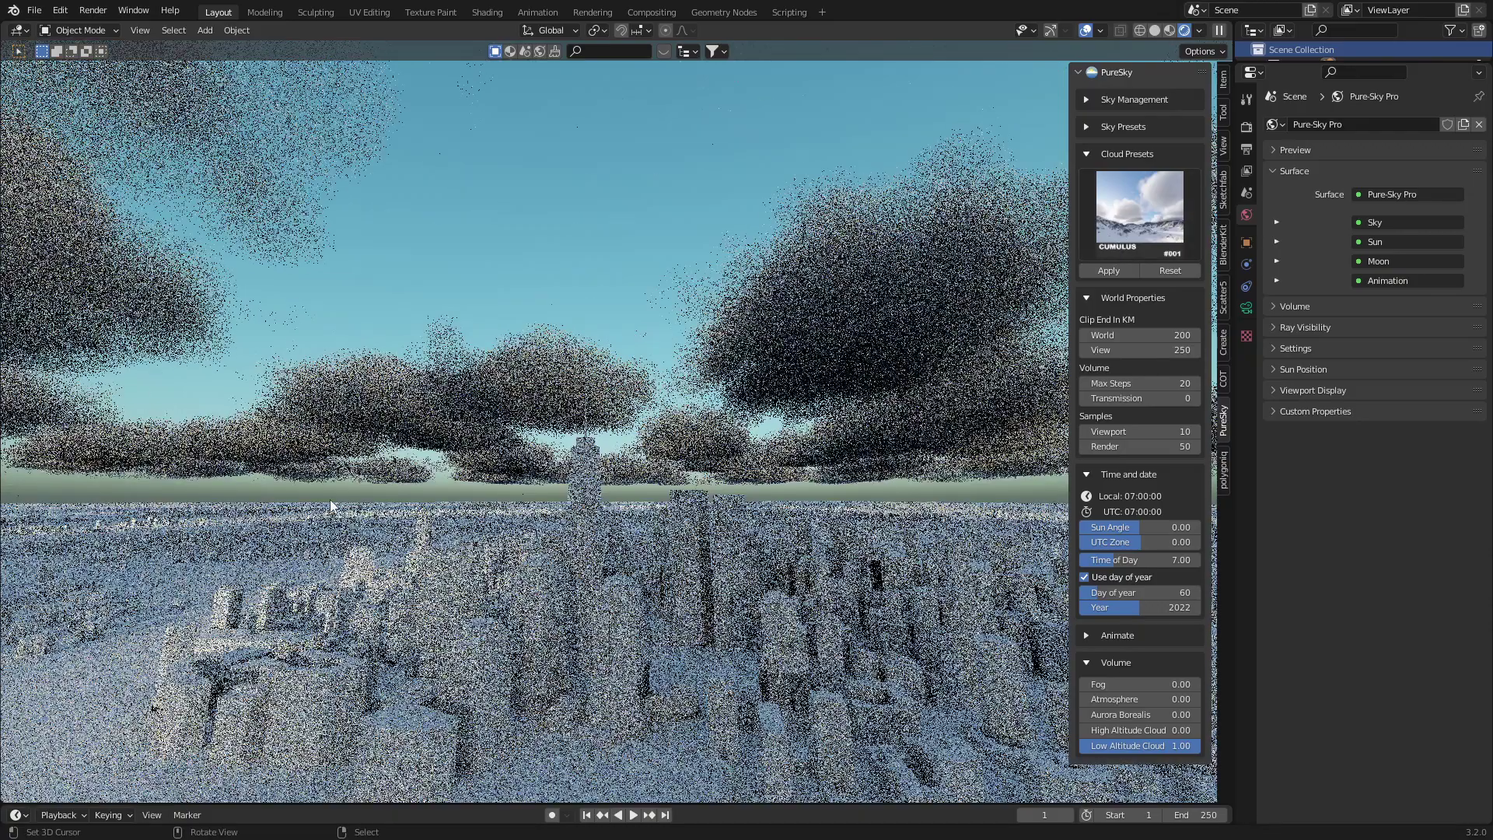
pyautogui.moveTo(332, 504); pyautogui.dragTo(726, 500, button='middle')
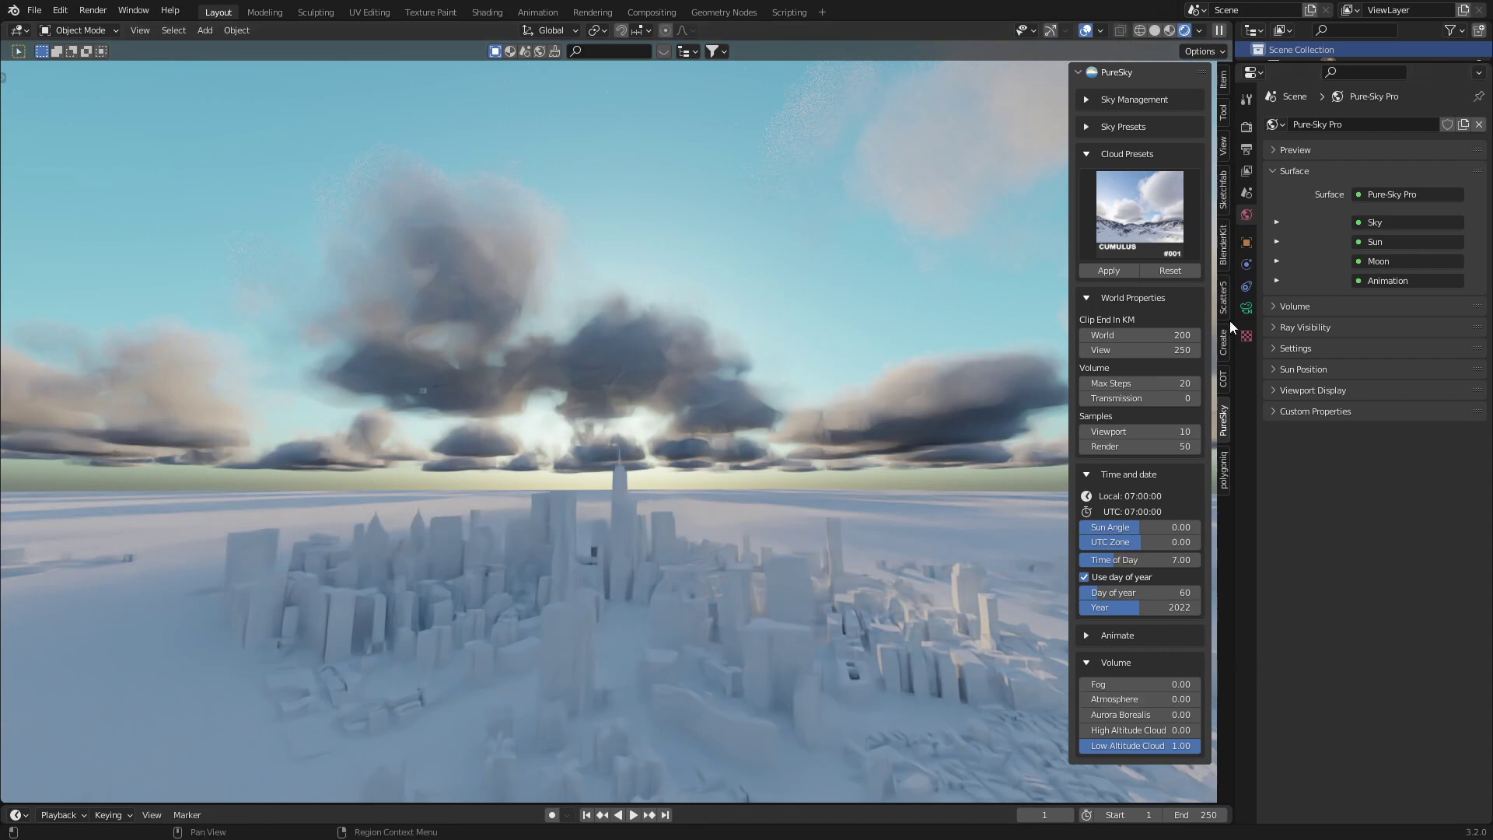
pyautogui.click(1088, 154)
pyautogui.click(1088, 127)
pyautogui.click(1134, 183)
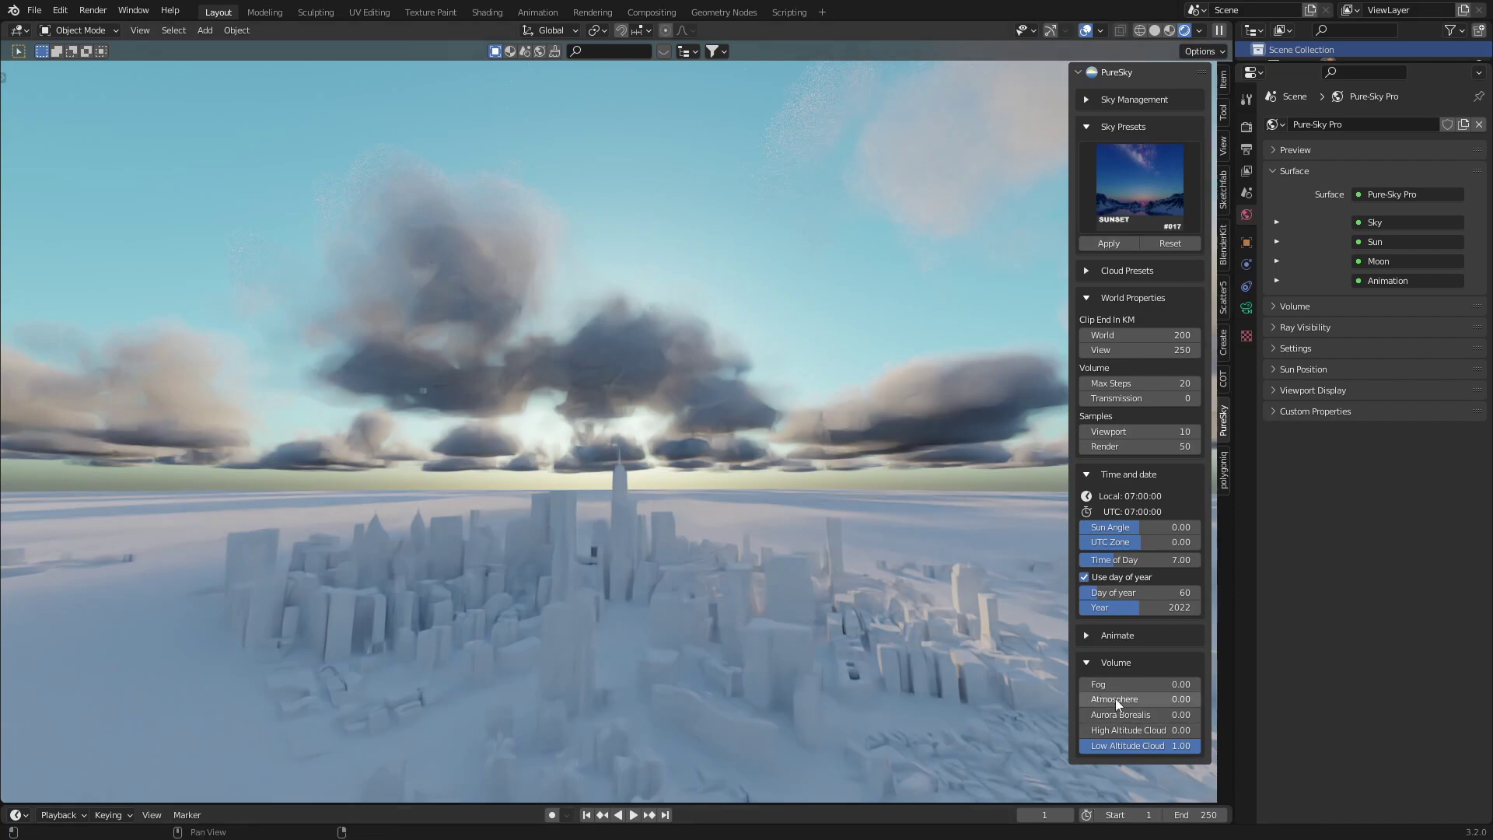
pyautogui.moveTo(1116, 699); pyautogui.dragTo(1203, 700)
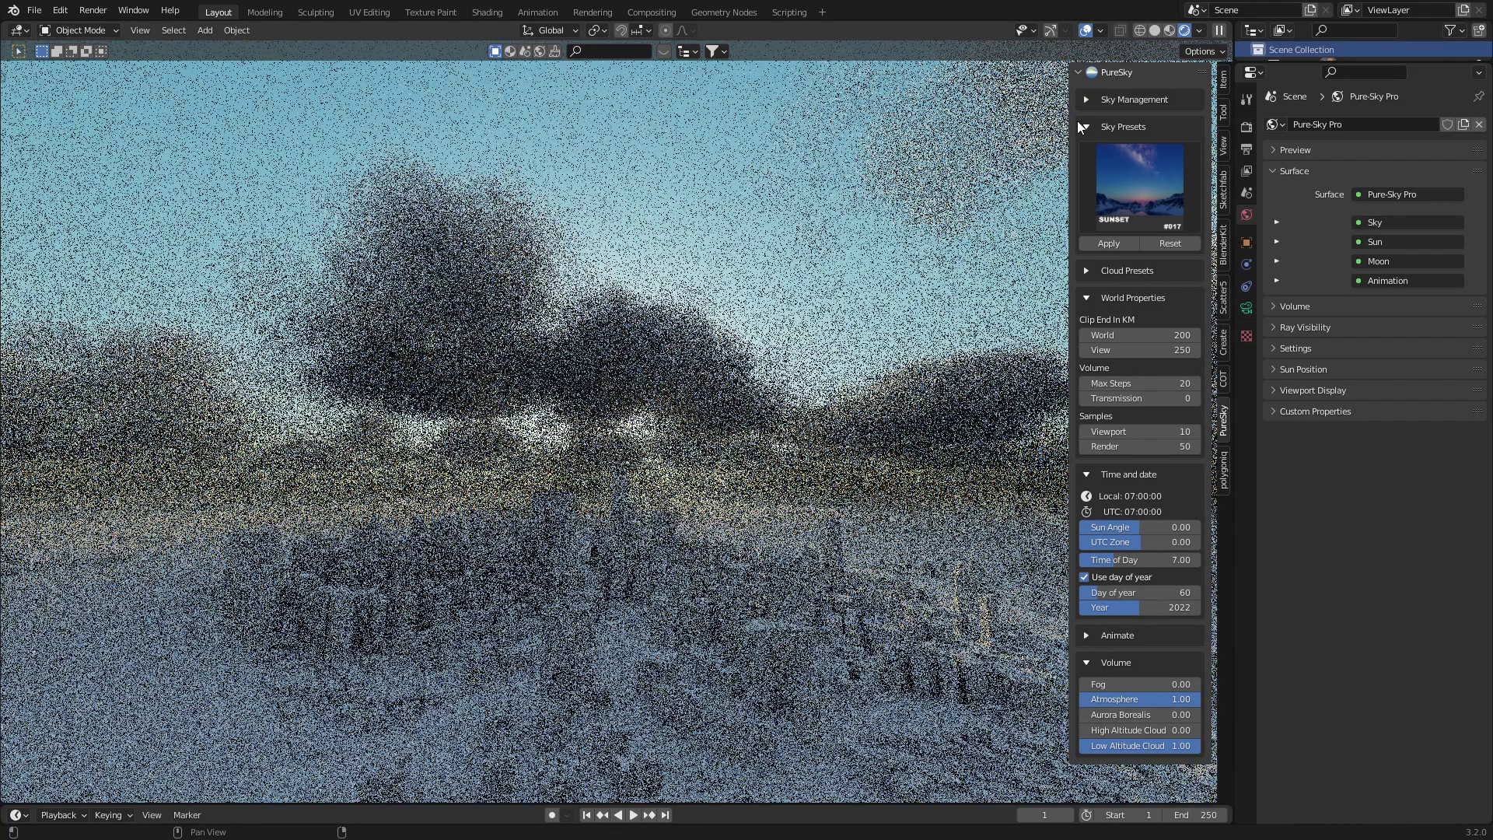
pyautogui.click(1088, 127)
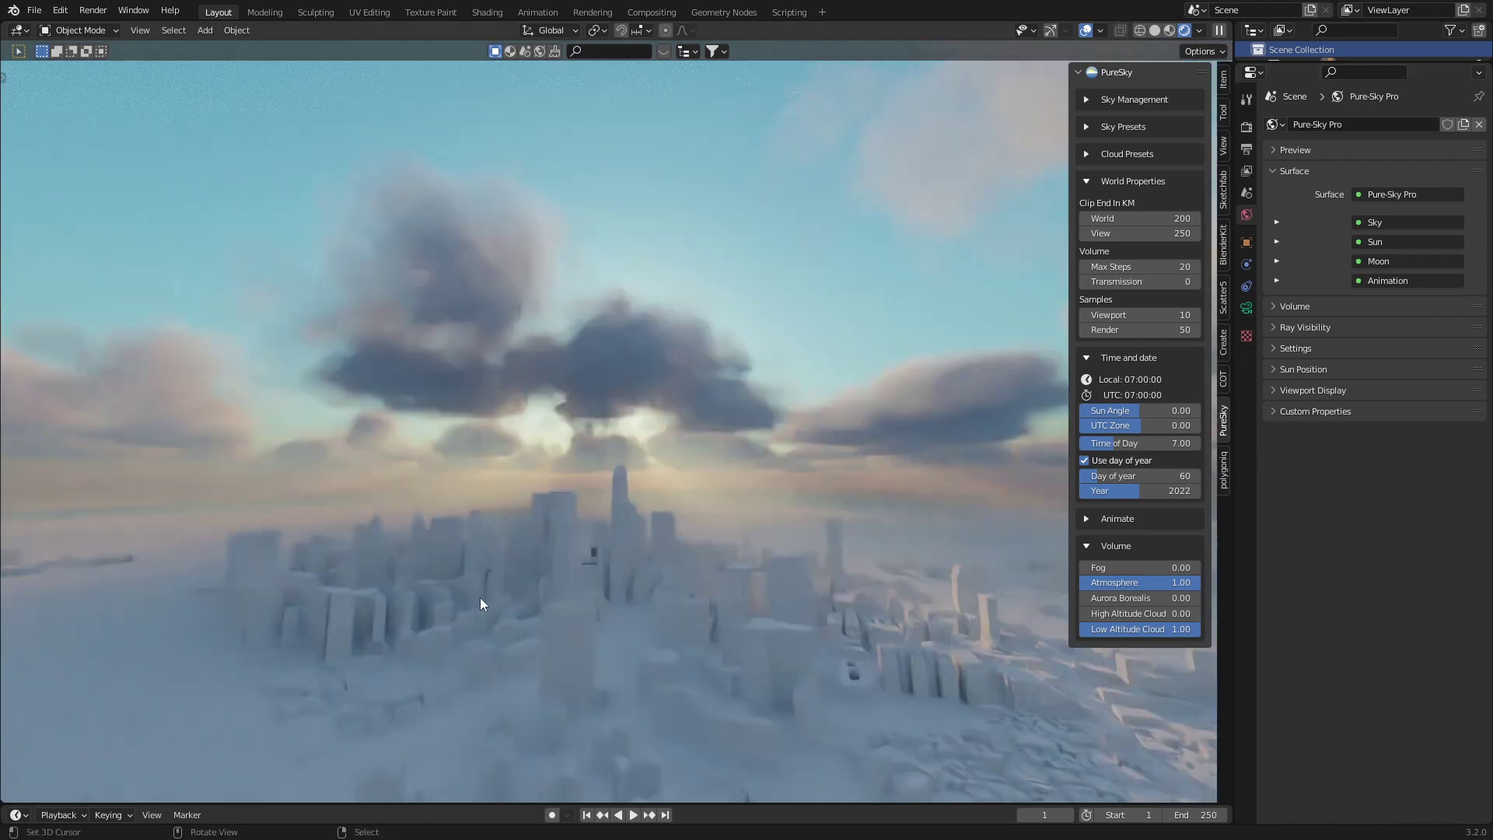
# - Lower volume Max Steps to 10
pyautogui.moveTo(568, 597); pyautogui.dragTo(623, 597, button='middle')
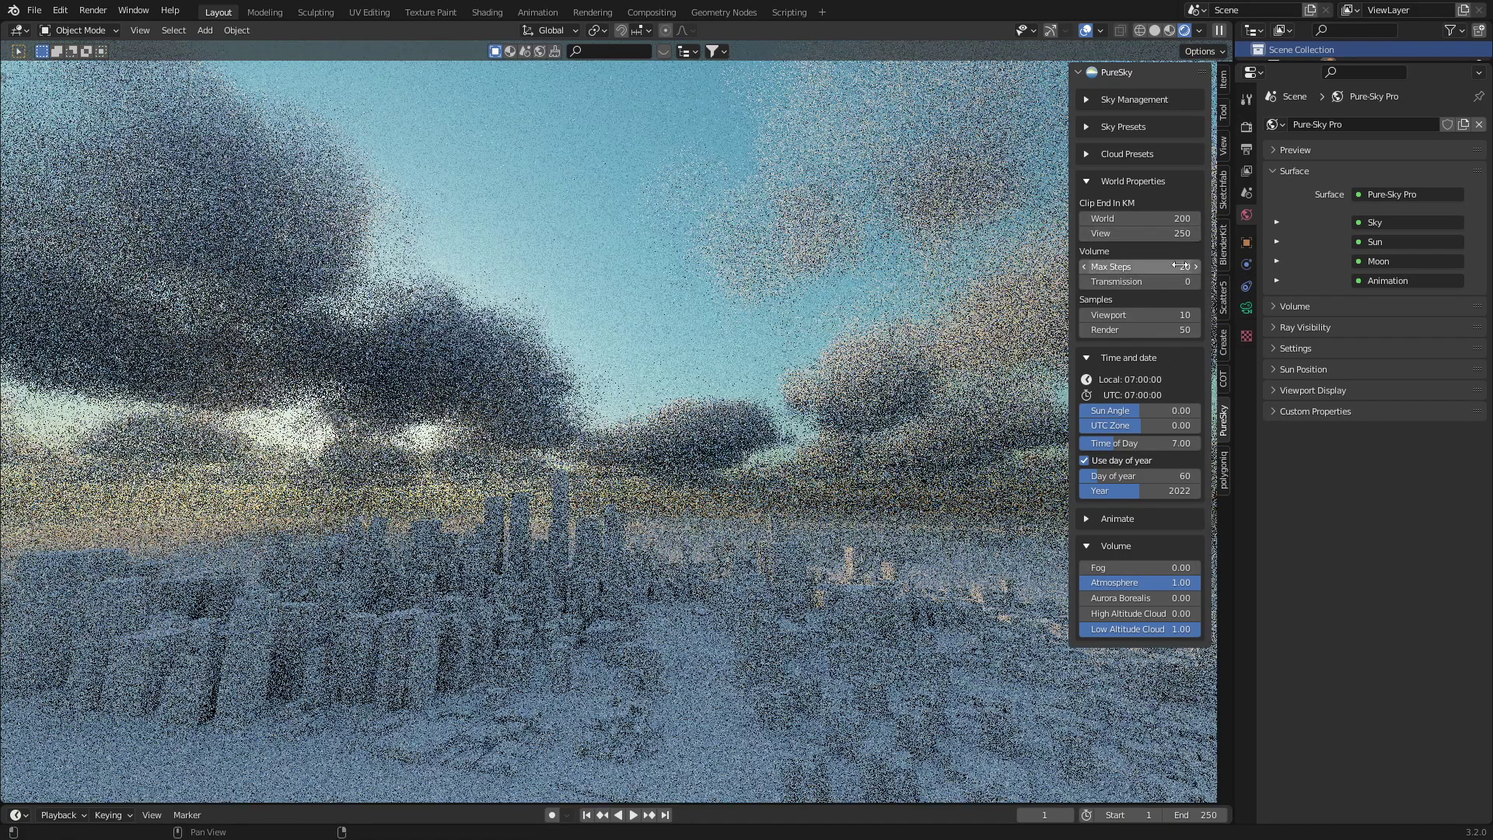
pyautogui.click(1138, 266)
pyautogui.write('40')
pyautogui.press('Return')
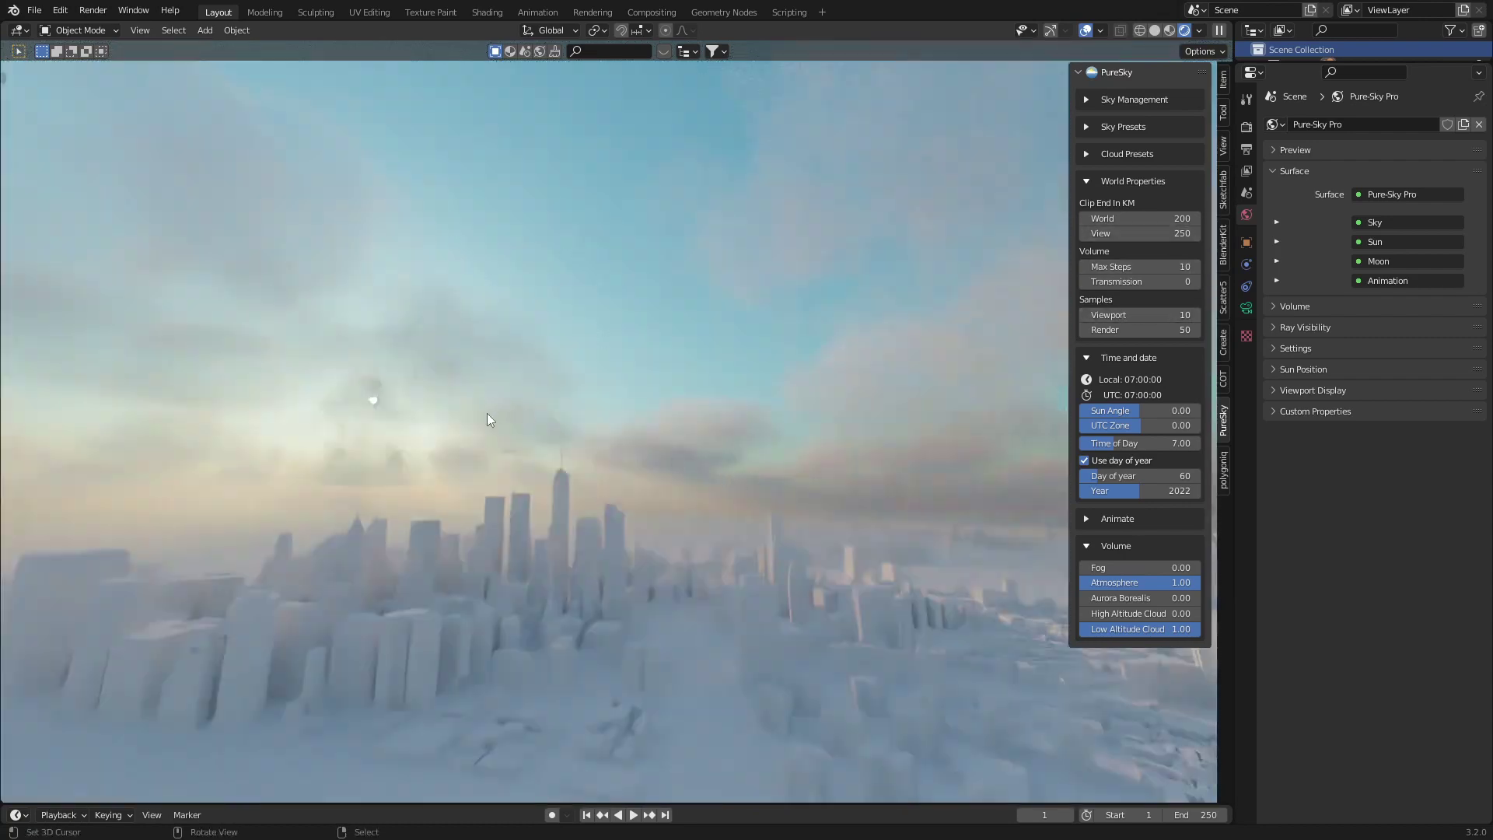
pyautogui.moveTo(770, 493); pyautogui.dragTo(831, 434, button='middle')
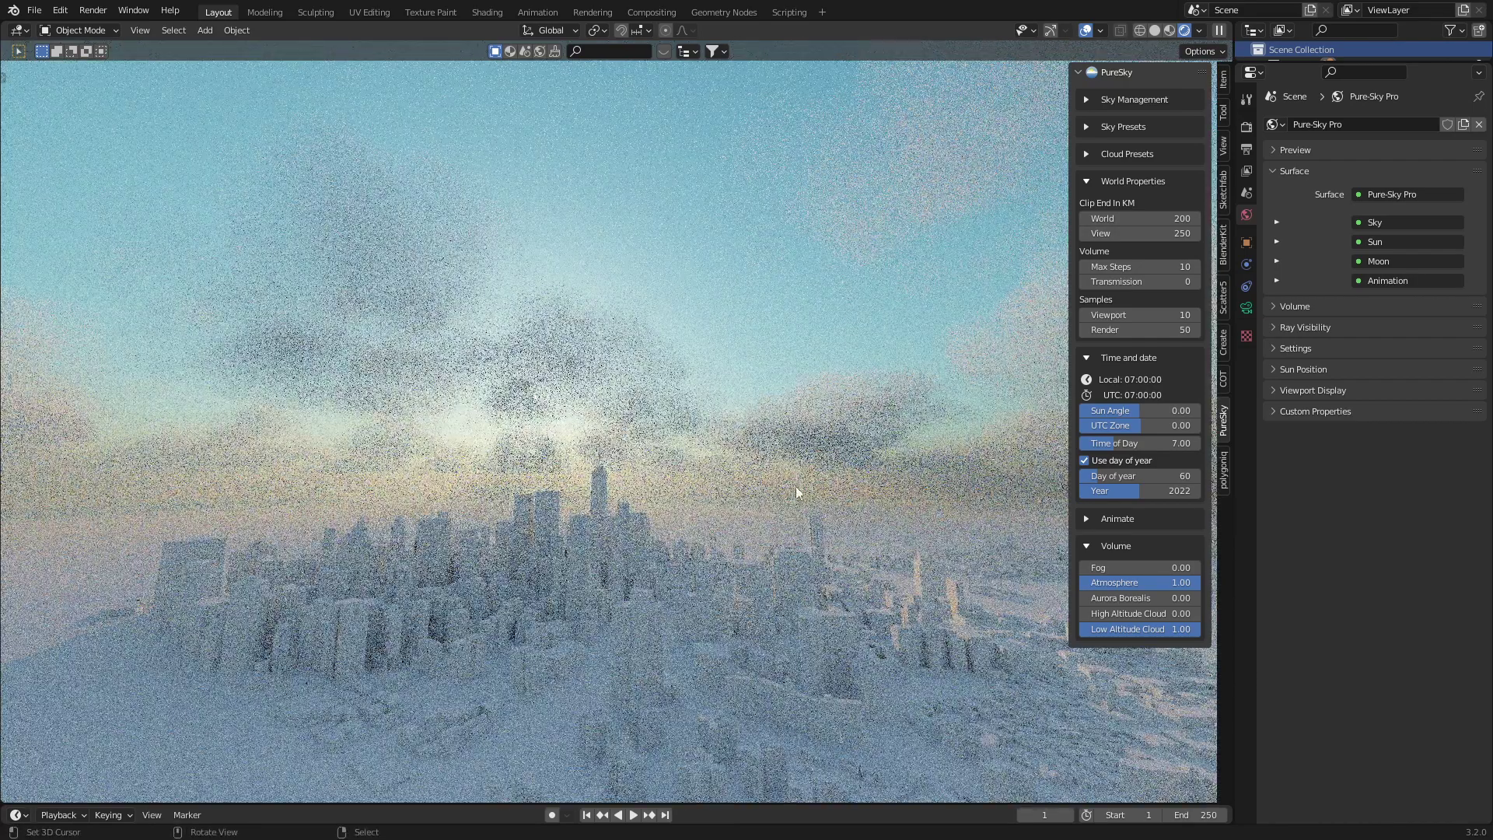
# - Enter volume Max Steps 50, Transmission 1 and Atmosphere 0.50 in PureSky
pyautogui.doubleClick(1137, 266)
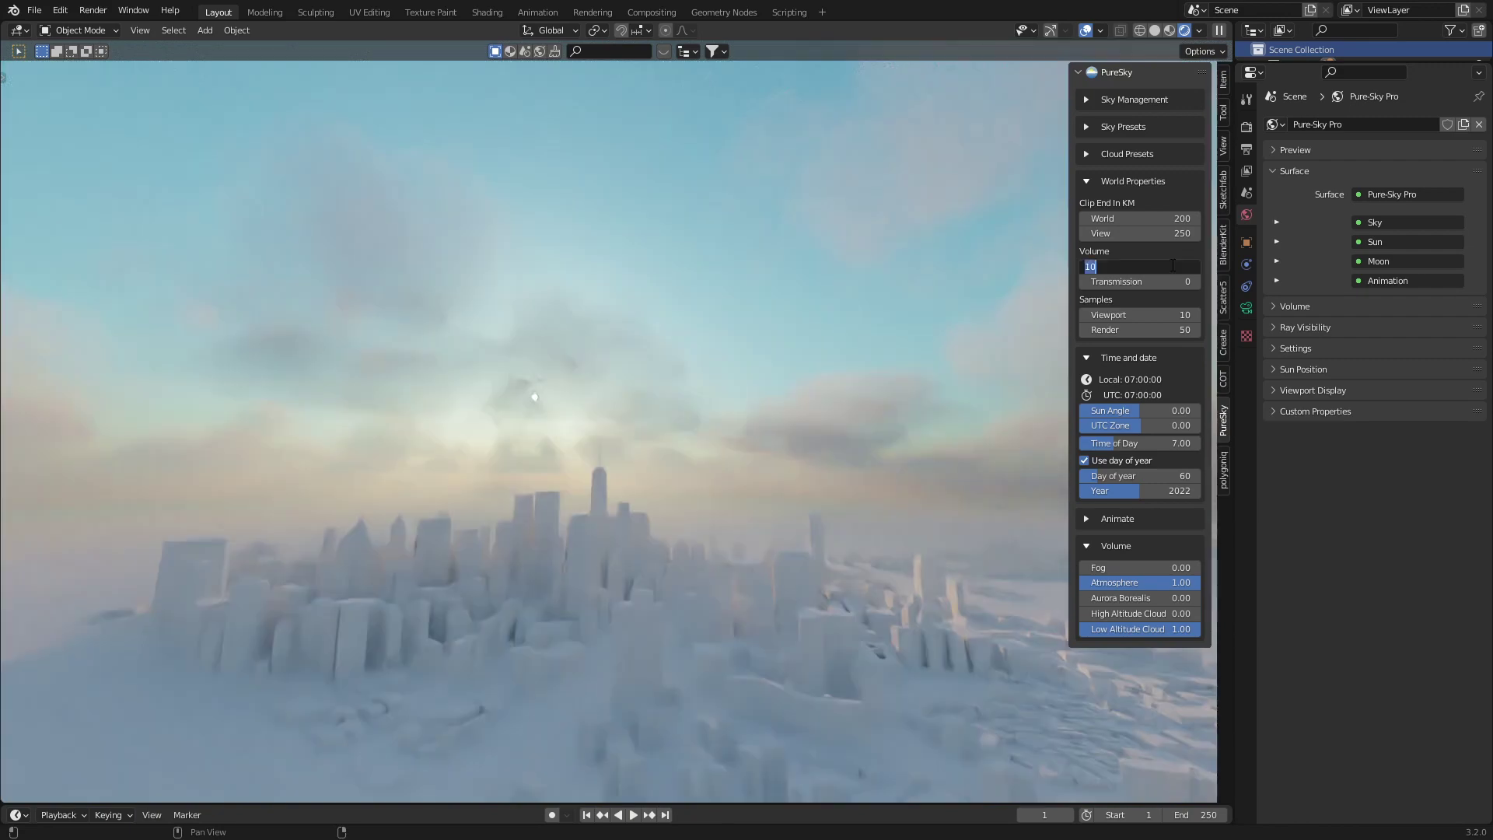
pyautogui.write('50')
pyautogui.press('Return')
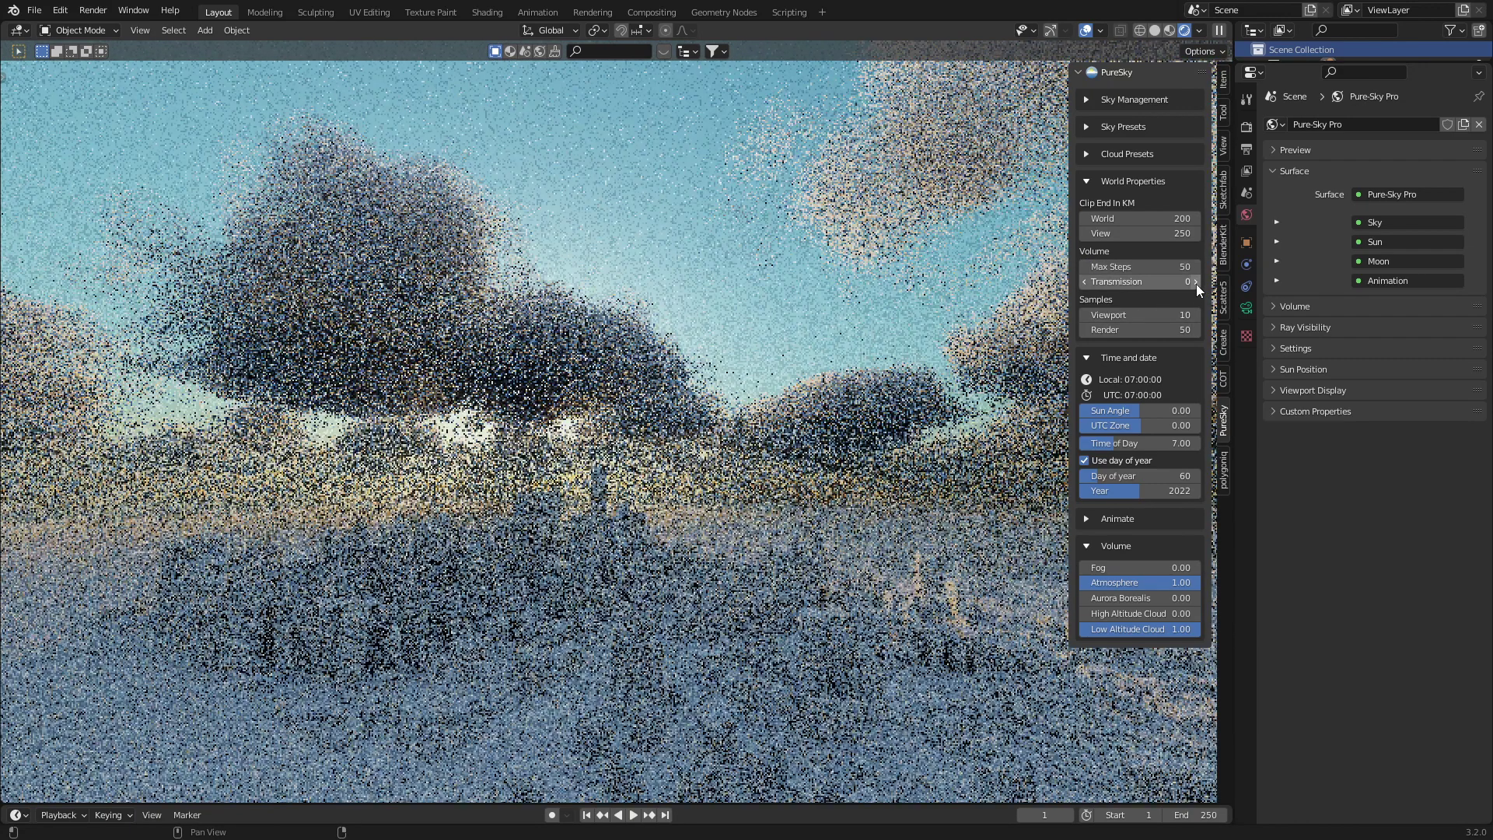
pyautogui.click(1195, 283)
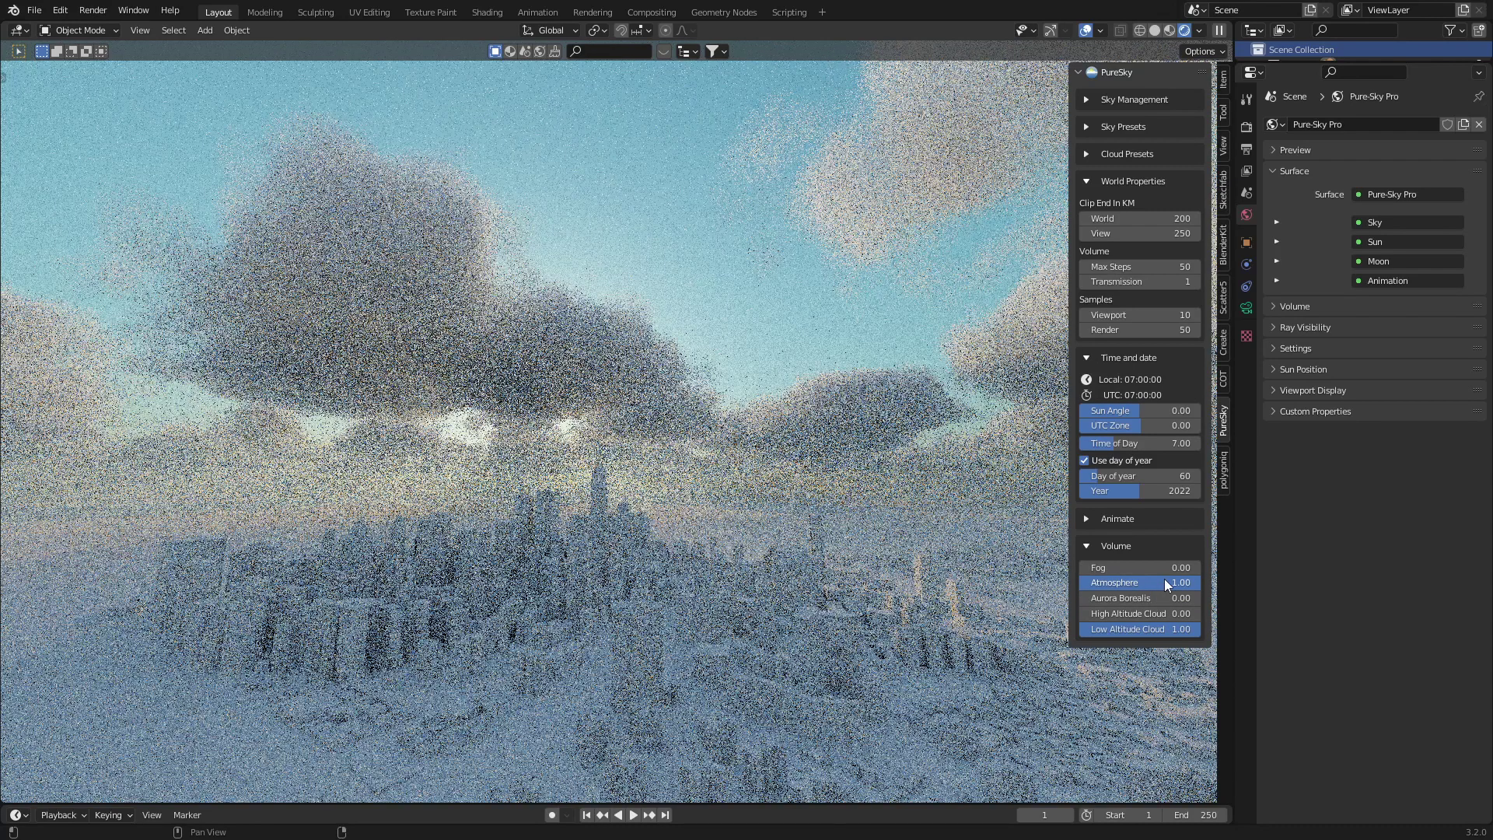
pyautogui.doubleClick(1164, 579)
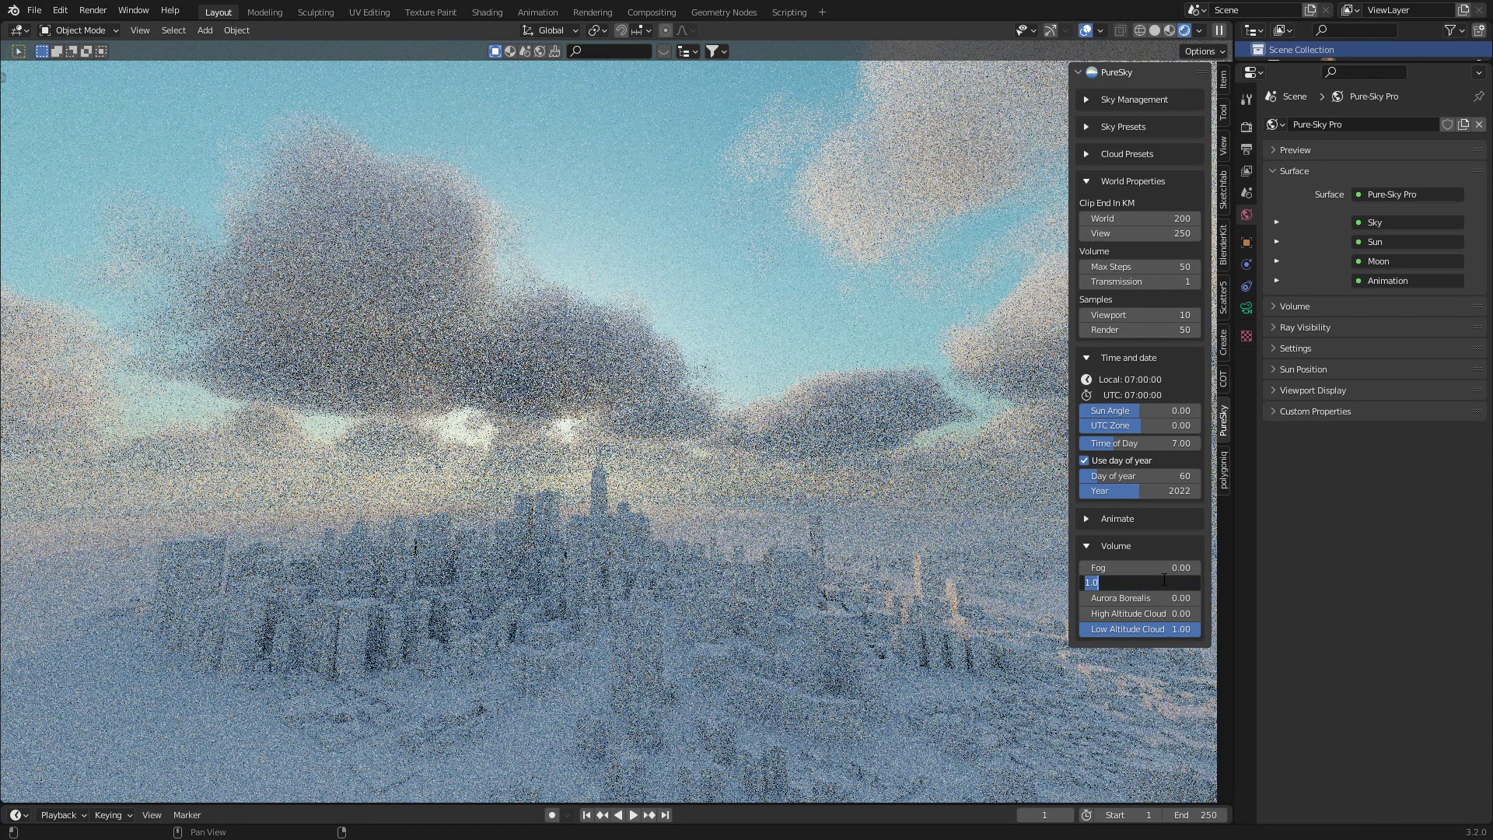
pyautogui.press('BackSpace')
pyautogui.write('.5')
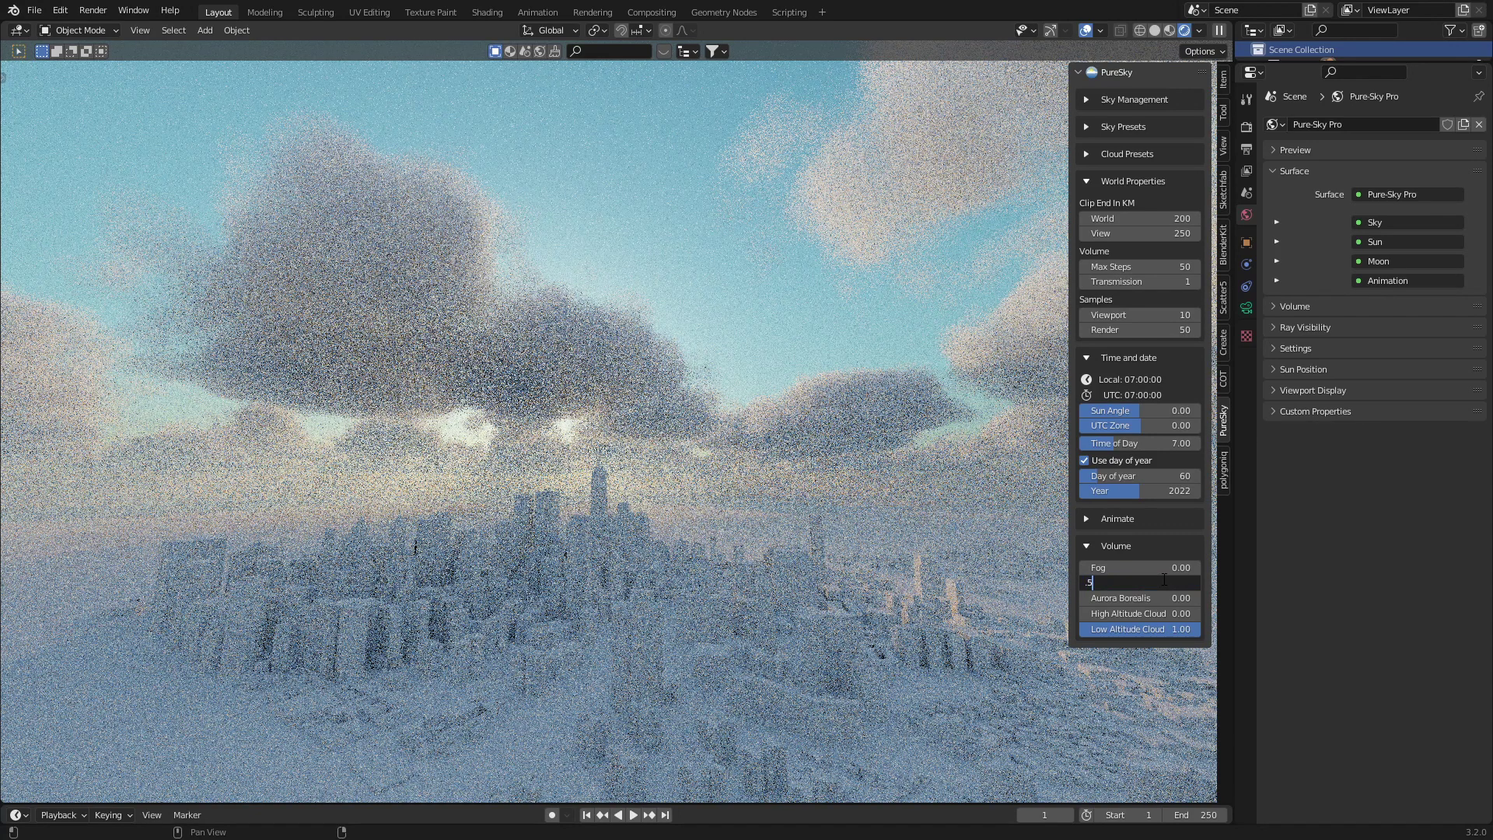
pyautogui.write('0.5')
pyautogui.press('Return')
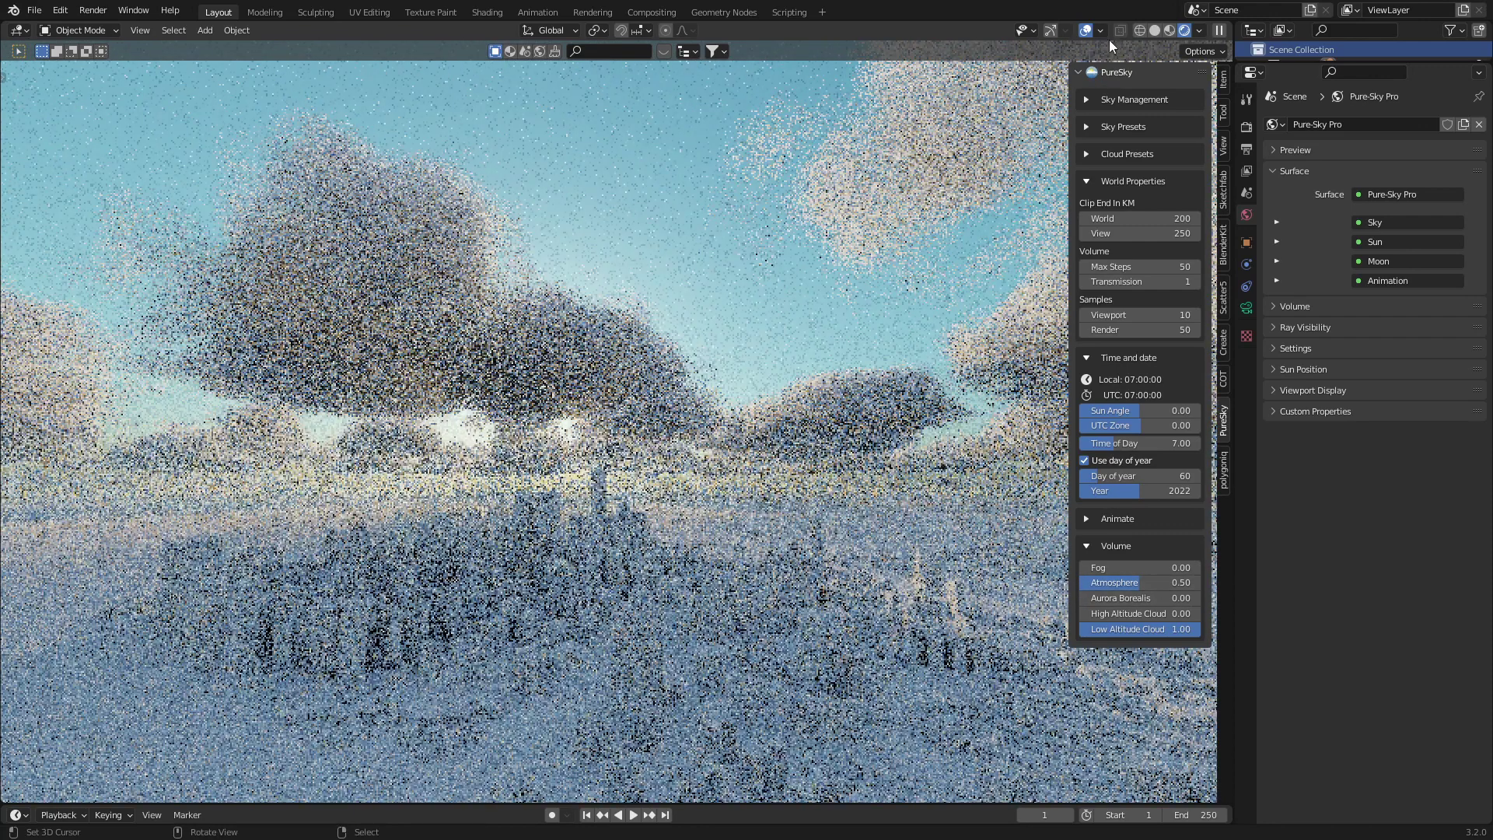
# - Switch to solid shading and reset the Sunset sky preset to its defaults
pyautogui.click(1156, 30)
pyautogui.click(1087, 181)
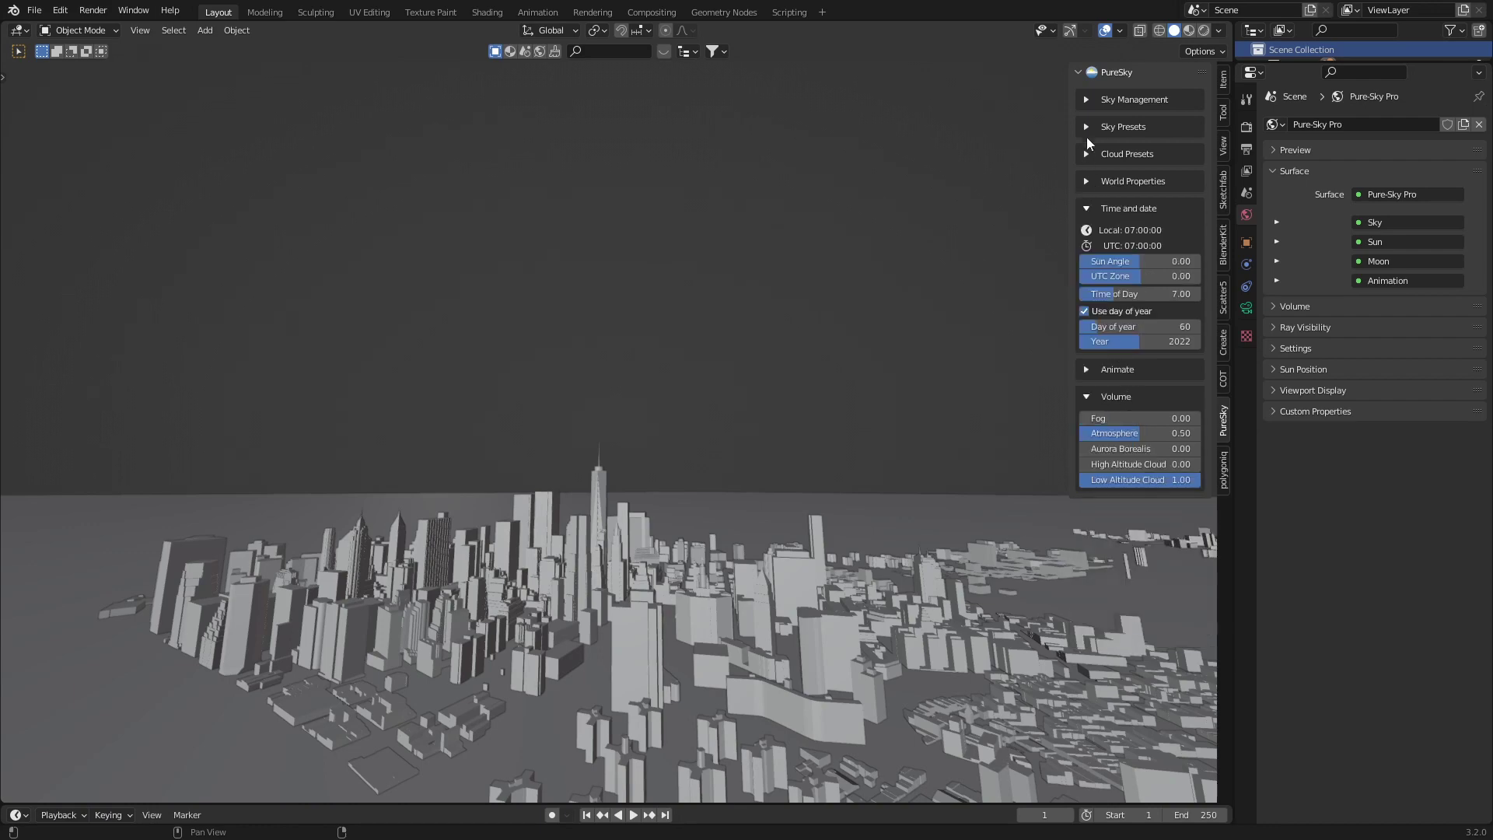
pyautogui.click(1087, 126)
pyautogui.click(1142, 186)
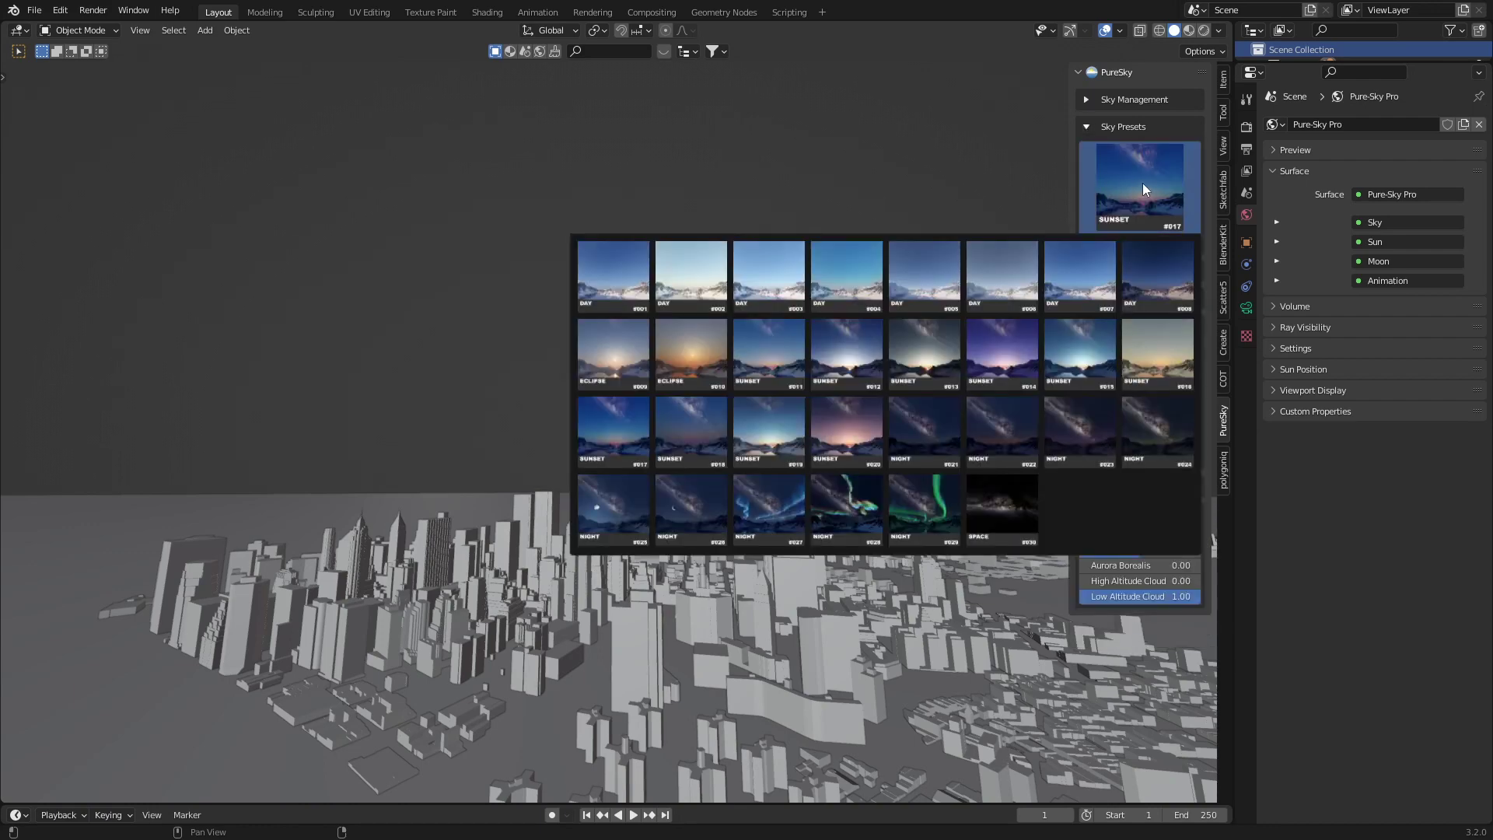
pyautogui.click(1150, 218)
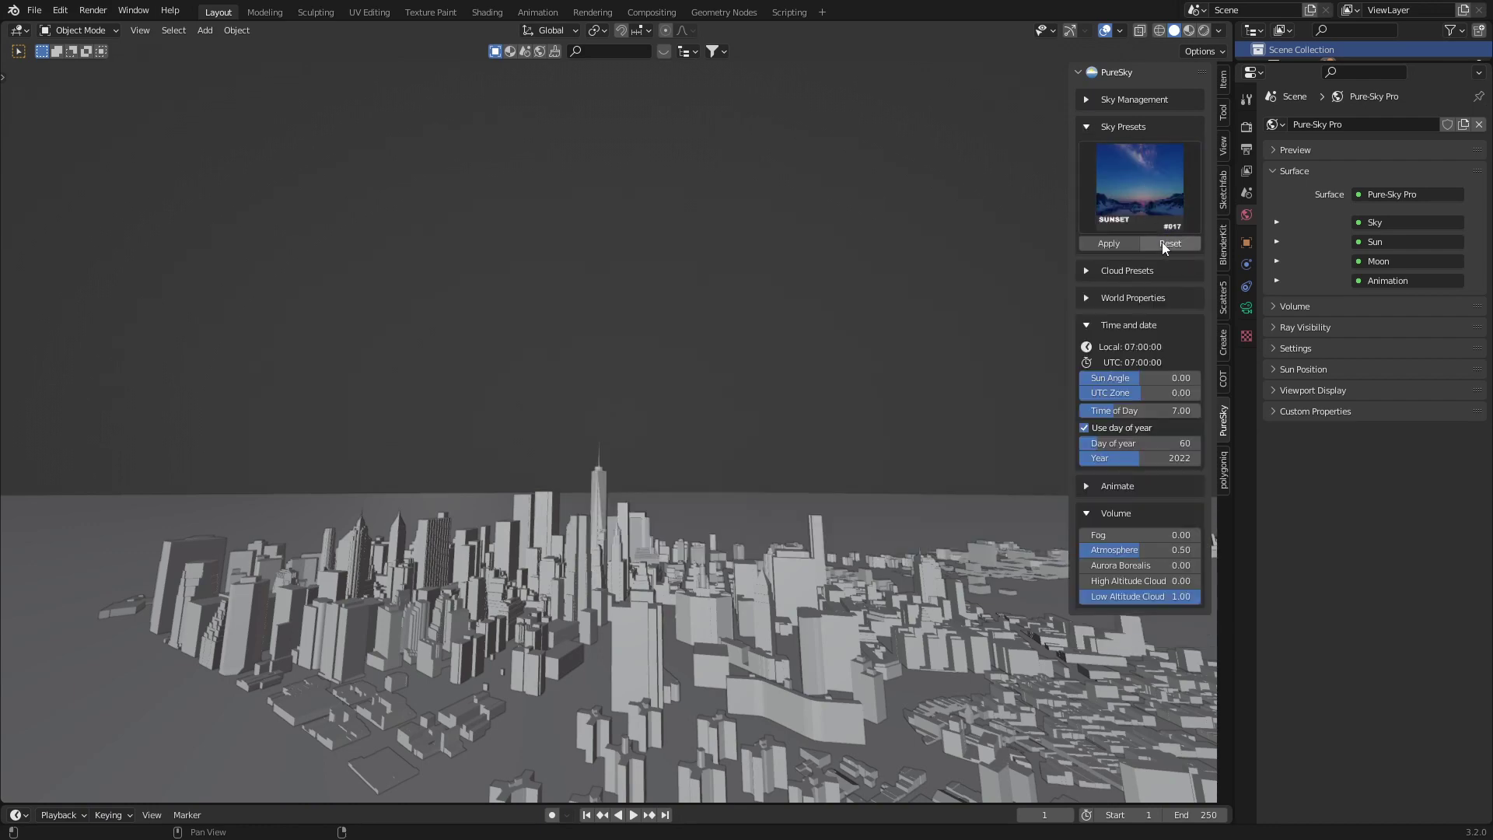
pyautogui.click(1163, 243)
# - Set Atmosphere to 0.50, return to rendered view, and set Max Steps to 20
pyautogui.doubleClick(1147, 549)
pyautogui.write('.5')
pyautogui.press('Return')
pyautogui.press('z')
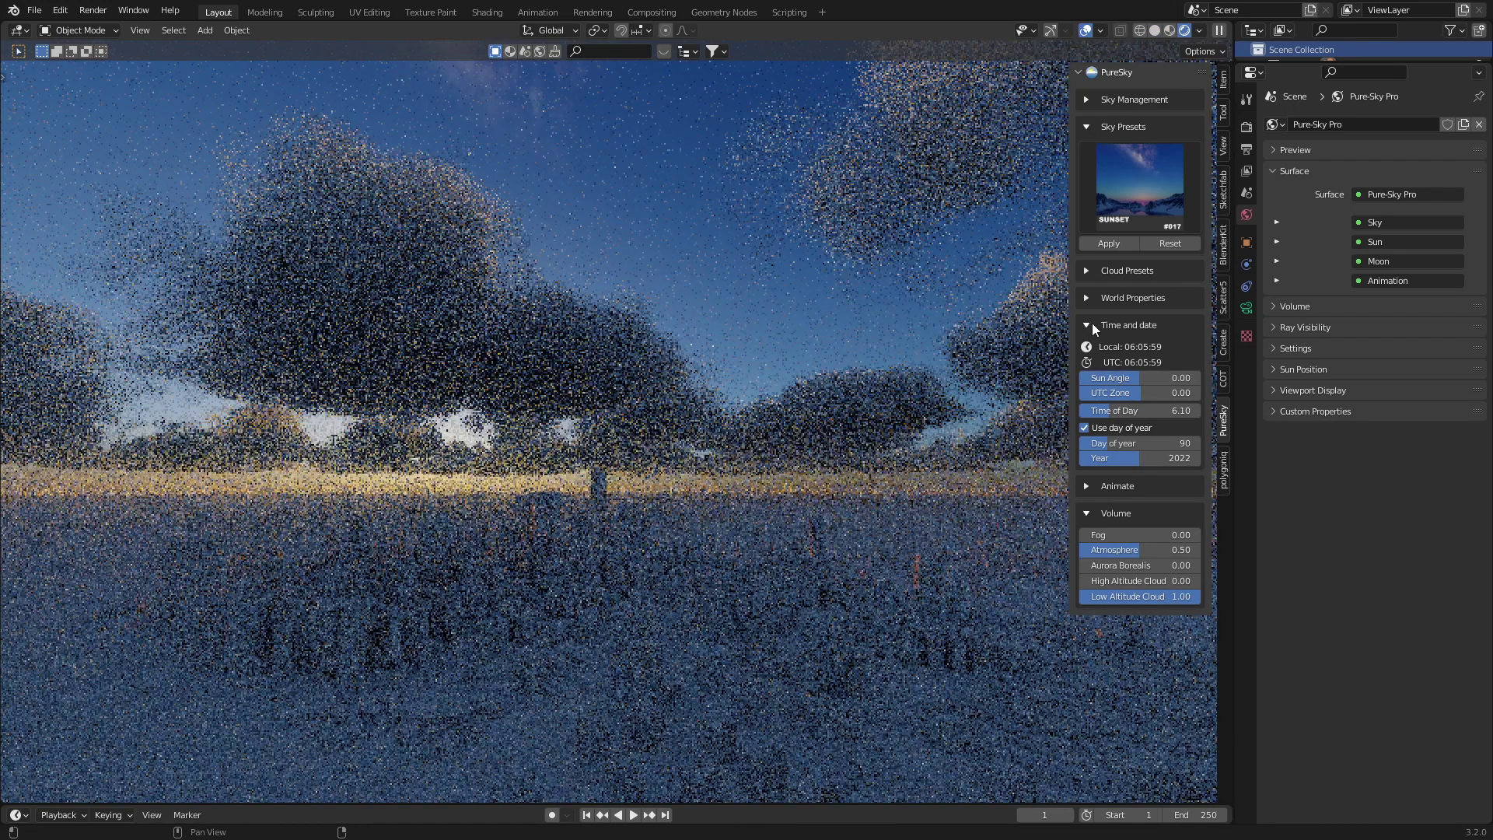
pyautogui.click(1092, 323)
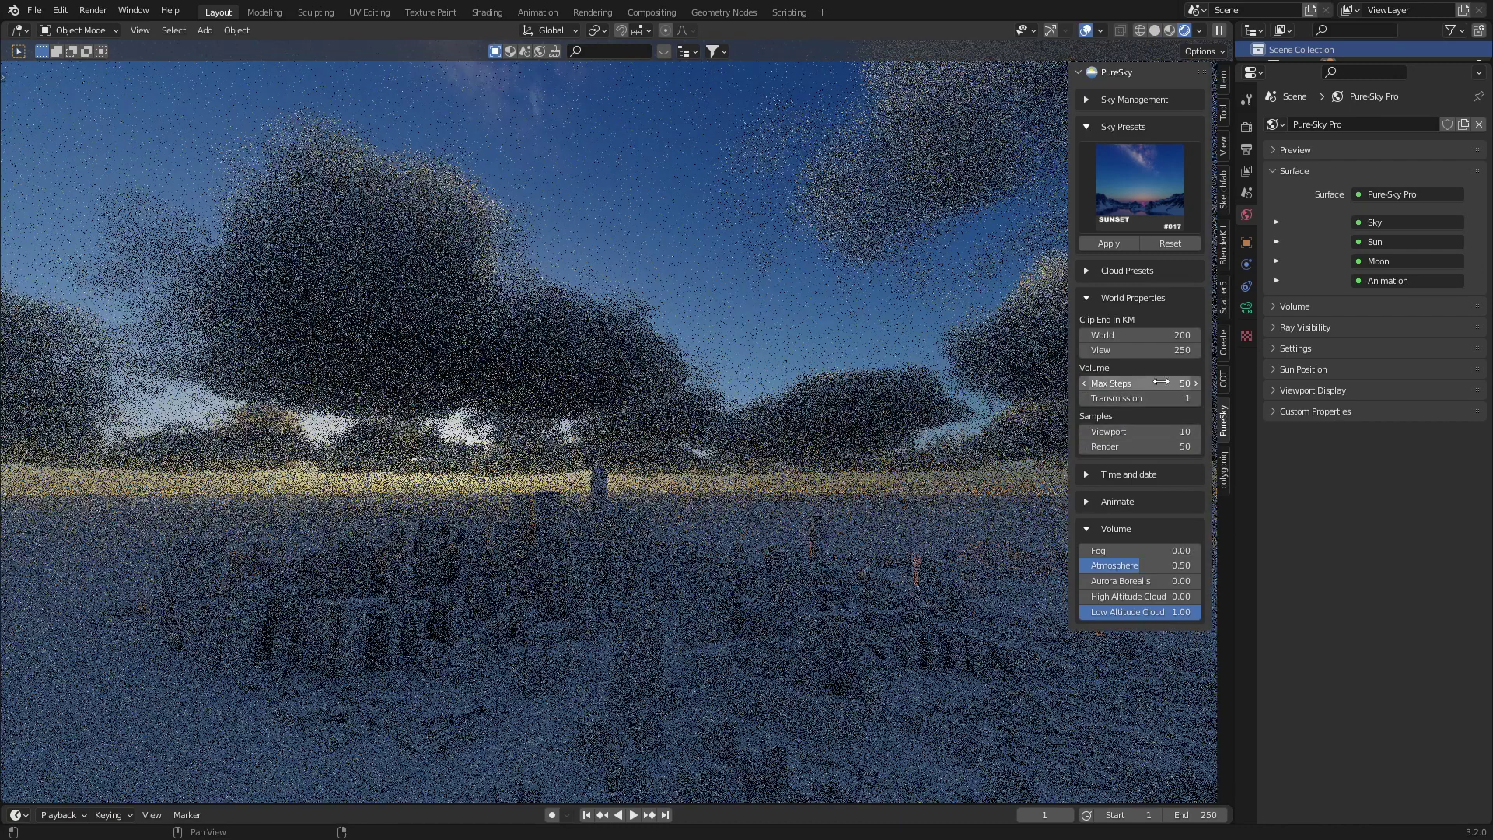
pyautogui.click(1164, 382)
pyautogui.write('20')
pyautogui.press('Return')
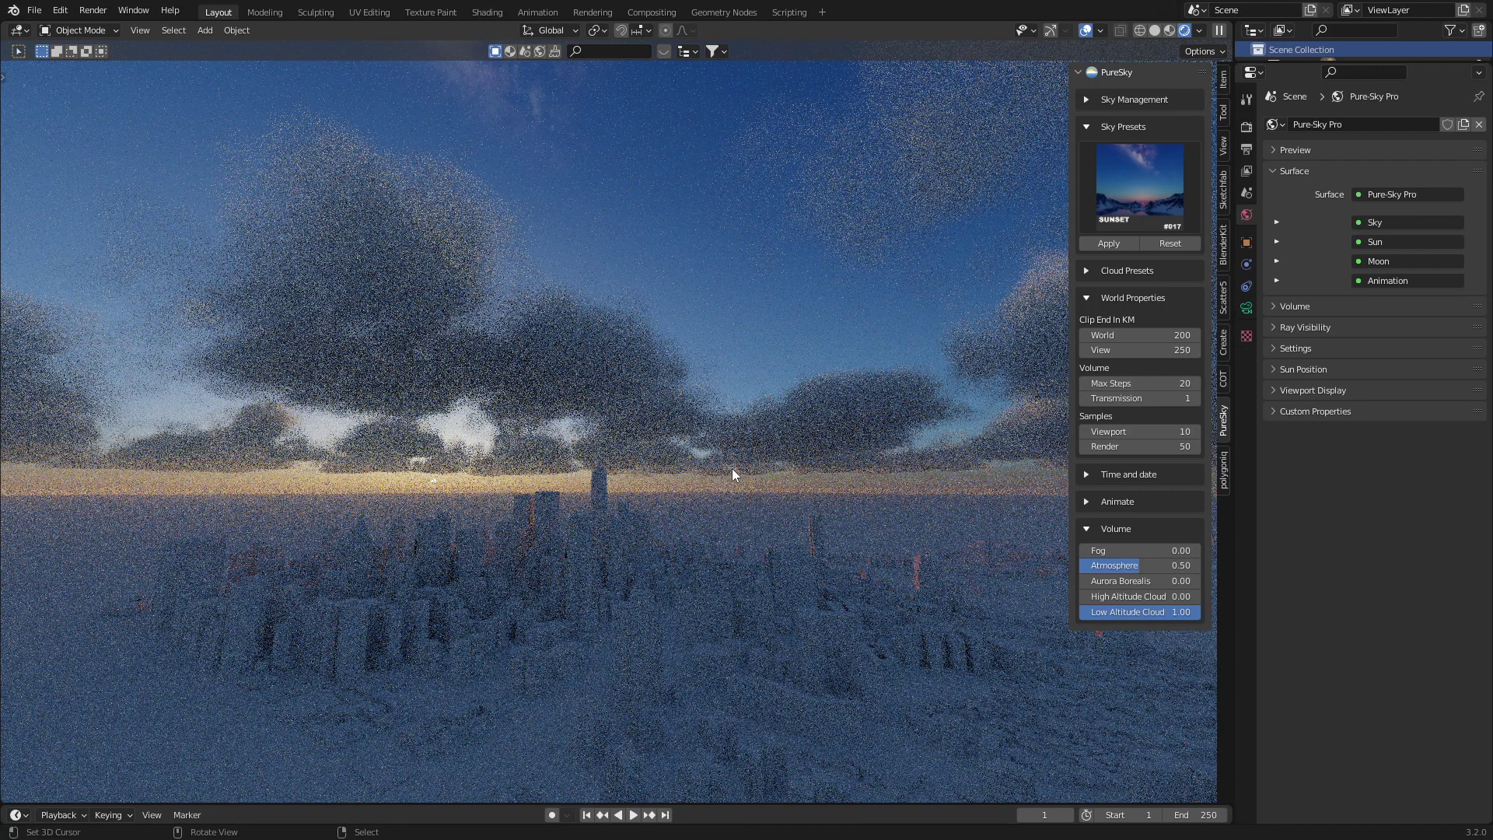
# - Set the Low Altitude Clouds Coverage to 0.65
pyautogui.click(1286, 307)
pyautogui.click(1285, 173)
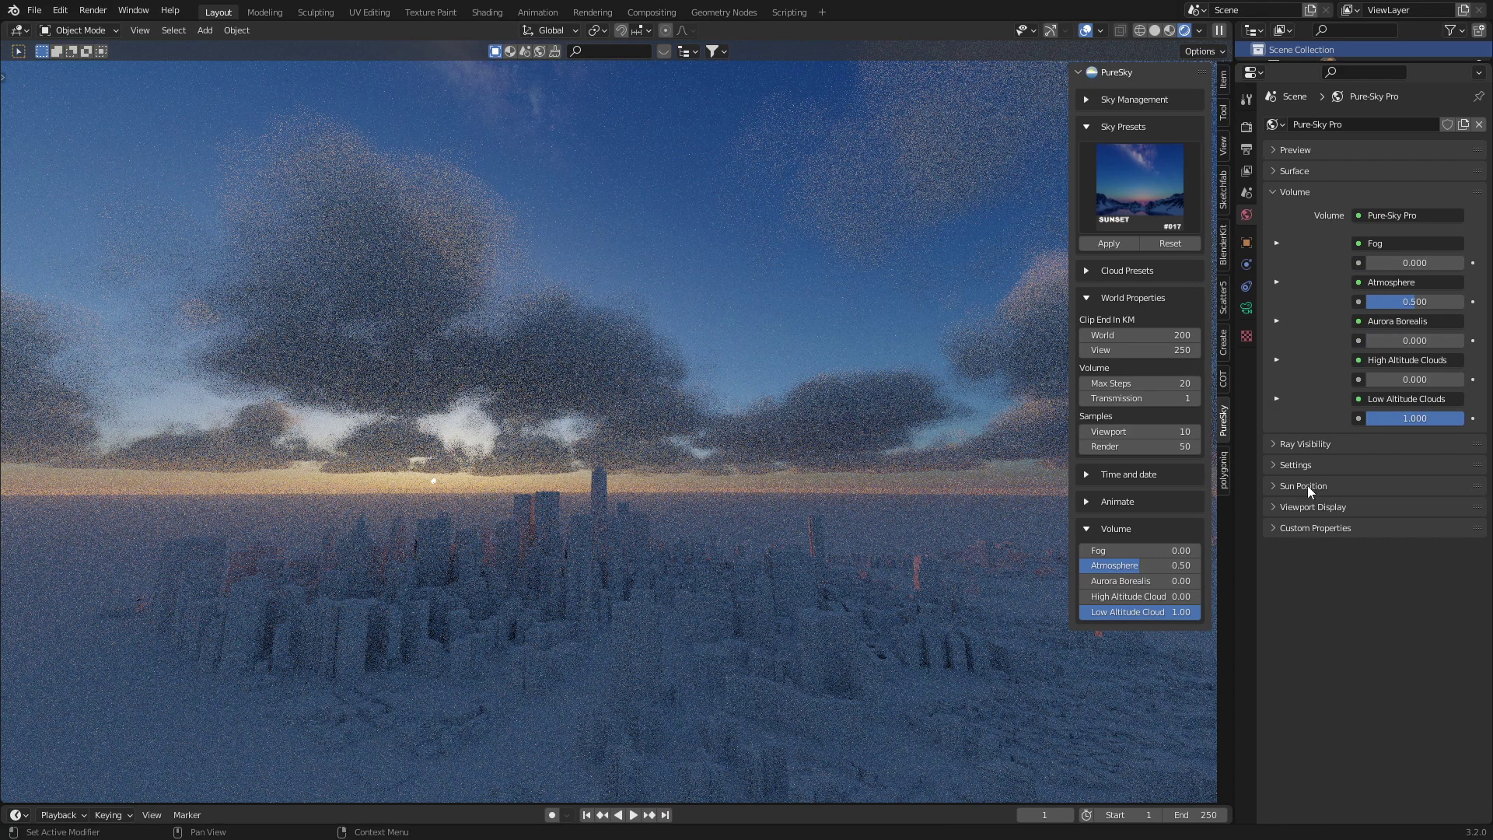
pyautogui.click(1276, 399)
pyautogui.scroll(-5, 1387, 503)
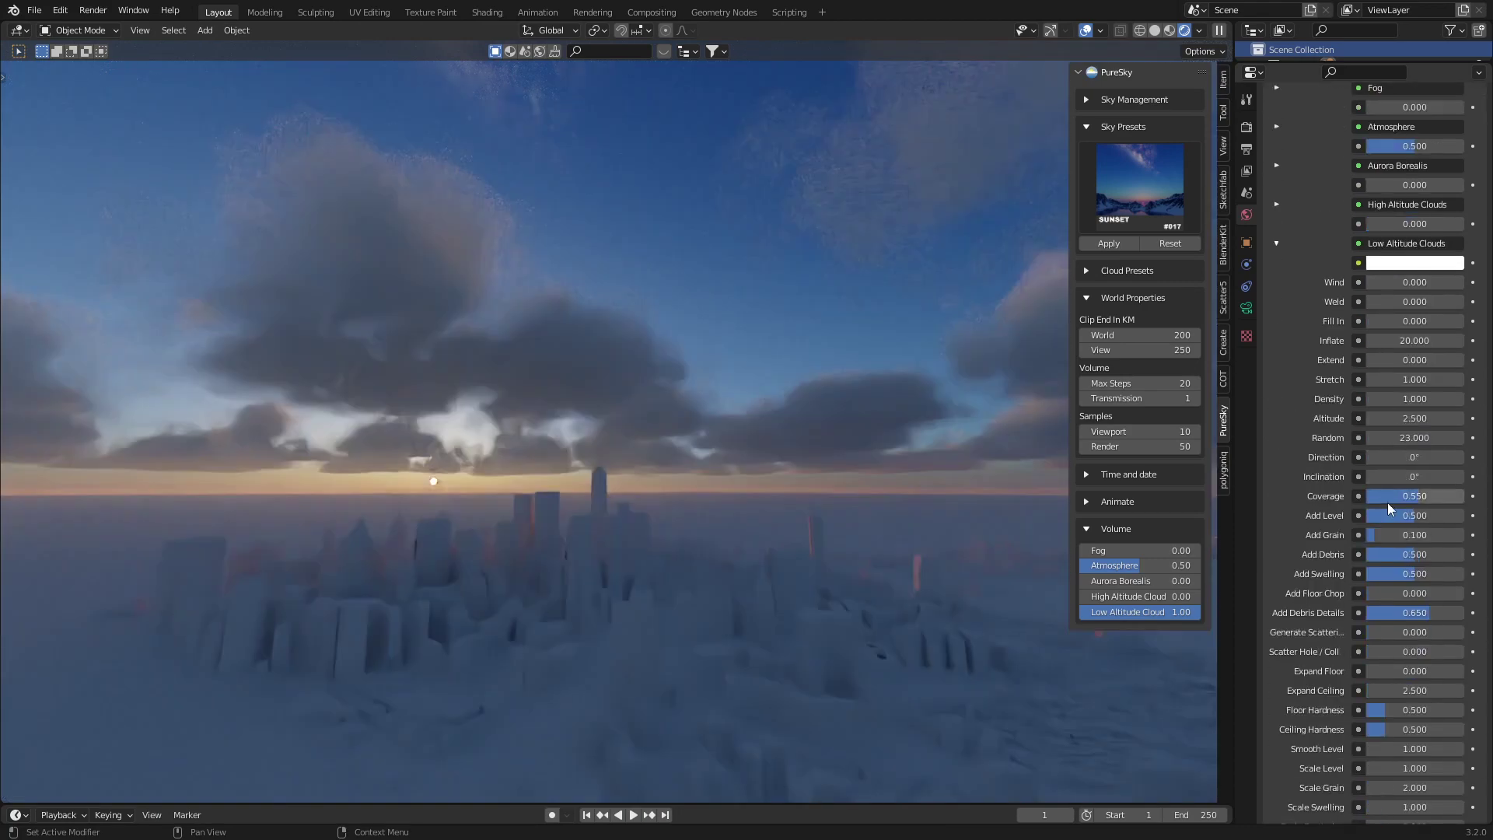
pyautogui.scroll(-5, 1378, 525)
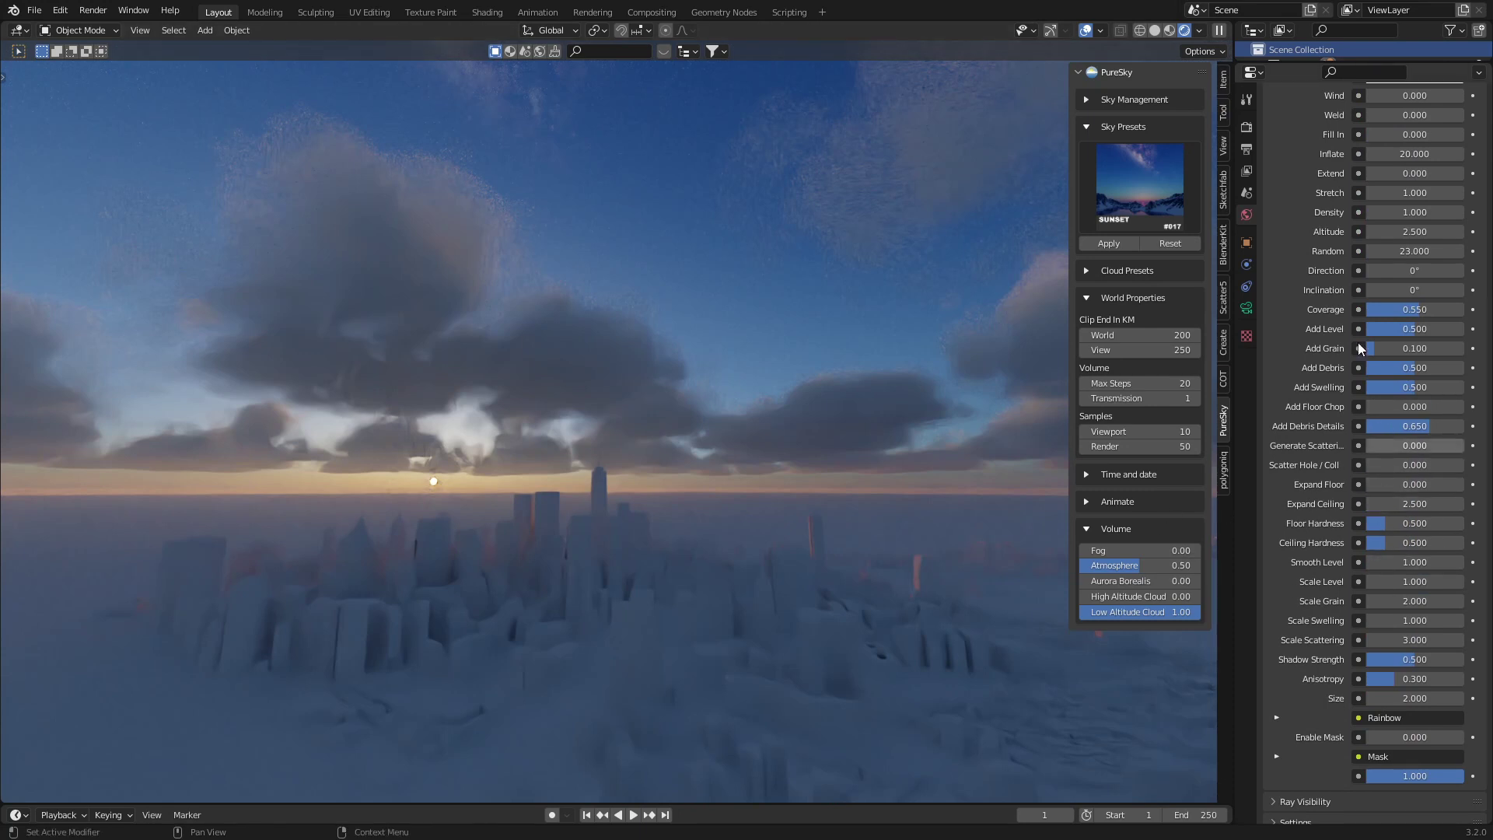
pyautogui.scroll(4, 1365, 386)
pyautogui.scroll(1, 1390, 466)
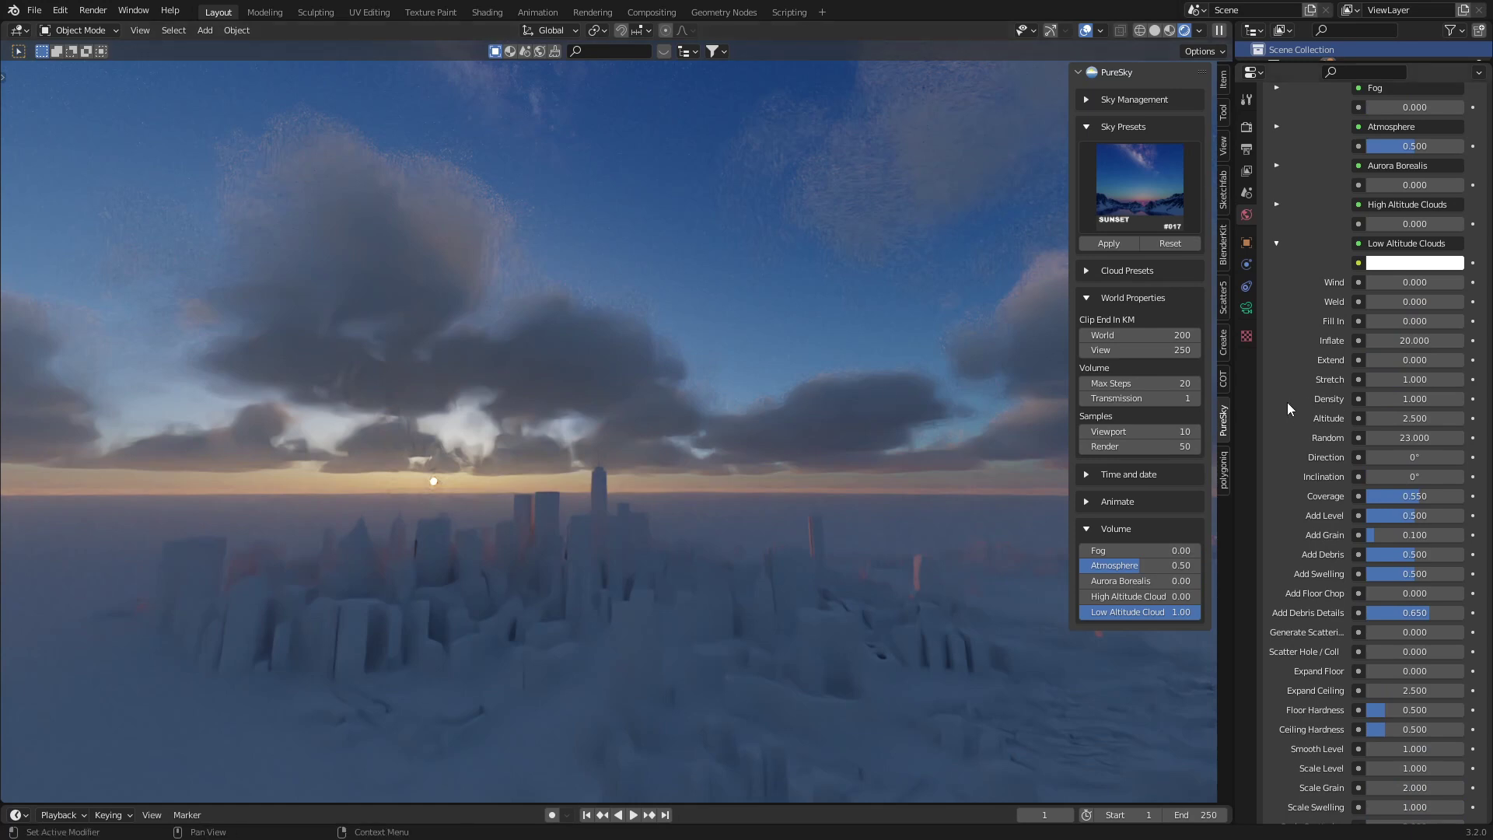
pyautogui.doubleClick(1415, 496)
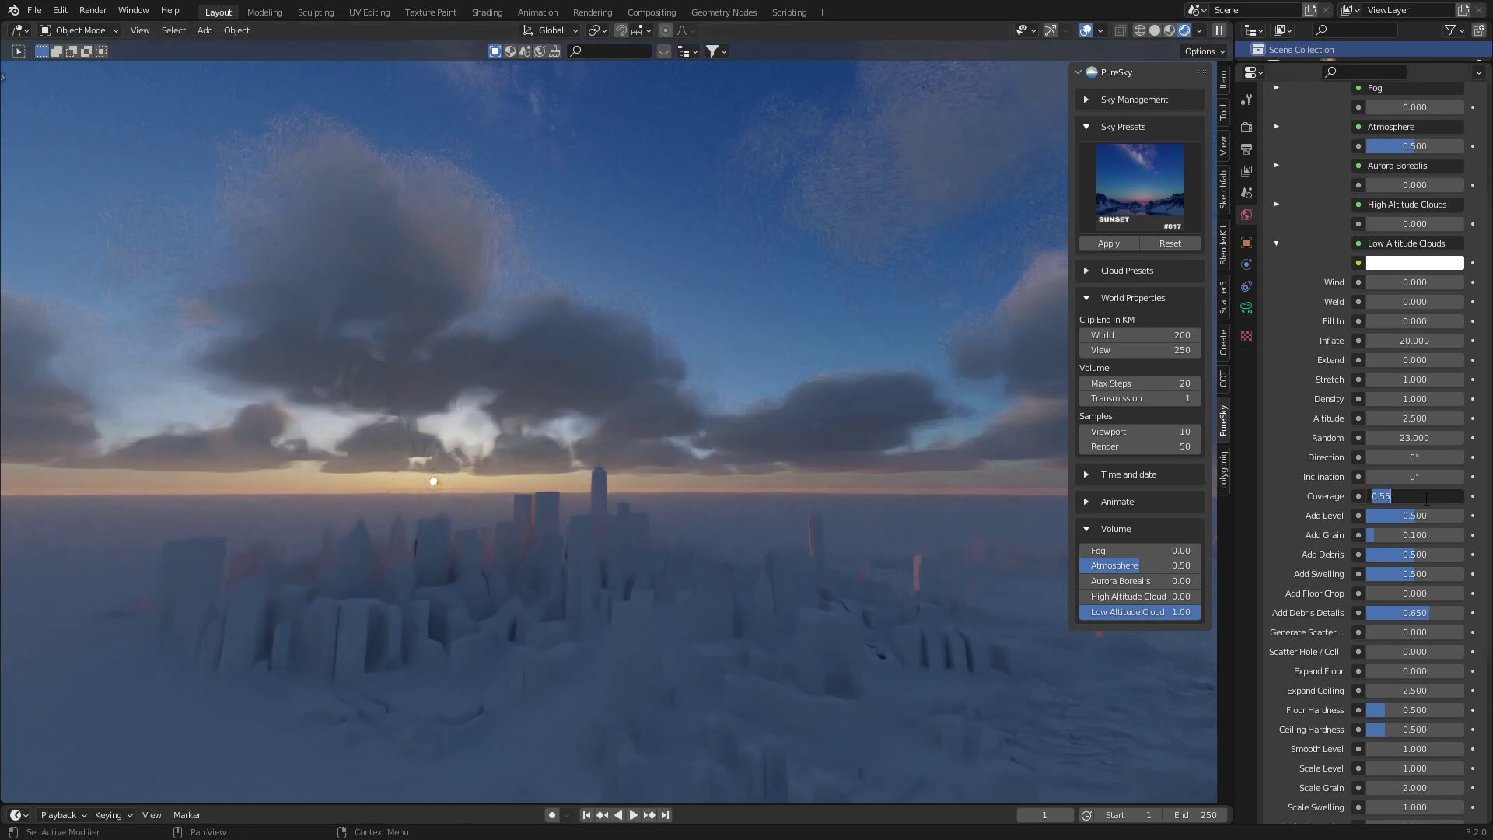
pyautogui.press('BackSpace')
pyautogui.write('650')
pyautogui.press('Return')
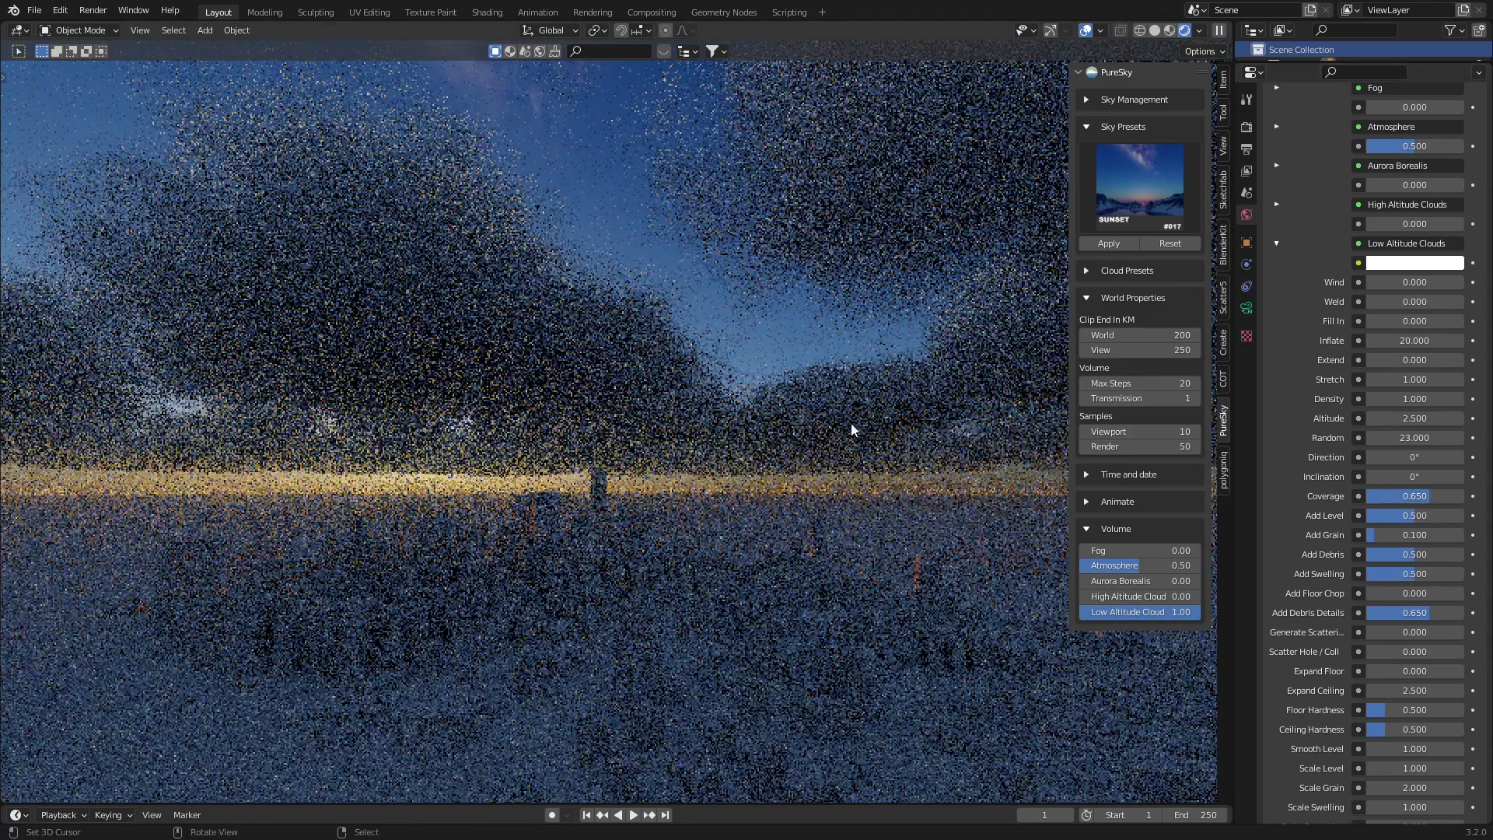
pyautogui.scroll(1, 847, 428)
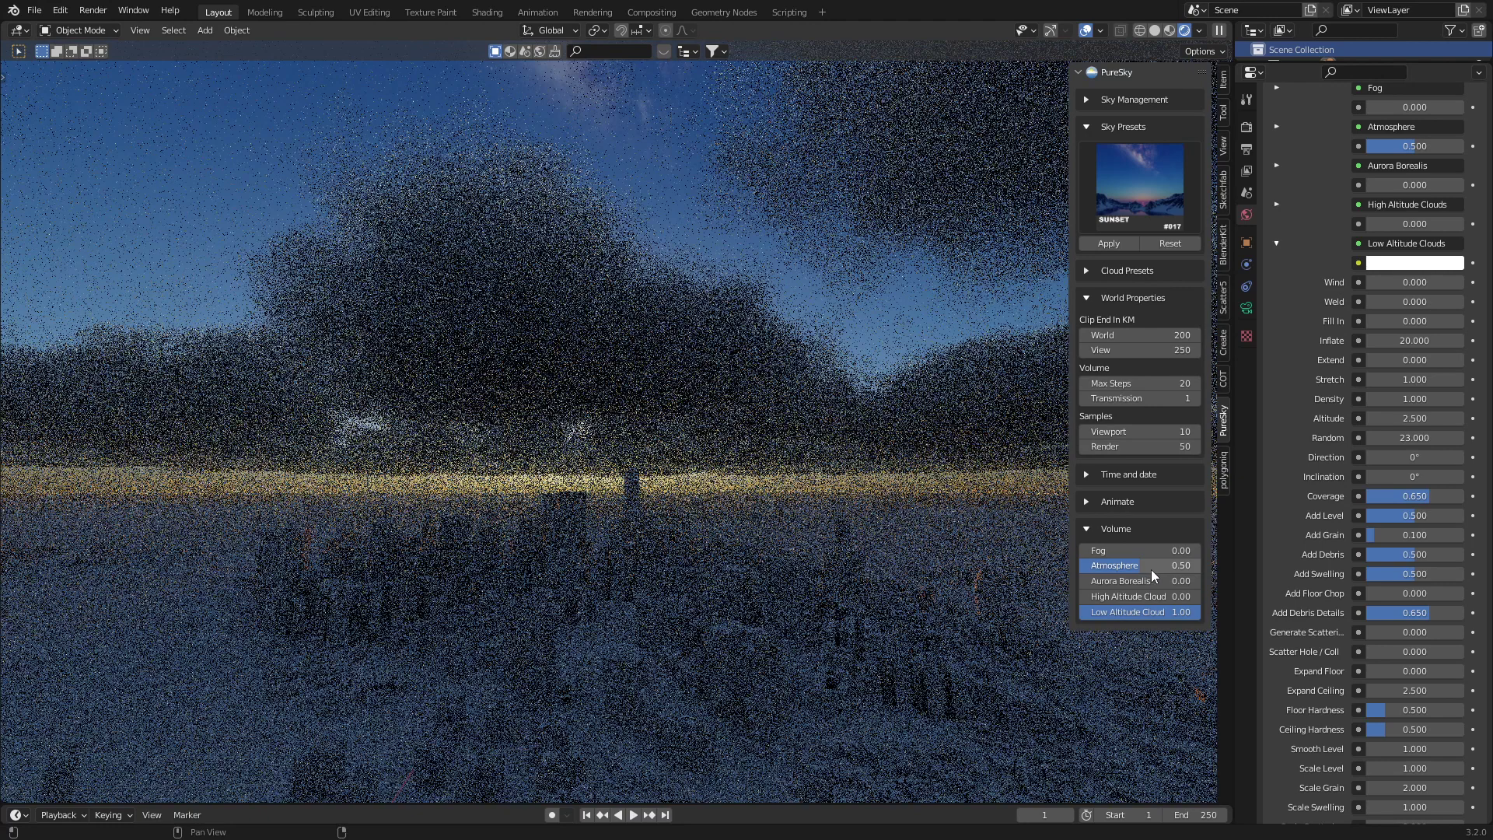
# - Turn Atmosphere down to 0 and volume Transmission to 0
pyautogui.moveTo(1150, 567); pyautogui.dragTo(1072, 566)
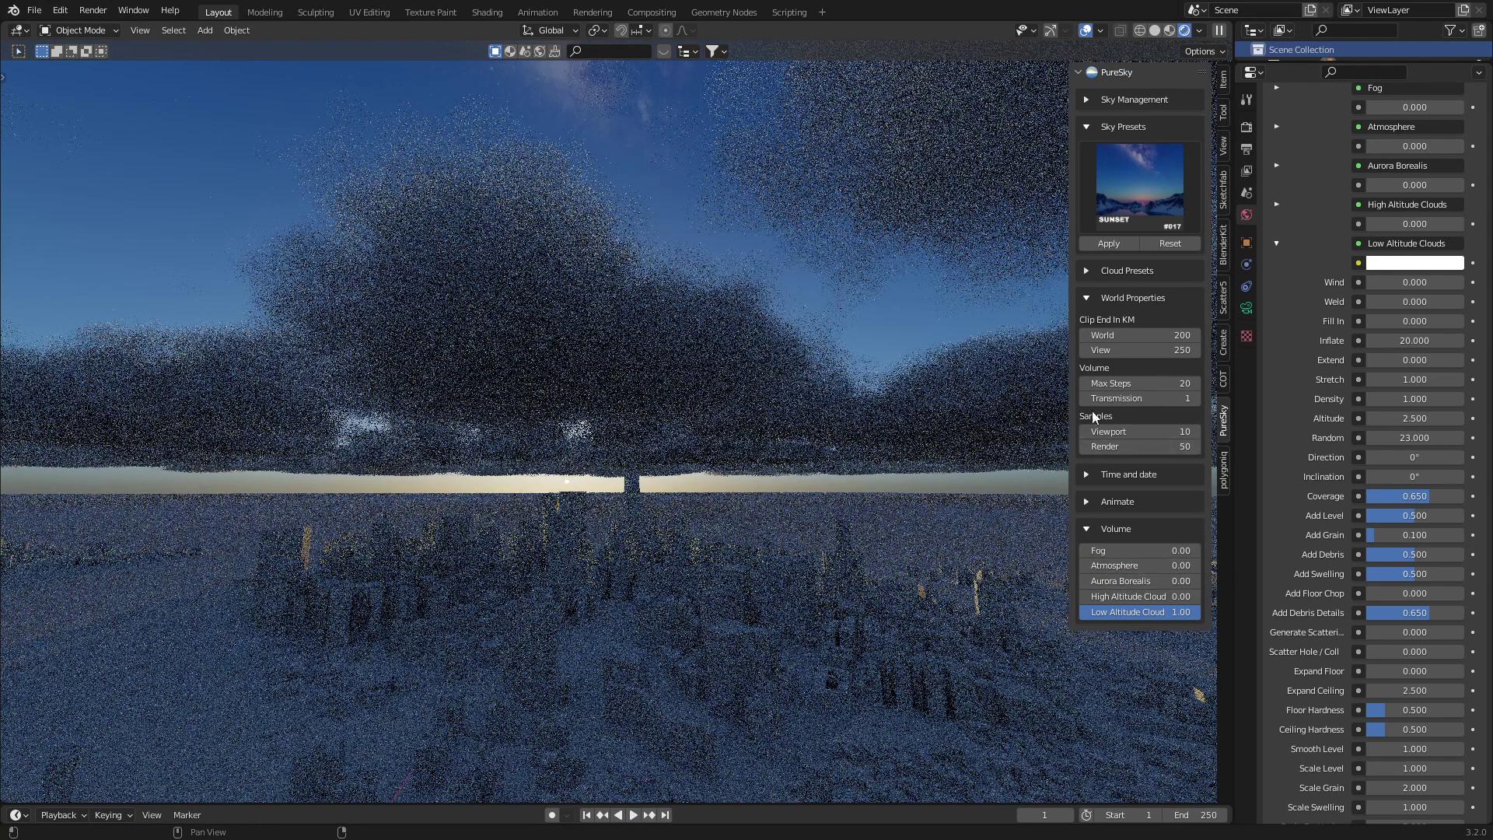
pyautogui.moveTo(1155, 399); pyautogui.dragTo(1085, 398)
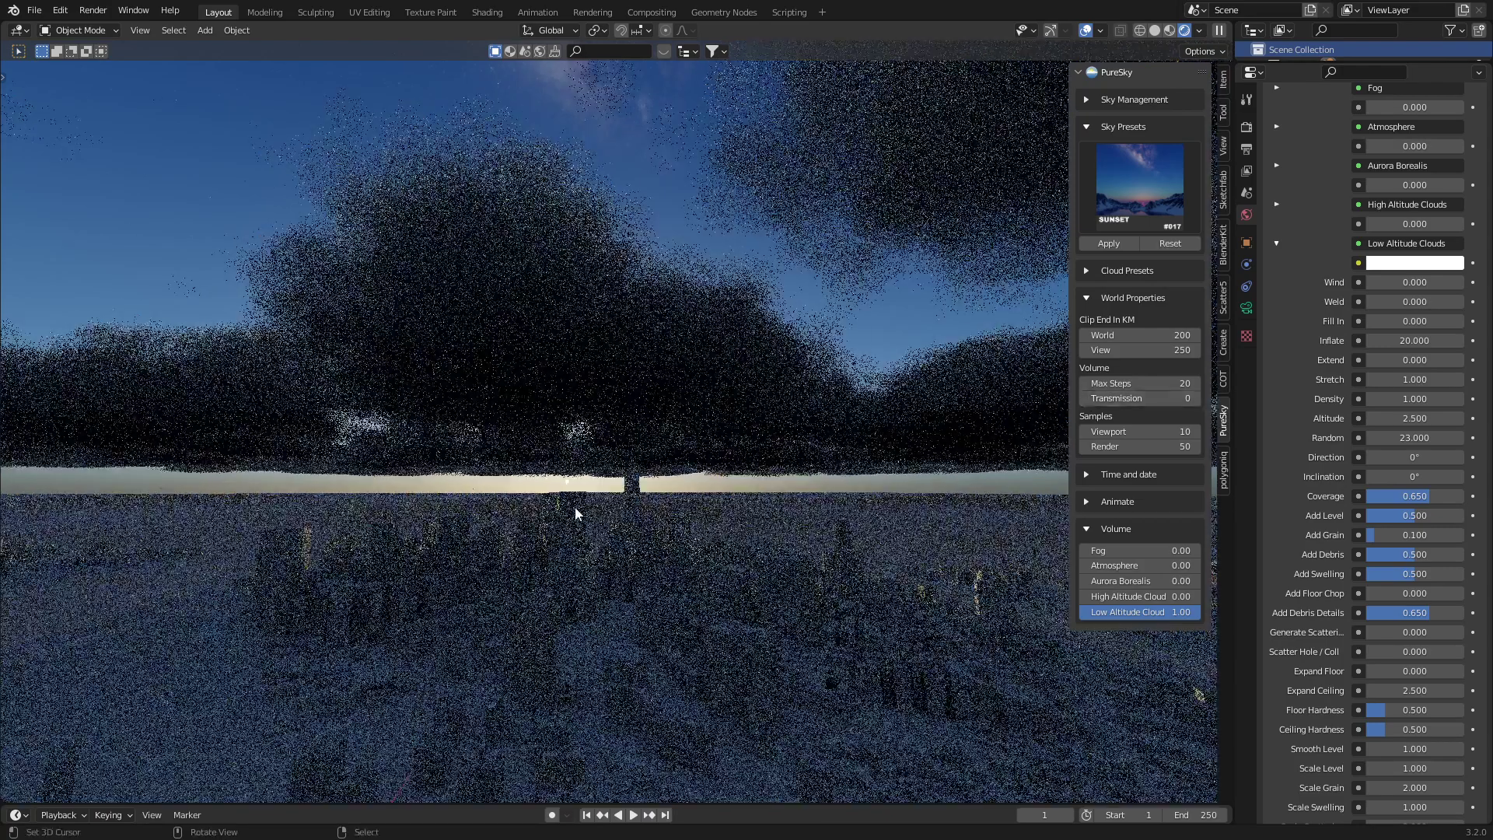
pyautogui.moveTo(575, 506); pyautogui.dragTo(568, 507, button='middle')
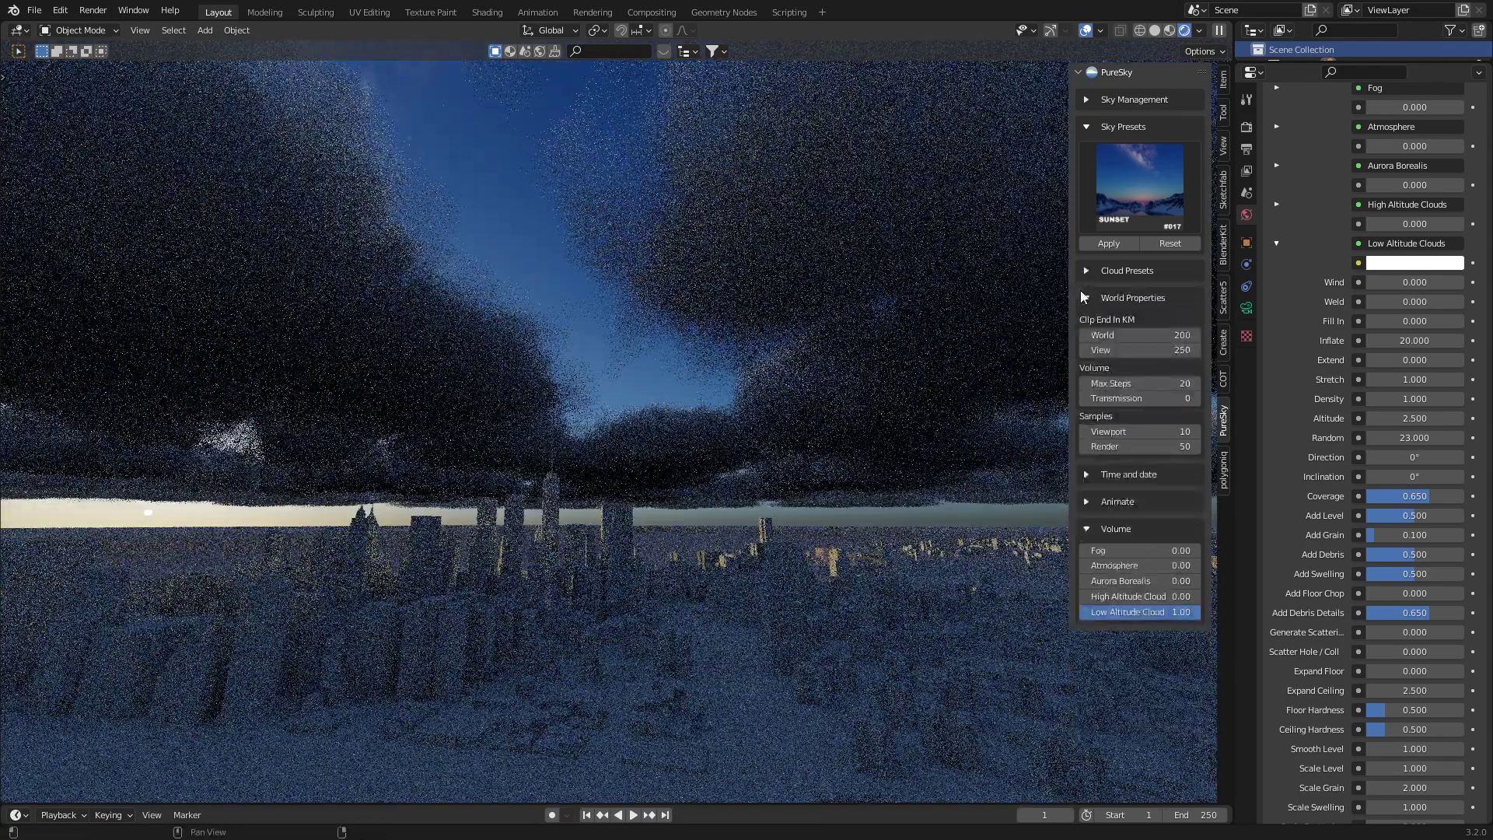
# - Set the PureSky time of day to 8:00 for a brighter morning
pyautogui.click(1080, 298)
pyautogui.click(1086, 324)
pyautogui.click(1165, 410)
pyautogui.write('8')
pyautogui.press('Return')
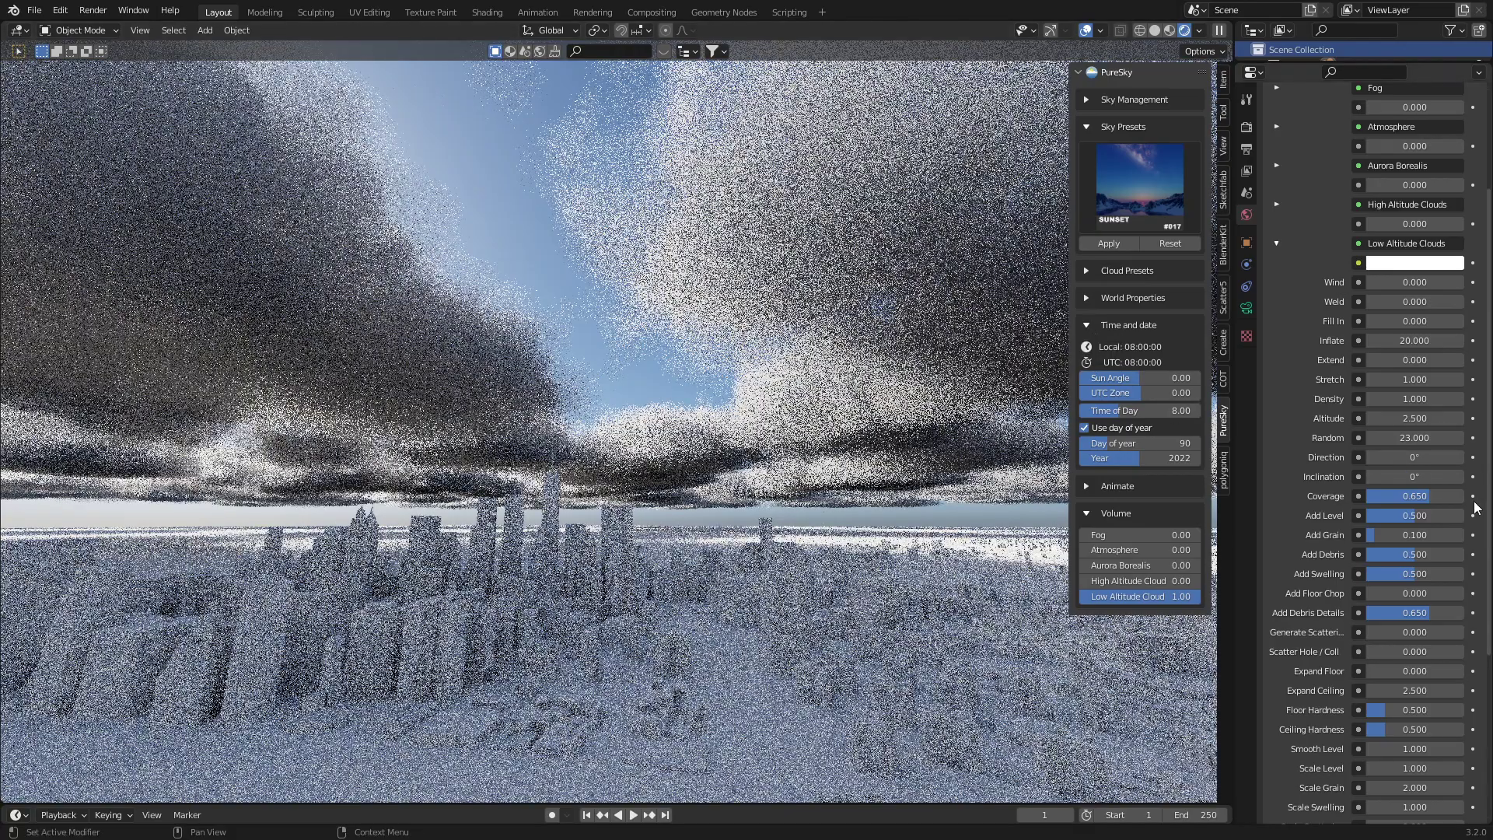
# - Lower low-altitude cloud coverage to 0.55 and fold Time and date away
pyautogui.doubleClick(1414, 496)
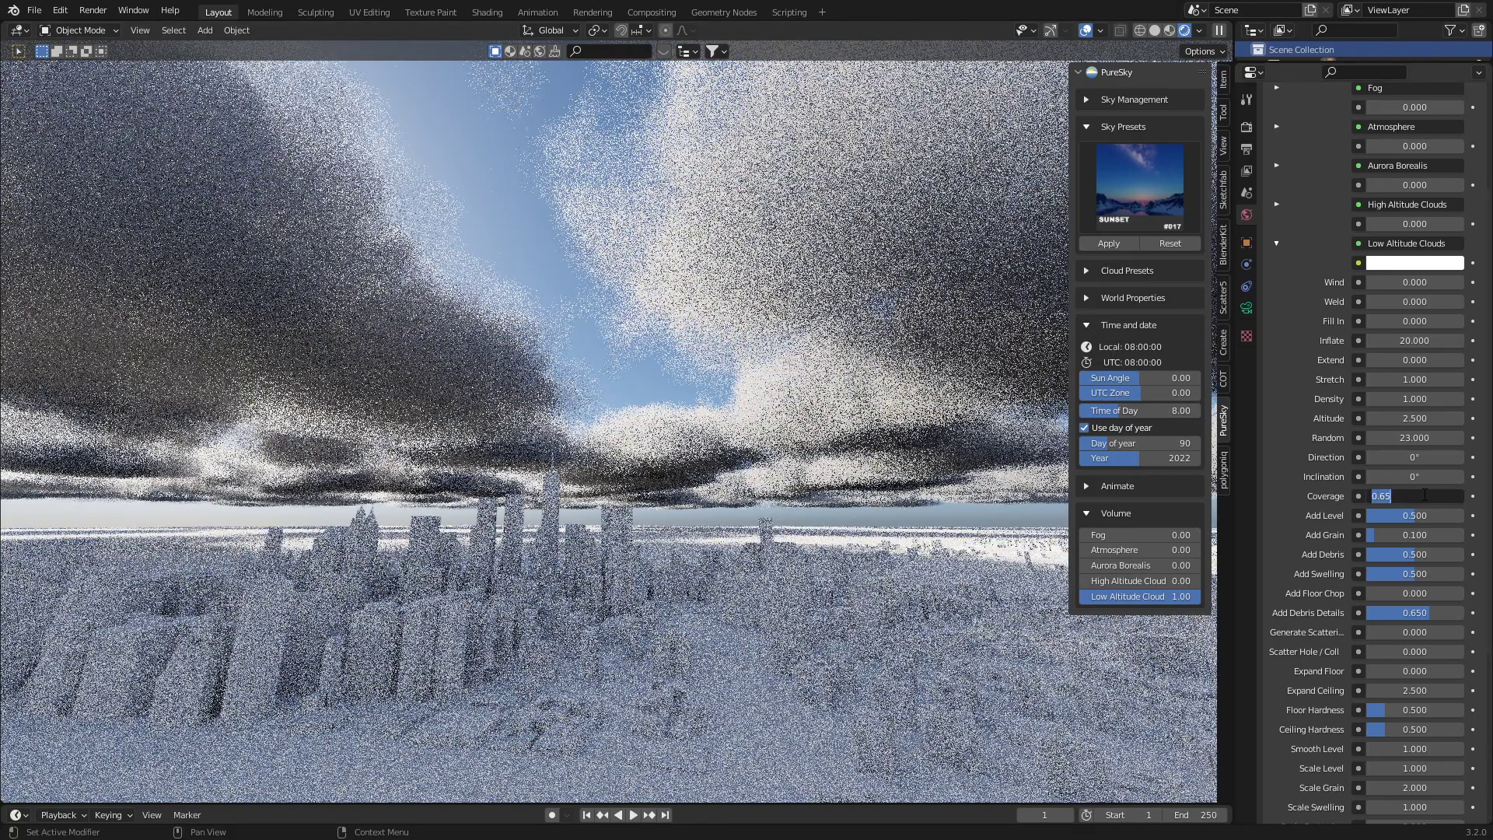
pyautogui.write('3')
pyautogui.moveTo(817, 525); pyautogui.dragTo(918, 606, button='middle')
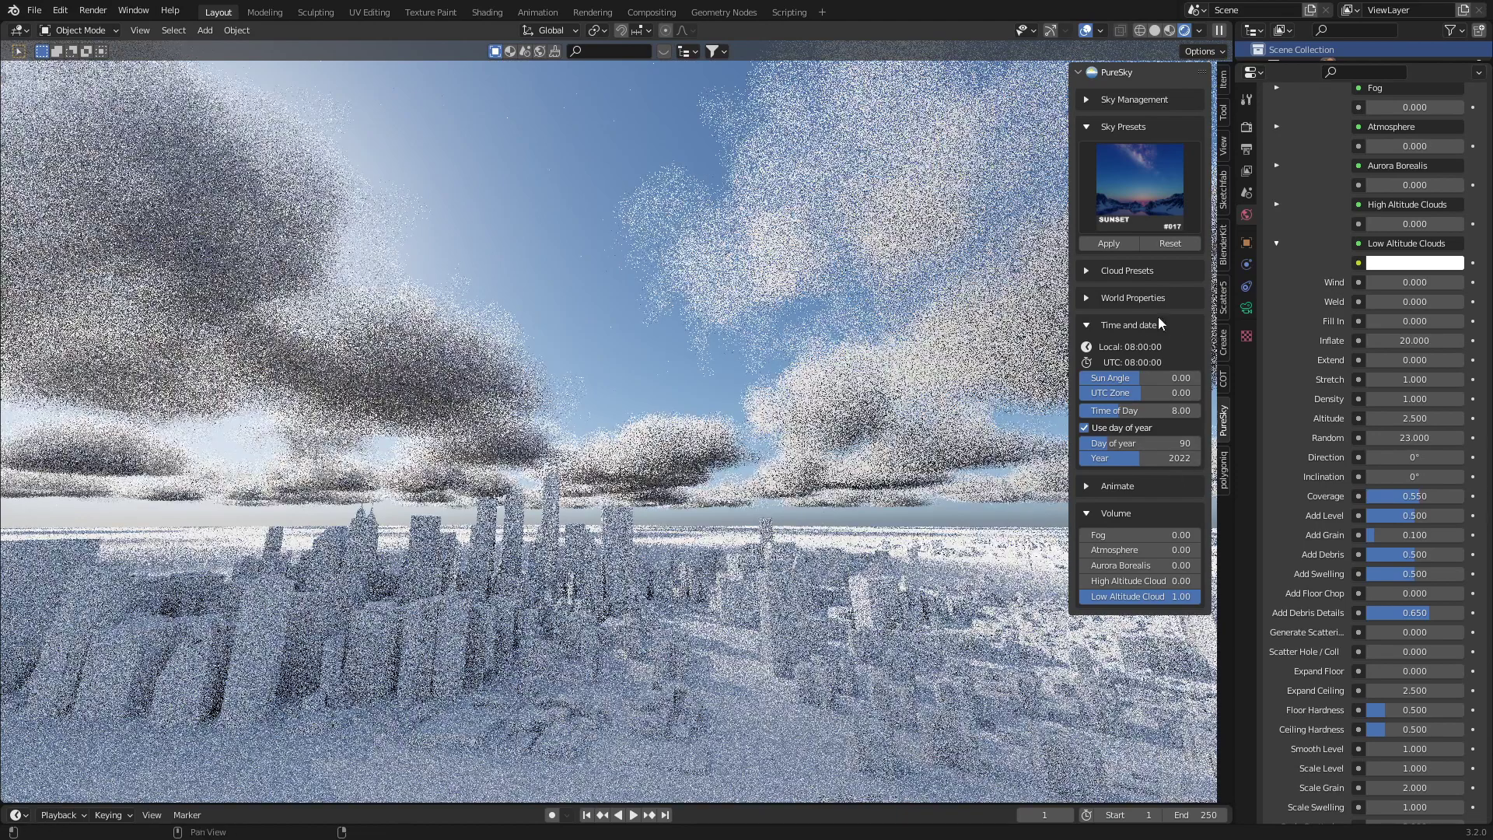
pyautogui.click(1087, 325)
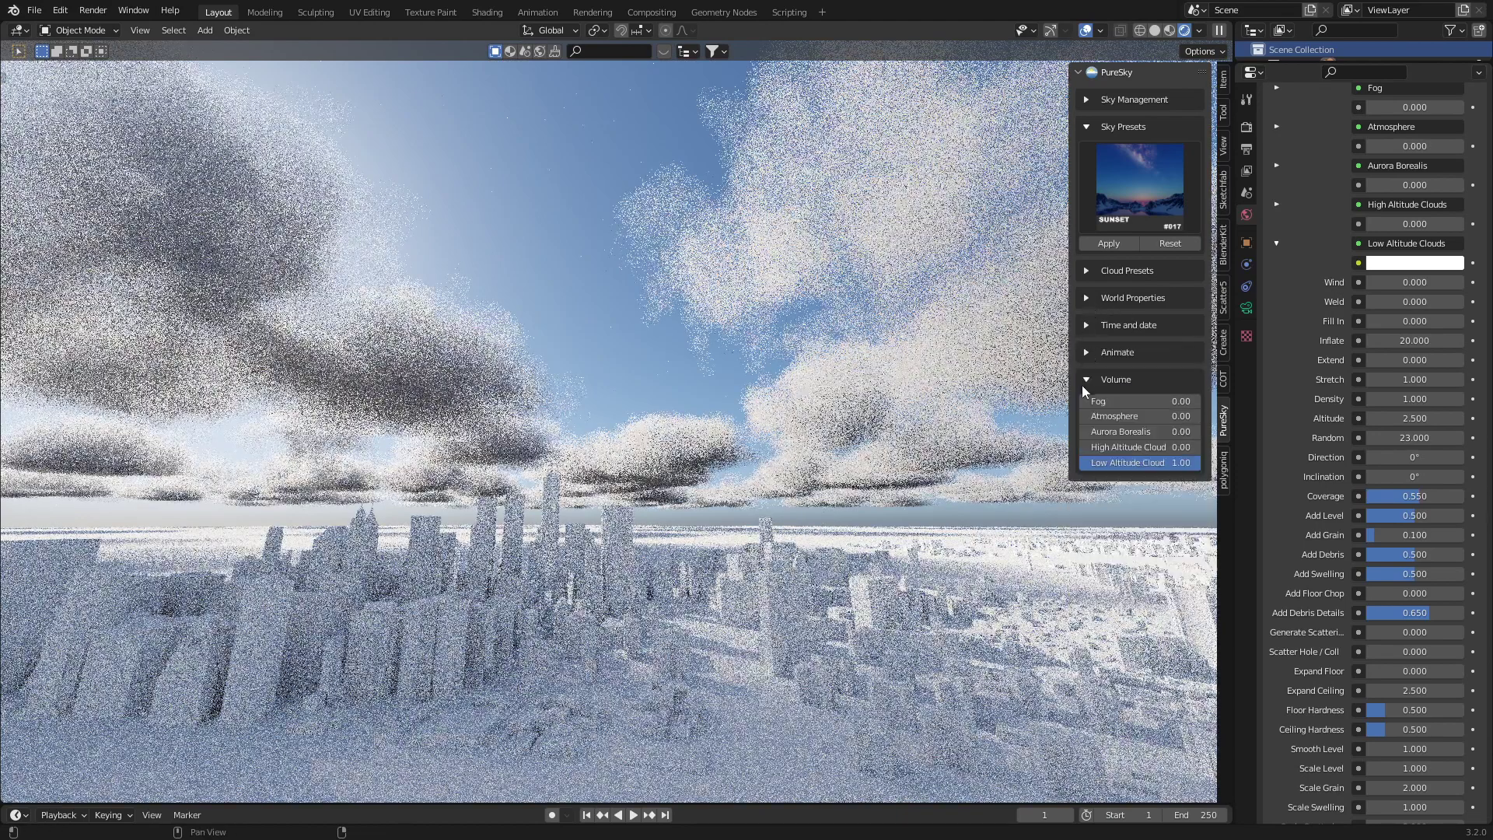
# - Apply the Cirrus cloud preset from the Cloud Presets gallery
pyautogui.click(1087, 270)
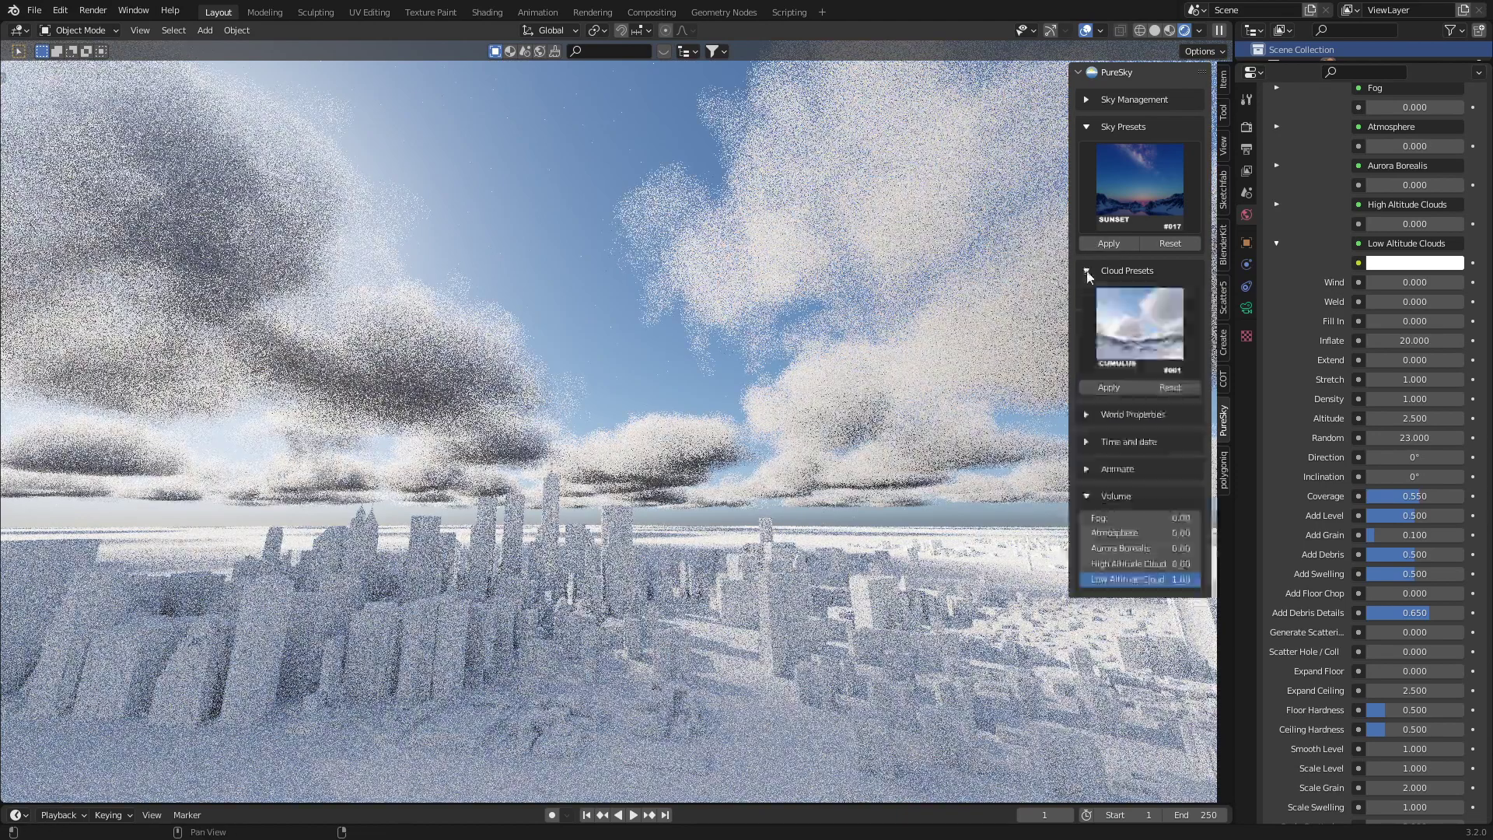
pyautogui.click(1170, 387)
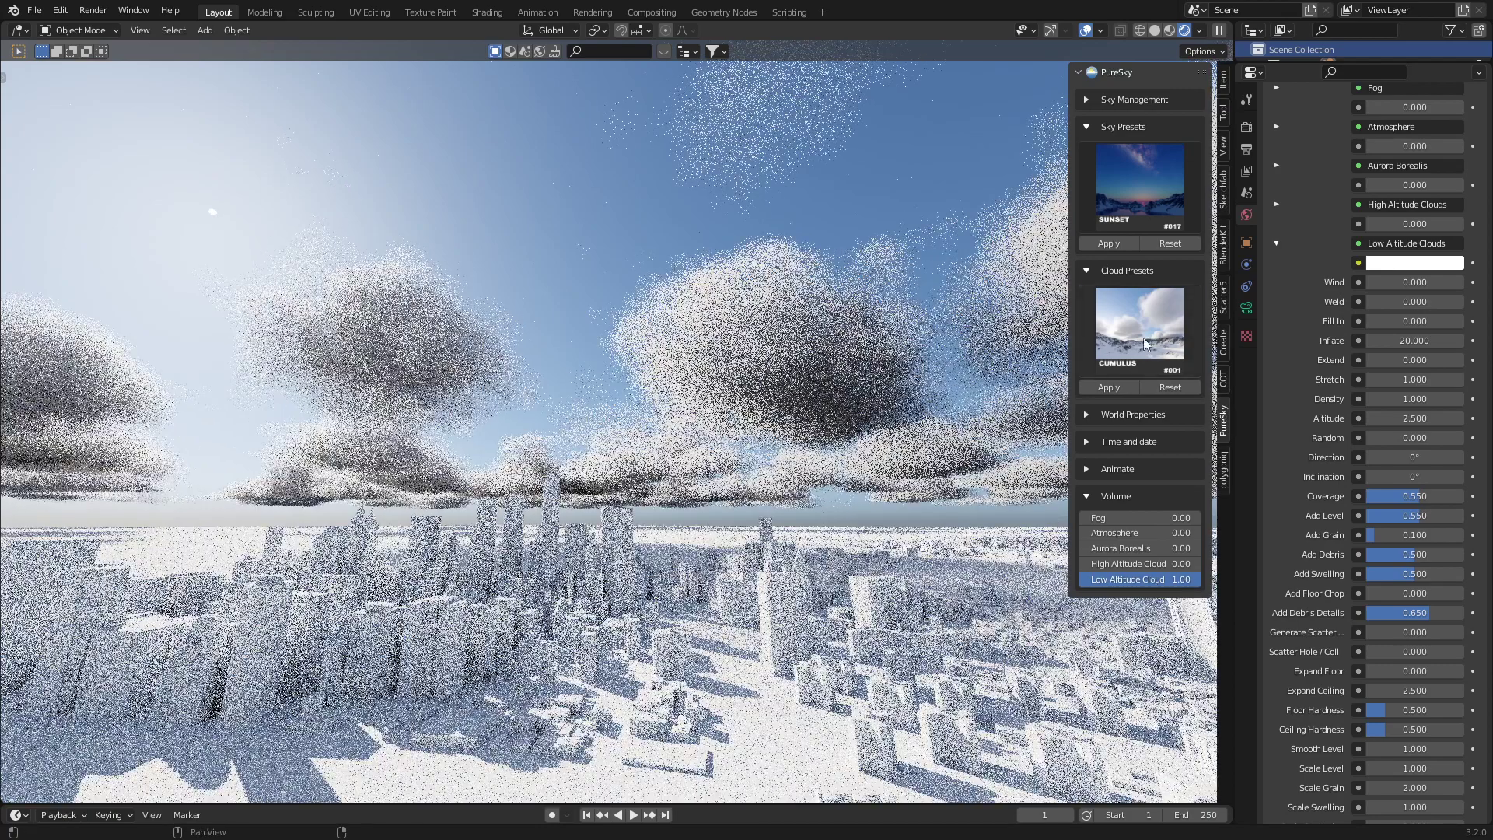
pyautogui.click(1144, 337)
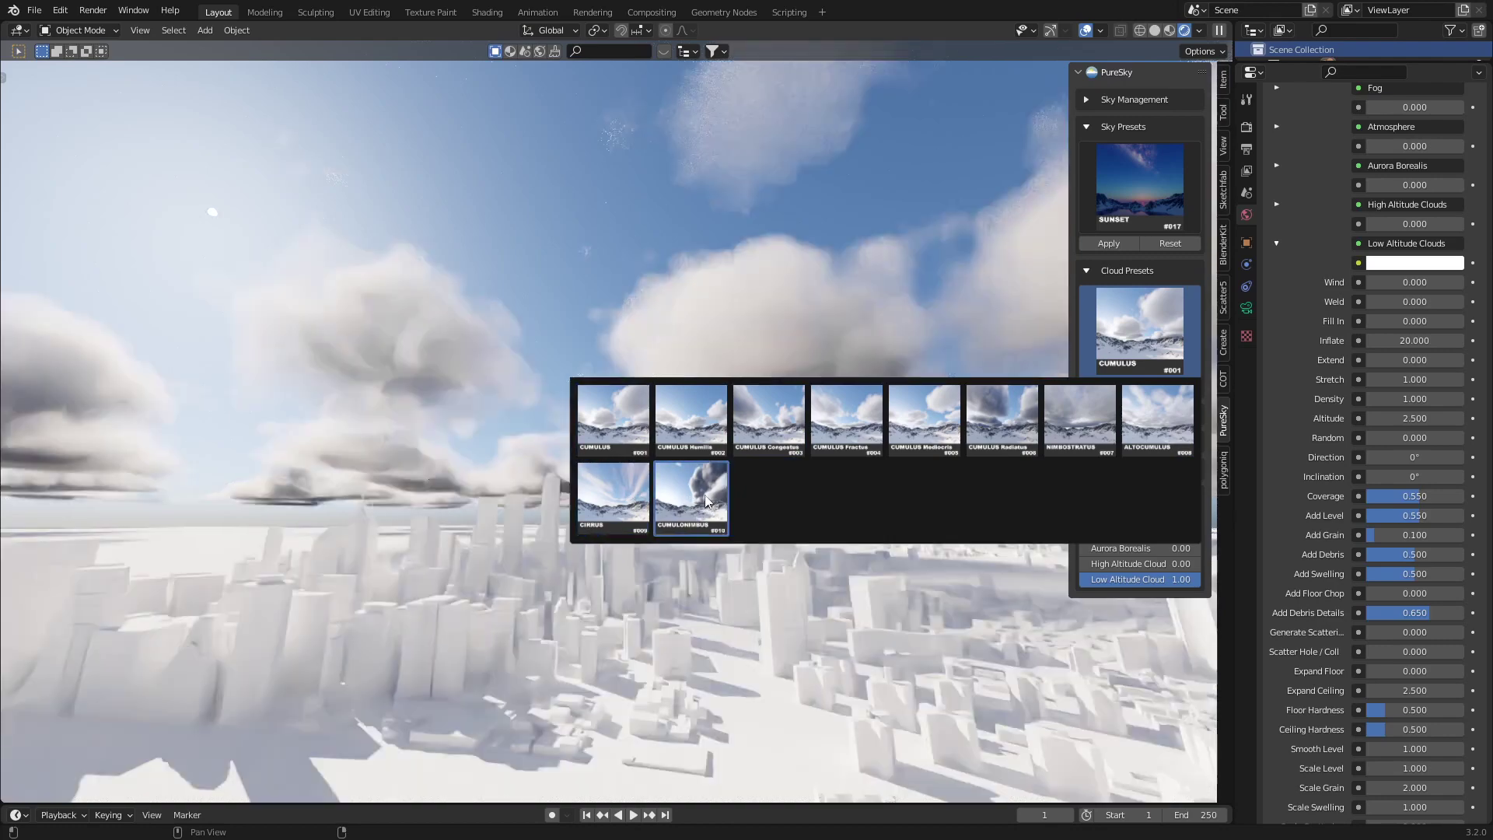
pyautogui.click(698, 496)
pyautogui.click(1141, 330)
pyautogui.click(613, 496)
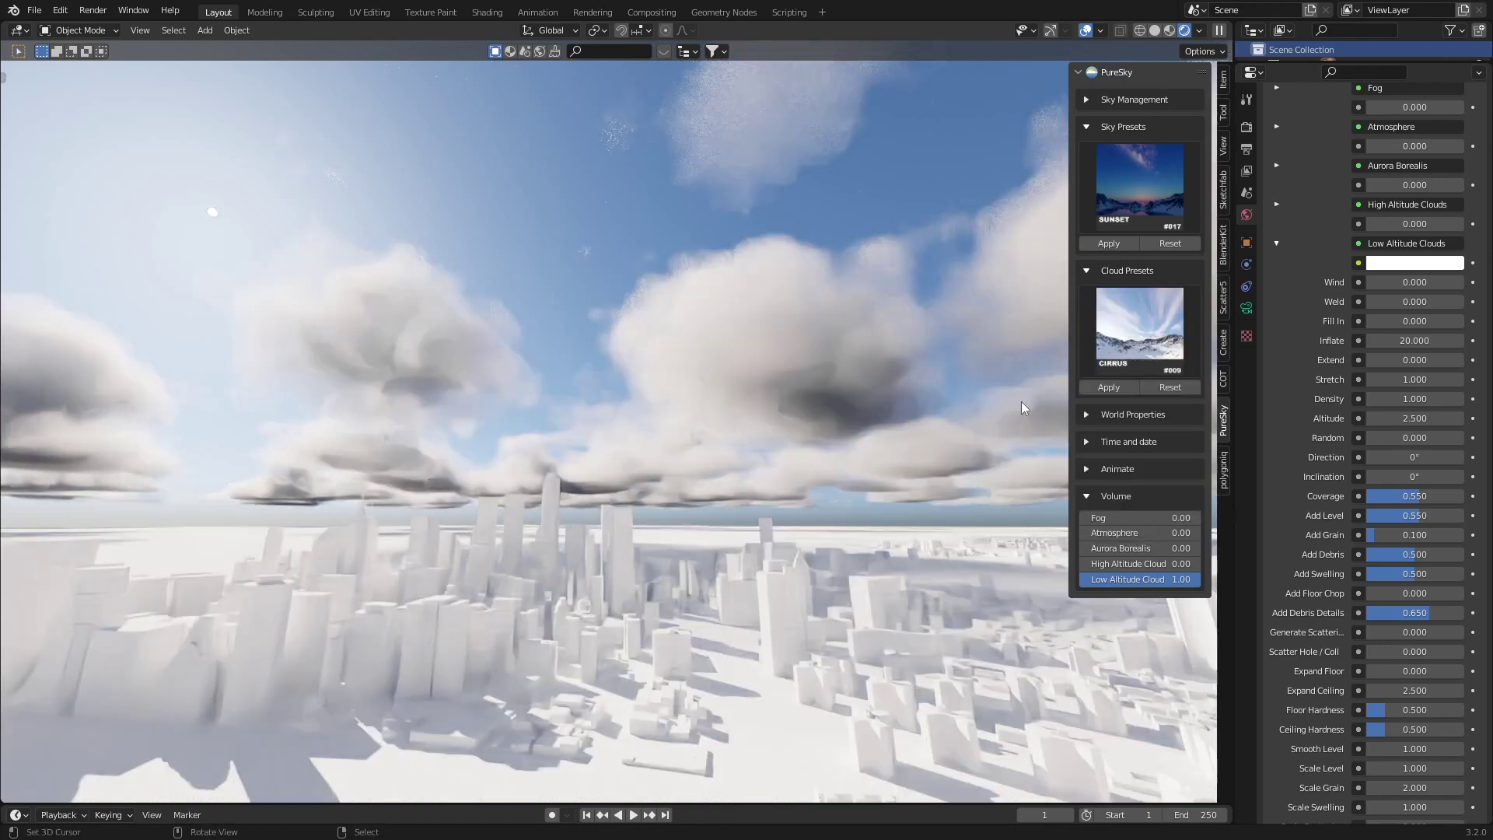
pyautogui.click(1118, 387)
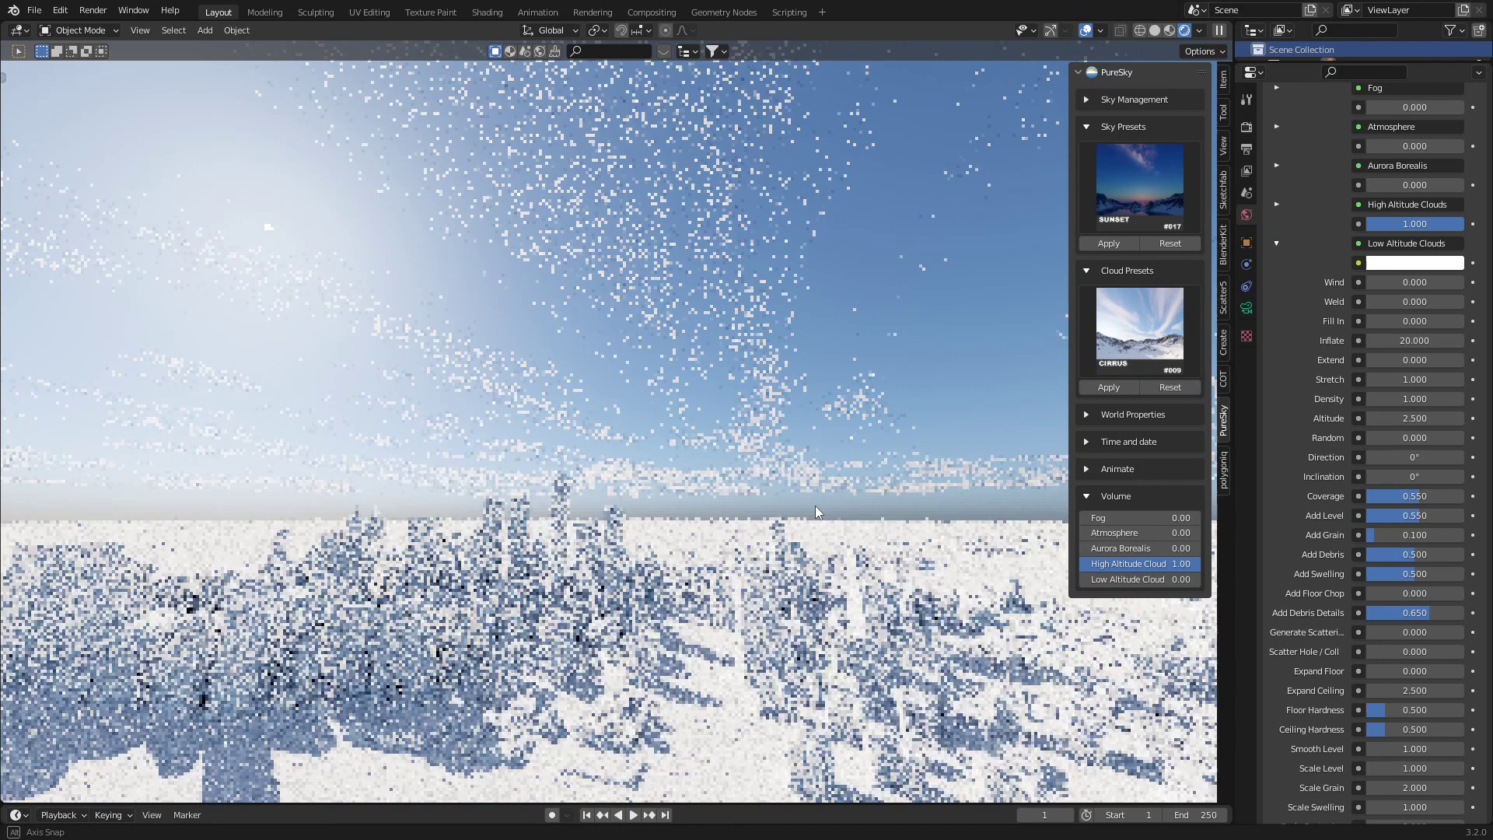
pyautogui.moveTo(860, 503)
pyautogui.mouseDown(button='middle')
pyautogui.moveTo(816, 505)
pyautogui.moveTo(1086, 144)
pyautogui.mouseUp(button='middle')
pyautogui.click(1087, 127)
# - Apply the Cumulus Humilis, then the Cumulus Radiatus cloud presets
pyautogui.click(1140, 213)
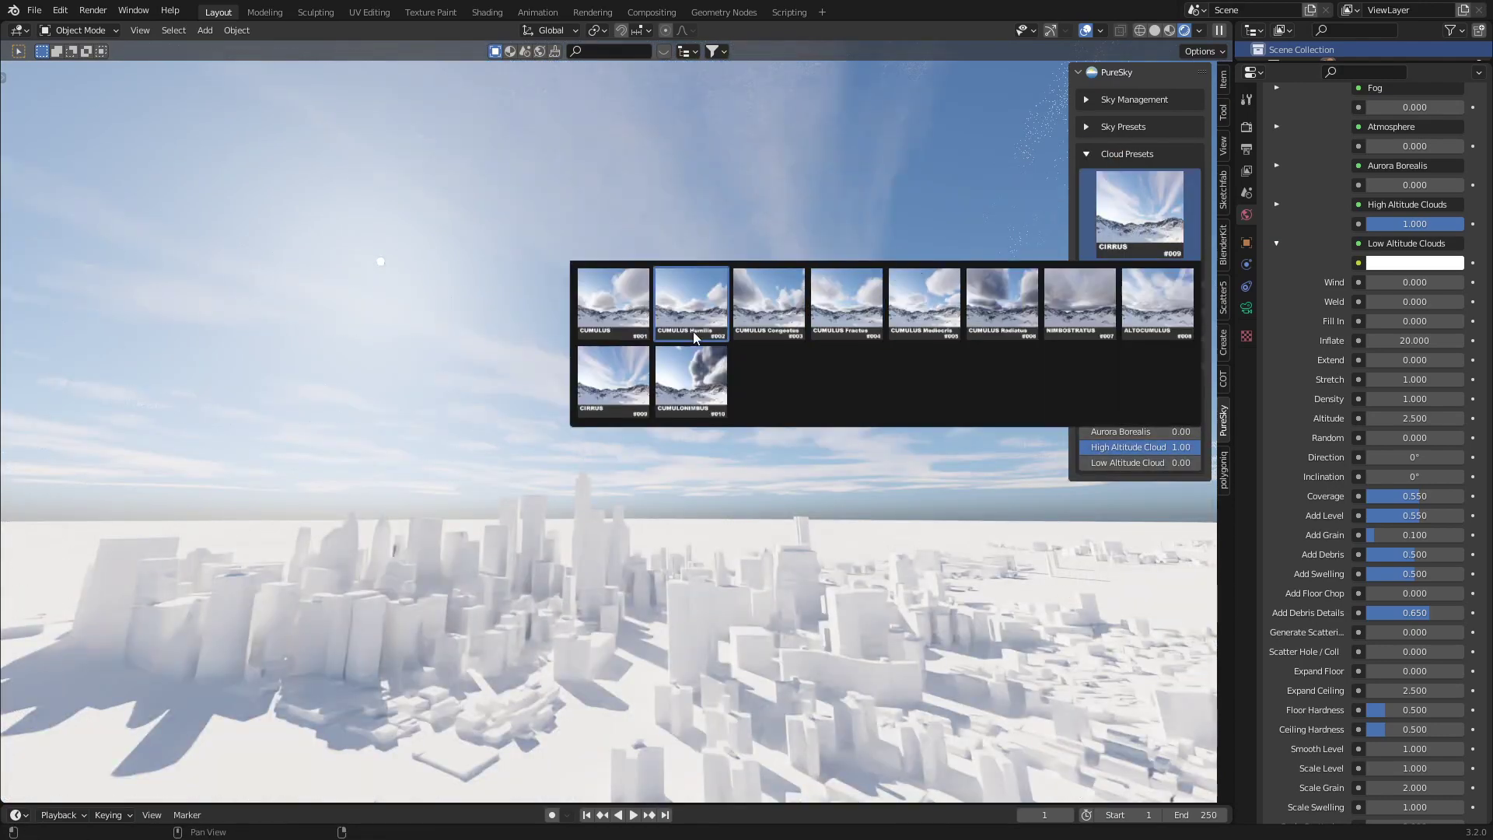
pyautogui.click(693, 306)
pyautogui.click(1122, 267)
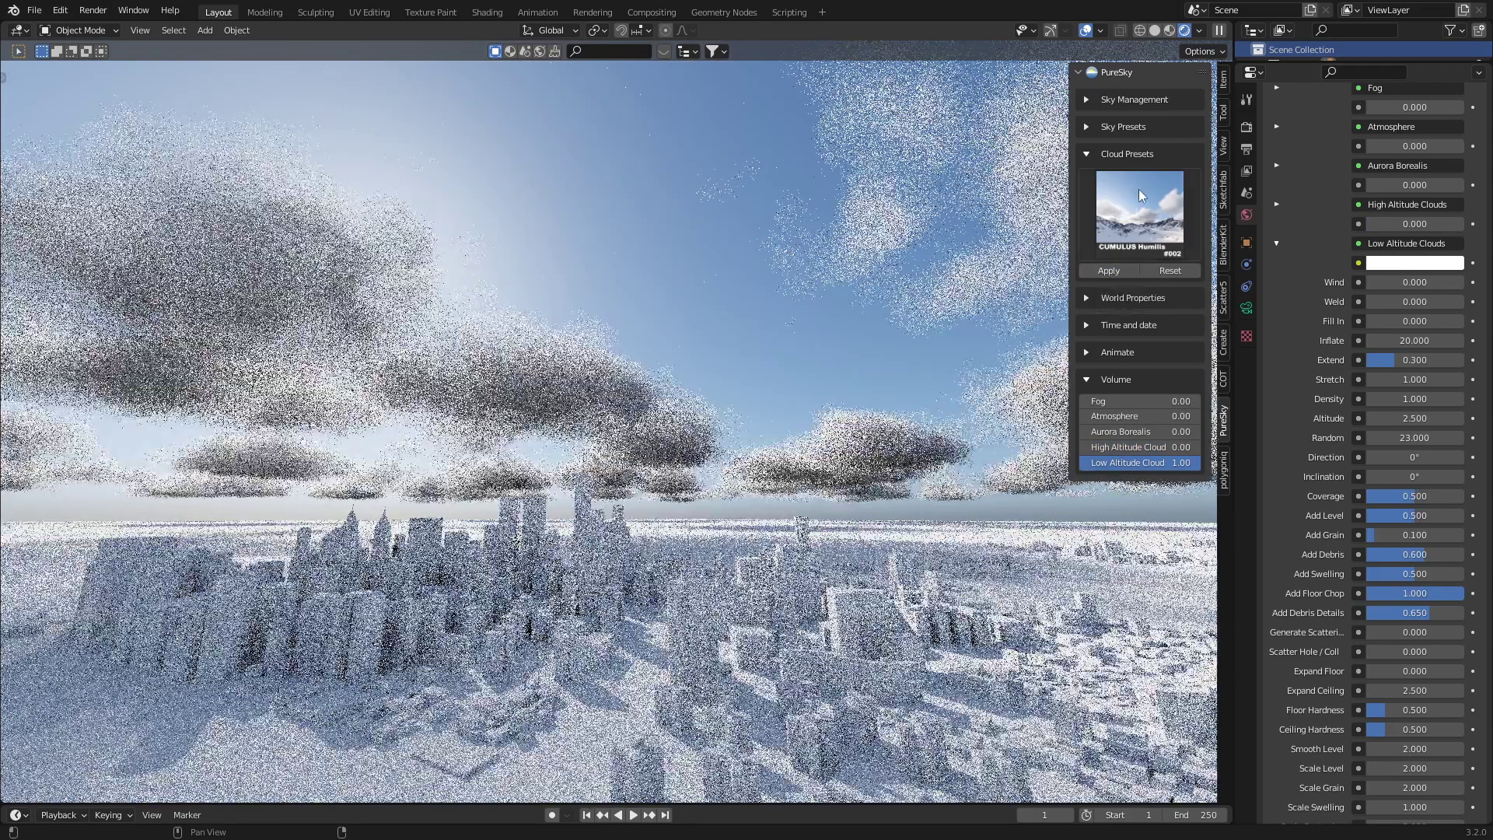
pyautogui.click(1139, 190)
pyautogui.click(1078, 304)
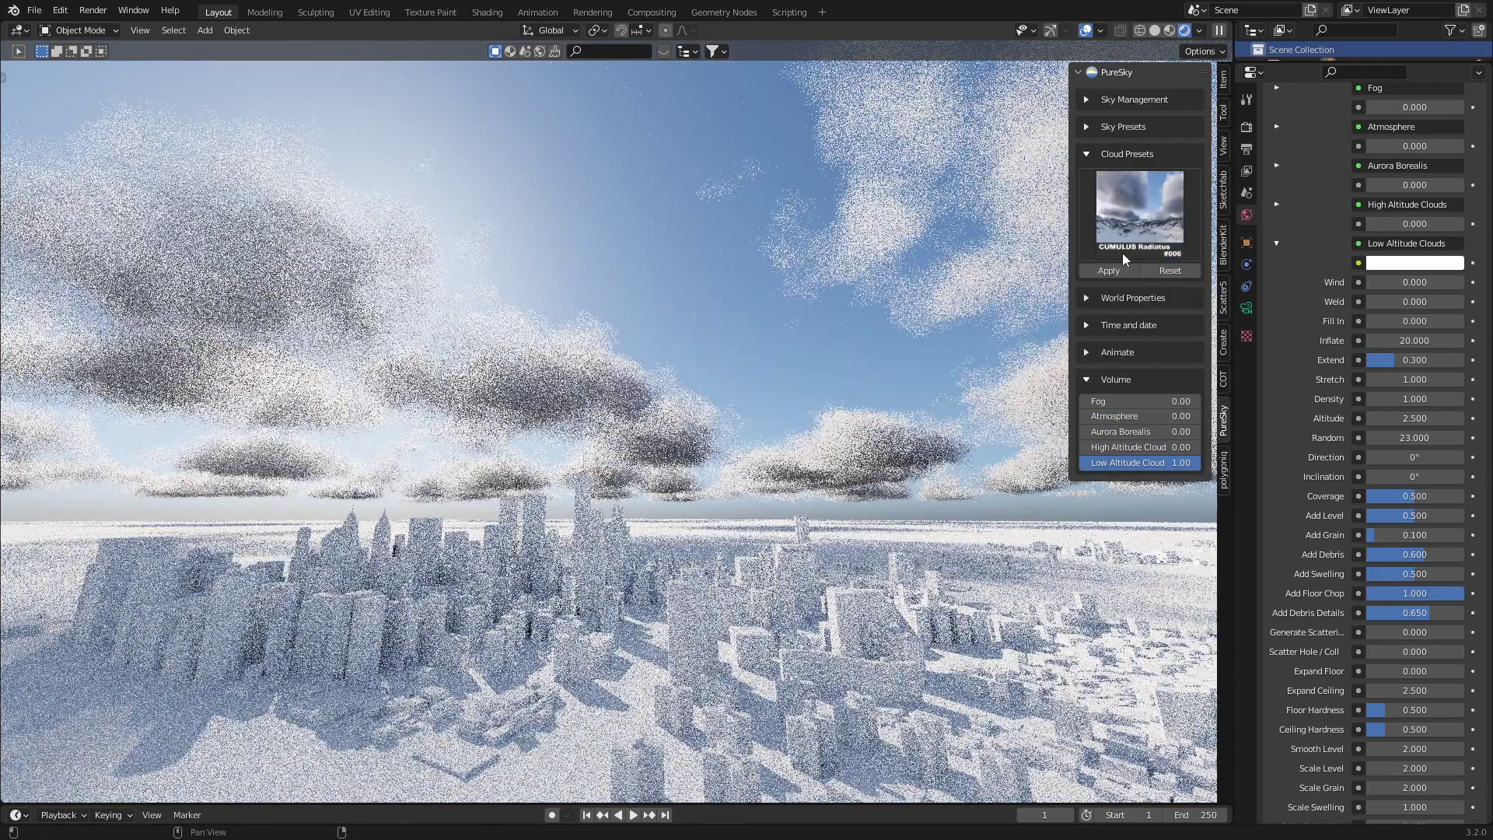
pyautogui.click(1121, 266)
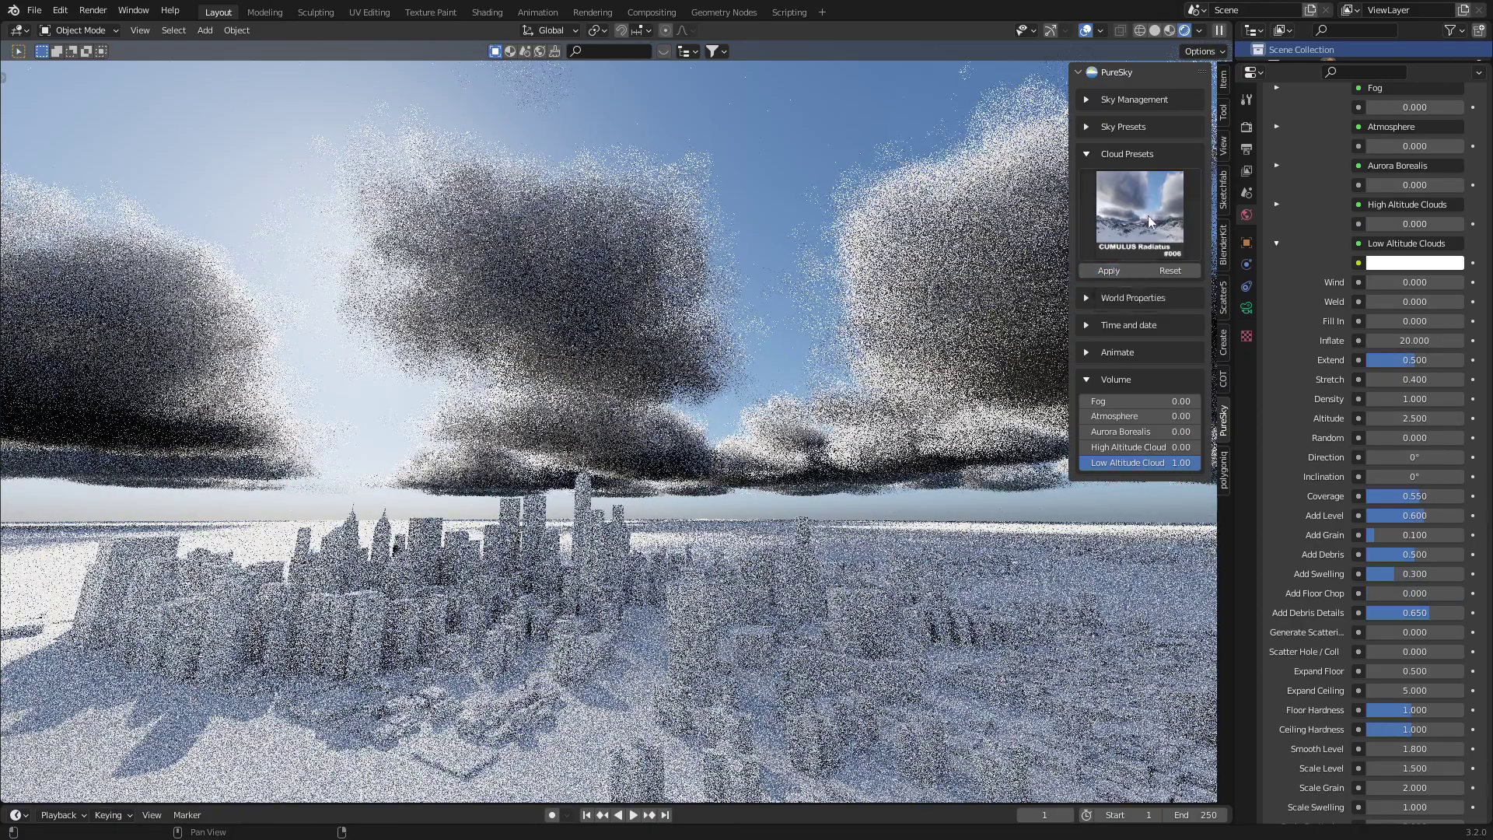
# - Apply Altocumulus, then finish with the overcast Nimbostratus cloud preset
pyautogui.click(1158, 208)
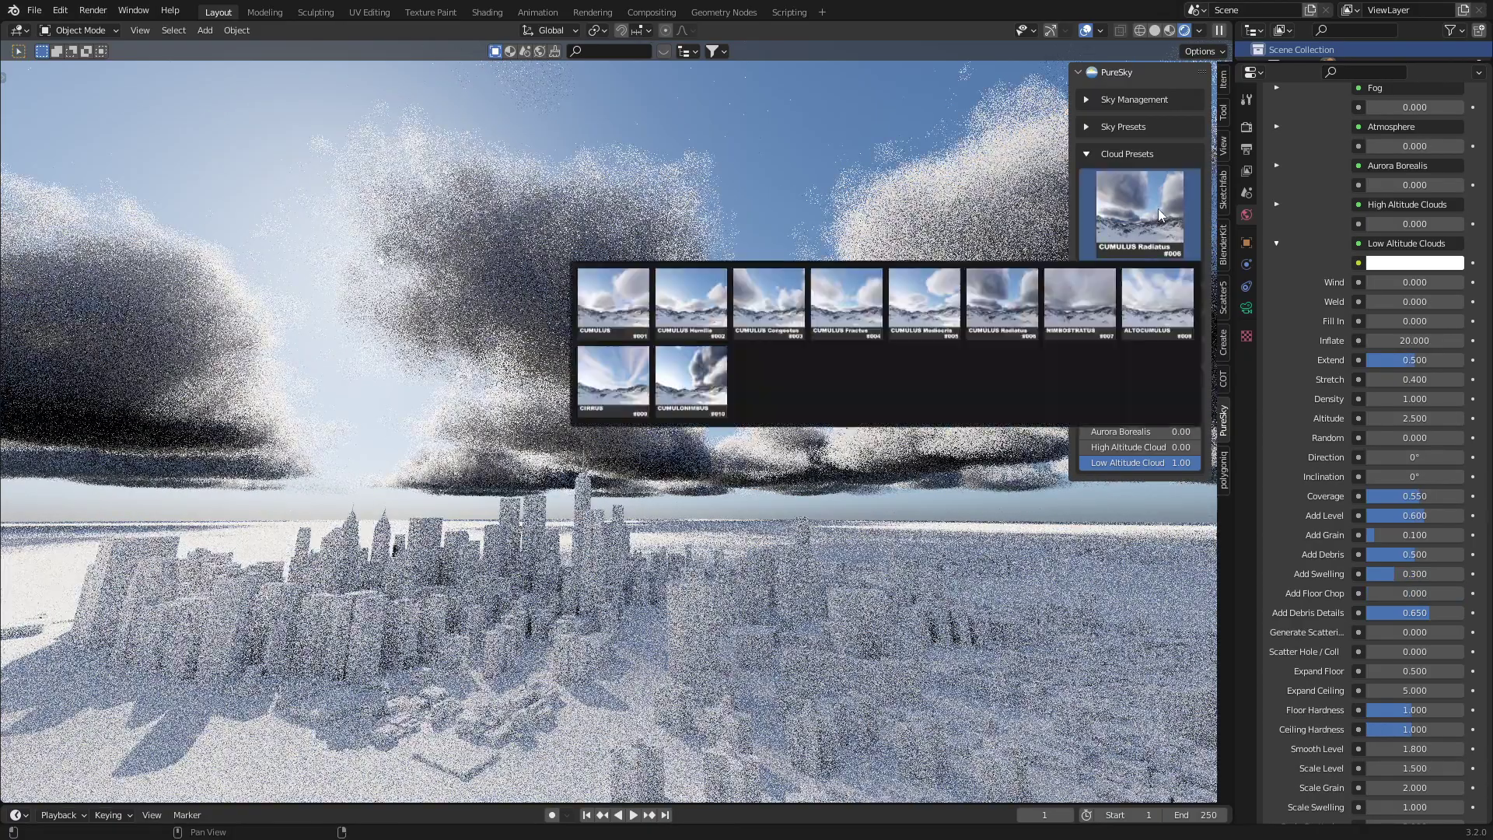
pyautogui.click(1160, 305)
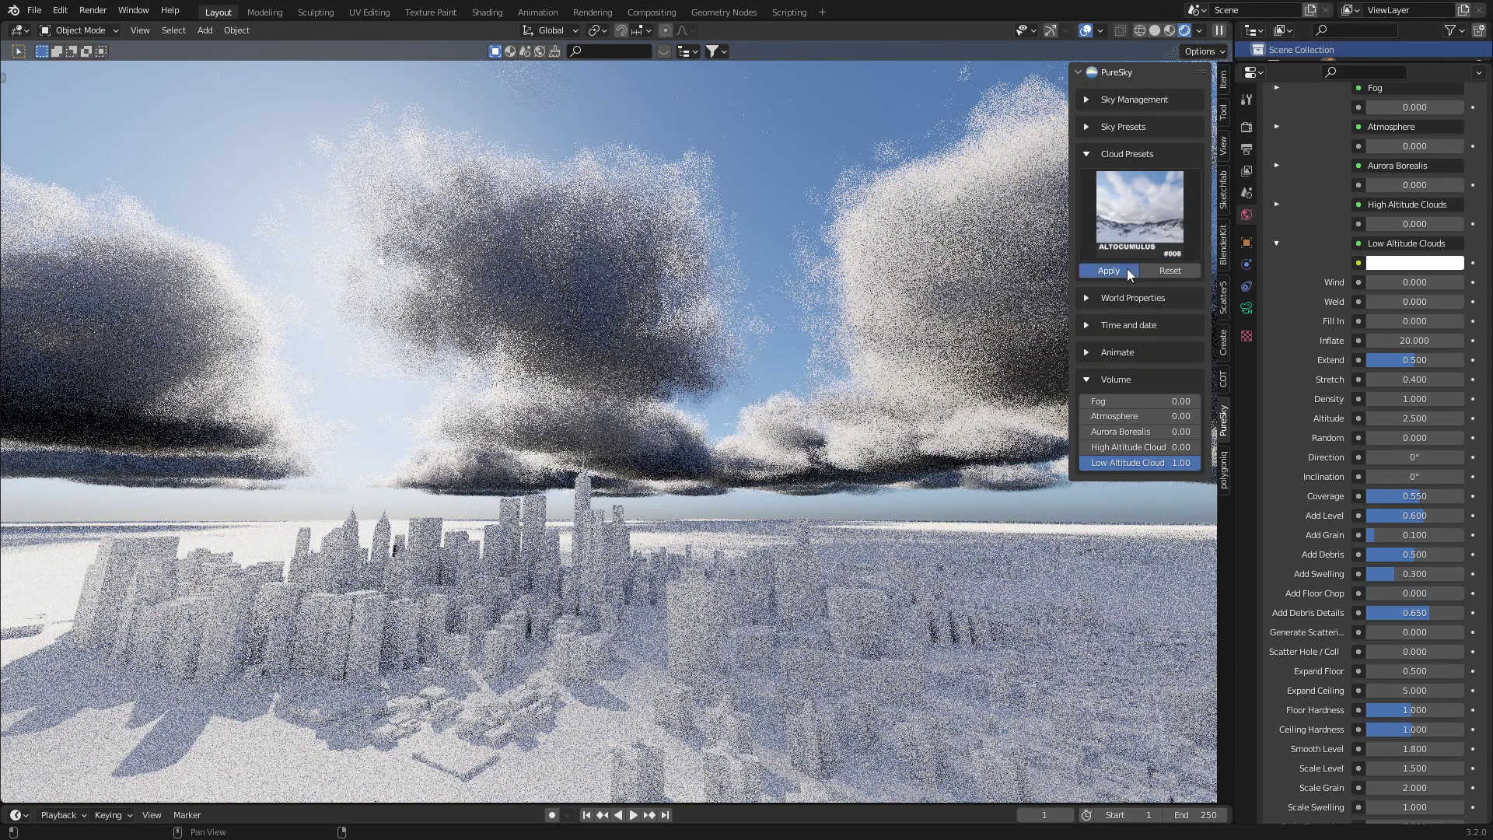
pyautogui.click(1127, 269)
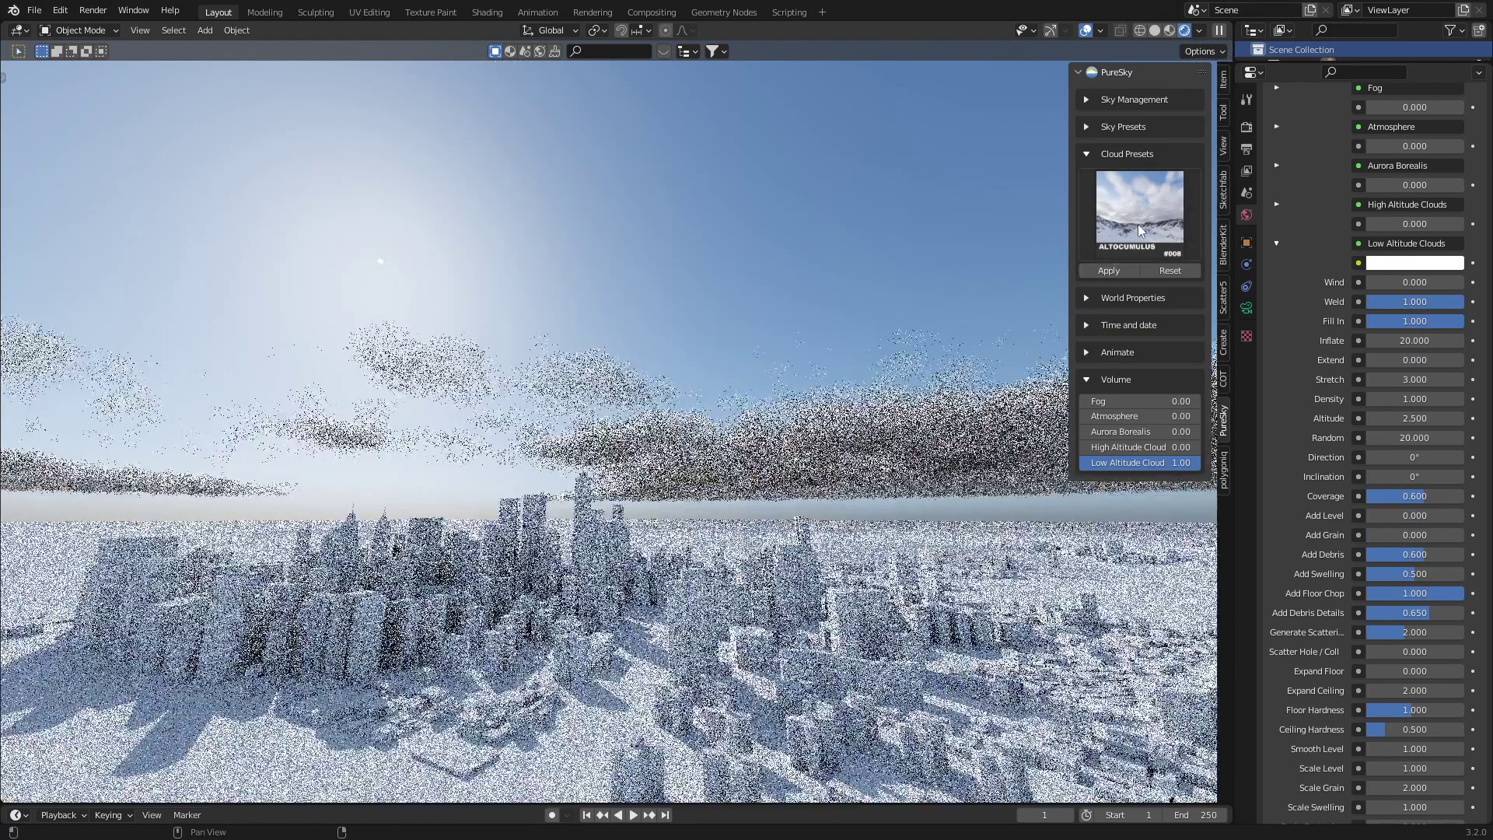
pyautogui.click(1141, 217)
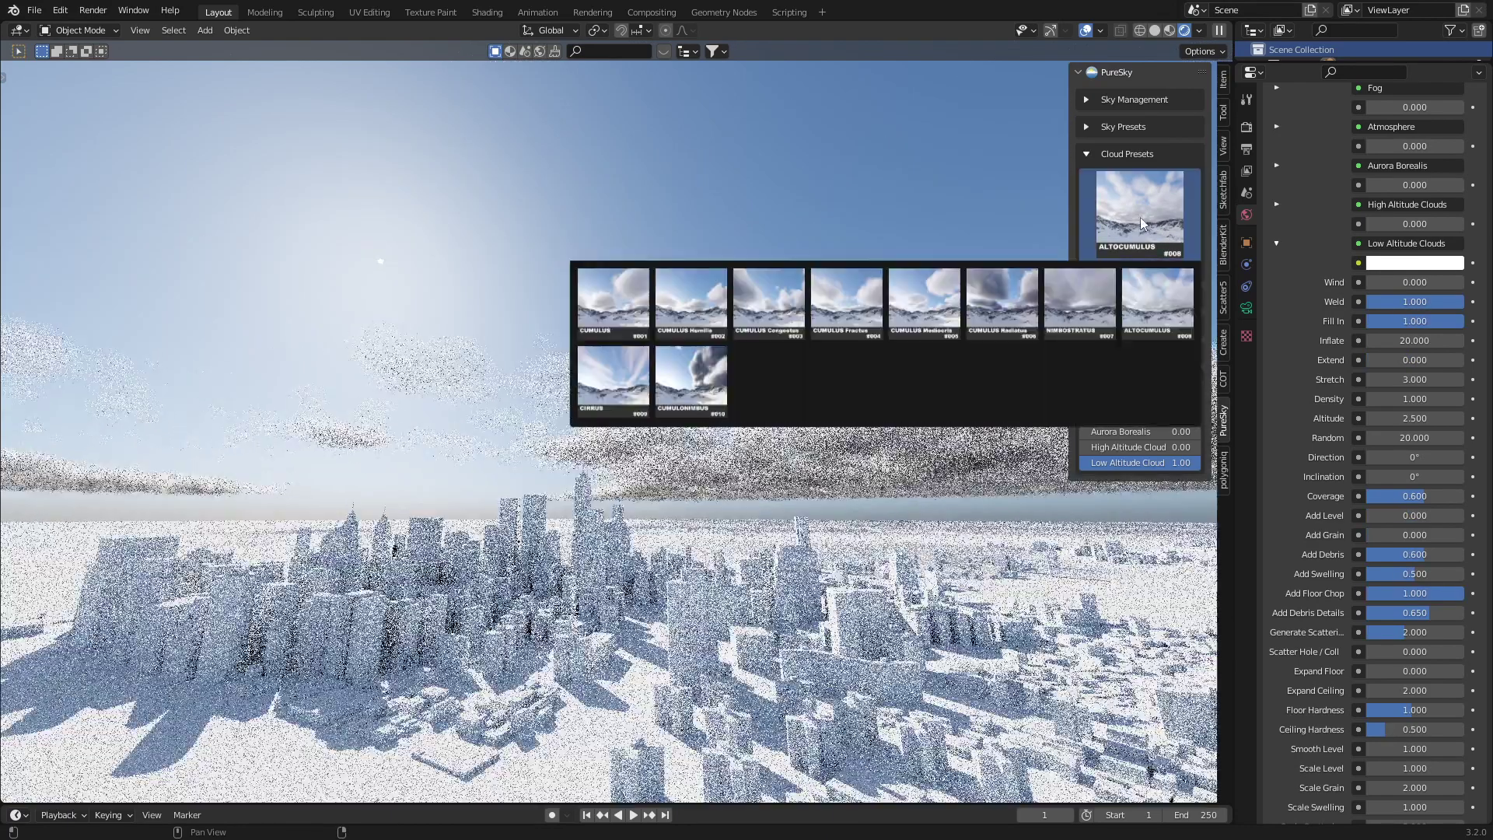
pyautogui.click(1076, 314)
pyautogui.click(1116, 272)
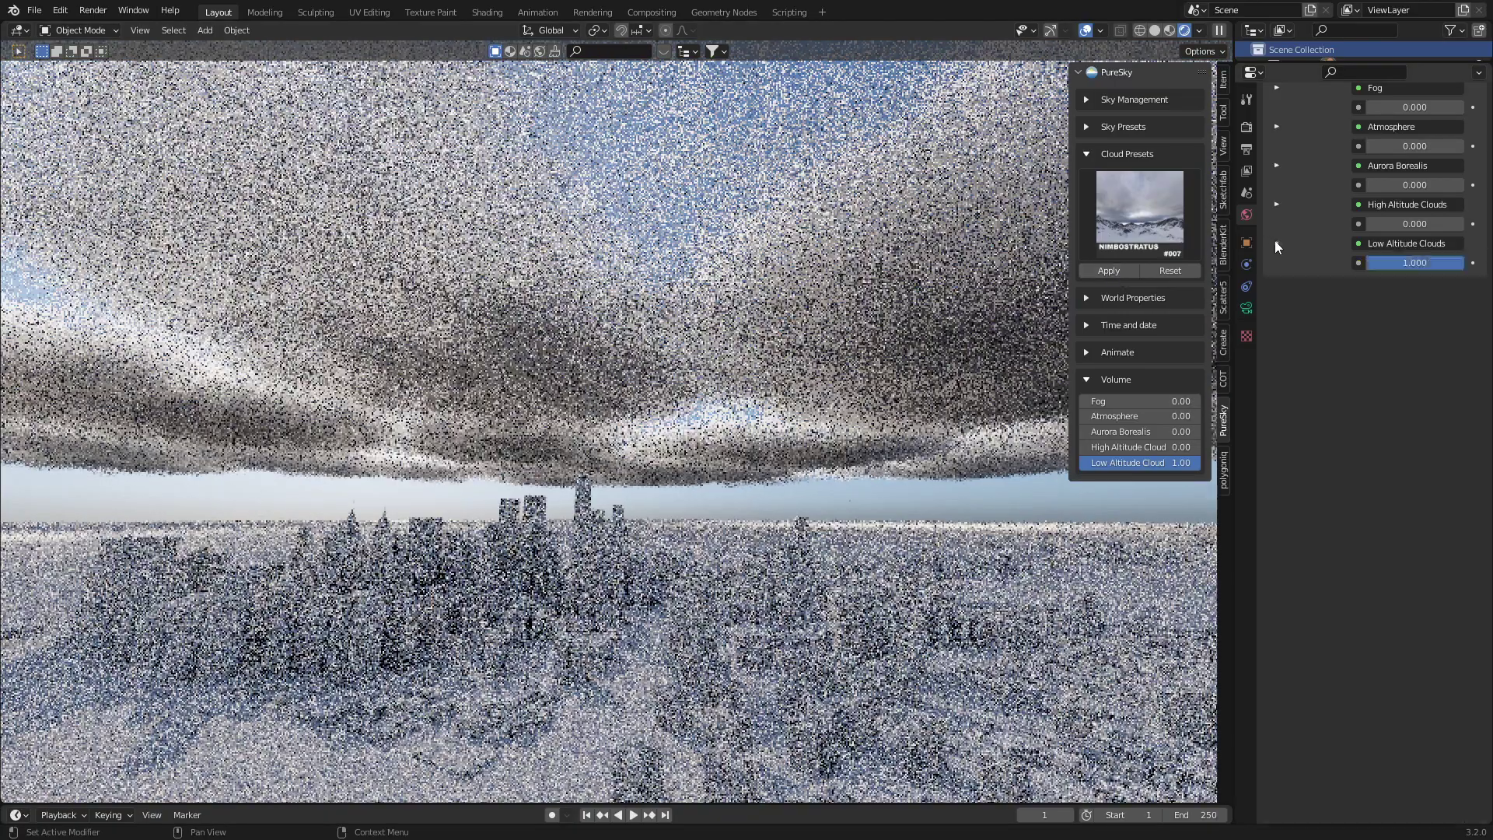
pyautogui.click(1276, 243)
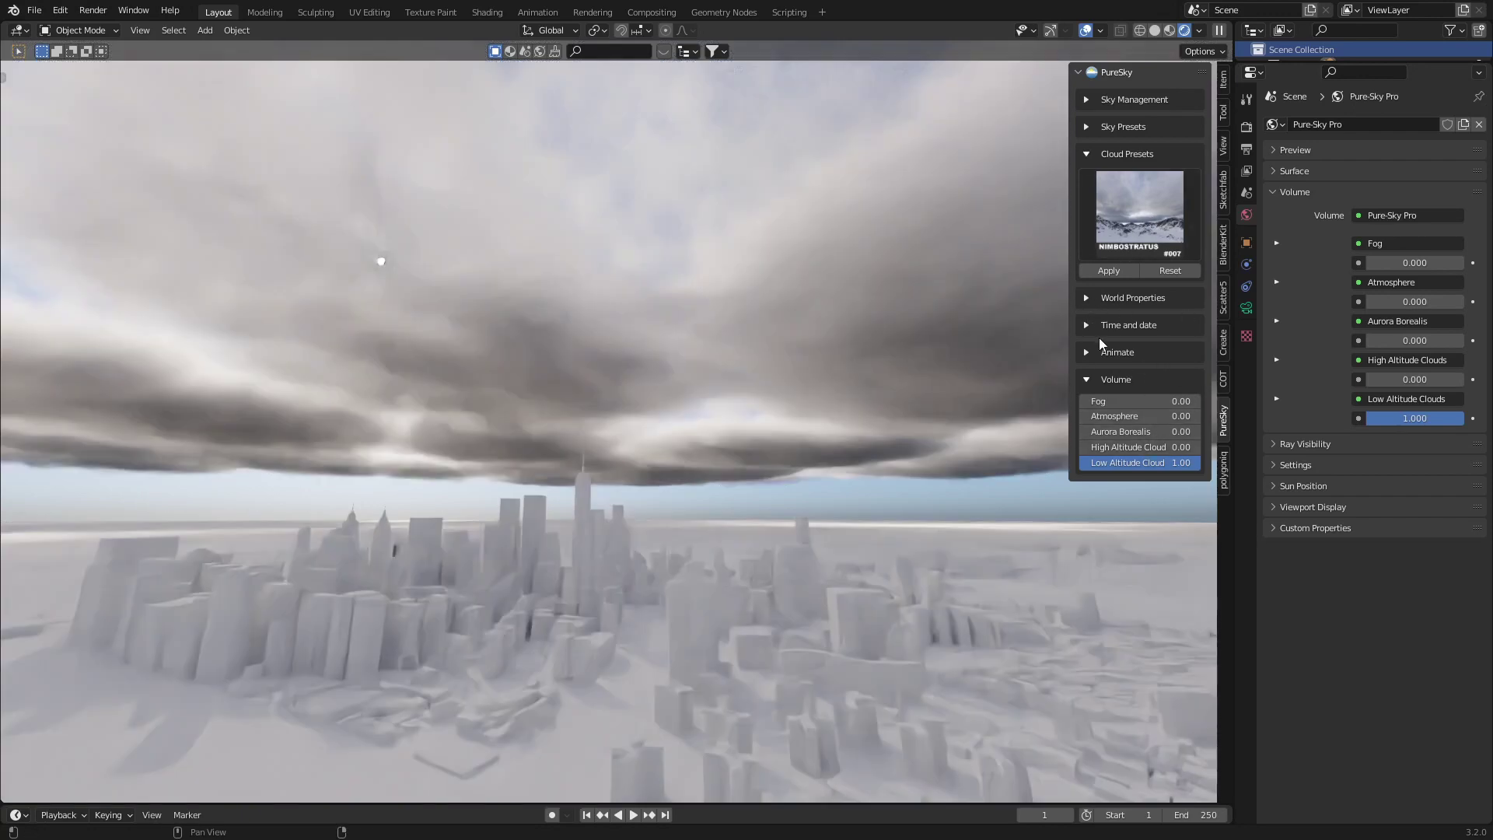
# - Set time of day to 6.1 for dawn and Atmosphere volume to 0.50
pyautogui.click(1088, 327)
pyautogui.doubleClick(1169, 410)
pyautogui.press('Return')
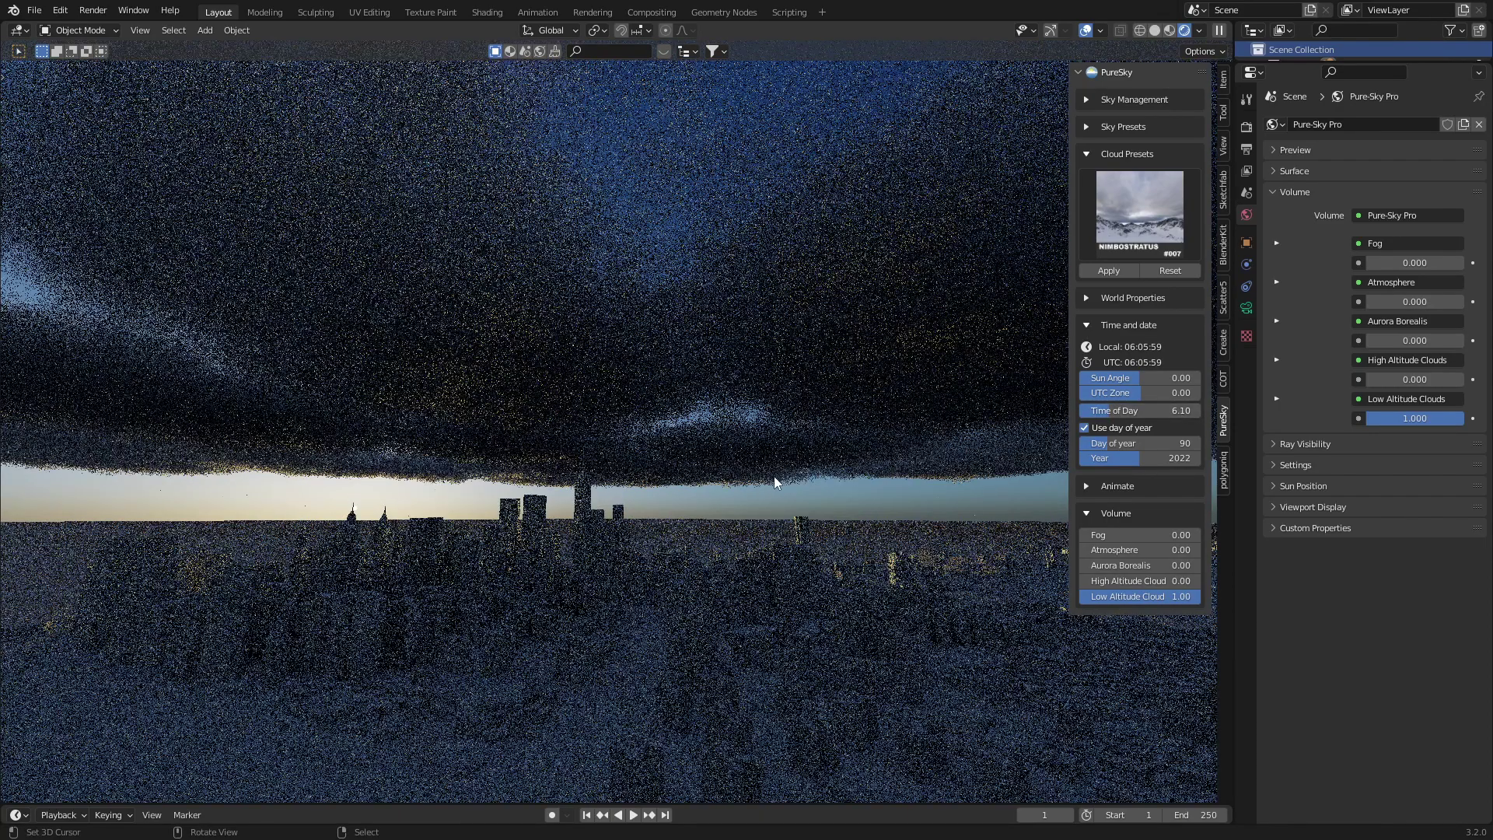
pyautogui.moveTo(771, 476); pyautogui.dragTo(713, 478, button='middle')
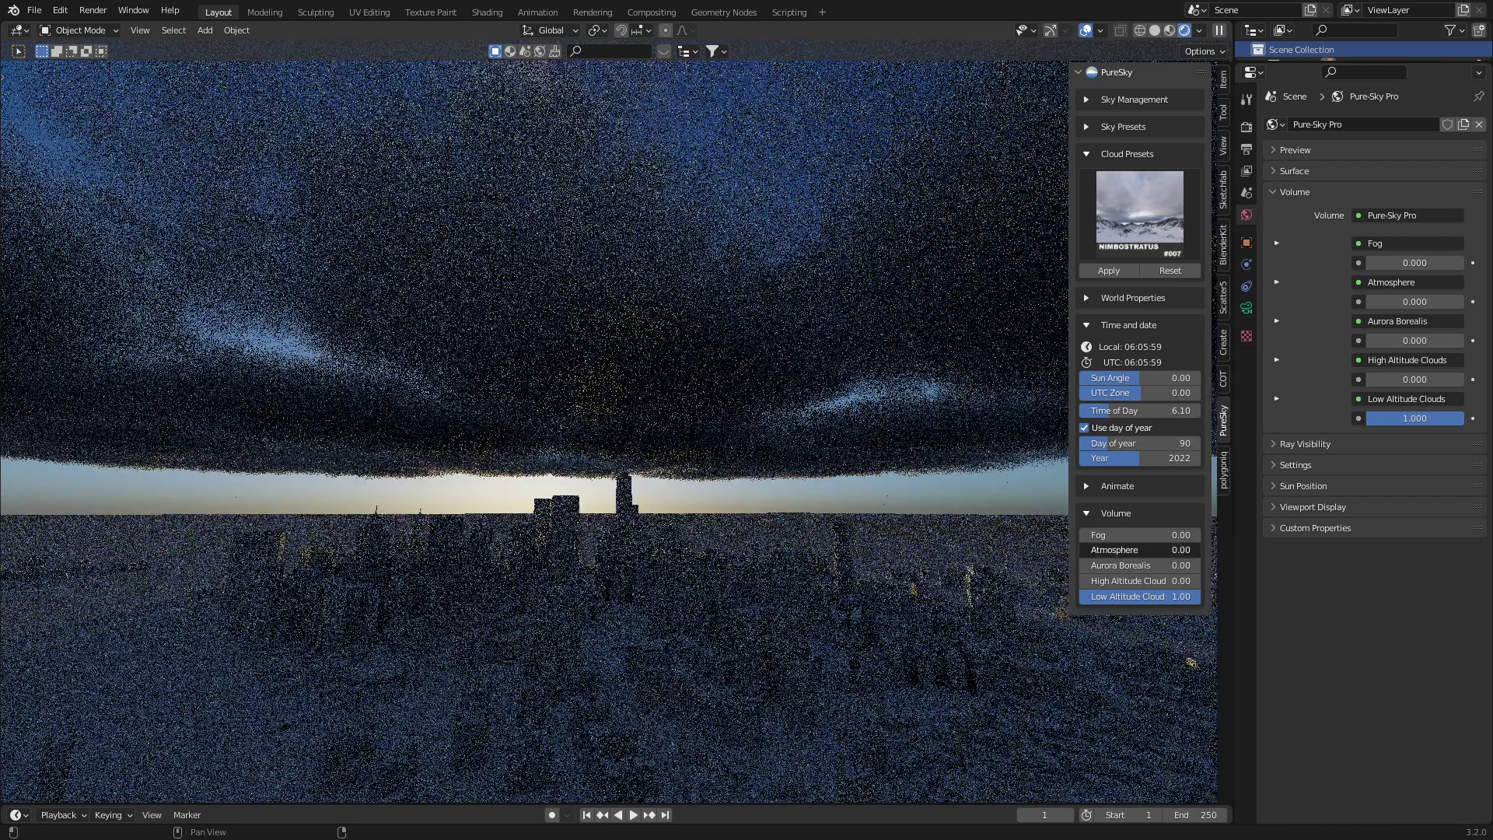
pyautogui.write('.5')
pyautogui.press('Return')
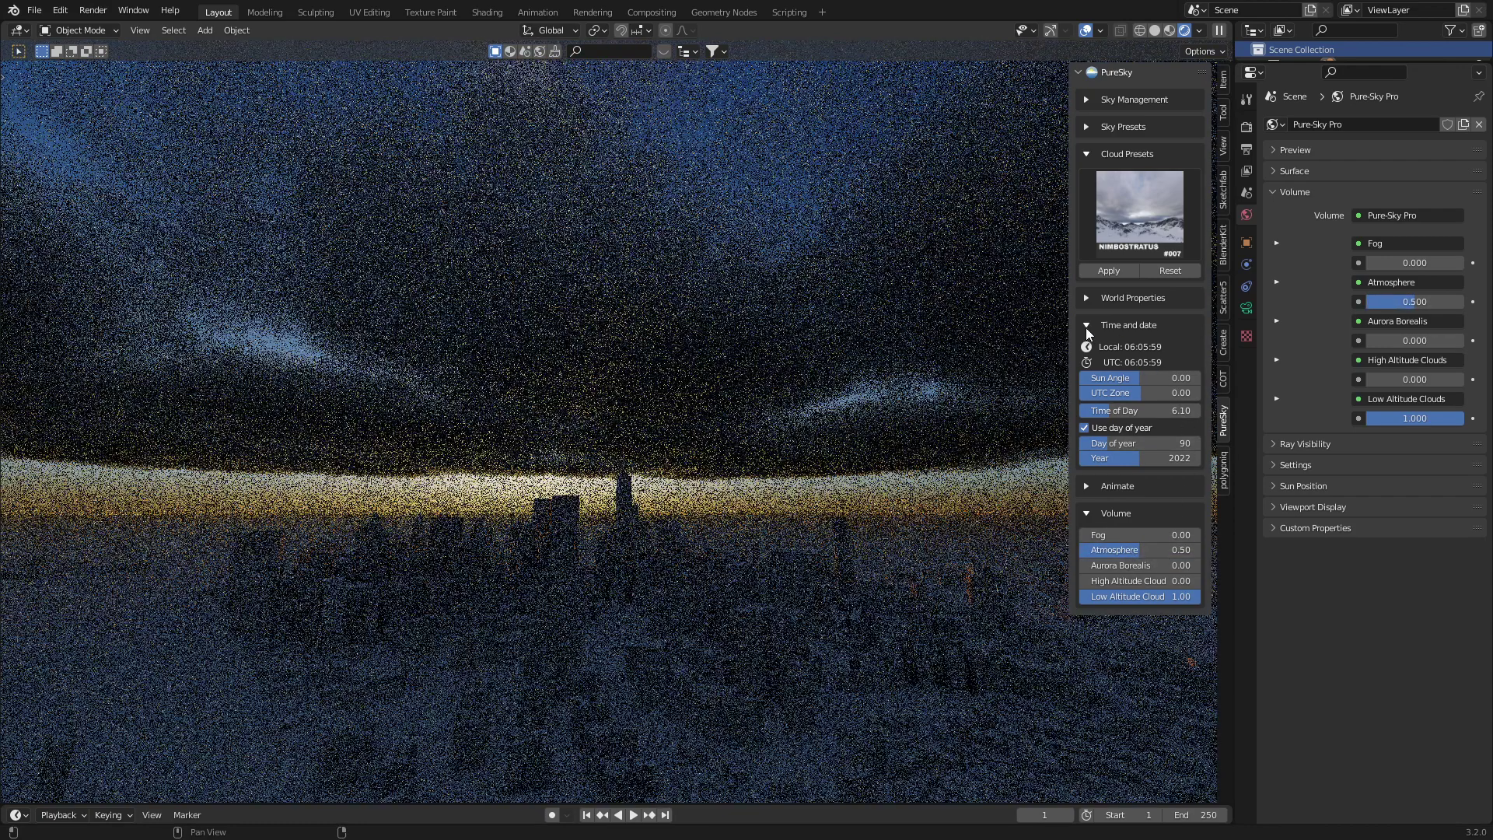
pyautogui.click(1087, 328)
# - Collapse Cloud Presets and show the World surface inputs Sky, Sun and Moon
pyautogui.click(1087, 155)
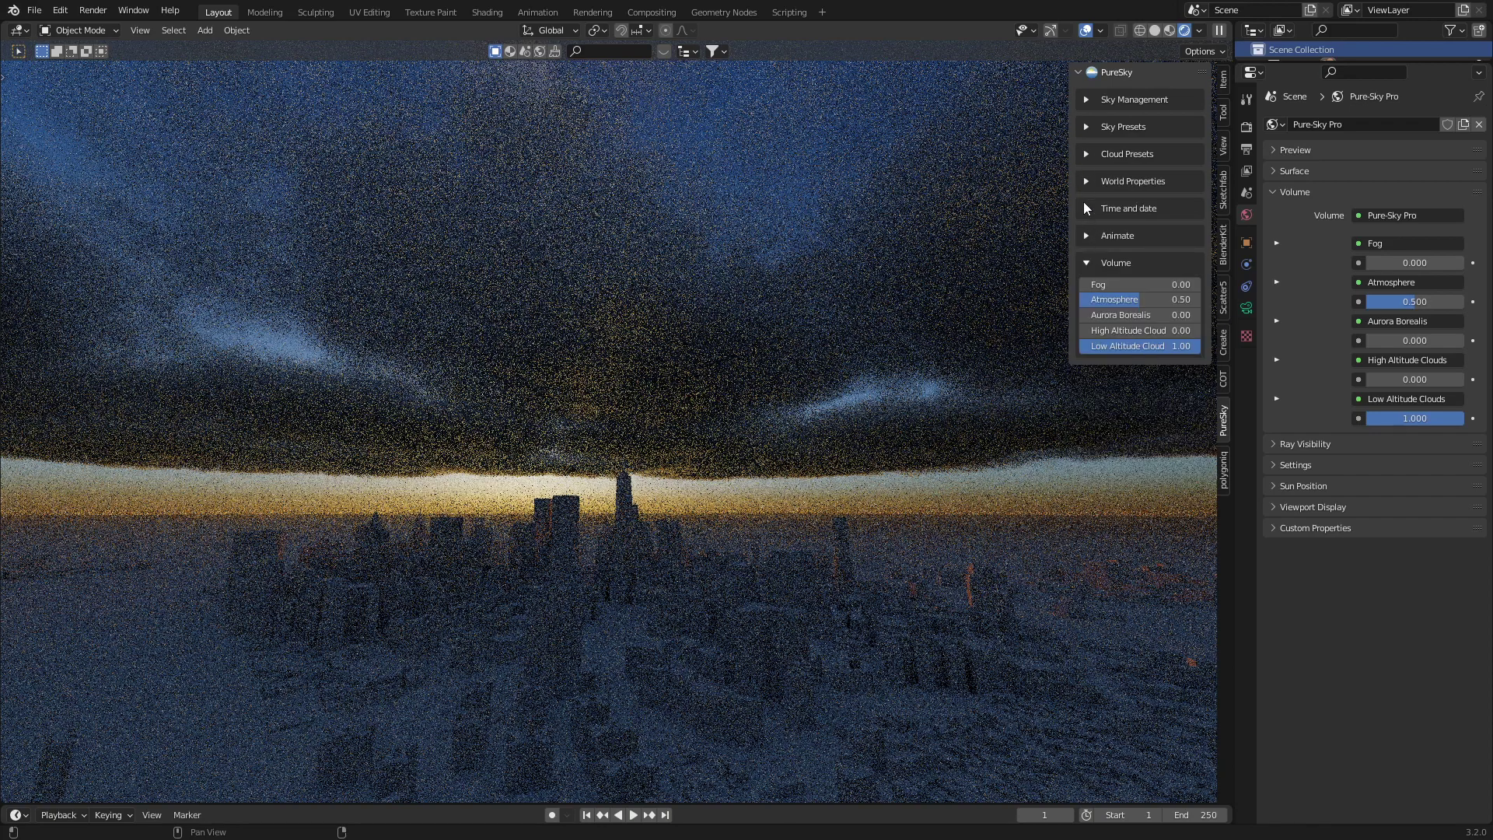
pyautogui.click(1086, 181)
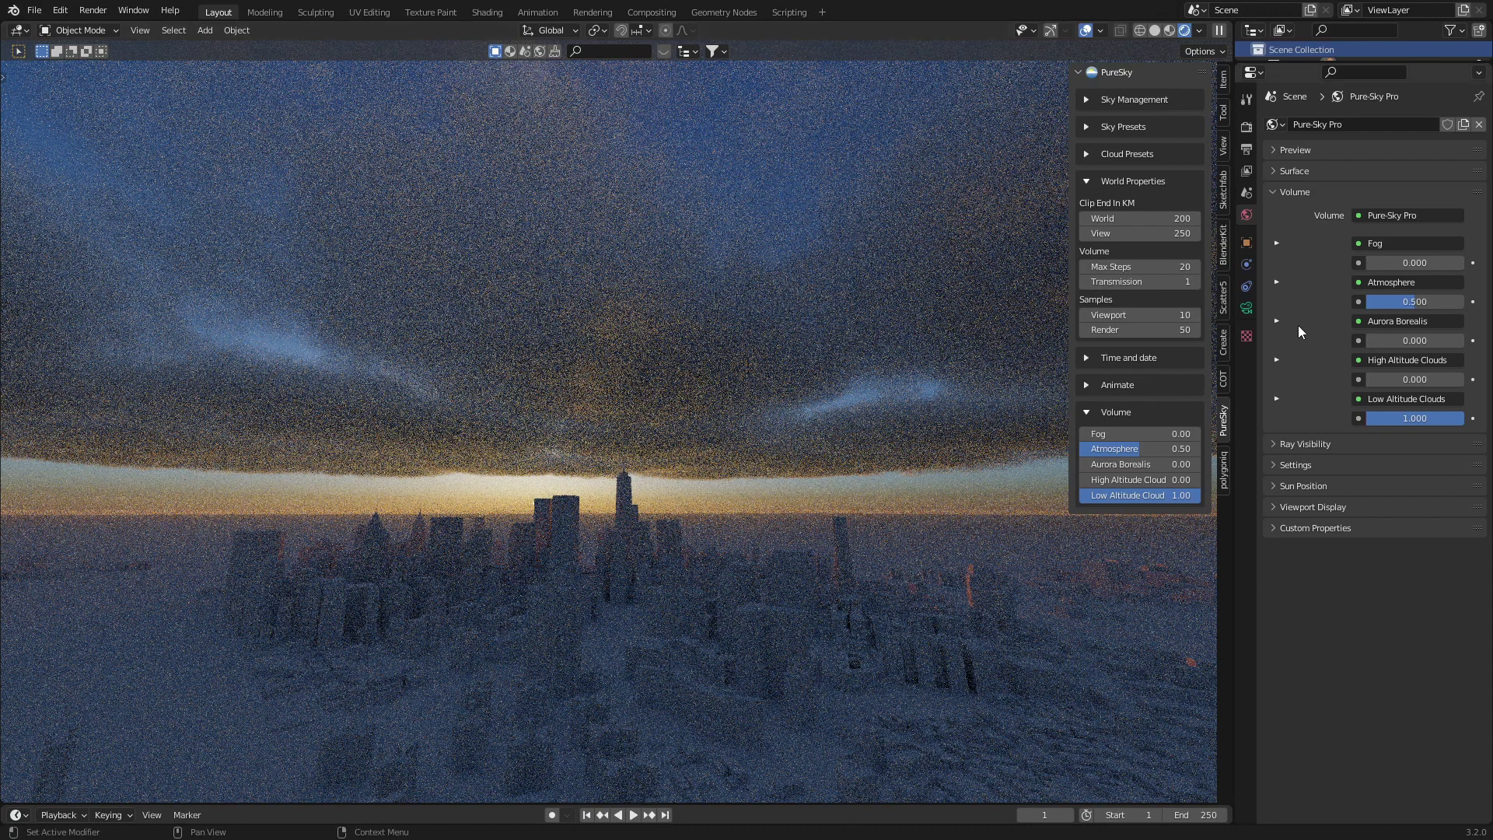
pyautogui.click(1274, 192)
pyautogui.click(1275, 170)
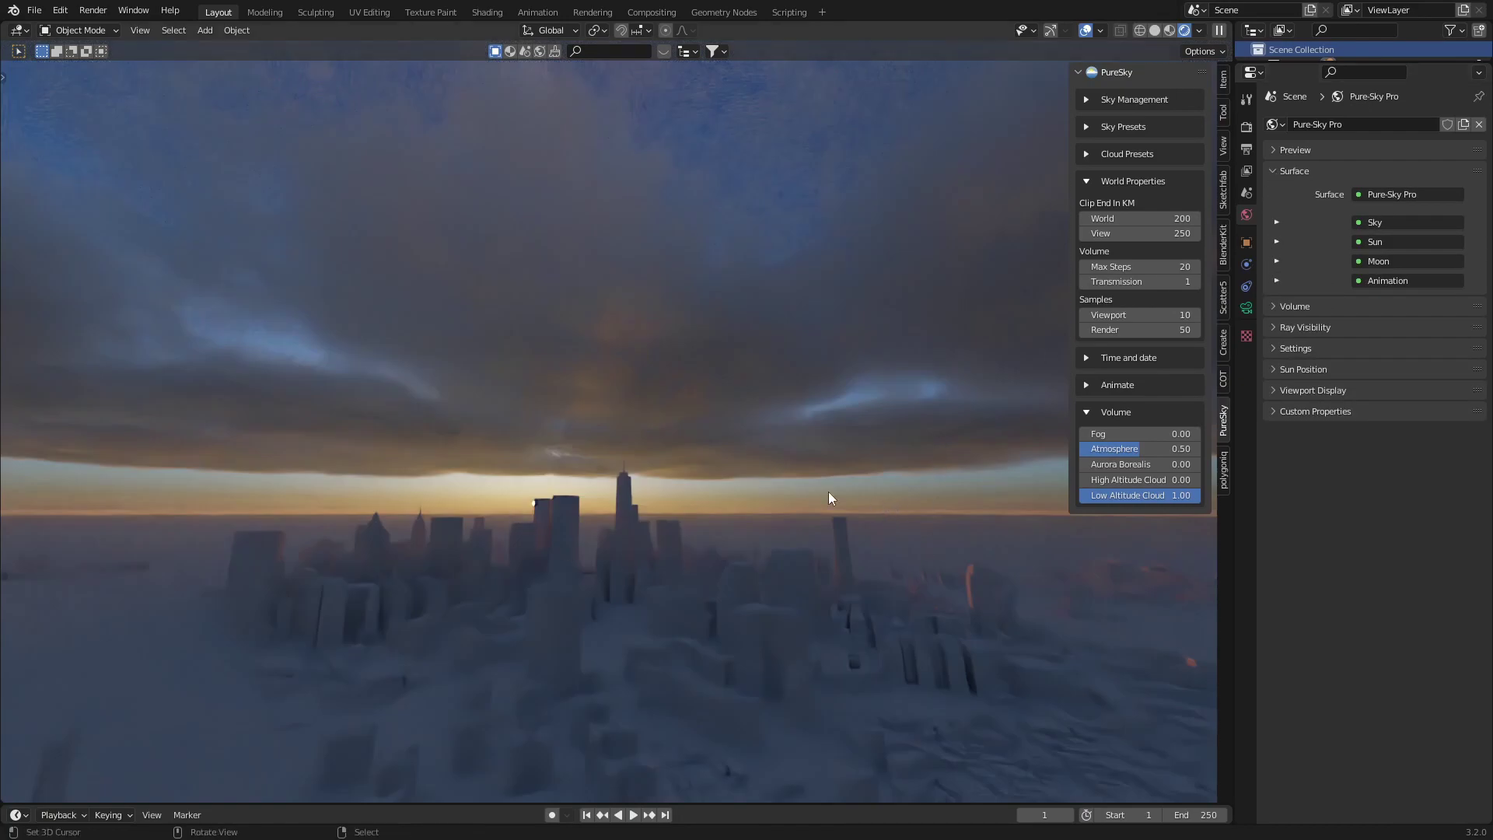
# - Set volume transmission to 0 and max steps to 5
pyautogui.click(1085, 281)
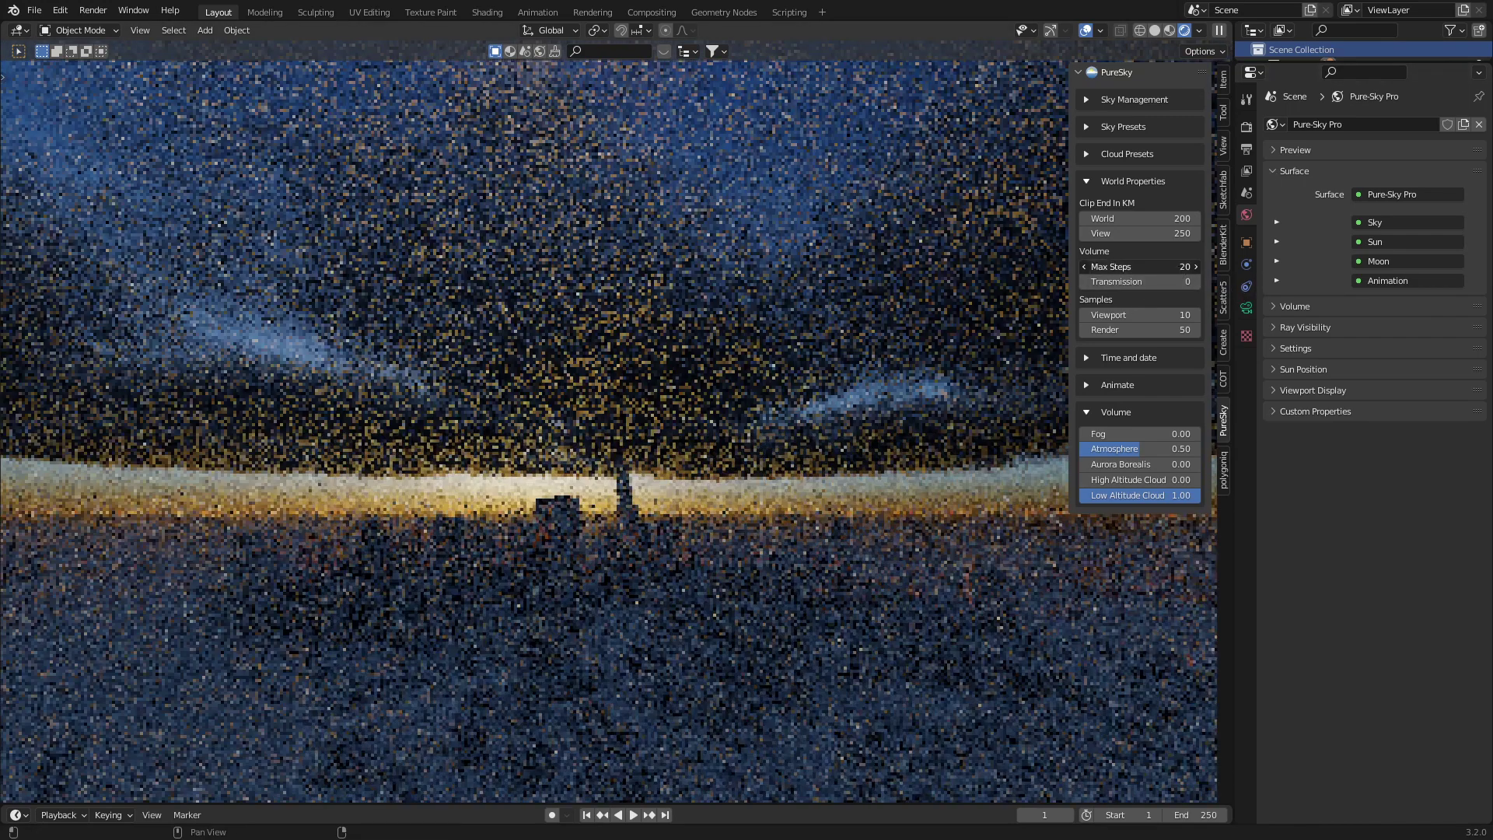
pyautogui.doubleClick(1138, 266)
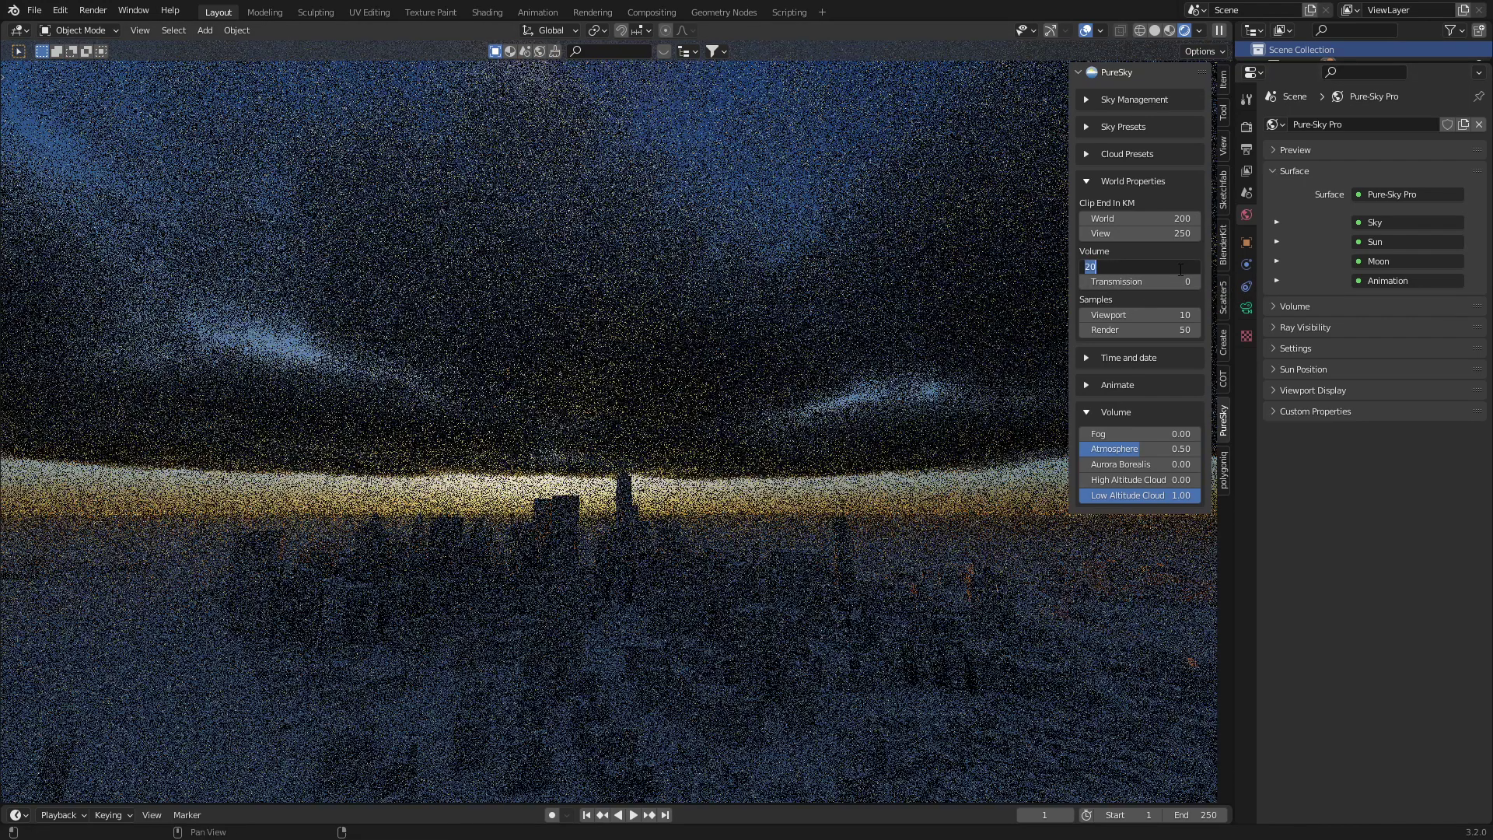
pyautogui.write('5')
pyautogui.press('Return')
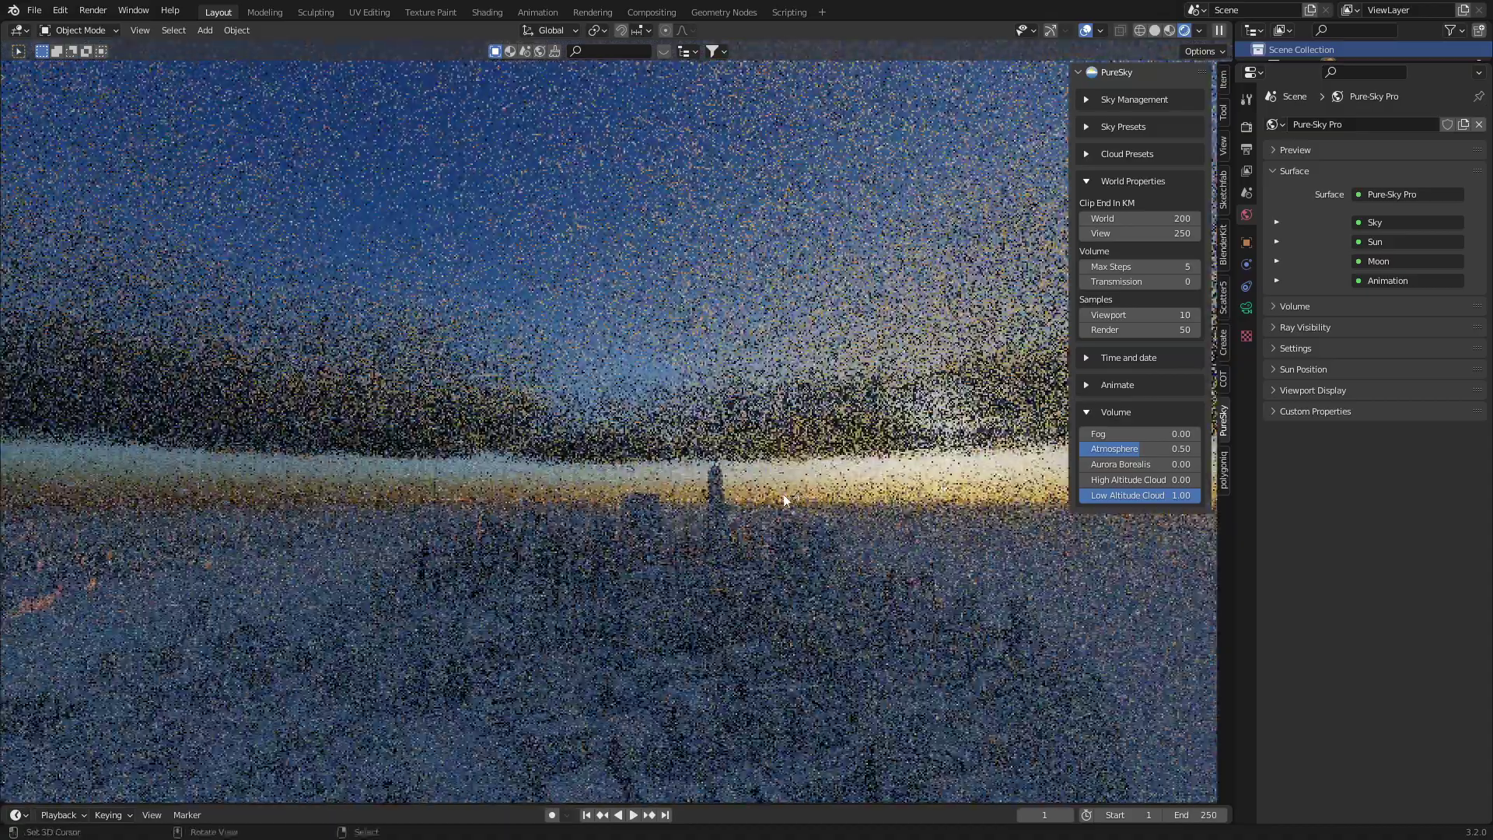
pyautogui.moveTo(809, 479); pyautogui.dragTo(783, 500, button='middle')
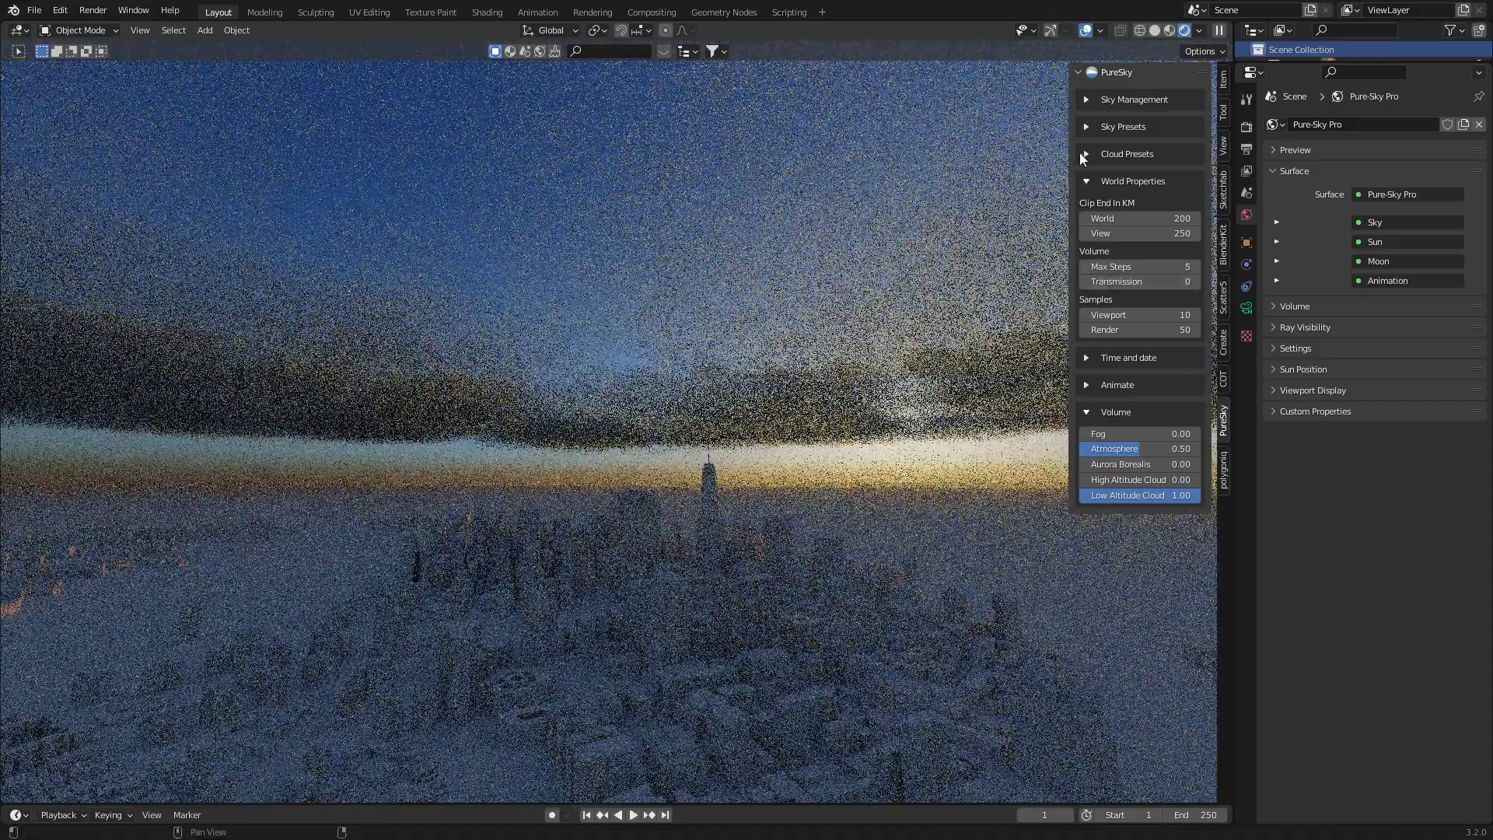
# - Reset the low-altitude cloud layer to 0, then hide Cloud Presets
pyautogui.click(1082, 156)
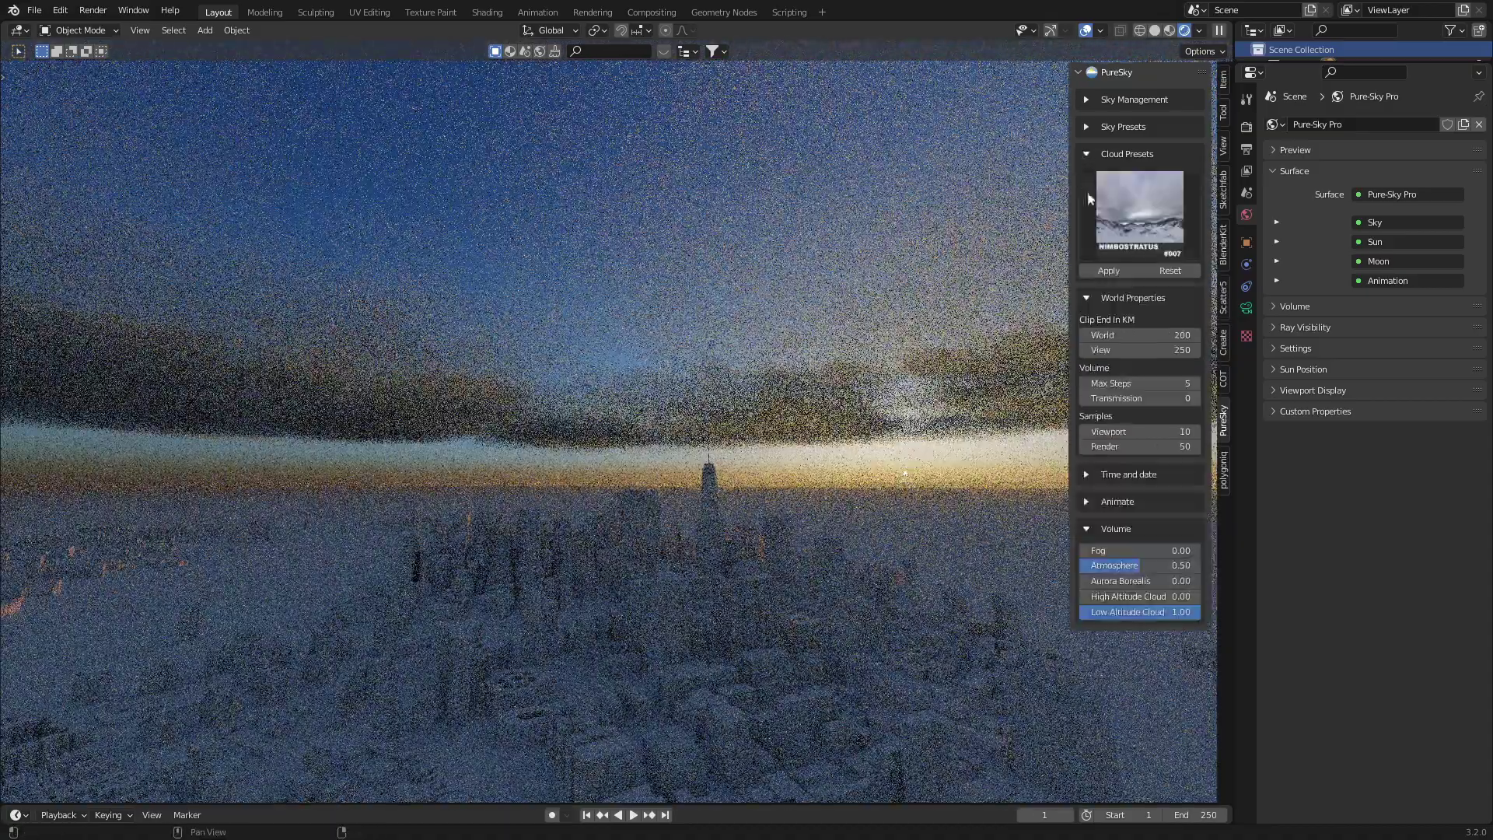
pyautogui.click(1167, 272)
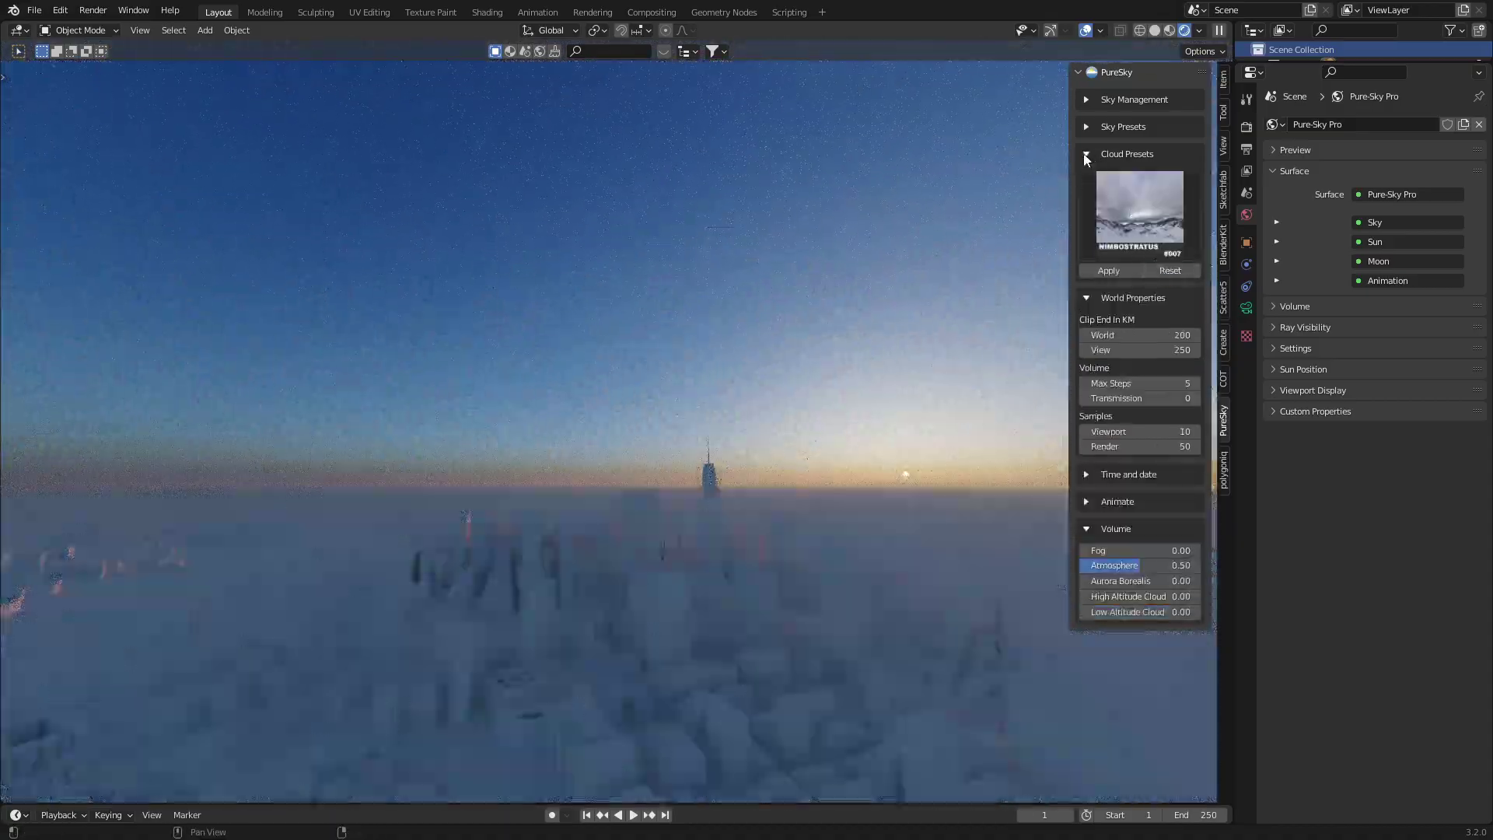
pyautogui.click(1093, 156)
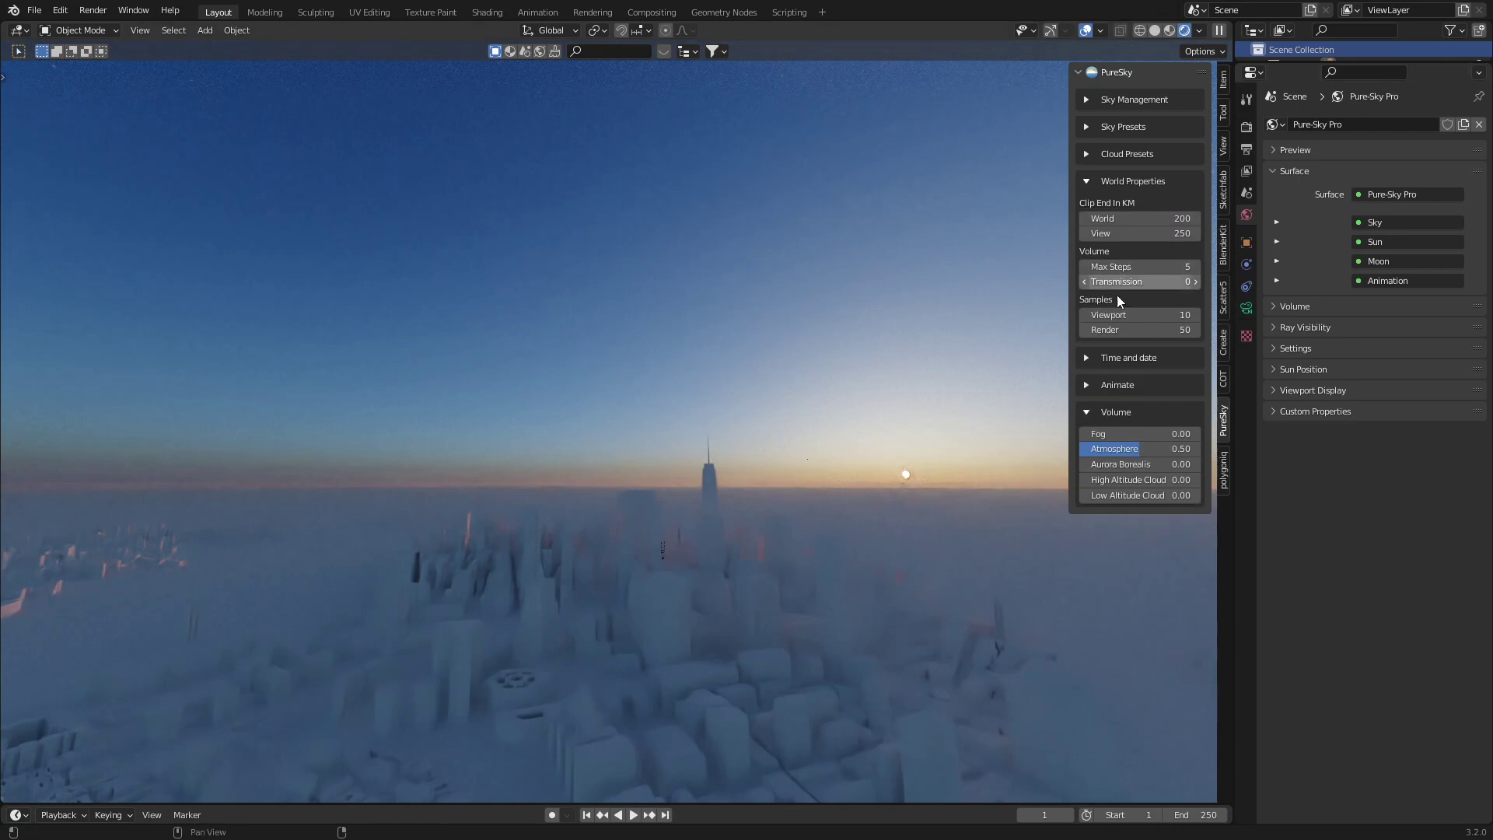
# - Apply the NIGHT #025 sky preset to the city
pyautogui.click(1087, 126)
pyautogui.click(1140, 187)
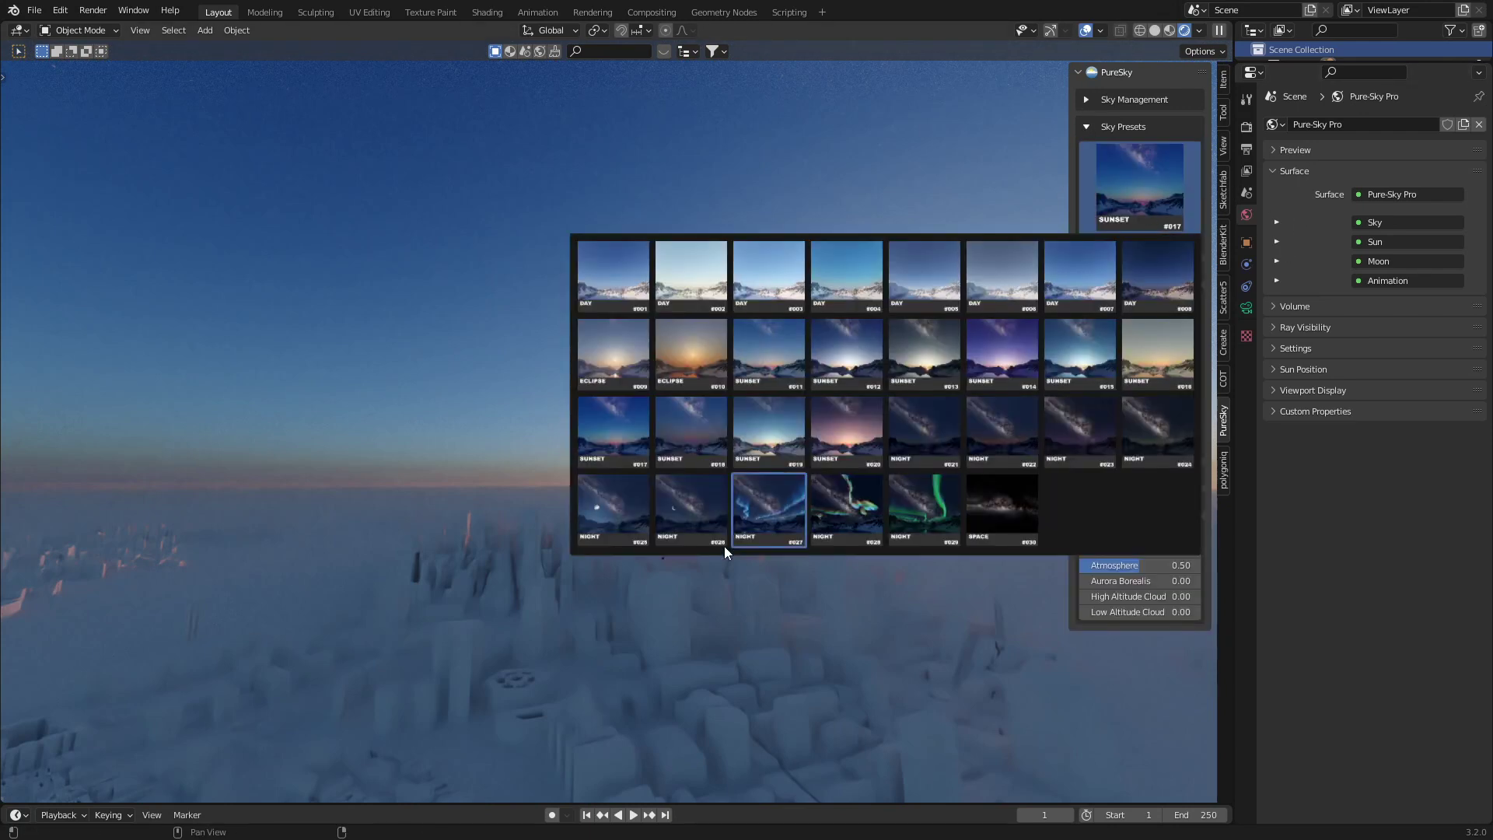
pyautogui.click(610, 513)
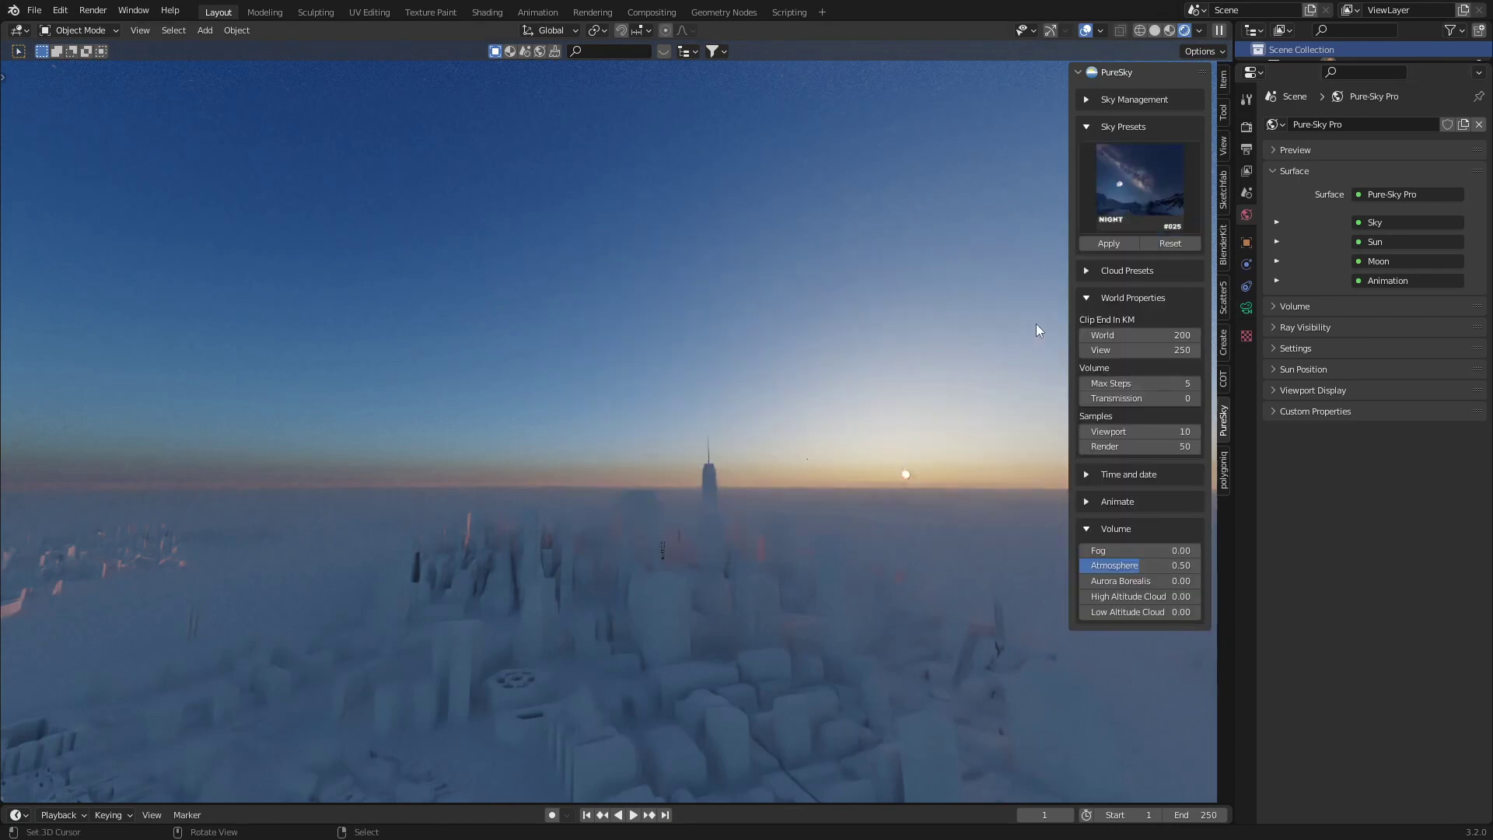
pyautogui.click(1115, 239)
pyautogui.moveTo(503, 551)
pyautogui.mouseDown(button='middle')
pyautogui.moveTo(307, 530)
pyautogui.moveTo(772, 504)
pyautogui.moveTo(656, 502)
pyautogui.moveTo(652, 516)
pyautogui.moveTo(620, 458)
pyautogui.mouseUp(button='middle')
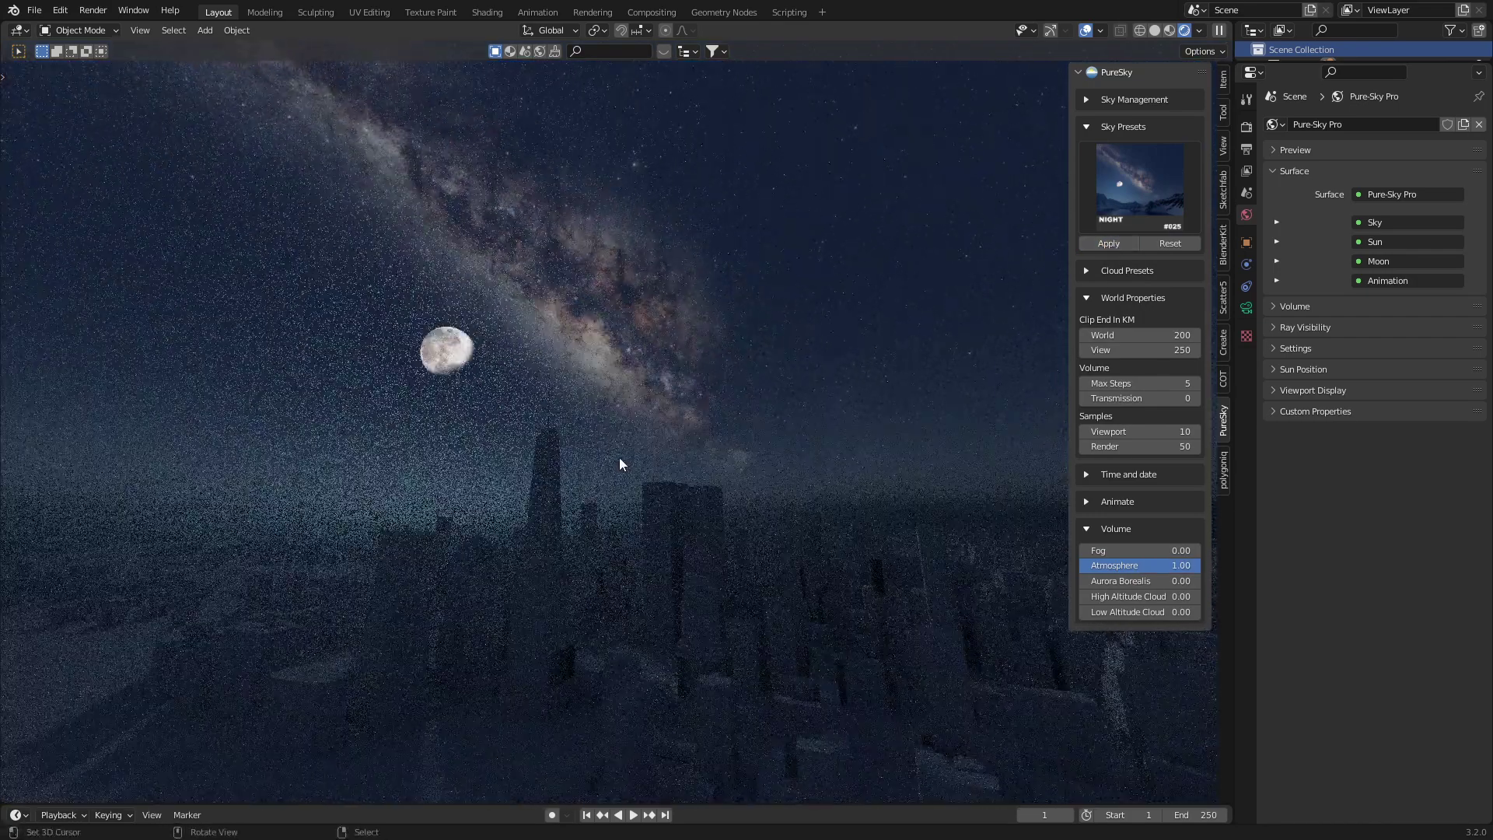
# - Expand the Moon settings and slide Full Moon to 0, then back to 1
pyautogui.click(1276, 261)
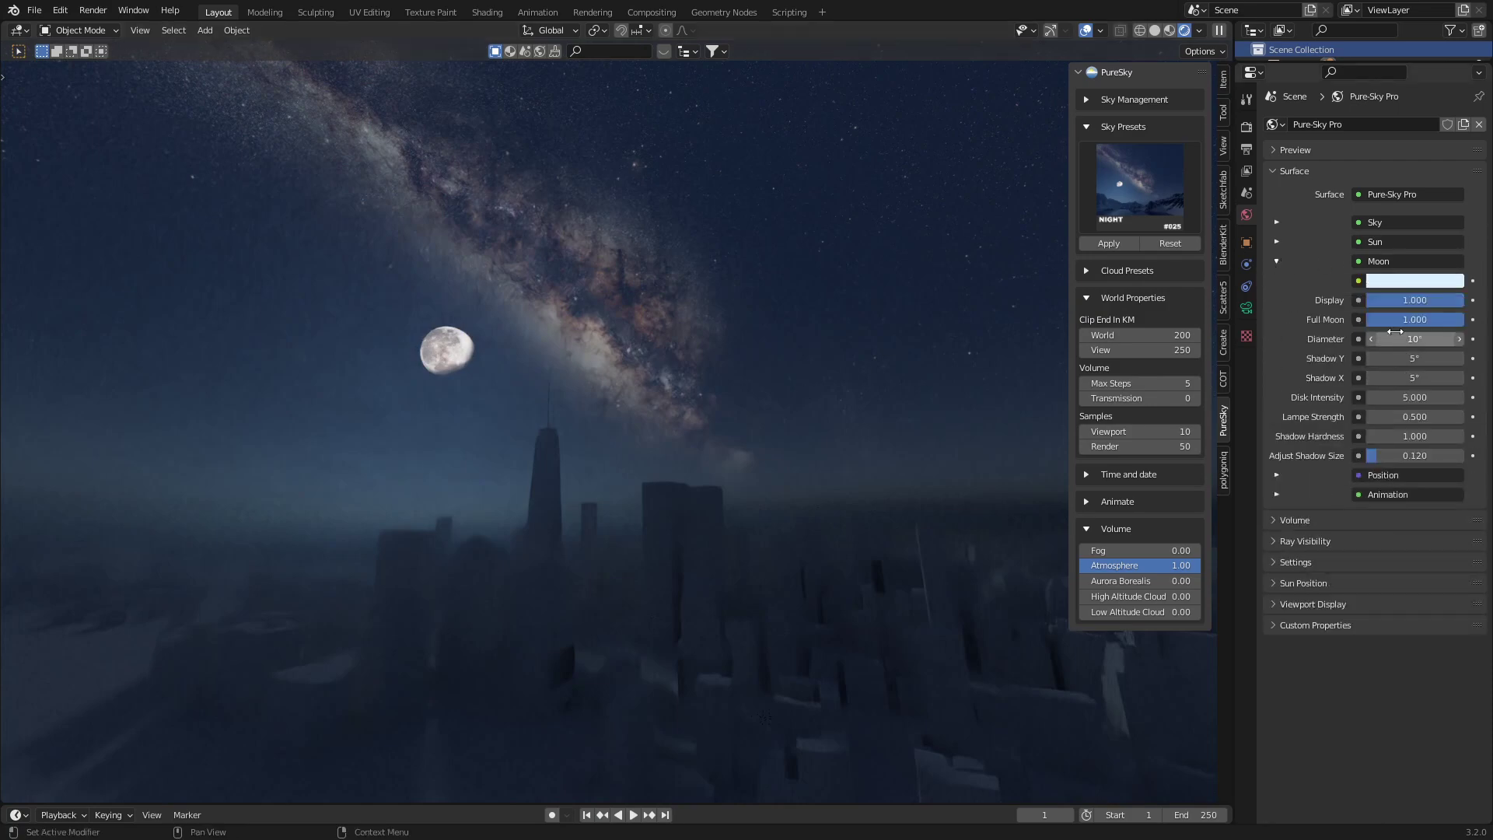
pyautogui.moveTo(1436, 318); pyautogui.dragTo(1357, 318)
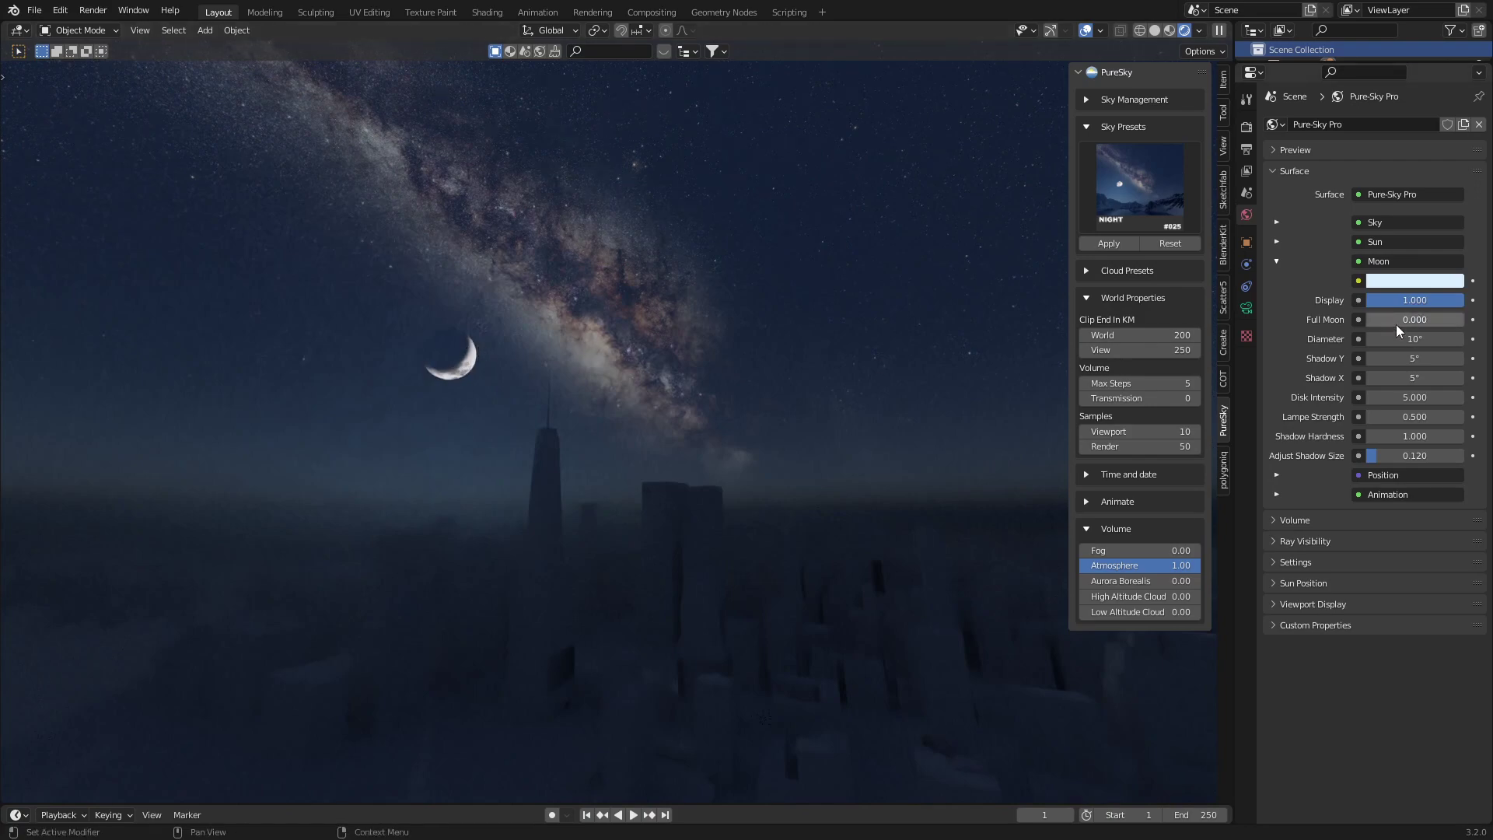
pyautogui.moveTo(1397, 323); pyautogui.dragTo(1466, 324)
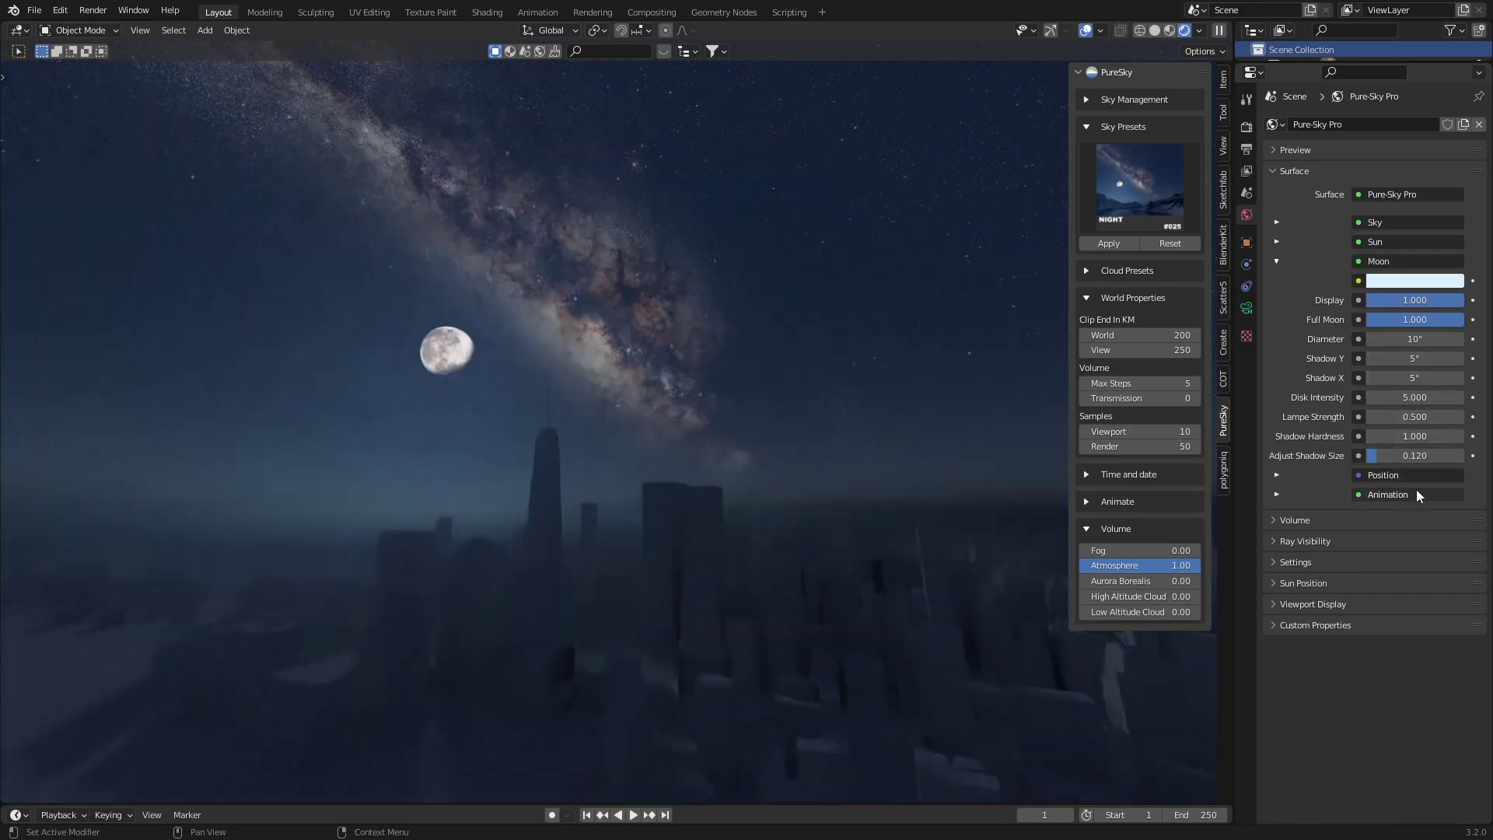
# - Collapse the Moon settings and apply the crescent-moon NIGHT #026 preset
pyautogui.click(1276, 260)
pyautogui.click(1131, 190)
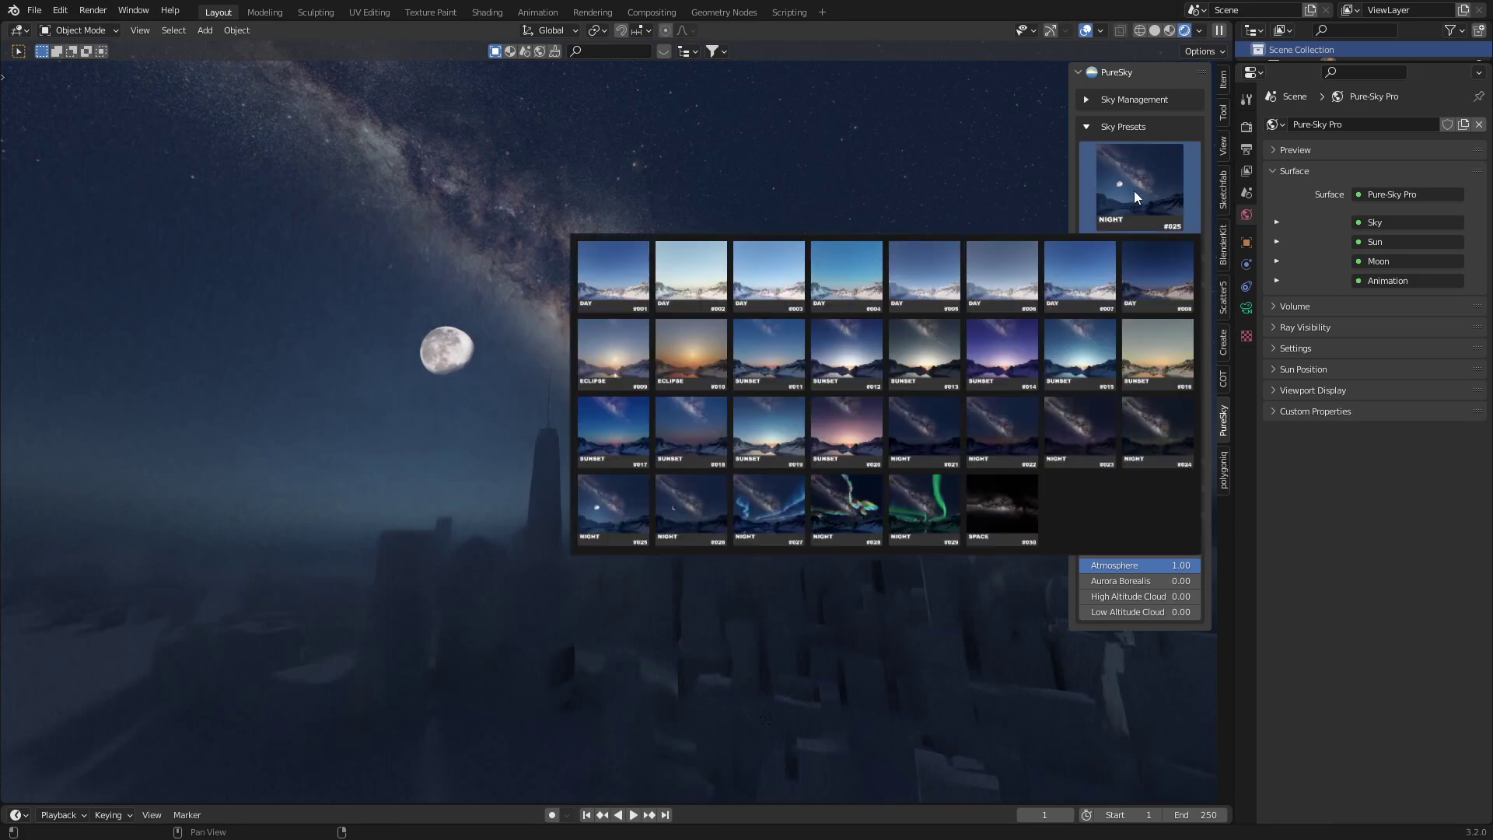
pyautogui.click(691, 508)
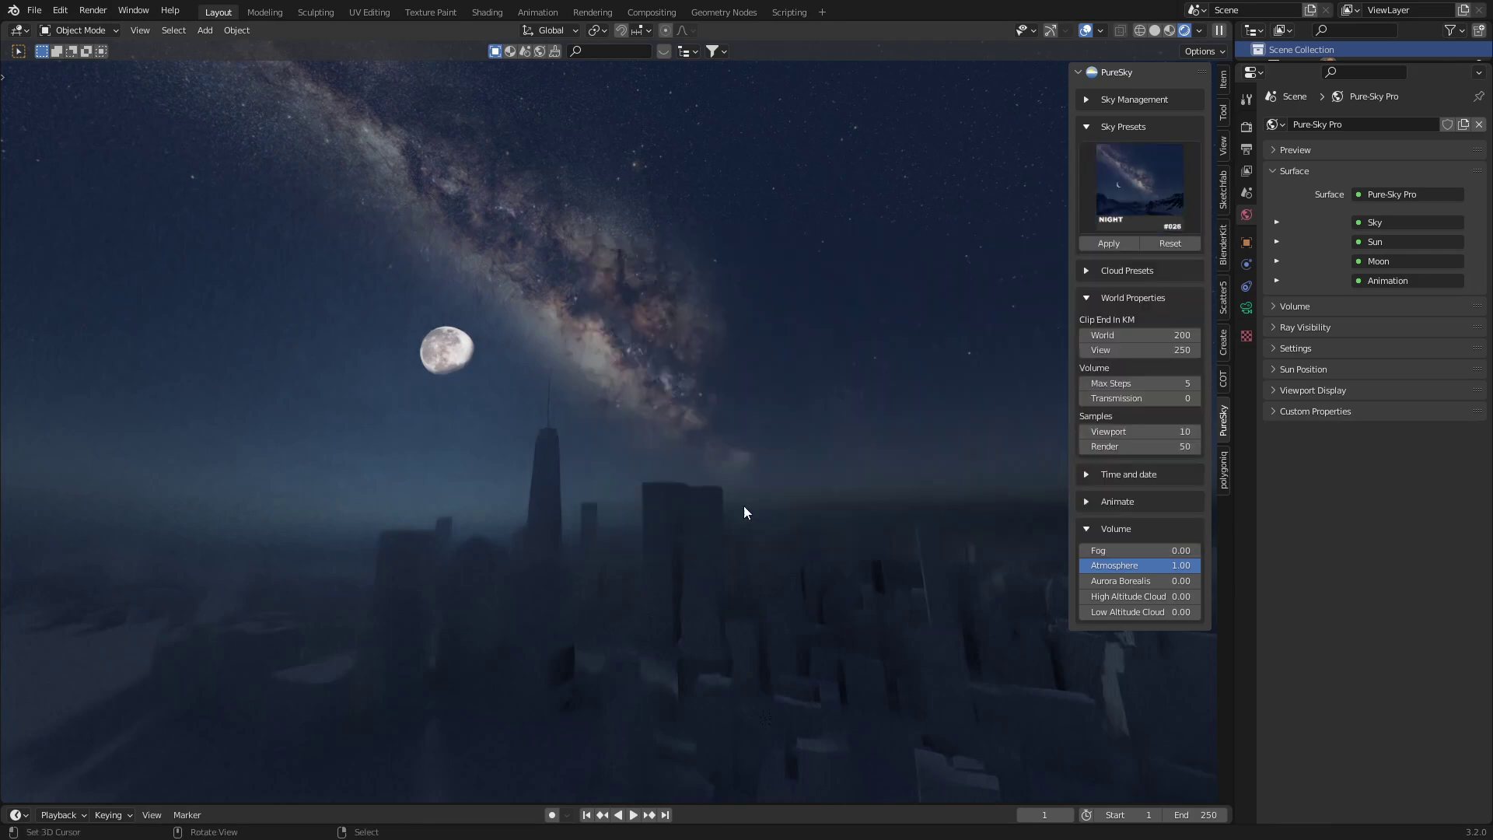
pyautogui.click(1109, 243)
# - Apply the aurora NIGHT #027 sky preset
pyautogui.click(1142, 187)
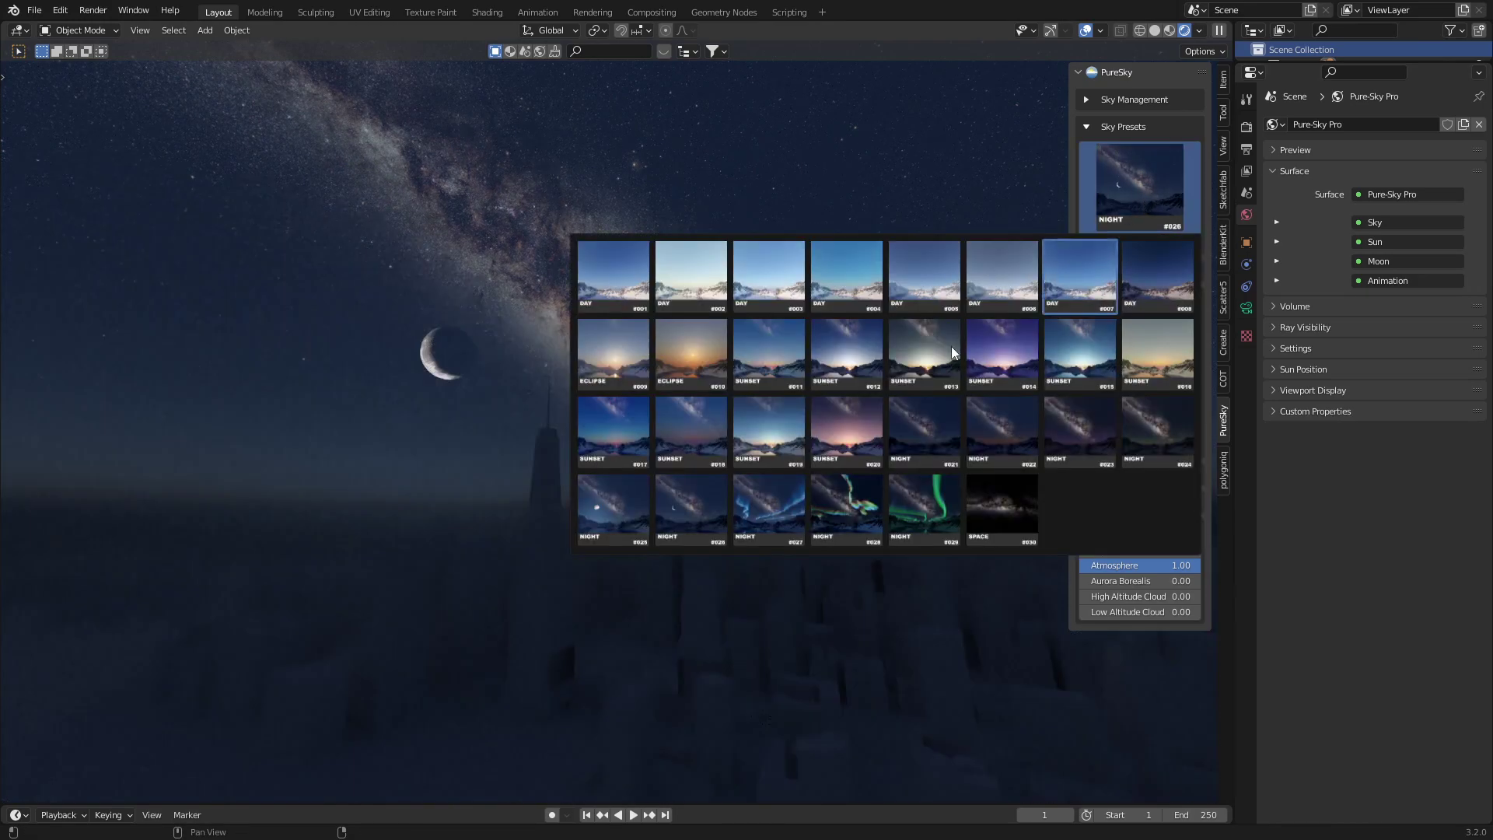
pyautogui.click(769, 510)
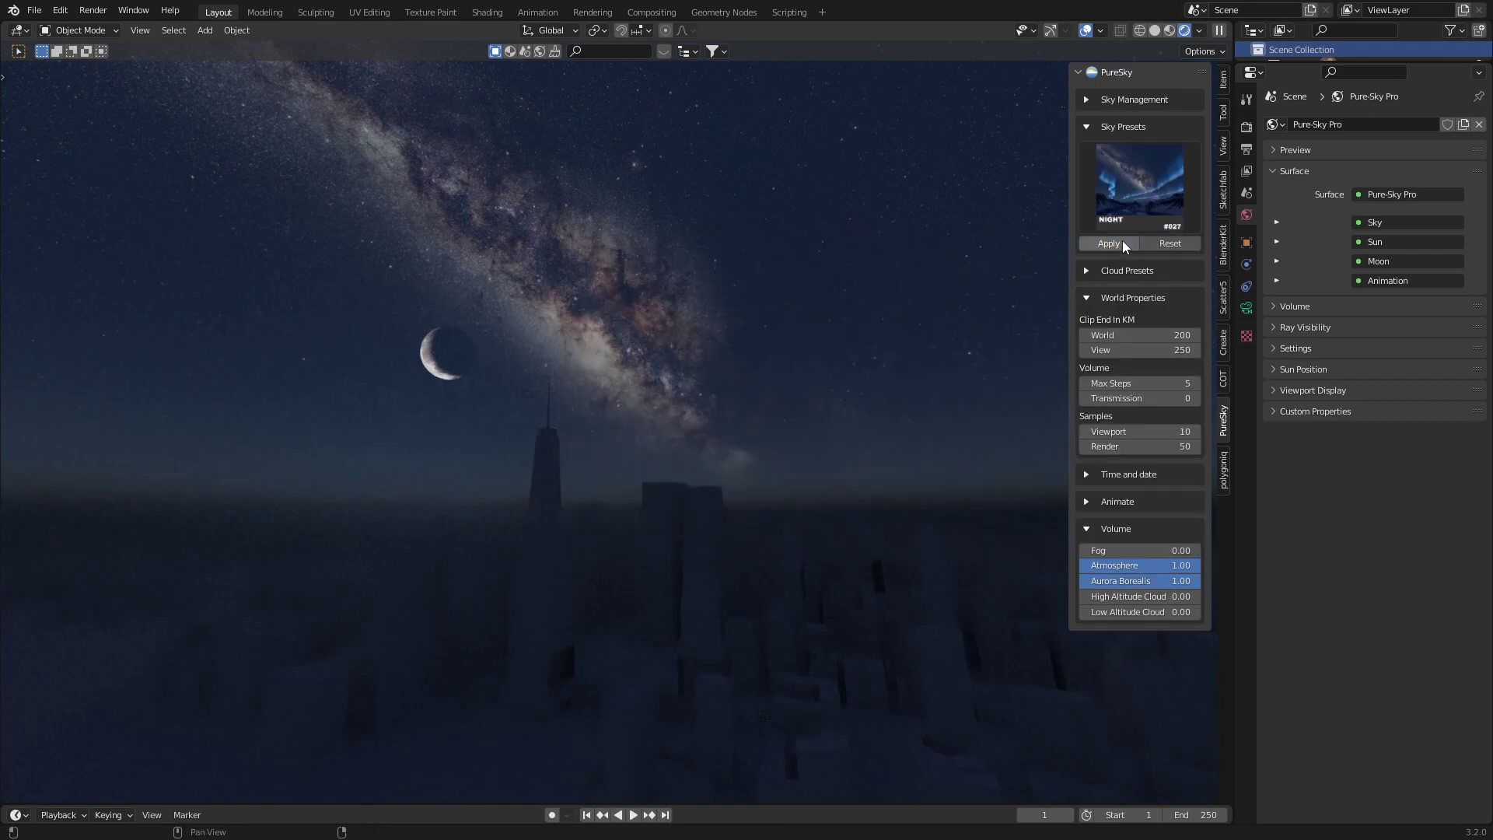
pyautogui.click(1123, 241)
pyautogui.moveTo(724, 447); pyautogui.dragTo(697, 481, button='middle')
# - Turn Atmosphere volume down to 0.00 and orbit across the aurora
pyautogui.moveTo(1184, 565); pyautogui.dragTo(1085, 565)
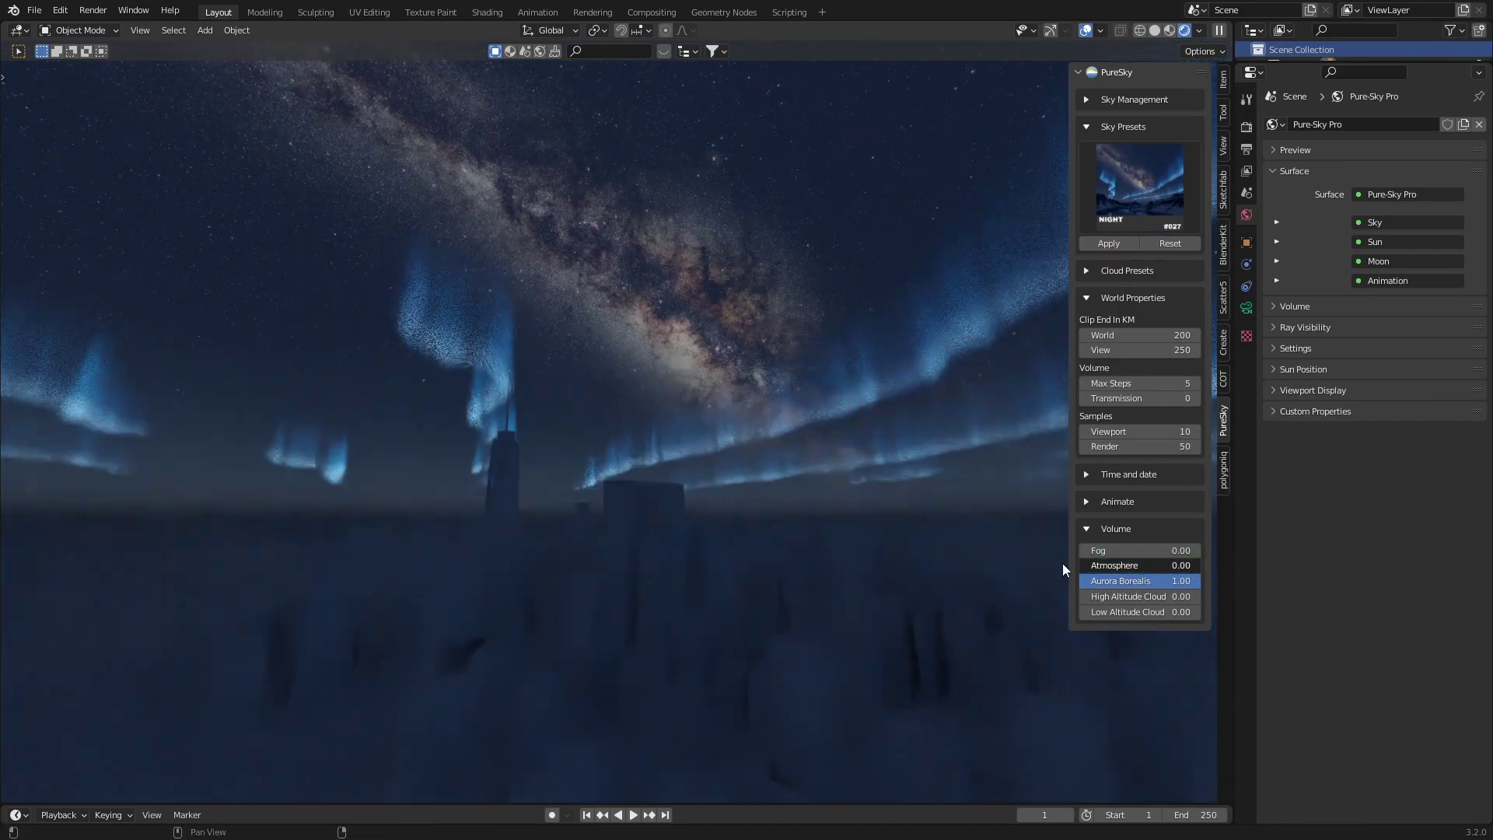
pyautogui.moveTo(450, 494); pyautogui.dragTo(699, 490, button='middle')
pyautogui.moveTo(423, 199)
pyautogui.mouseDown(button='middle')
pyautogui.moveTo(486, 352)
pyautogui.moveTo(627, 361)
pyautogui.moveTo(319, 358)
pyautogui.moveTo(802, 265)
pyautogui.mouseUp(button='middle')
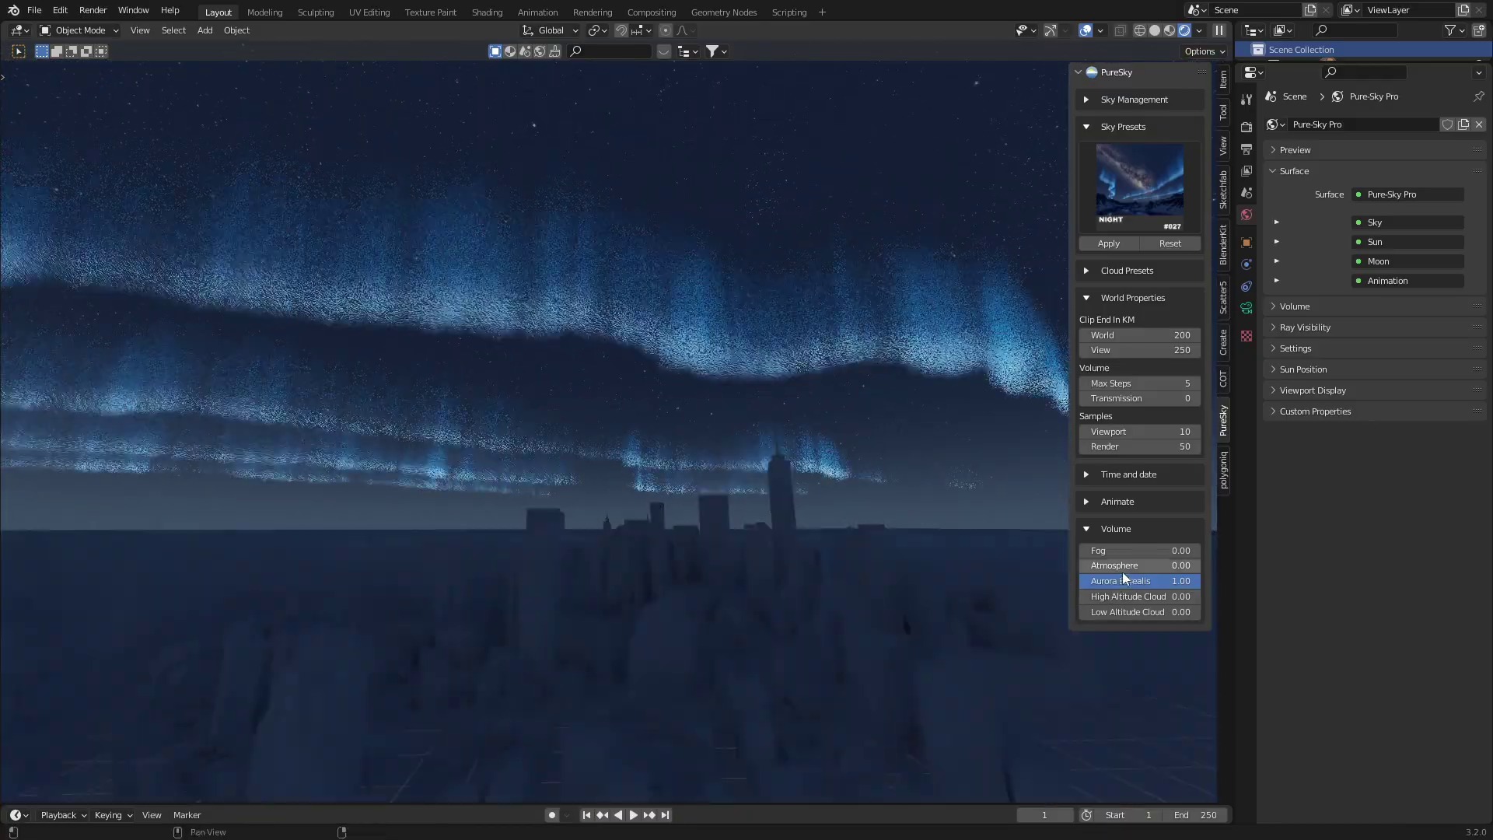
pyautogui.click(1140, 188)
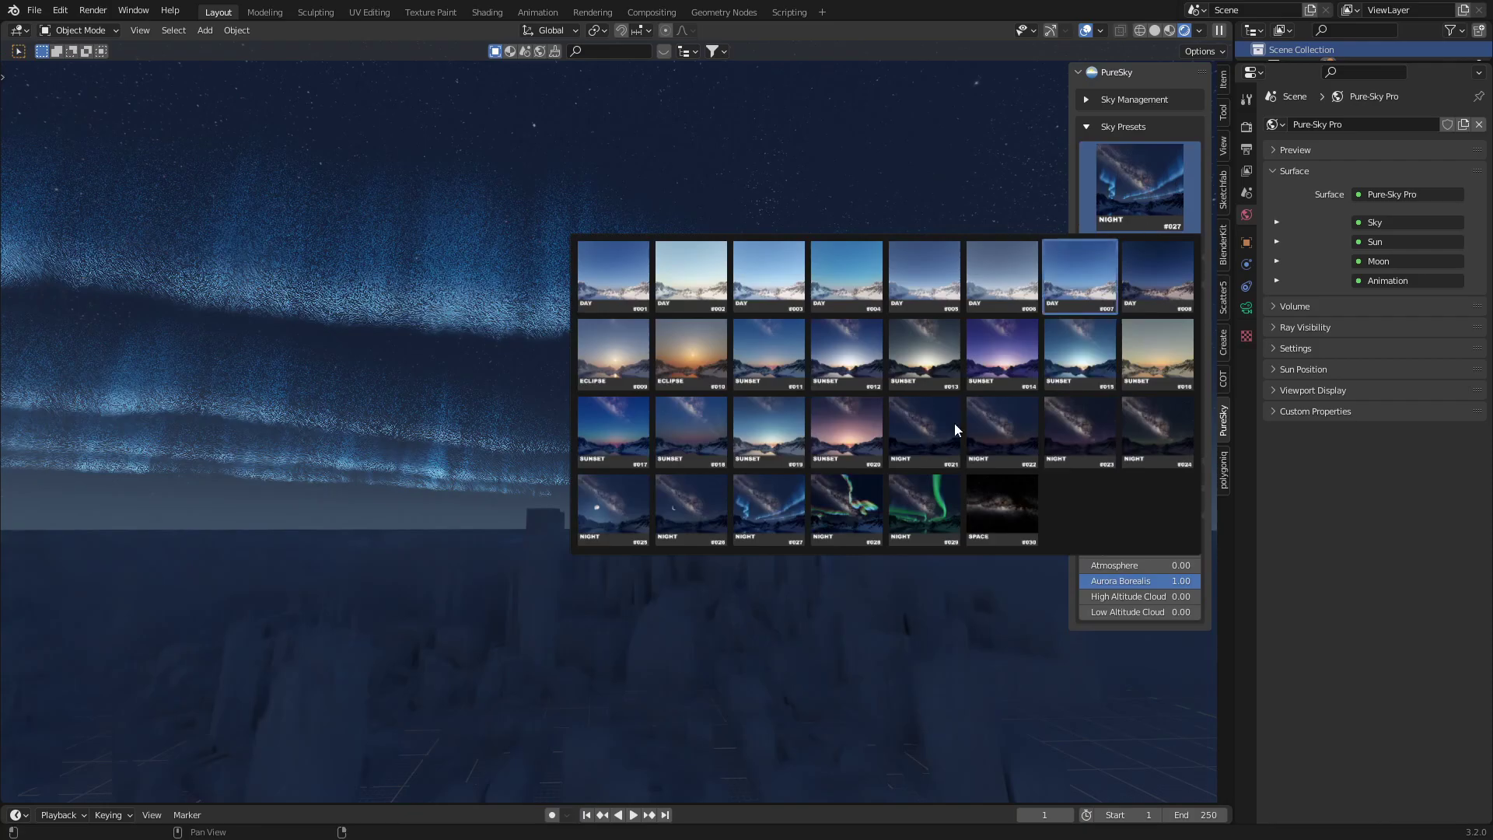
# - Apply the SPACE #030 sky preset
pyautogui.click(1002, 509)
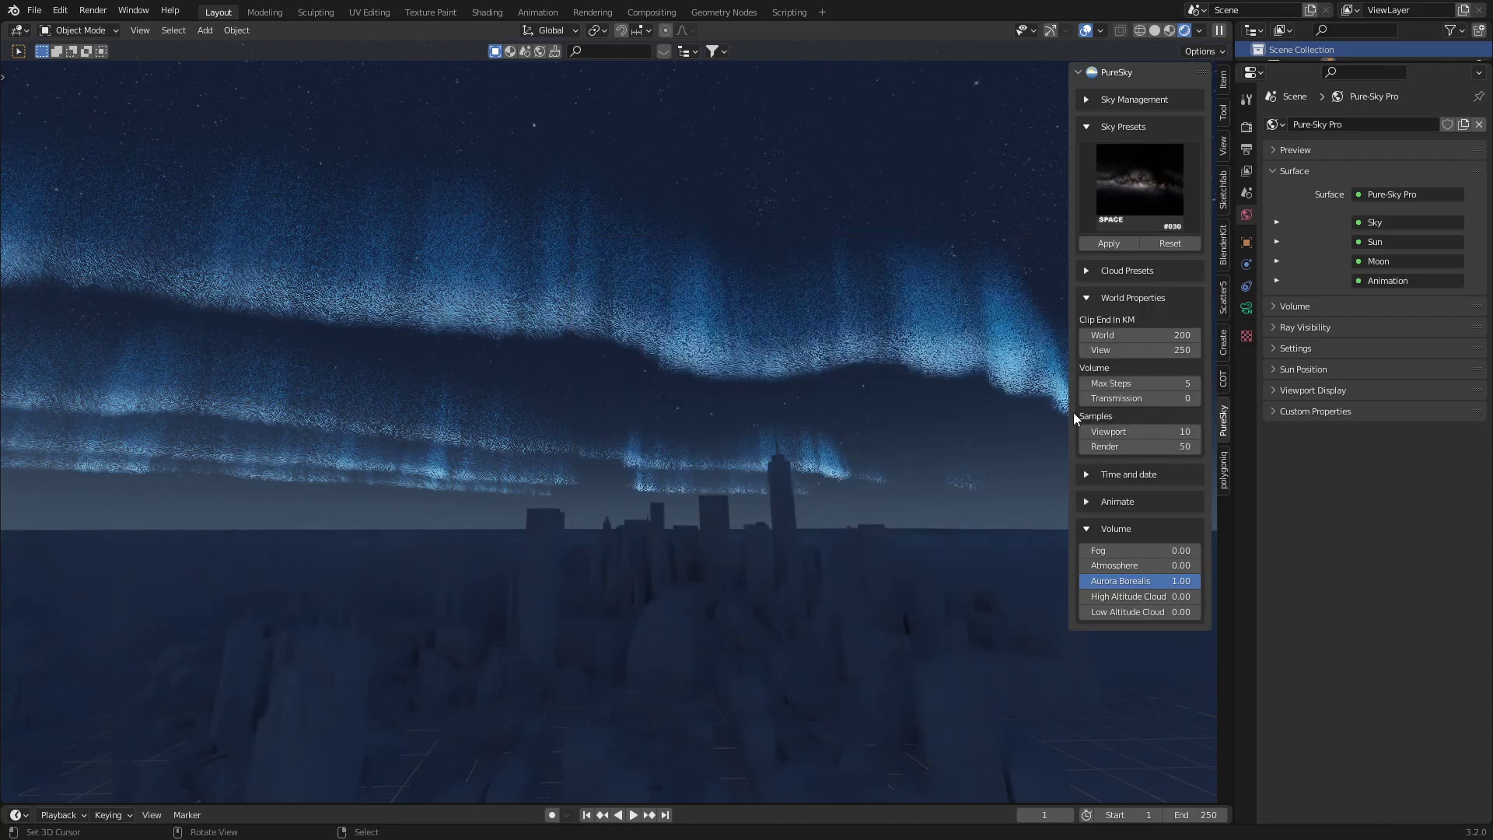
pyautogui.click(1109, 243)
pyautogui.moveTo(705, 447)
pyautogui.mouseDown(button='middle')
pyautogui.moveTo(701, 530)
pyautogui.moveTo(567, 495)
pyautogui.mouseUp(button='middle')
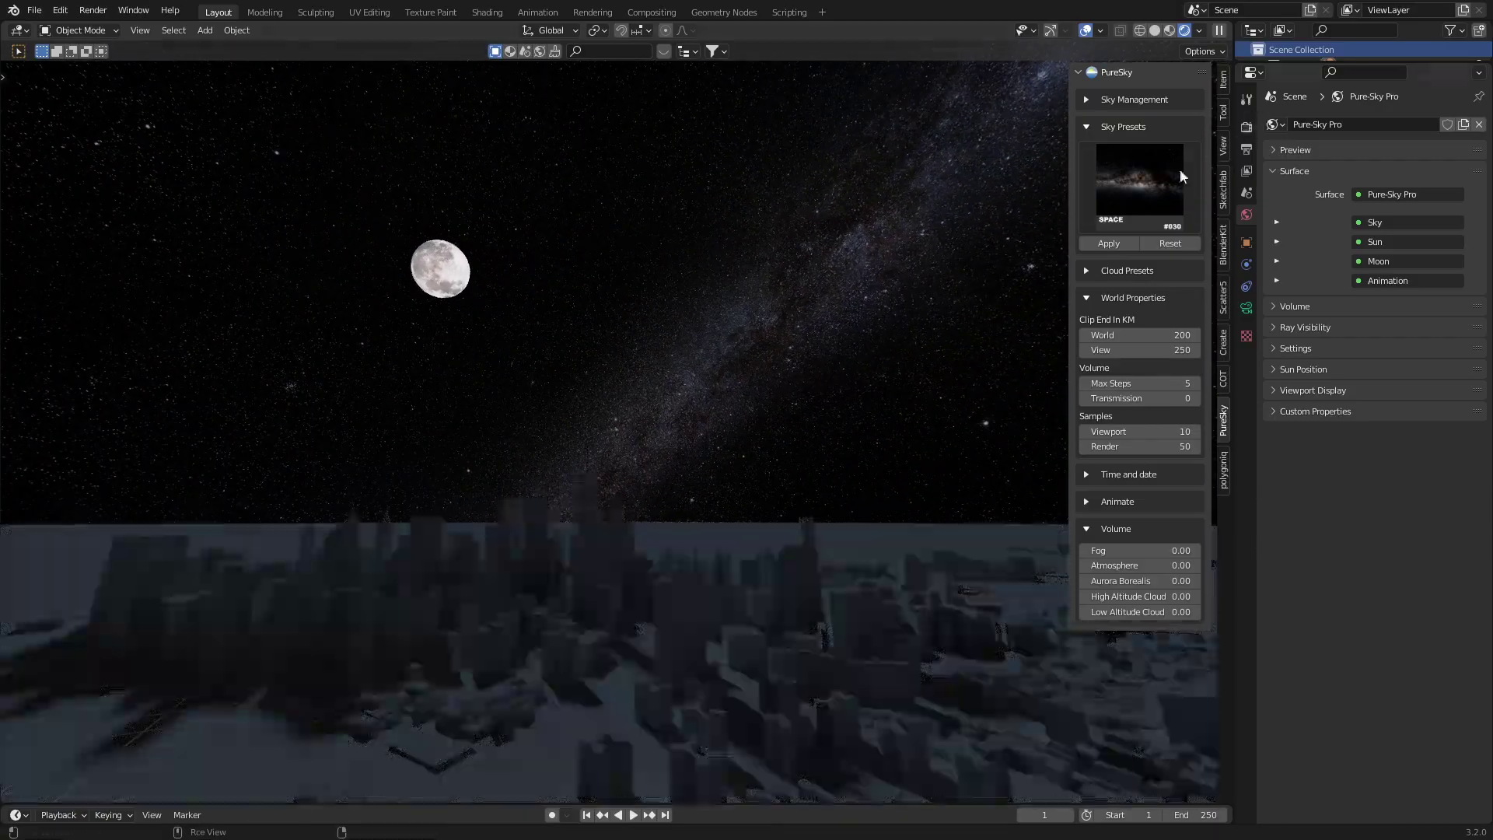
# - Pass over #029 and apply the multicoloured aurora NIGHT #028 preset
pyautogui.click(1165, 185)
pyautogui.click(920, 511)
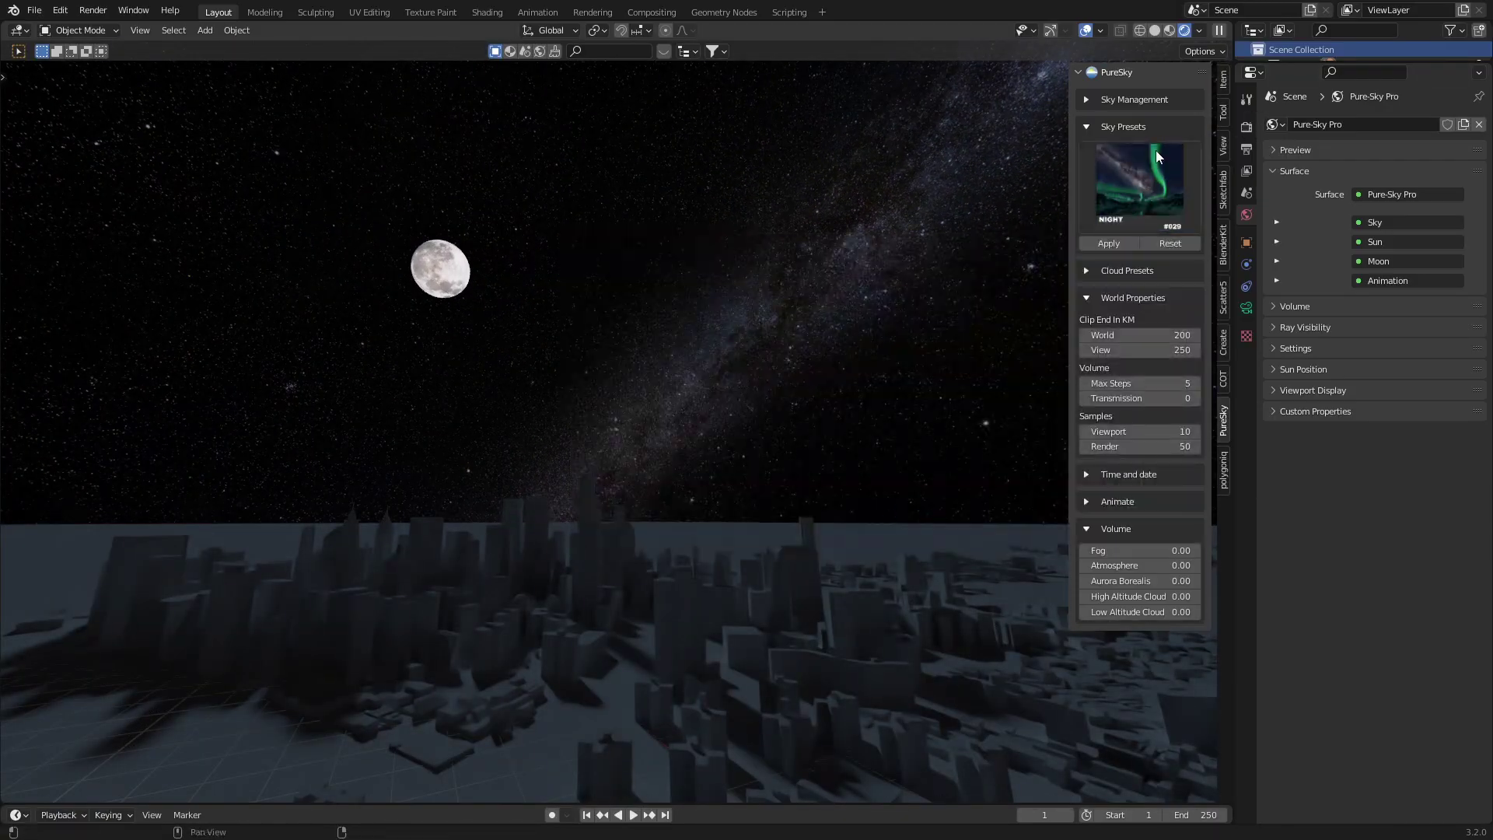
pyautogui.click(1138, 187)
pyautogui.click(880, 508)
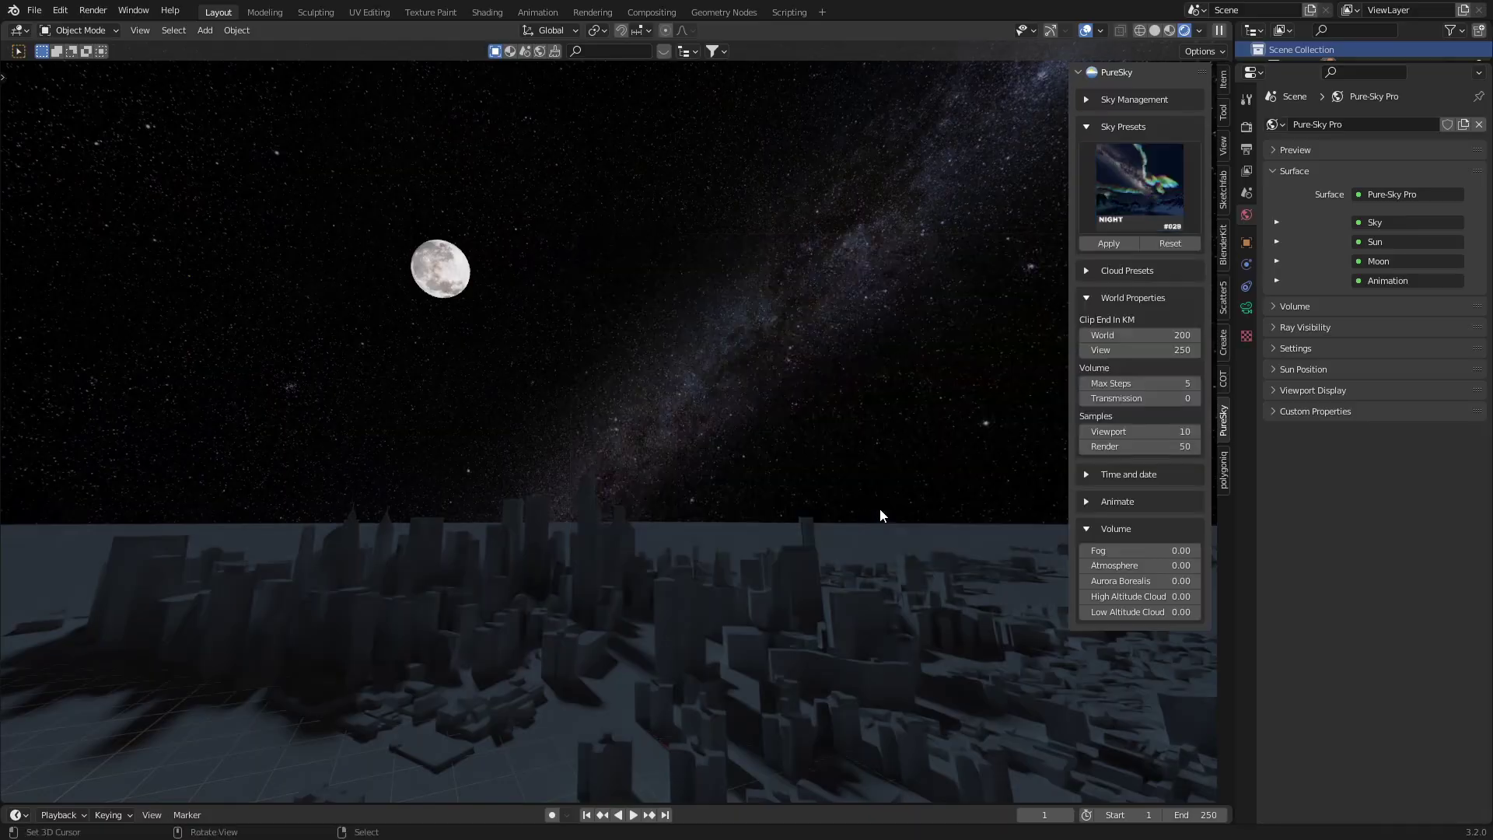
pyautogui.click(1113, 243)
pyautogui.moveTo(774, 441)
pyautogui.mouseDown(button='middle')
pyautogui.moveTo(742, 512)
pyautogui.moveTo(781, 504)
pyautogui.mouseUp(button='middle')
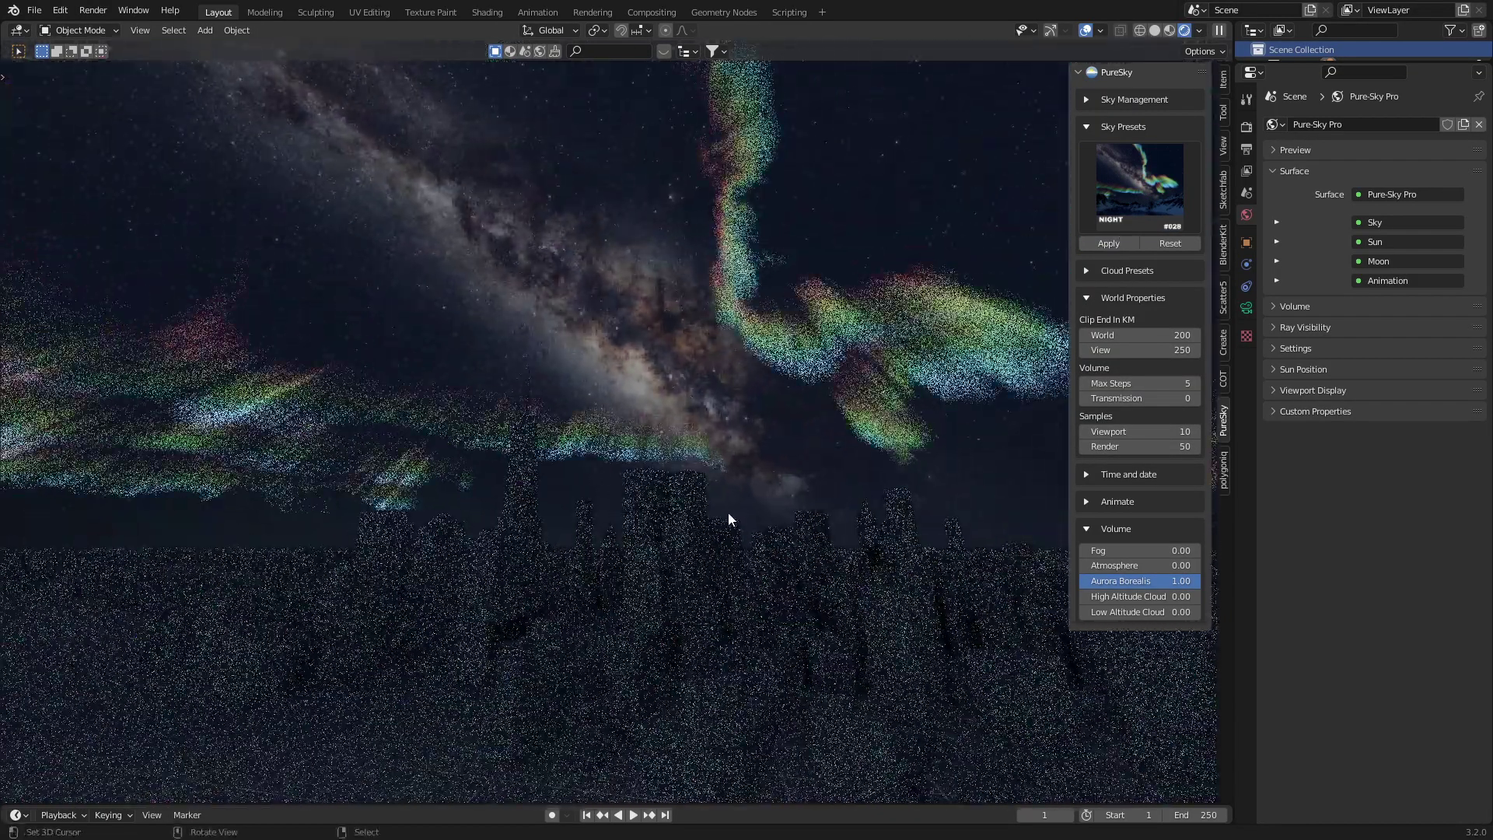
pyautogui.moveTo(422, 512); pyautogui.dragTo(490, 520, button='middle')
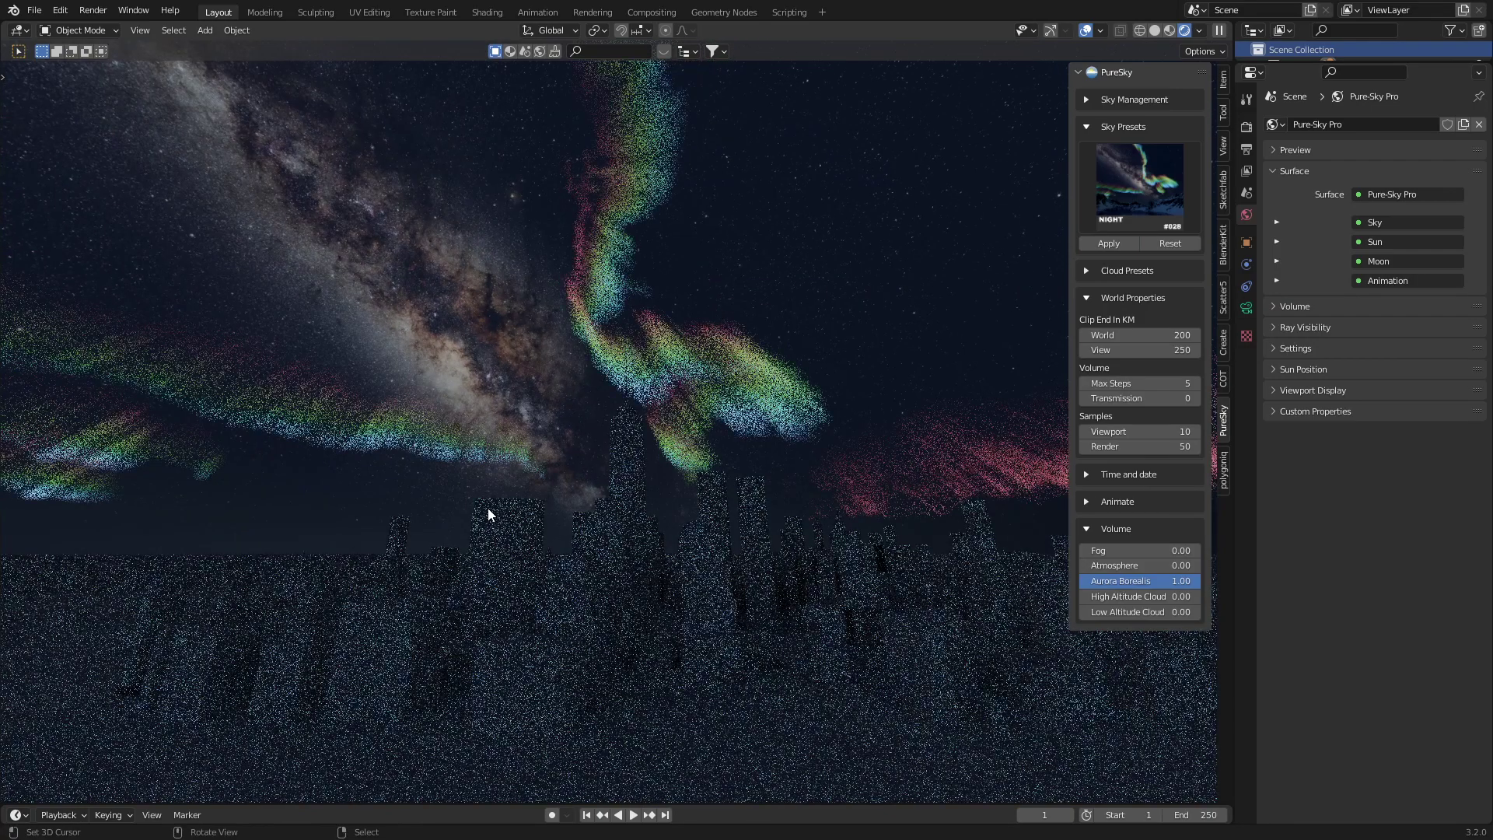
pyautogui.click(1121, 200)
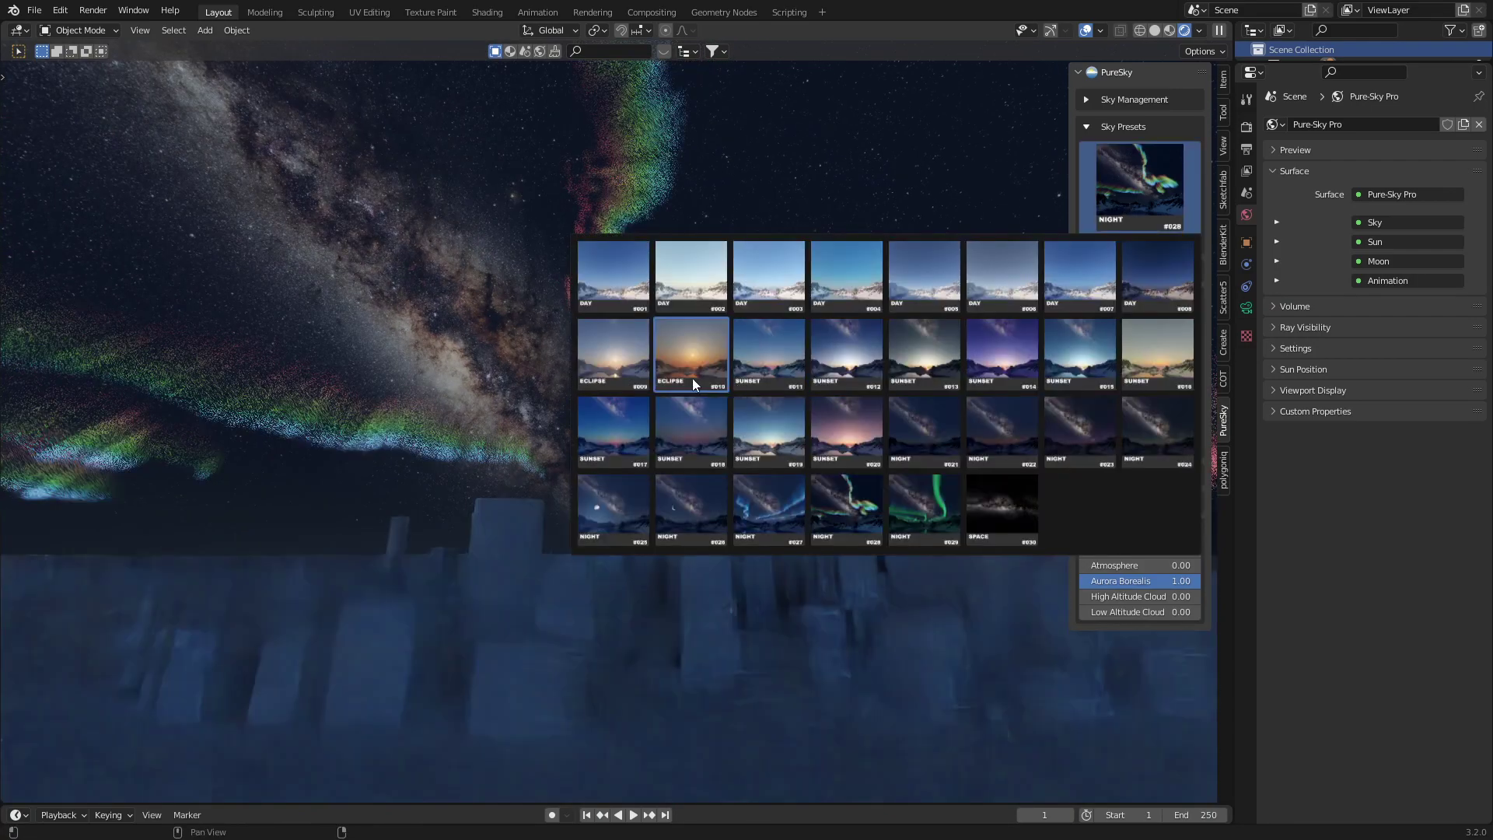
# - Apply the DAY #004 sky preset and collapse World properties and Cloud Presets
pyautogui.click(769, 280)
pyautogui.click(1127, 243)
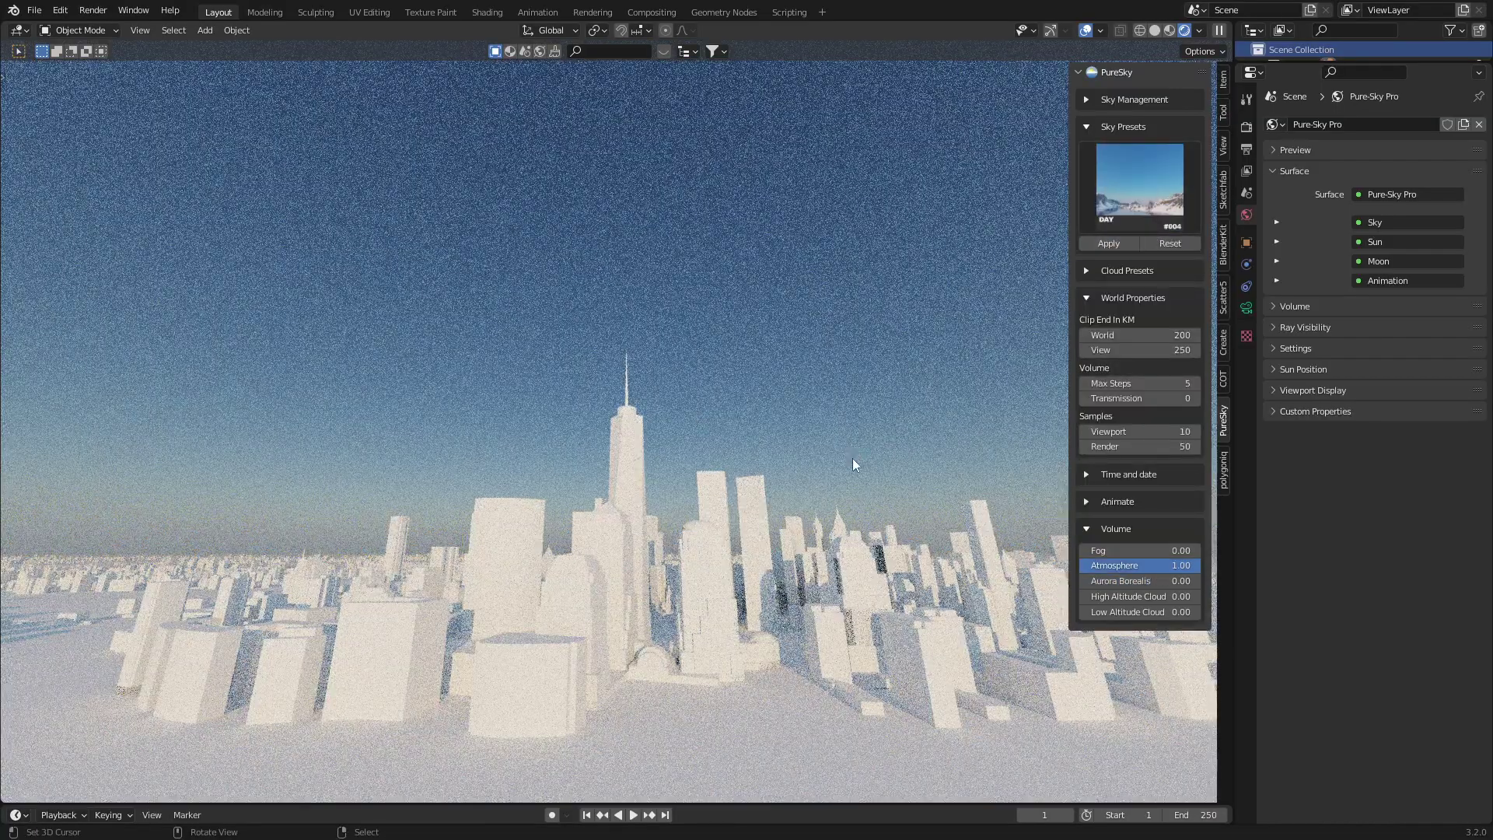
pyautogui.moveTo(852, 458)
pyautogui.mouseDown(button='middle')
pyautogui.moveTo(537, 503)
pyautogui.moveTo(818, 409)
pyautogui.mouseUp(button='middle')
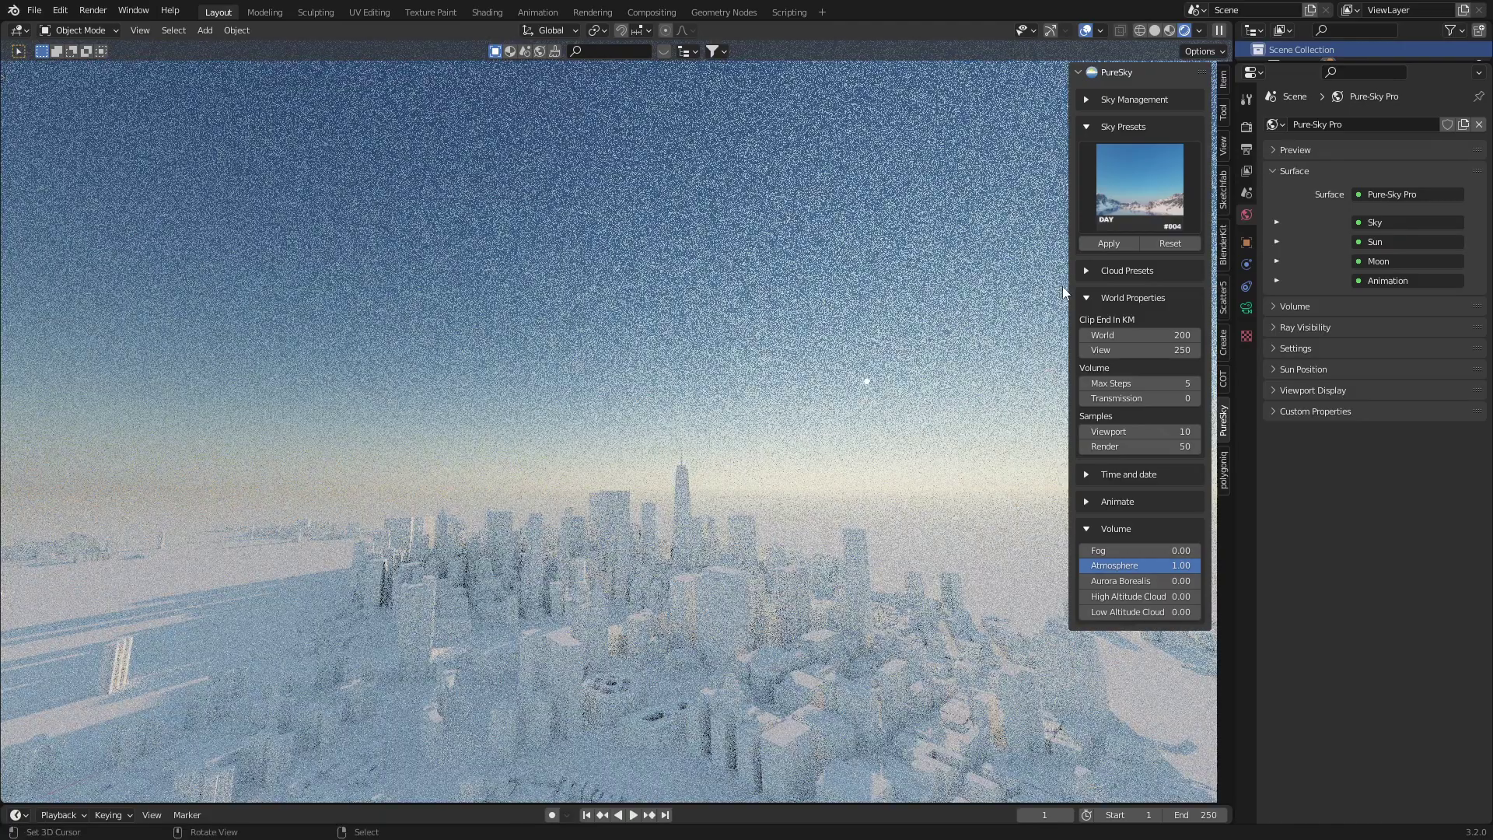
pyautogui.moveTo(992, 350); pyautogui.dragTo(1087, 306, button='middle')
pyautogui.moveTo(1087, 299); pyautogui.dragTo(1086, 271)
pyautogui.click(1088, 271)
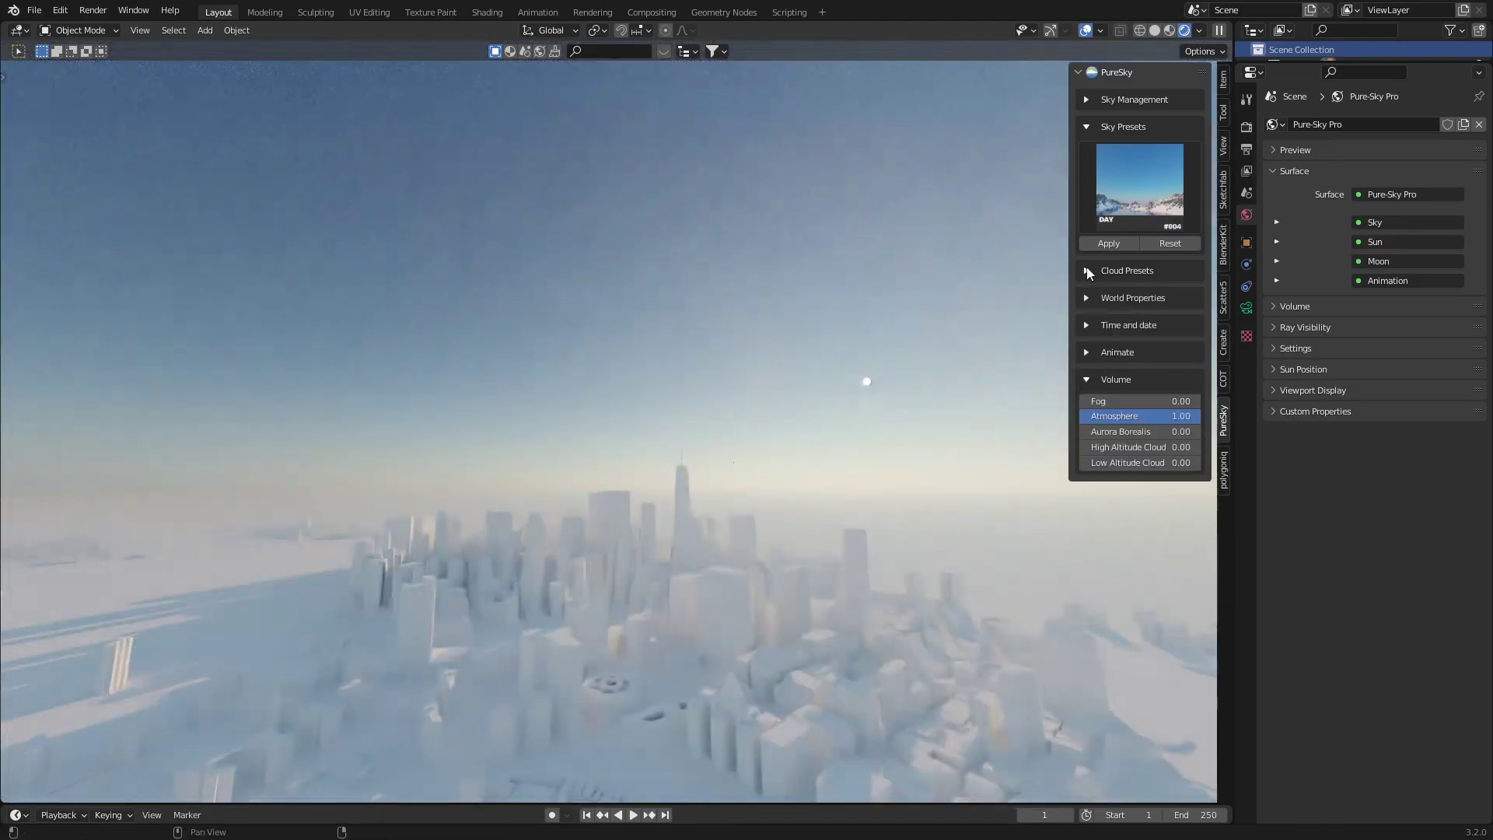
# - Expand Sky Management, fold Sky Presets and Volume, and keep Filmic as view transform
pyautogui.click(1086, 98)
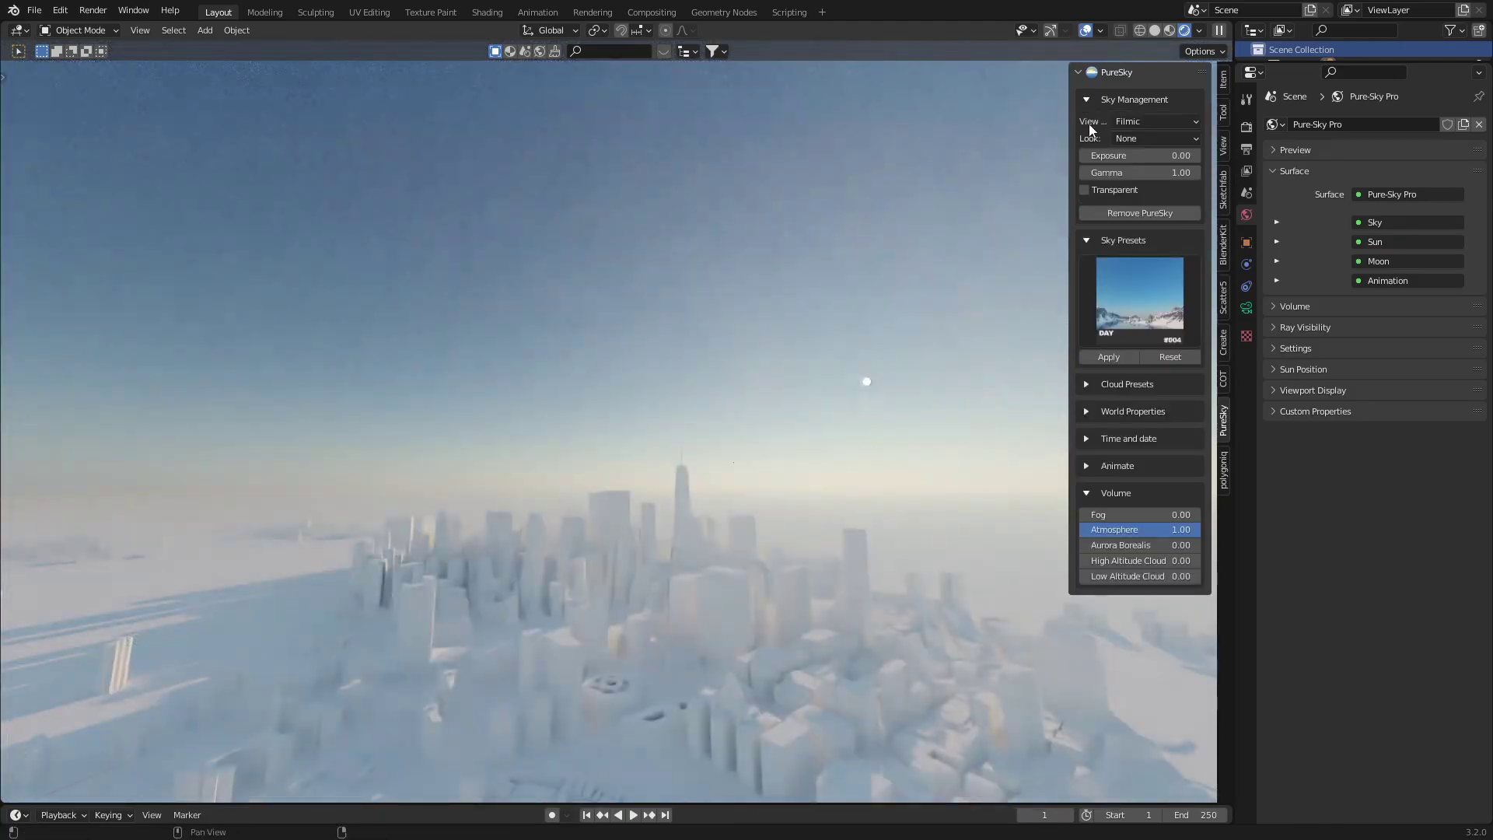
pyautogui.click(1089, 242)
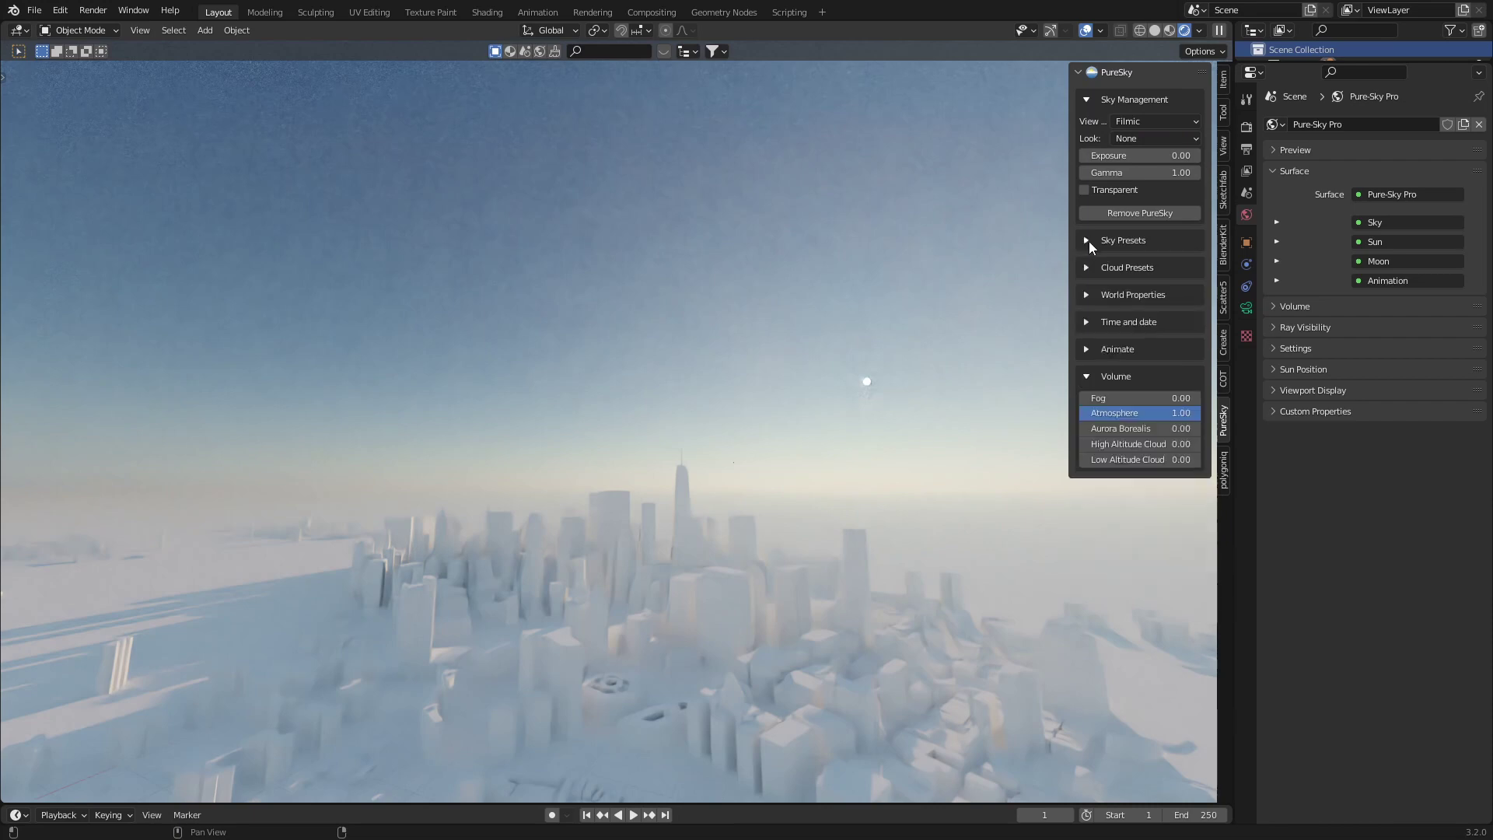
pyautogui.click(1086, 377)
pyautogui.click(1149, 122)
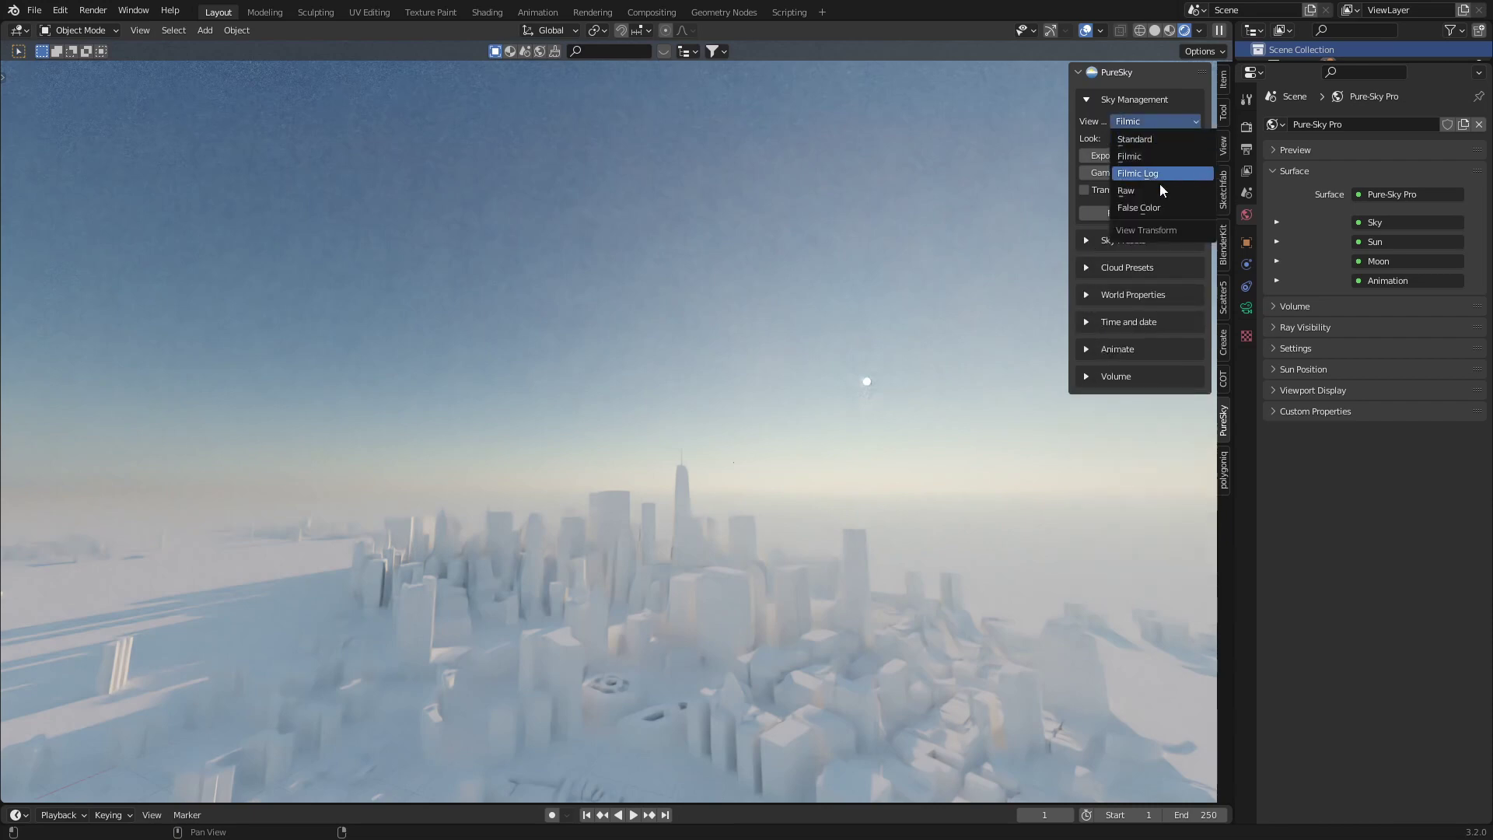
pyautogui.click(1155, 156)
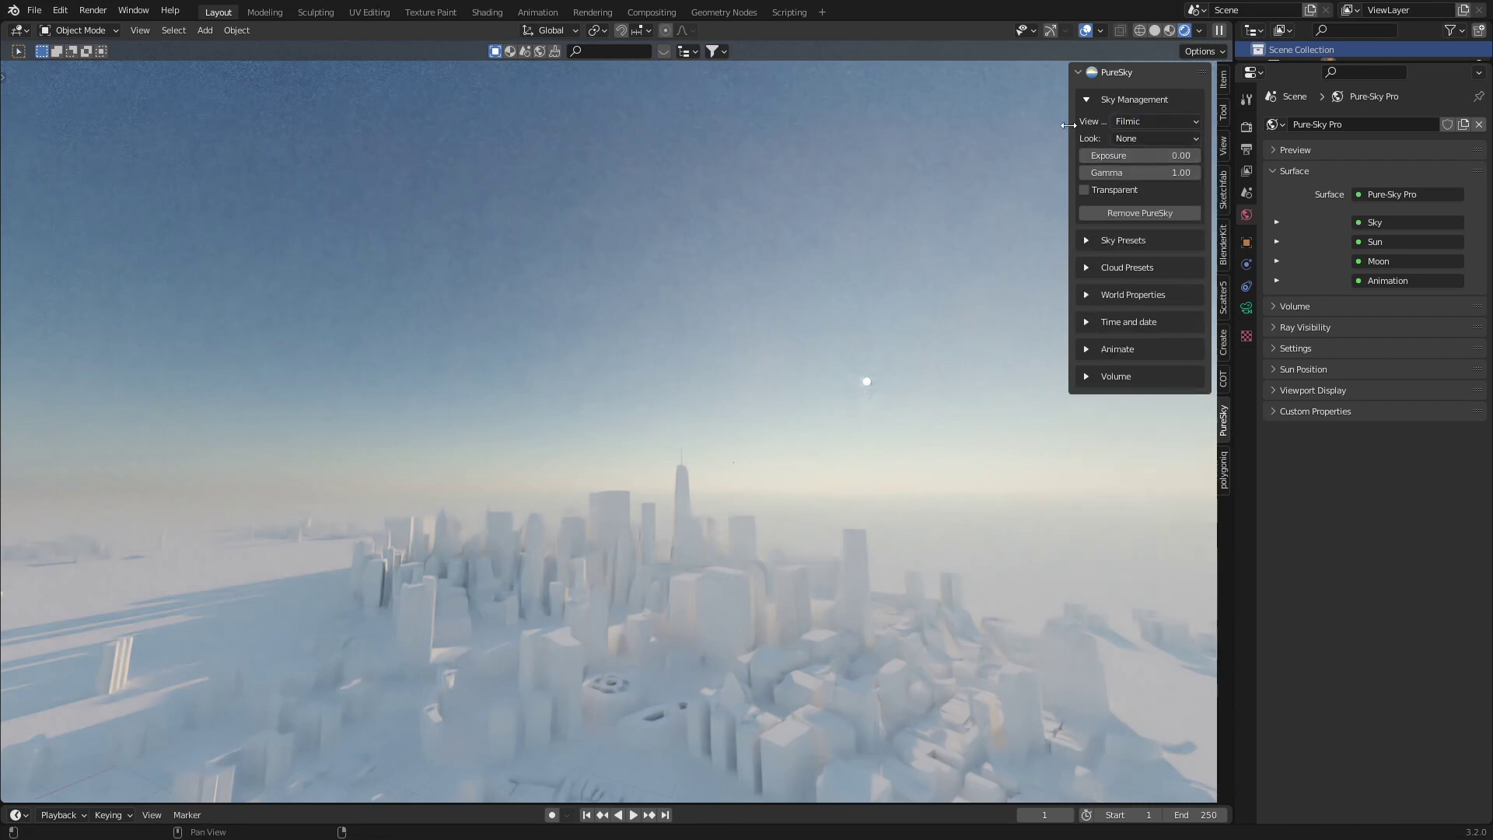